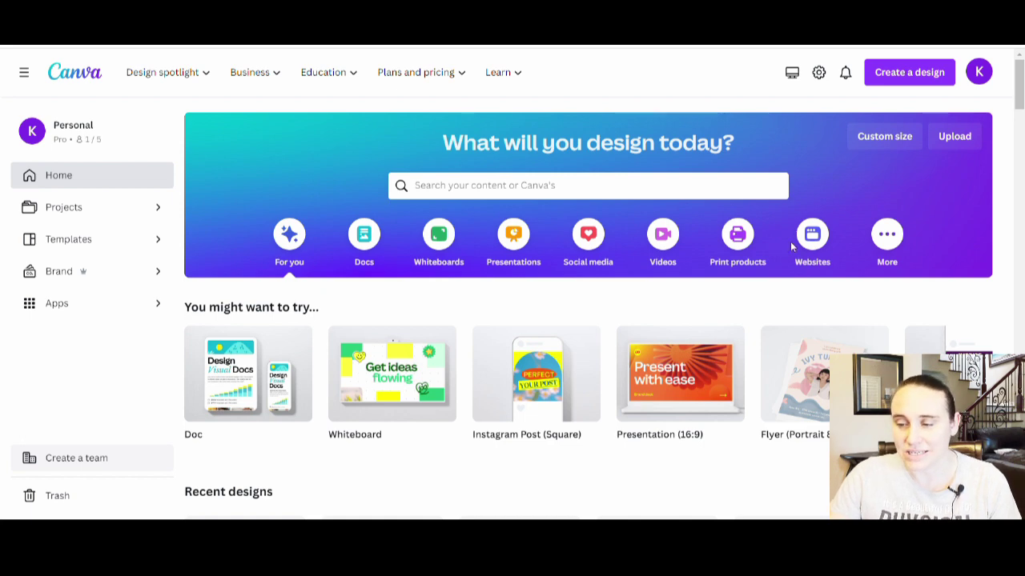
# Create a new custom-size design of 4000 × 4000 px.
pyautogui.click(881, 137)
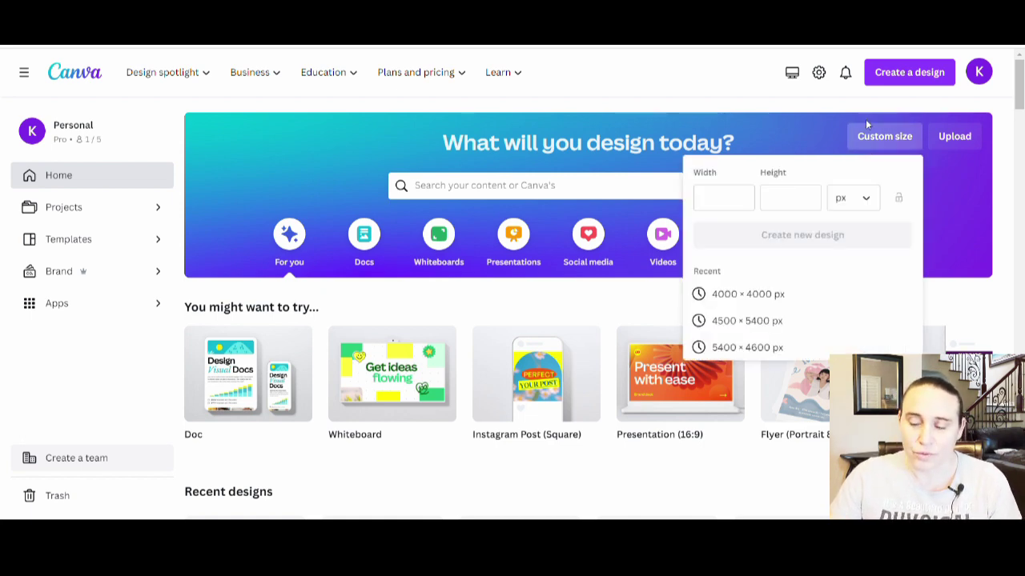
pyautogui.click(768, 295)
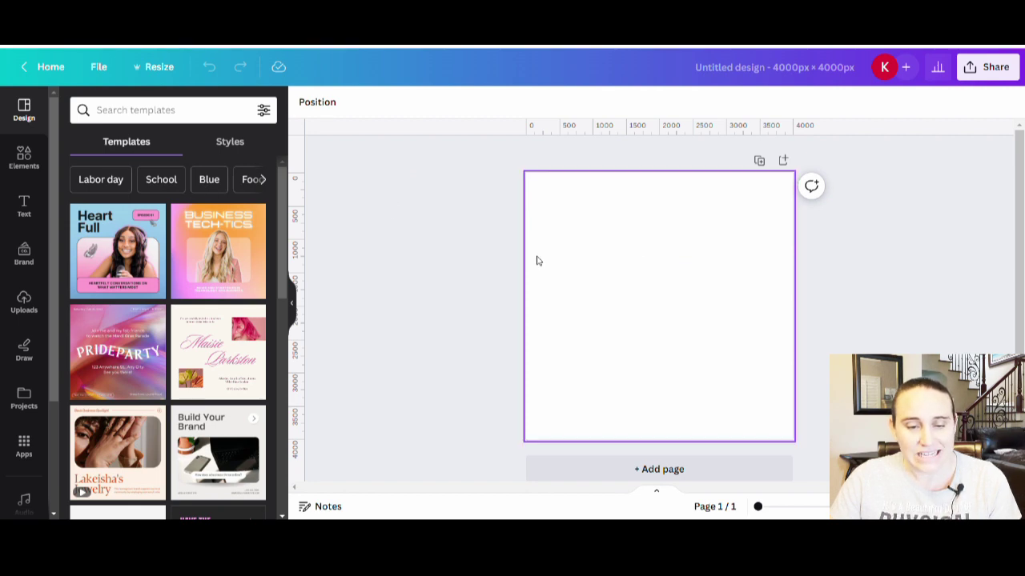
# Search the elements library for "seamless pattern" and show all the graphics results.
pyautogui.click(25, 157)
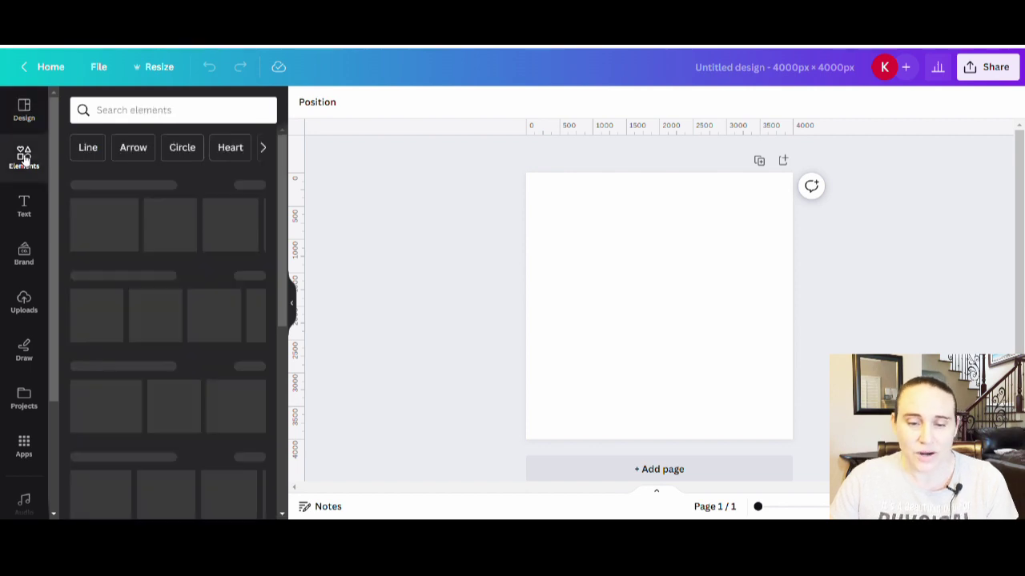
pyautogui.click(121, 116)
pyautogui.write('seamless pat')
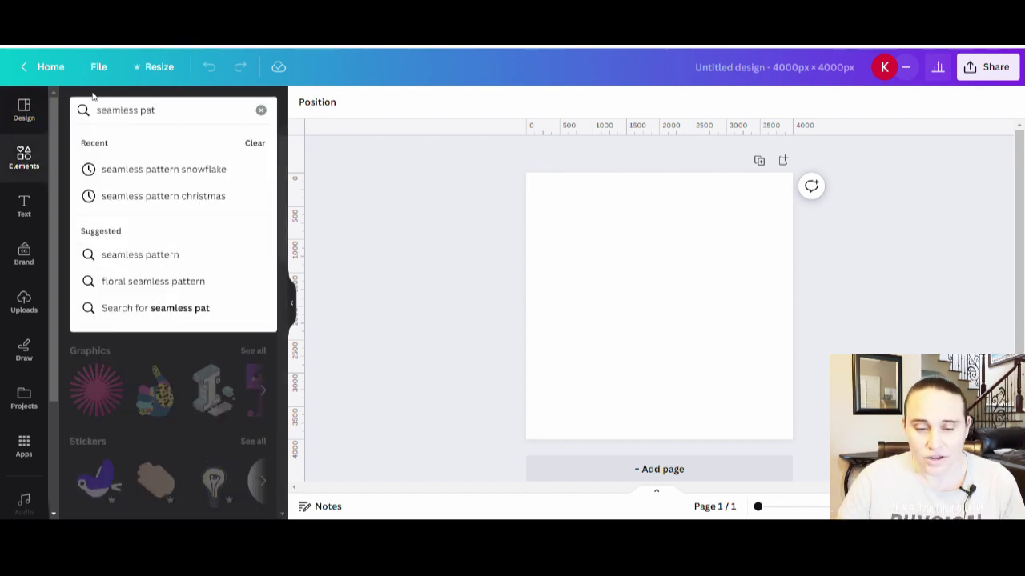
pyautogui.write('tern')
pyautogui.press('Return')
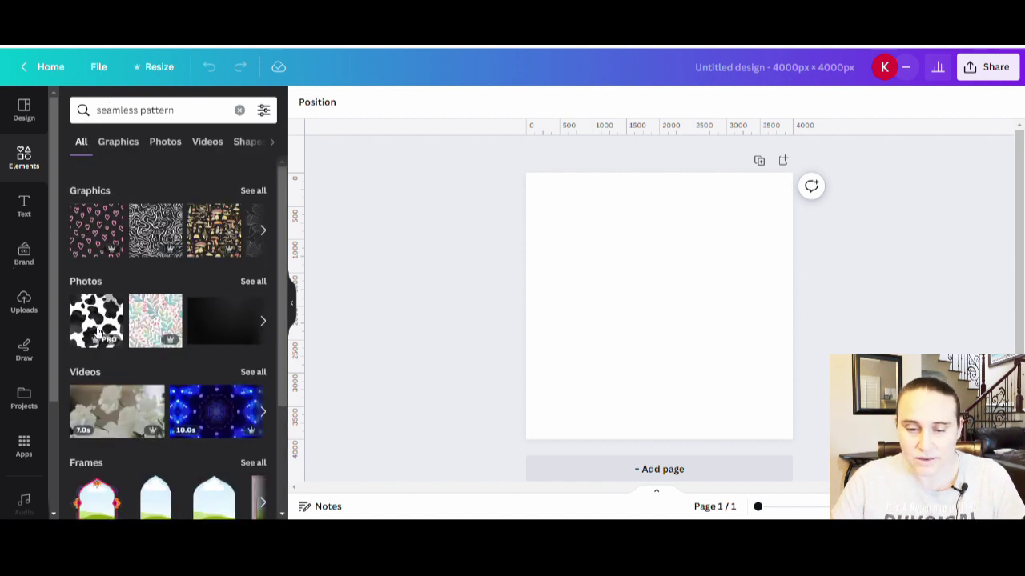
pyautogui.click(262, 229)
pyautogui.click(252, 192)
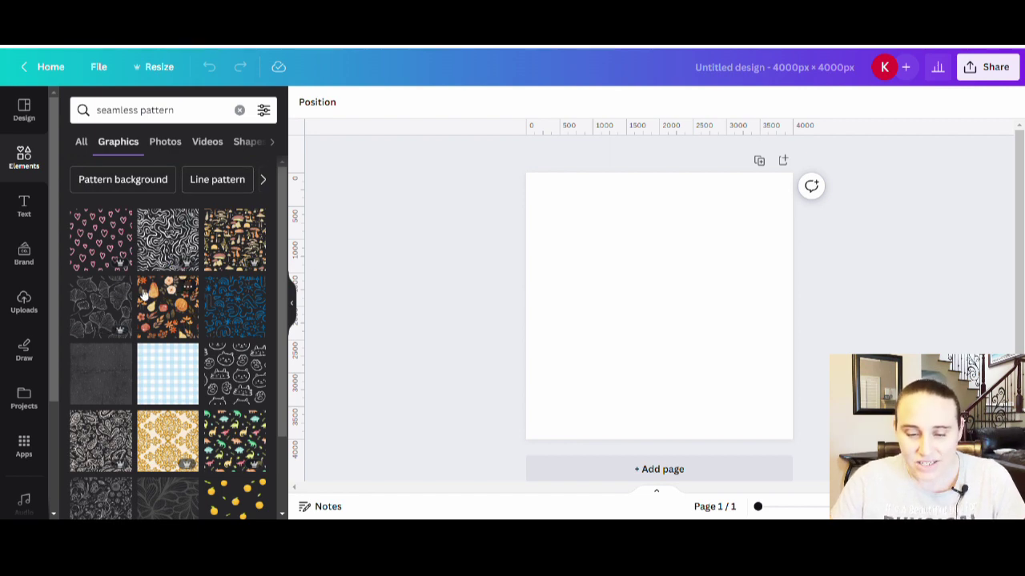
# Add the red watermelon pattern and fit it into the page's upper-left quarter at about 2000 px square.
pyautogui.scroll(-2, 135, 288)
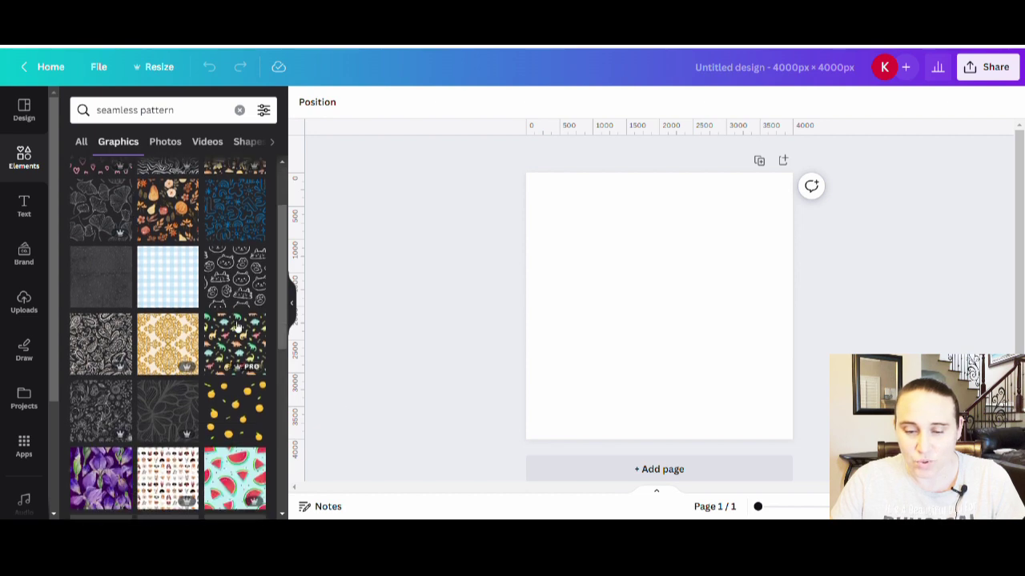
pyautogui.scroll(-4, 157, 258)
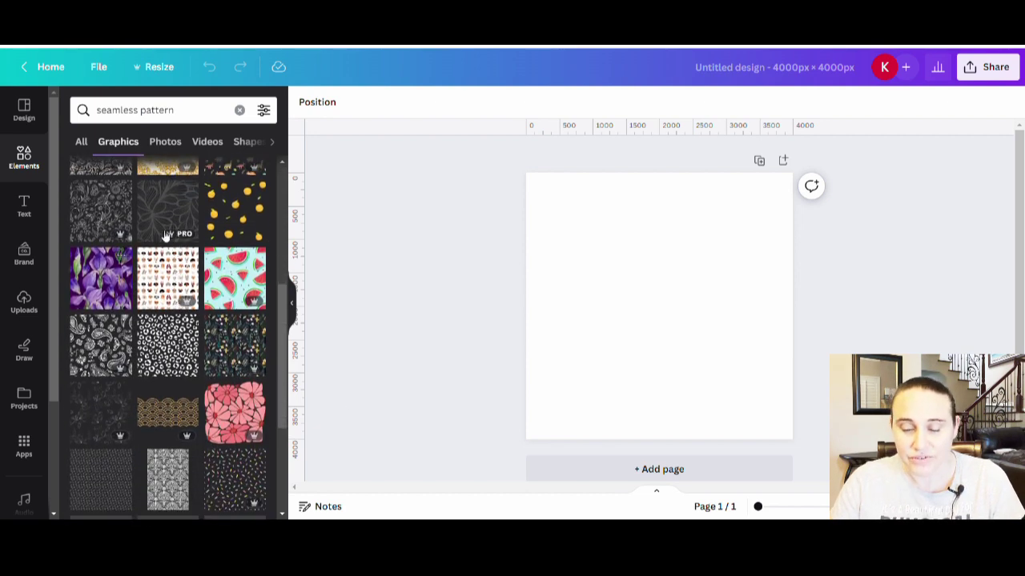
pyautogui.click(238, 297)
pyautogui.moveTo(685, 301); pyautogui.dragTo(662, 278)
pyautogui.moveTo(740, 385); pyautogui.dragTo(662, 322)
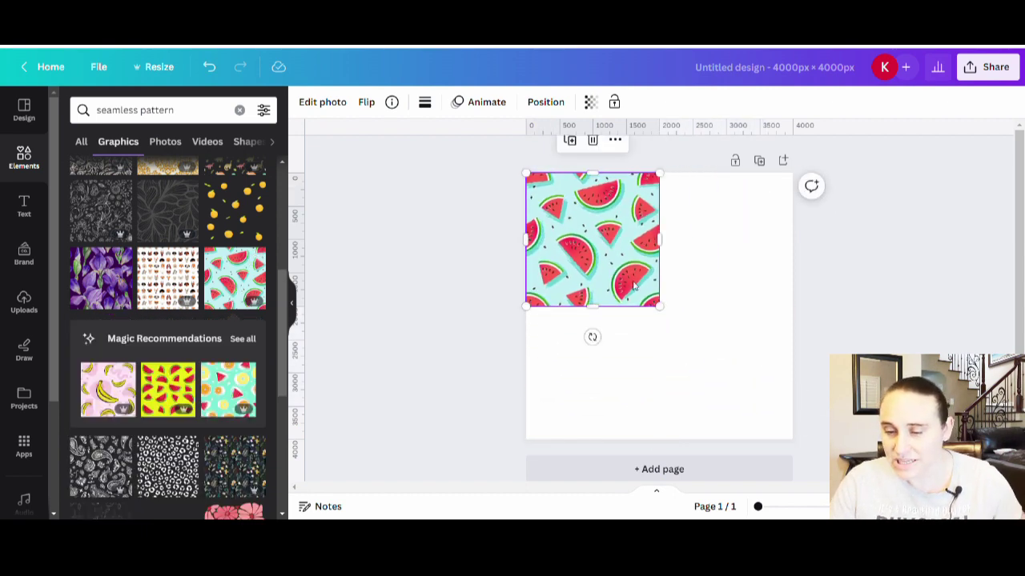
# Duplicate the watermelon tile and place the copy flush beside the original, and flush below it, to check how the seams match.
pyautogui.hotkey('ctrl', 'd')
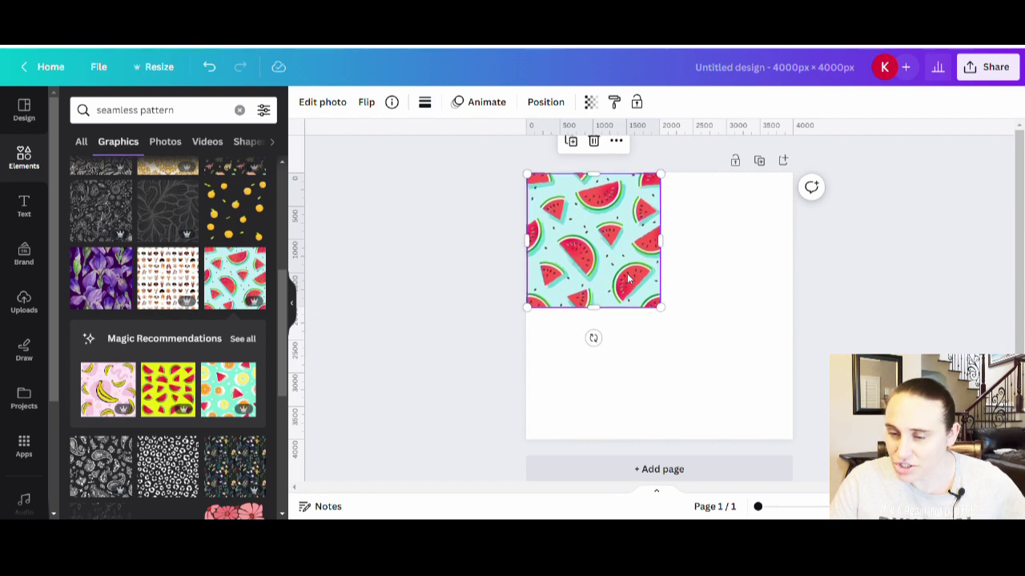
pyautogui.moveTo(626, 273); pyautogui.dragTo(763, 282)
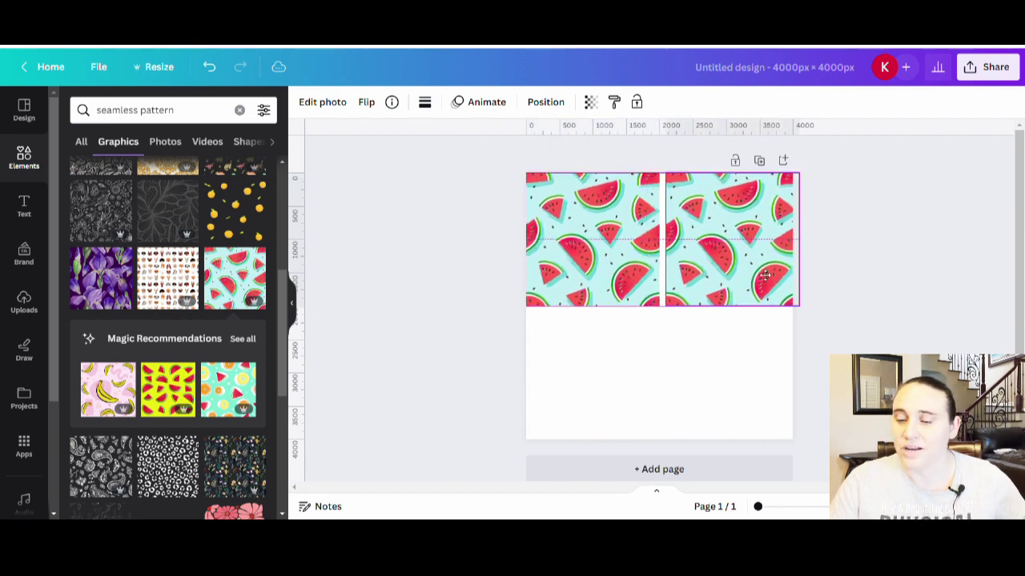
pyautogui.click(729, 388)
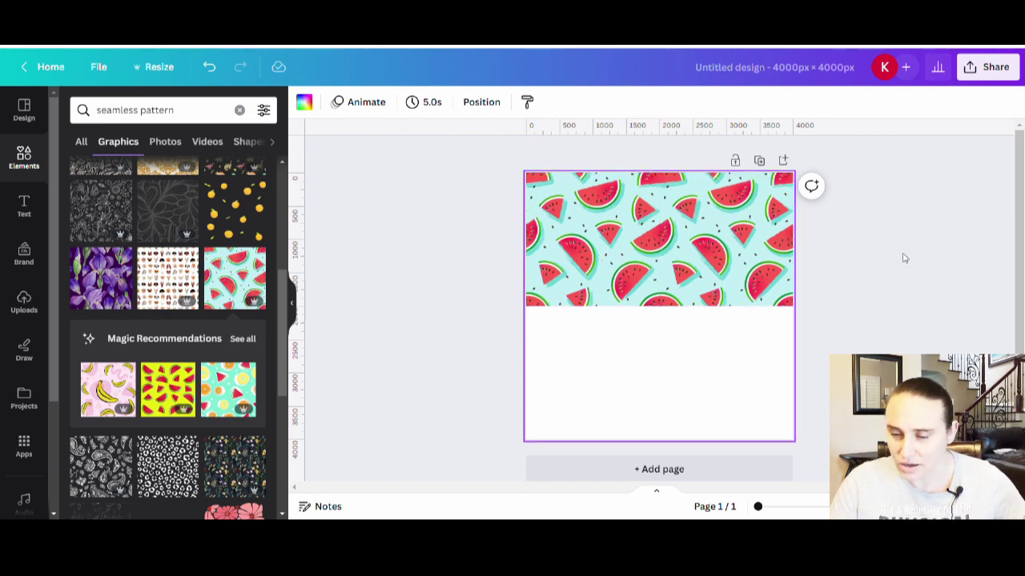
pyautogui.moveTo(763, 268); pyautogui.dragTo(632, 390)
pyautogui.click(773, 430)
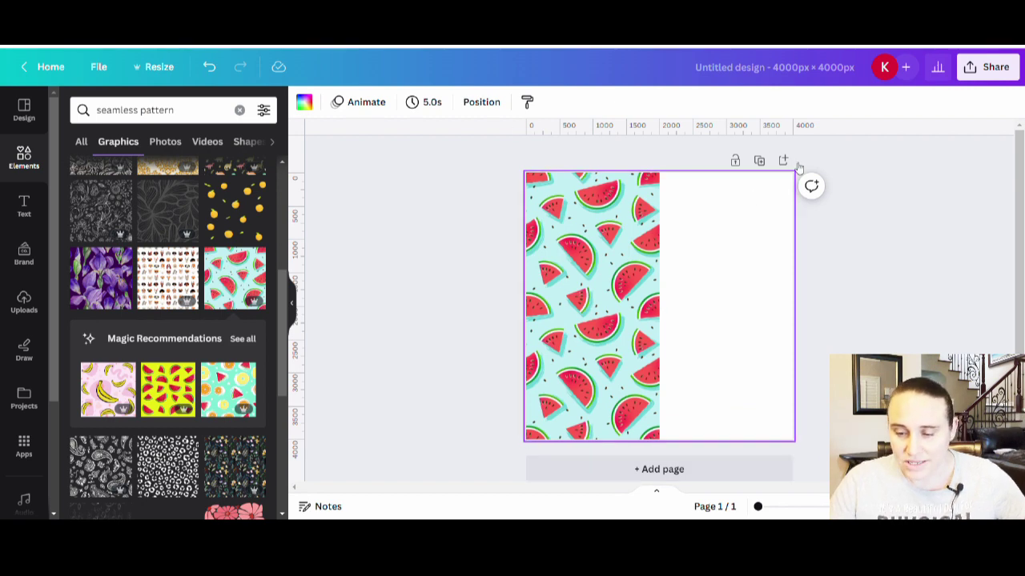
# Delete both watermelon tiles from the page.
pyautogui.click(599, 246)
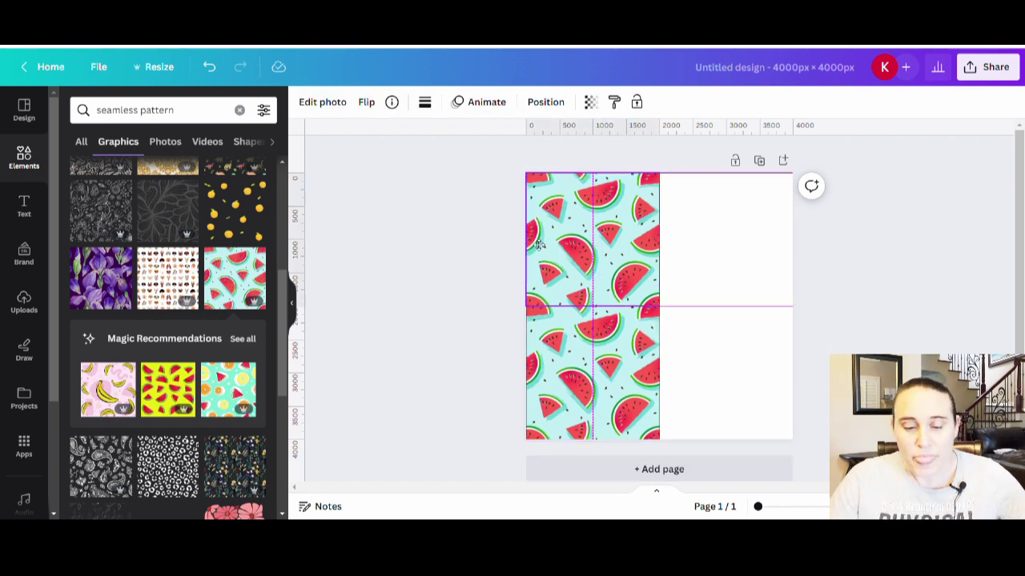
pyautogui.press('Delete')
pyautogui.moveTo(584, 376); pyautogui.dragTo(275, 347)
# Look through more pattern graphics and extend the search to "seamless pattern chistmas".
pyautogui.scroll(-2, 198, 306)
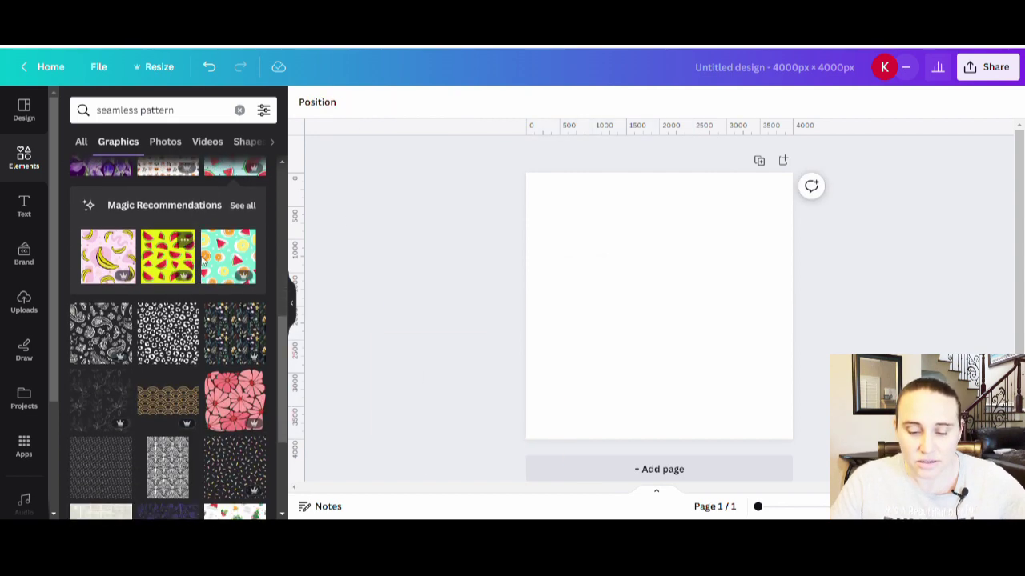
pyautogui.scroll(-4, 192, 296)
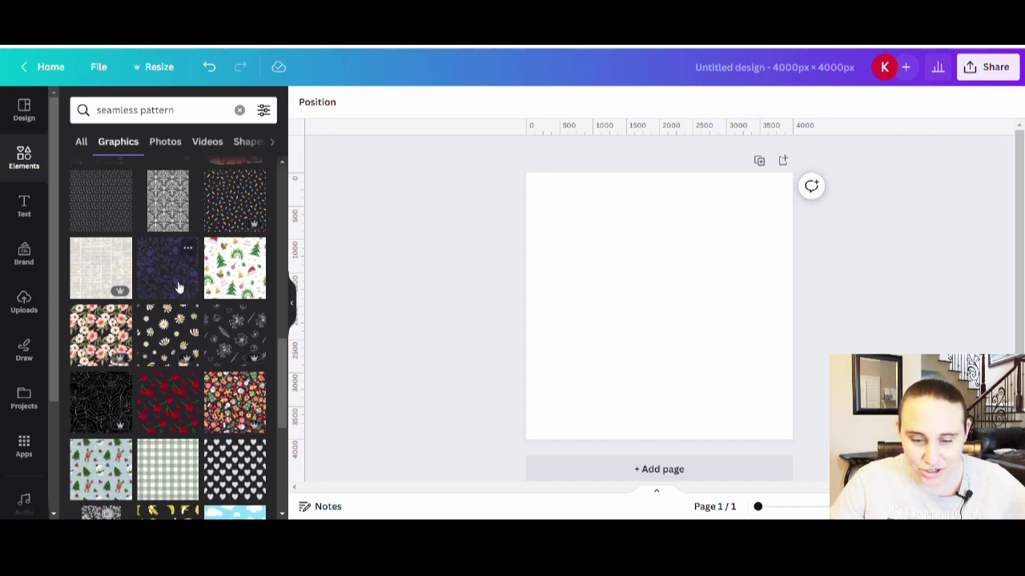
pyautogui.scroll(-2, 181, 306)
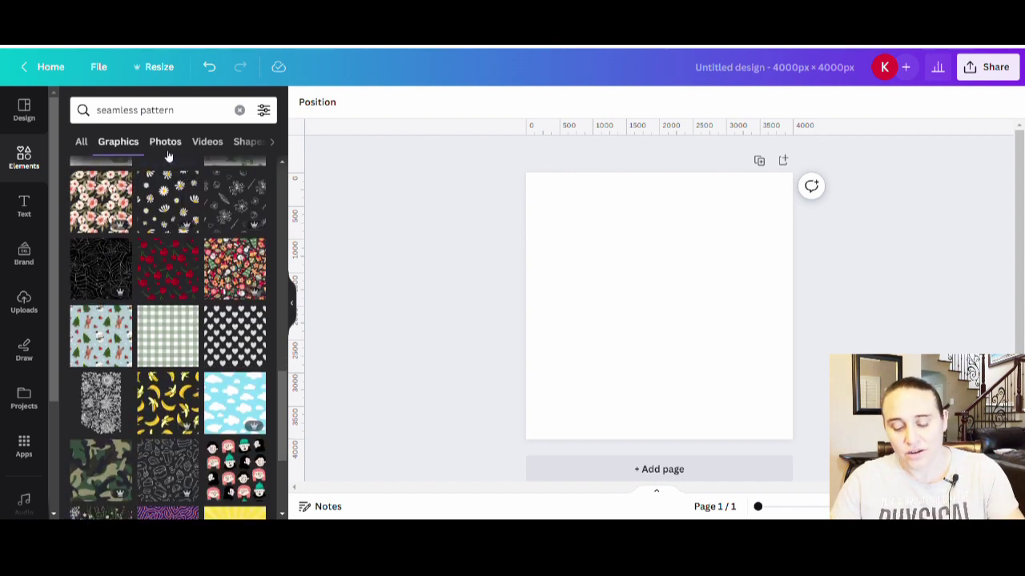
pyautogui.click(198, 113)
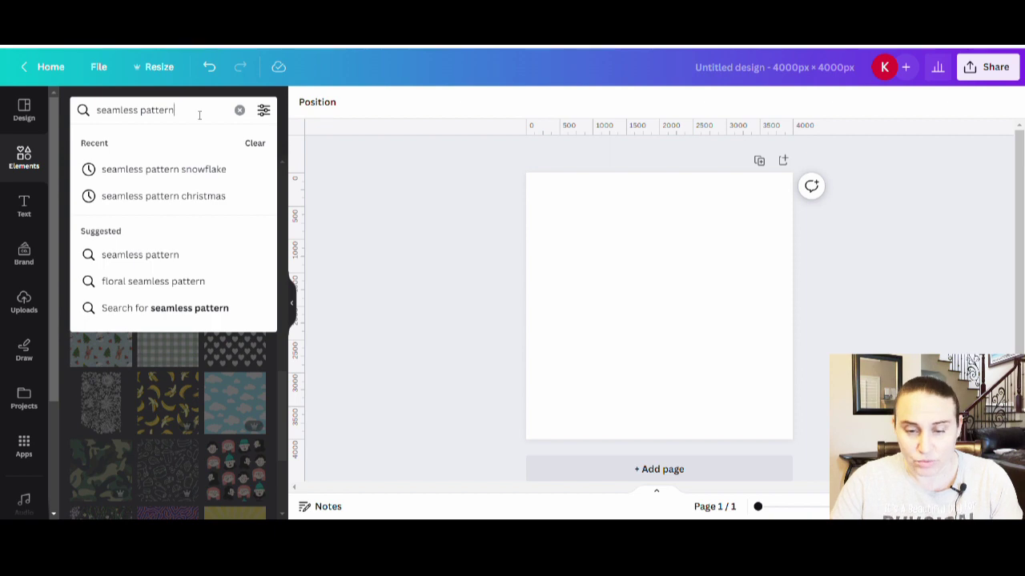
pyautogui.write('chistmas')
pyautogui.press('Return')
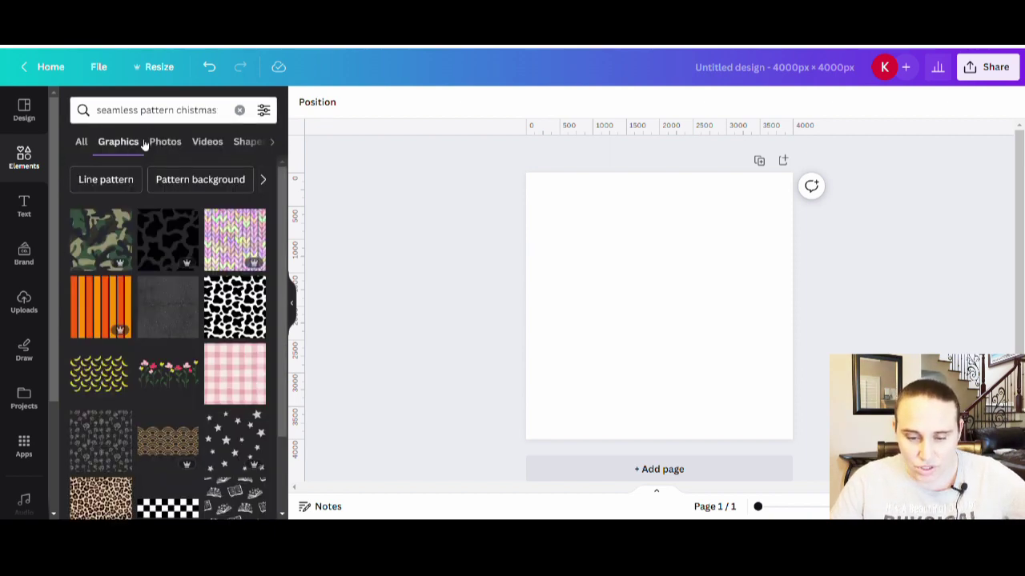
# Look through the graphics results for Christmas-themed seamless patterns down to the end of the list.
pyautogui.scroll(-4, 199, 192)
pyautogui.scroll(-6, 200, 264)
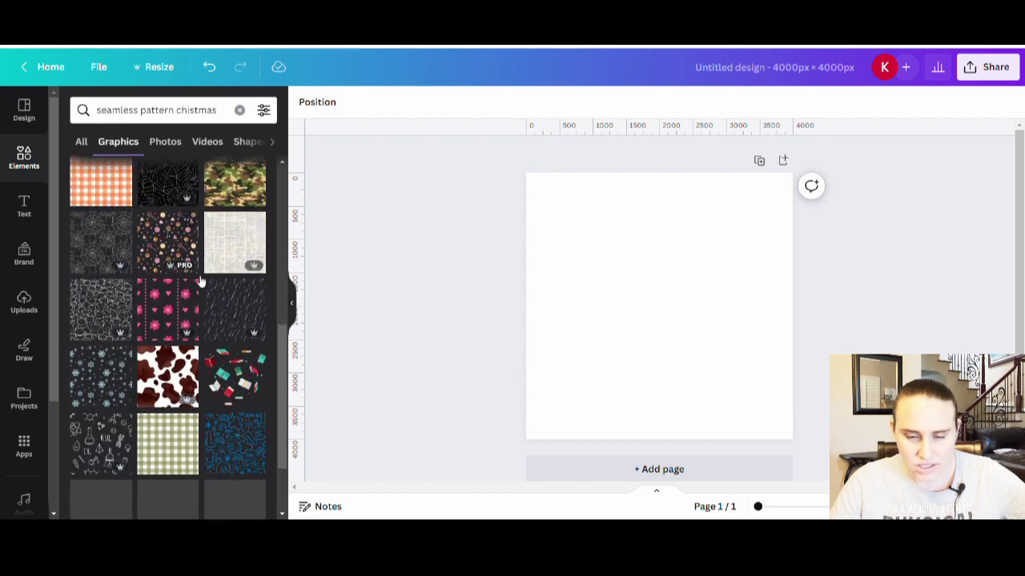
pyautogui.scroll(-5, 170, 342)
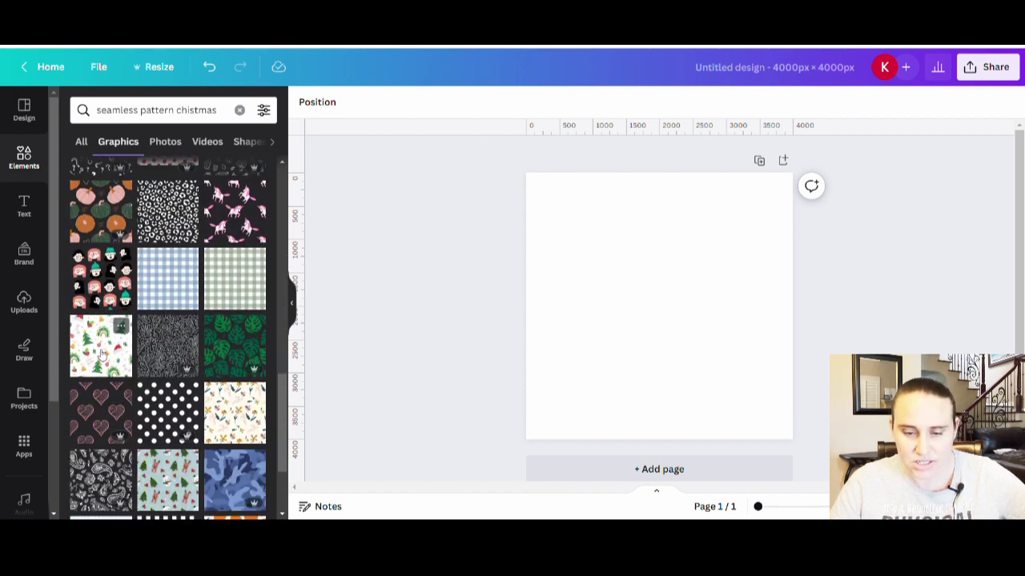
pyautogui.scroll(-3, 120, 256)
pyautogui.scroll(-8, 144, 320)
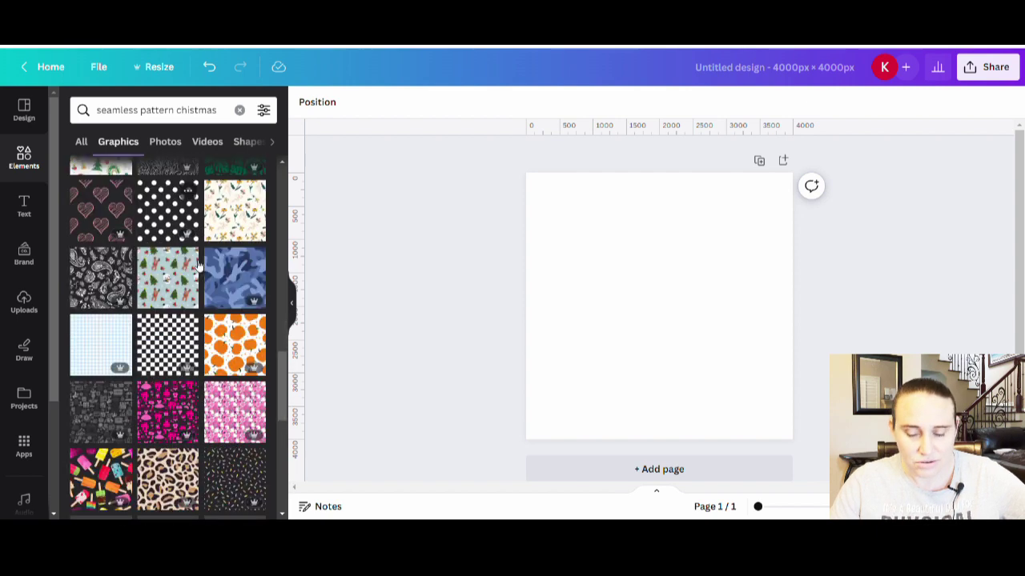
pyautogui.scroll(-8, 160, 376)
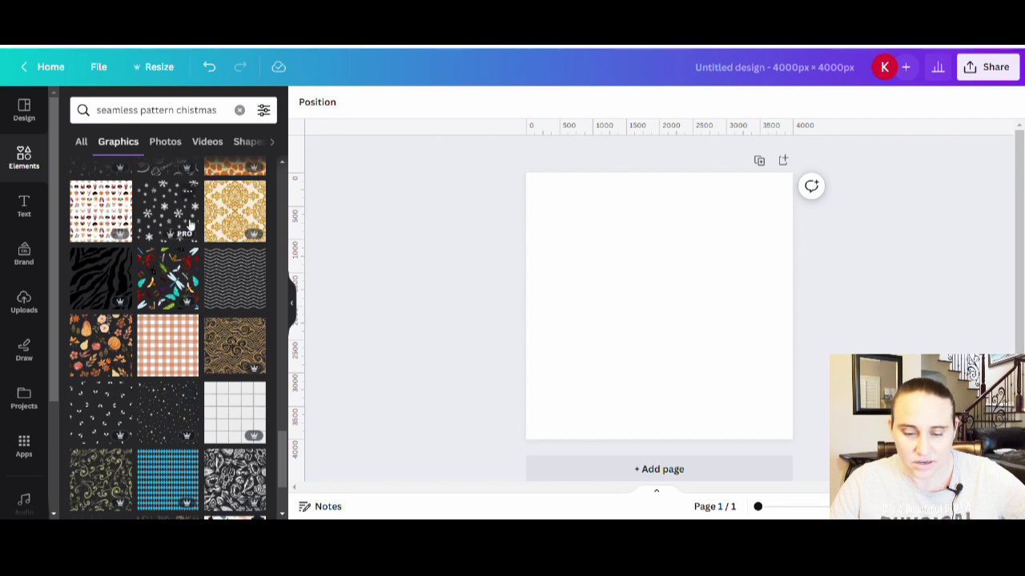
pyautogui.scroll(-5, 161, 400)
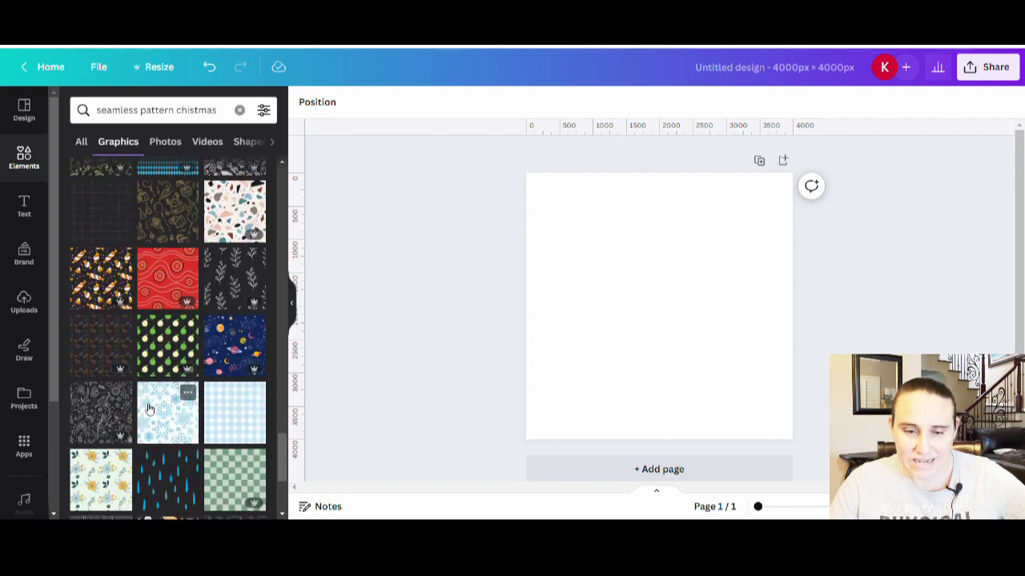
pyautogui.scroll(-10, 160, 376)
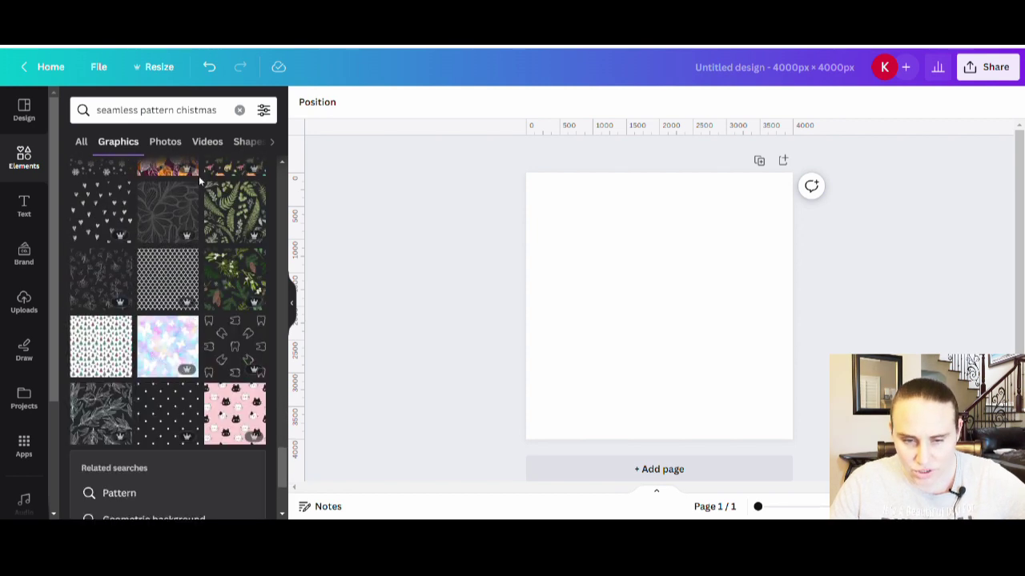
# Change the graphics search to "christmas seamless pattern".
pyautogui.doubleClick(185, 113)
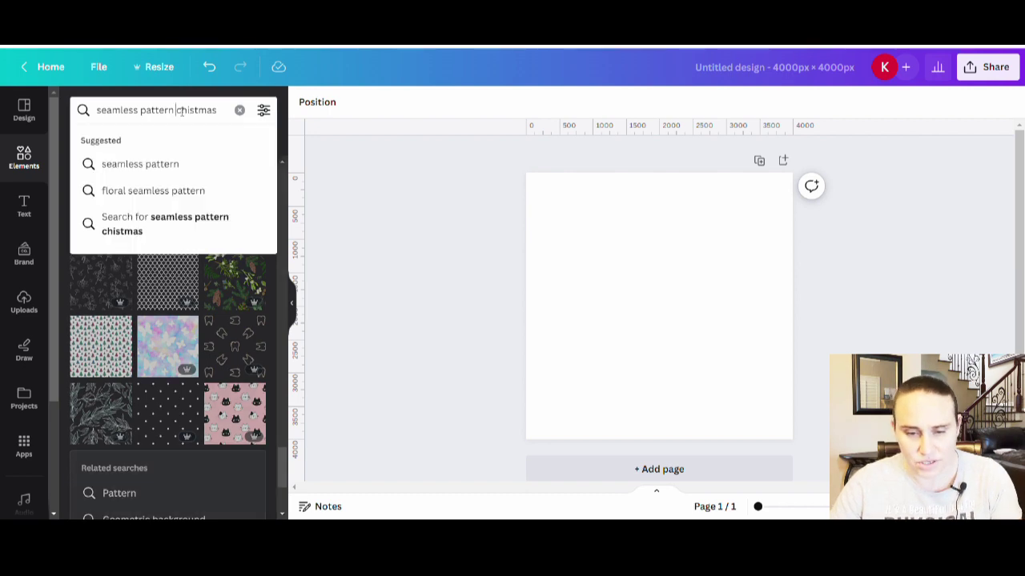
pyautogui.press('BackSpace')
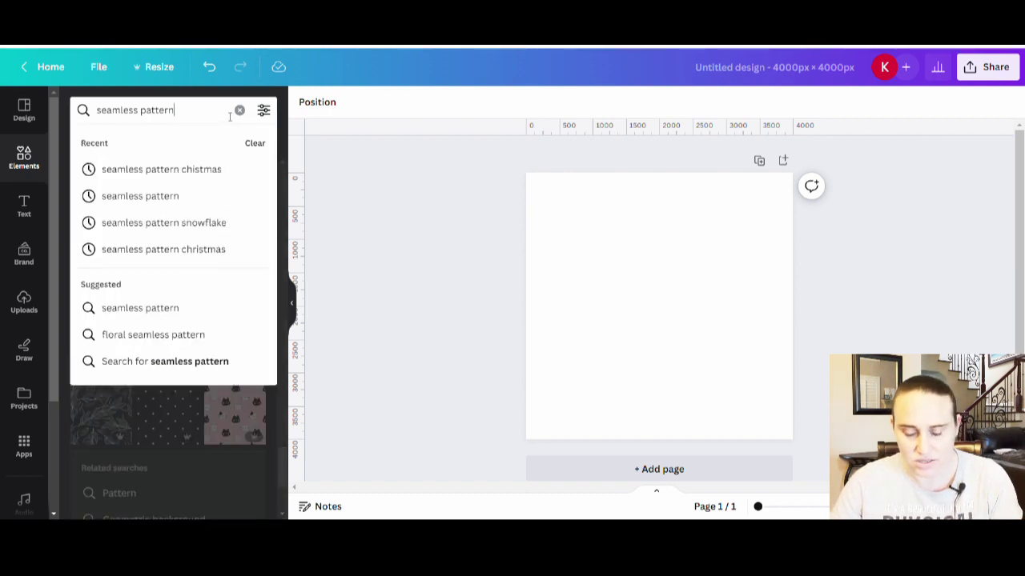
pyautogui.write('christmas')
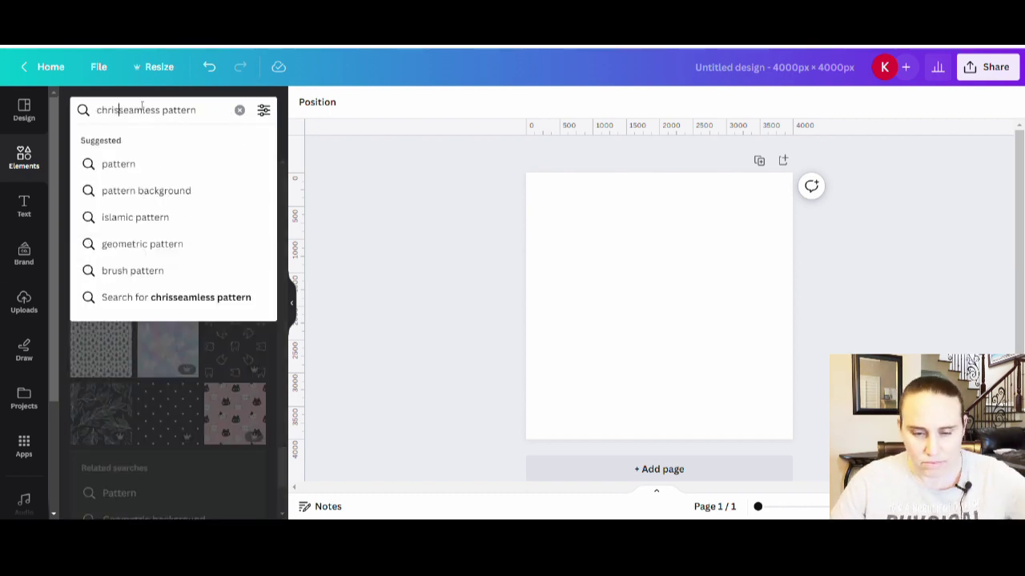
pyautogui.press('Return')
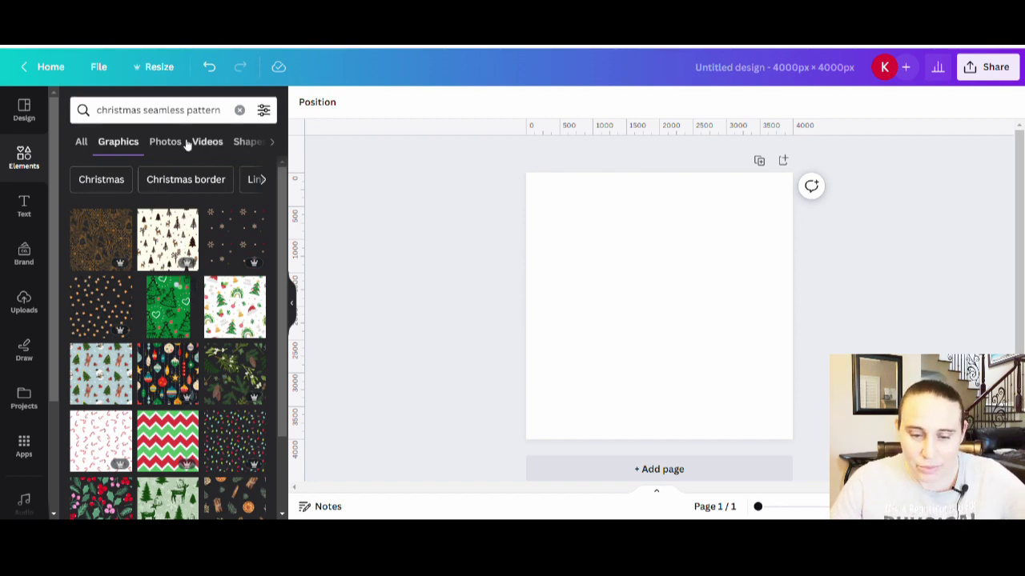
# Examine the Christmas seamless pattern graphics for suitable designs.
pyautogui.scroll(-2, 199, 306)
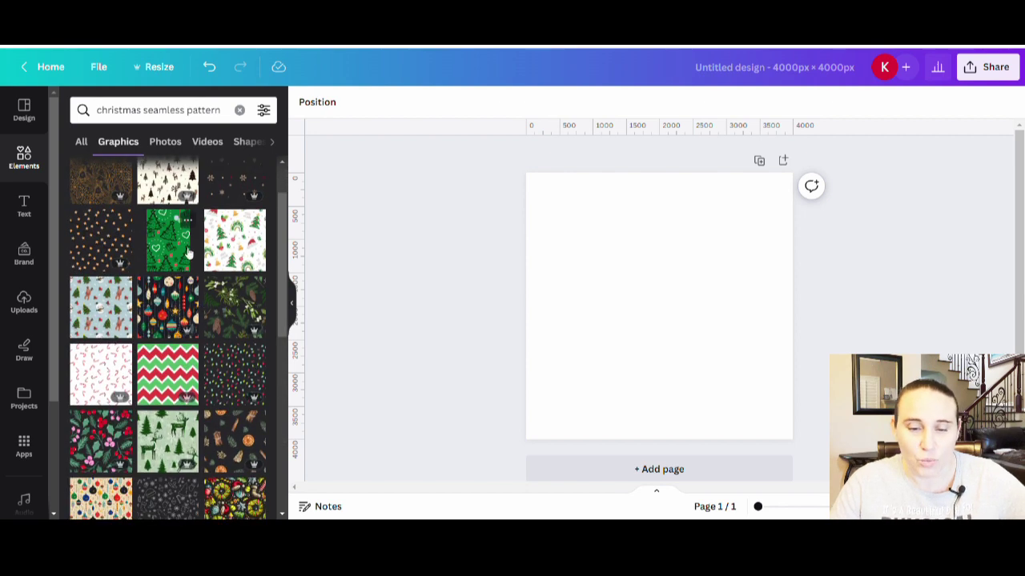
pyautogui.scroll(-1, 196, 304)
pyautogui.scroll(-2, 155, 275)
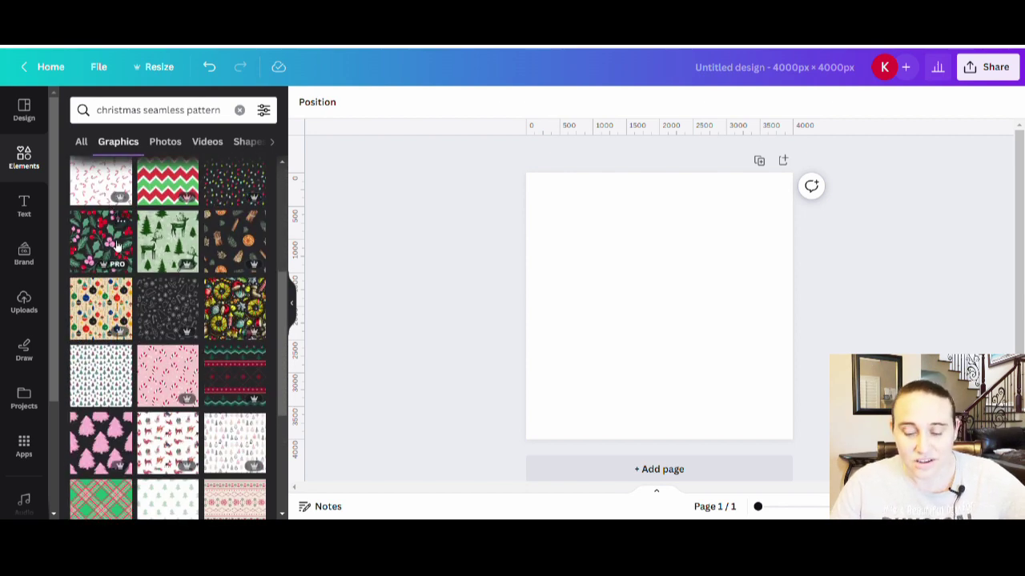
pyautogui.scroll(-1, 137, 328)
pyautogui.scroll(-1, 138, 328)
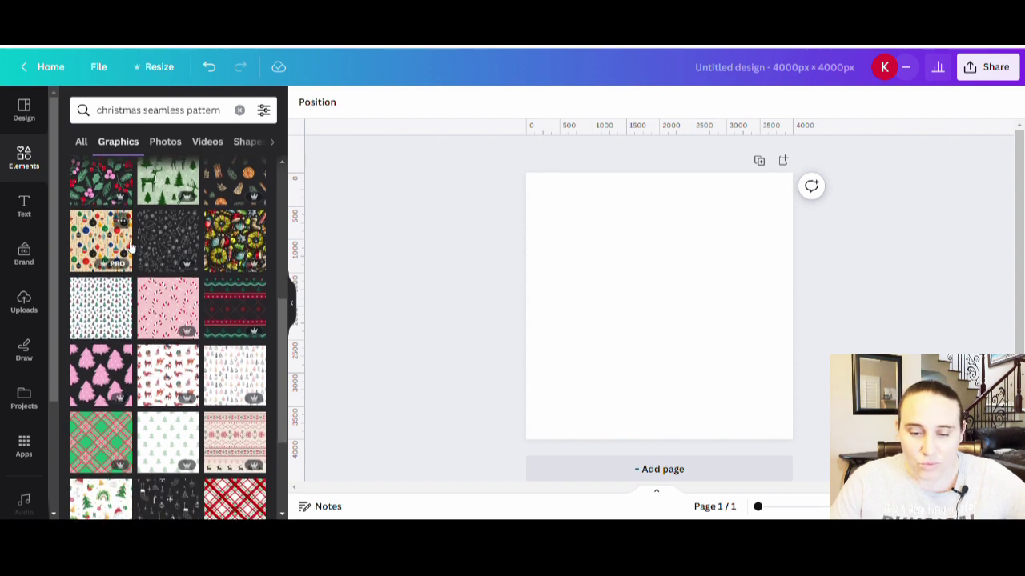
pyautogui.scroll(-1, 161, 340)
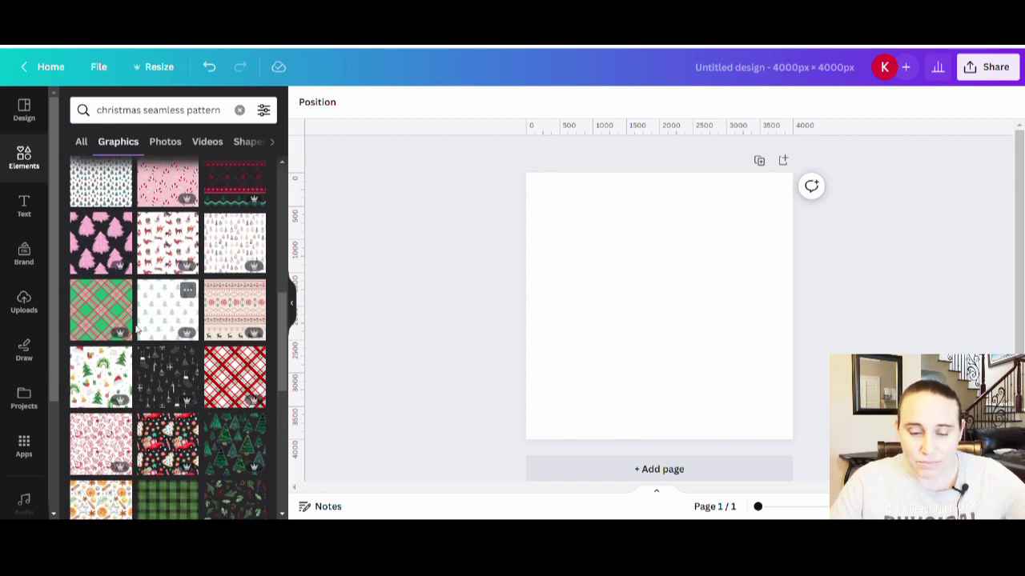
pyautogui.scroll(-2, 136, 324)
pyautogui.scroll(-4, 134, 319)
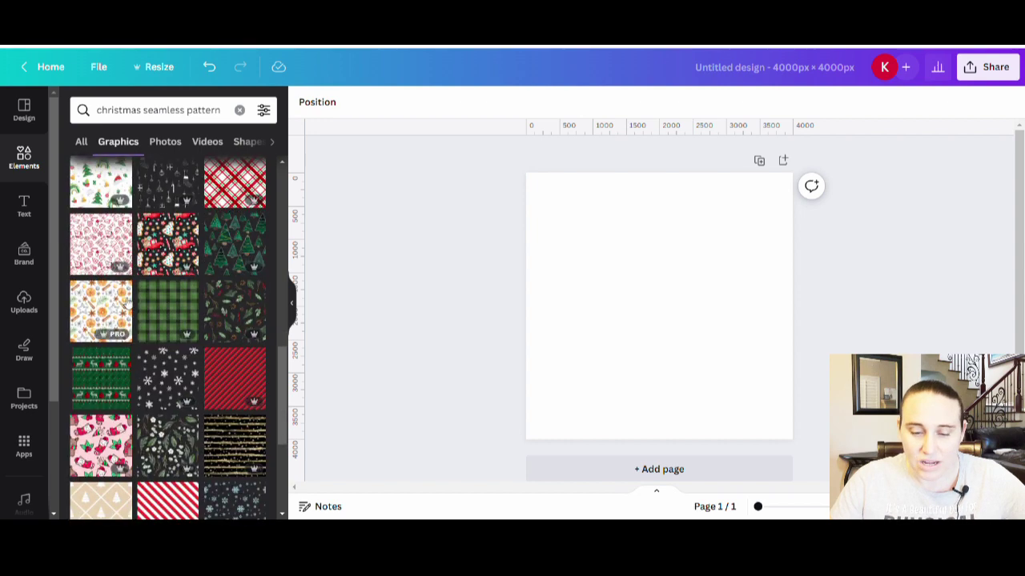
pyautogui.scroll(-2, 140, 290)
pyautogui.scroll(-6, 152, 312)
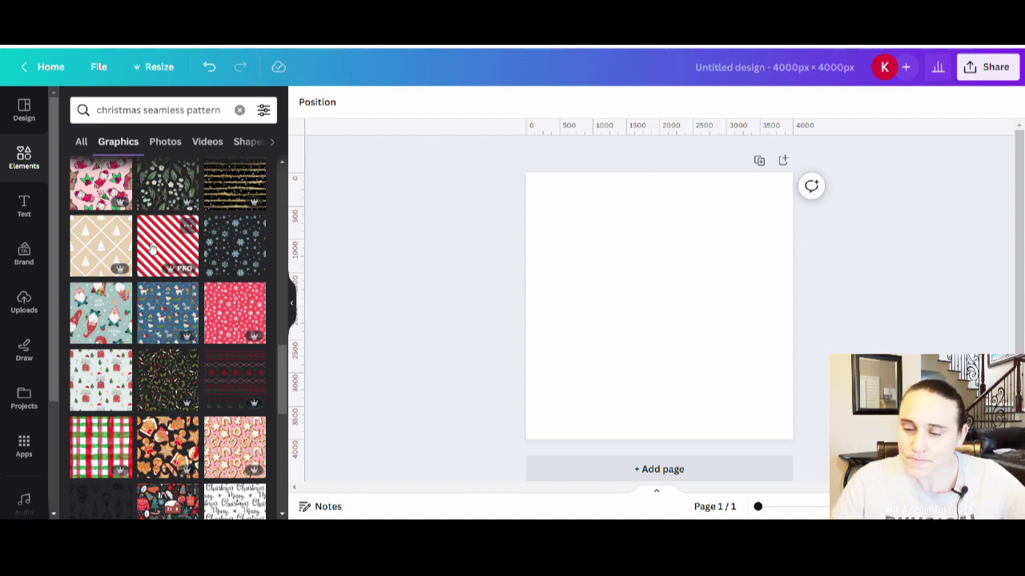
# Add the red and white diagonal stripe graphic and enlarge it to cover the whole page.
pyautogui.click(183, 256)
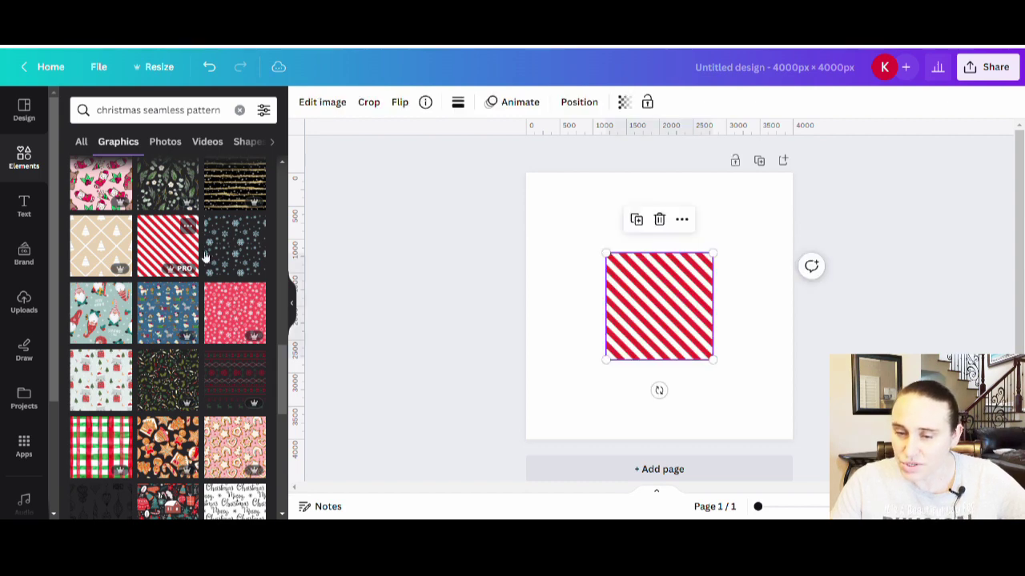
pyautogui.moveTo(625, 306); pyautogui.dragTo(545, 226)
pyautogui.moveTo(633, 282); pyautogui.dragTo(794, 439)
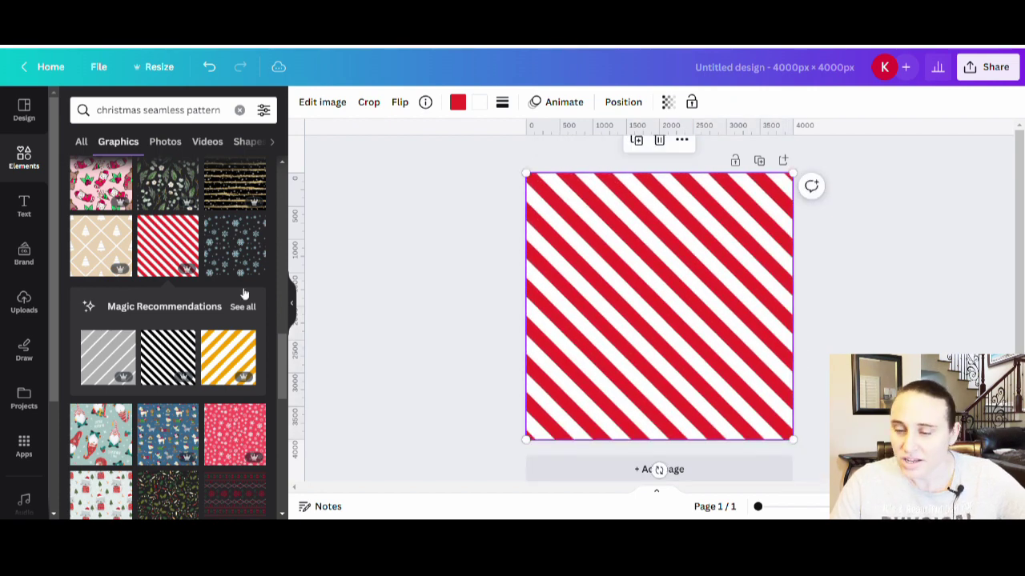
# Overlay the light-blue snowflake graphic on the stripes and tile it two by two across the page.
pyautogui.click(231, 262)
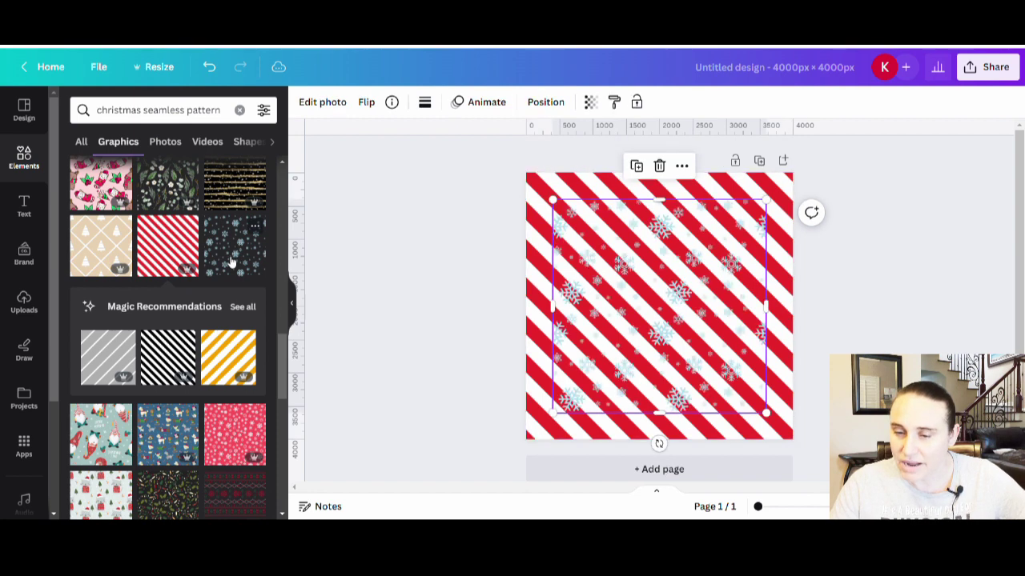
pyautogui.moveTo(662, 298); pyautogui.dragTo(636, 272)
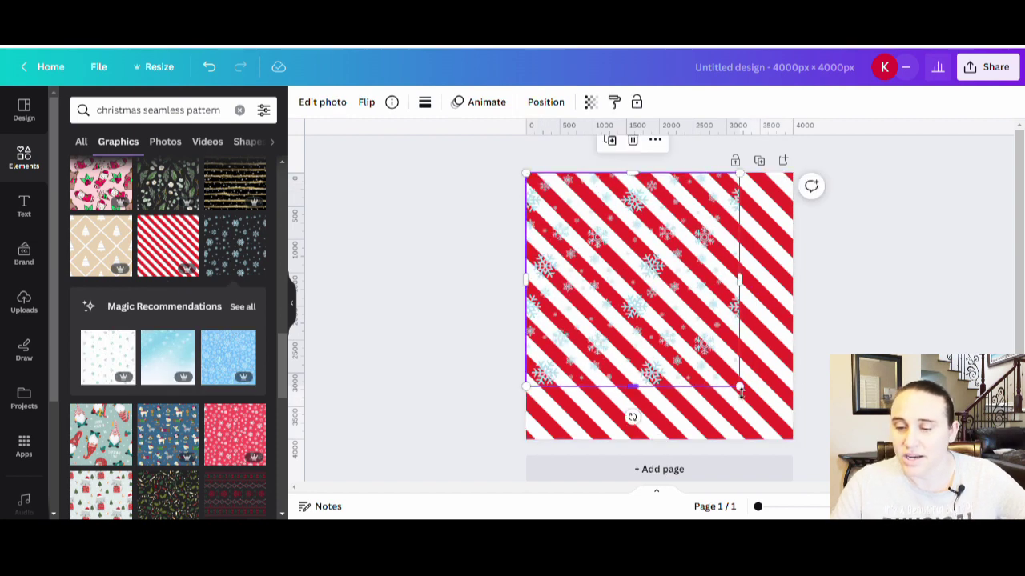
pyautogui.moveTo(746, 391); pyautogui.dragTo(787, 459)
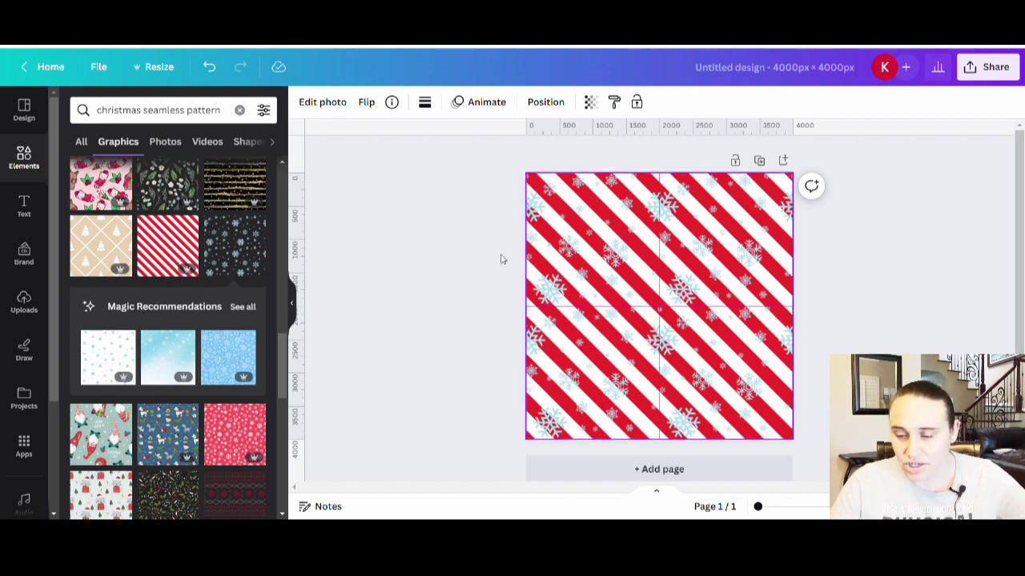
# Delete the snowflake tiles and the striped graphic from the page.
pyautogui.press('Delete')
pyautogui.moveTo(767, 366); pyautogui.dragTo(622, 344)
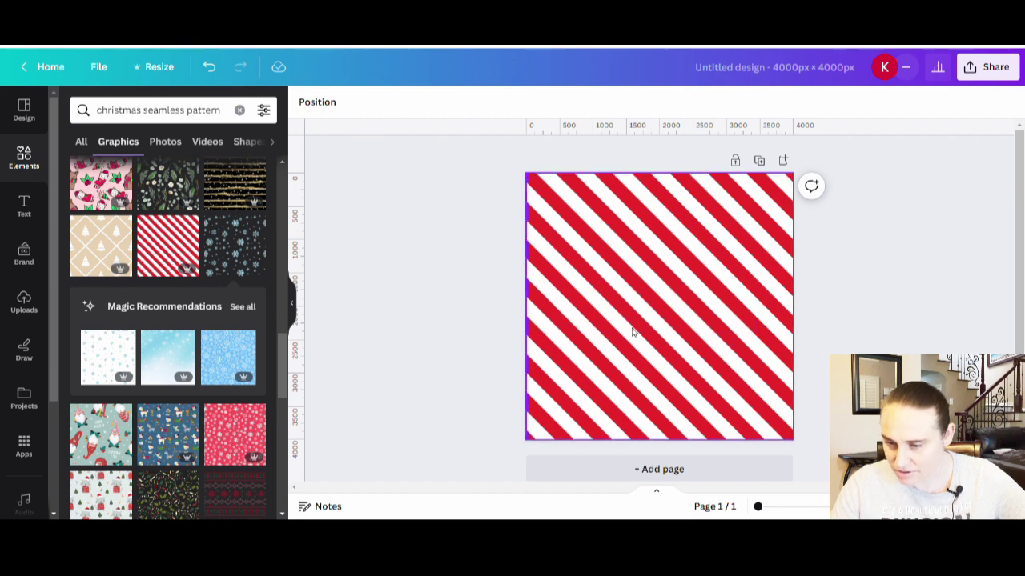
pyautogui.rightClick(633, 333)
pyautogui.click(670, 379)
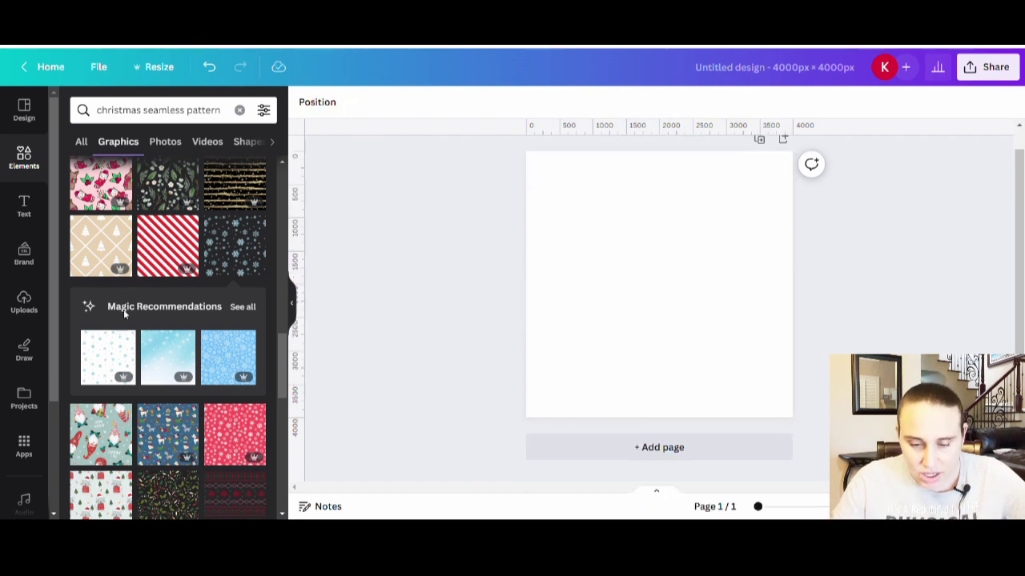
# Examine the remaining Christmas seamless pattern graphics for a design that can fill the blank page.
pyautogui.scroll(-3, 124, 309)
pyautogui.scroll(-2, 124, 280)
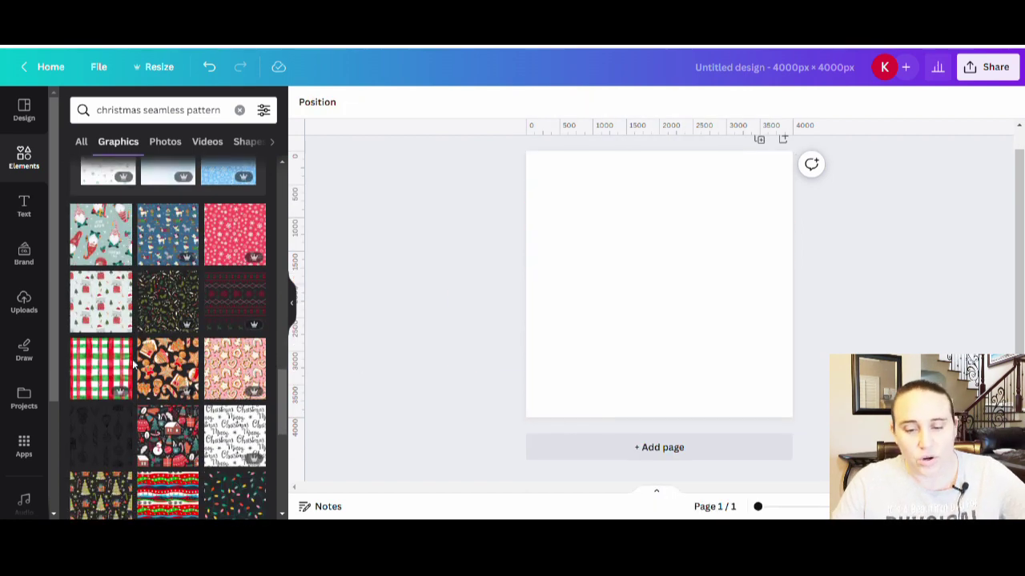
pyautogui.scroll(-2, 124, 282)
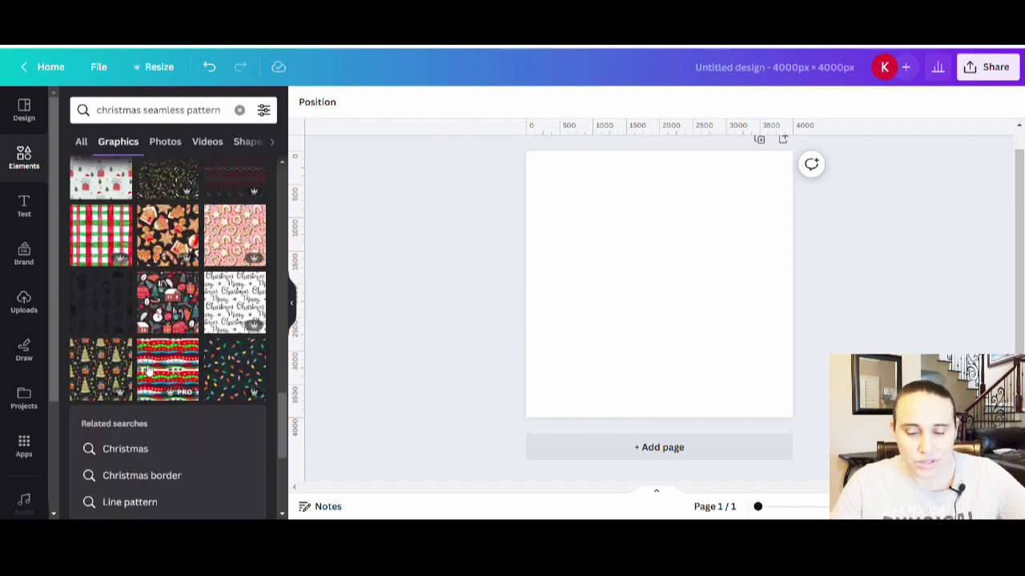
pyautogui.scroll(-3, 249, 302)
pyautogui.scroll(-3, 248, 302)
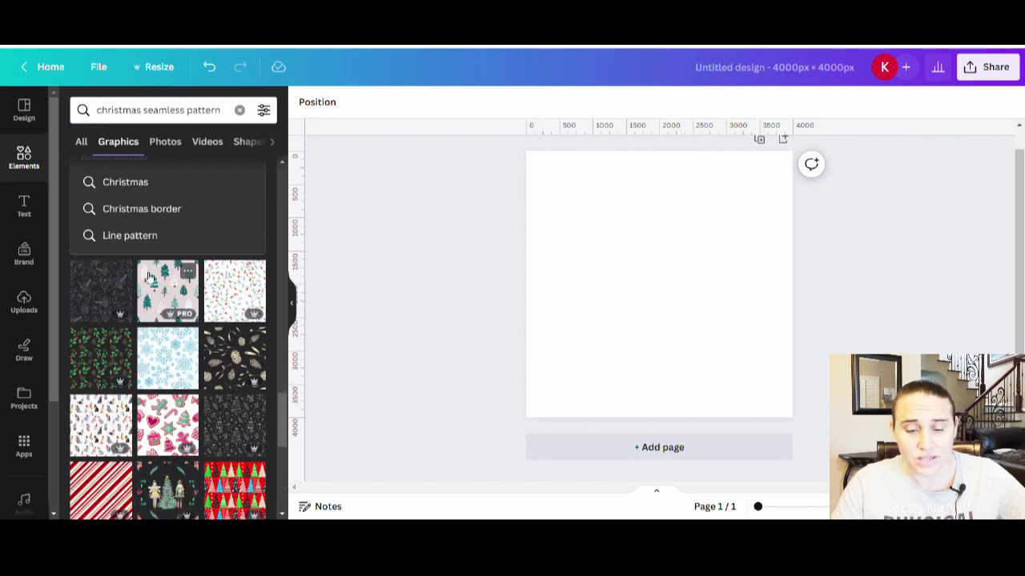
pyautogui.scroll(-2, 133, 250)
pyautogui.scroll(-1, 133, 250)
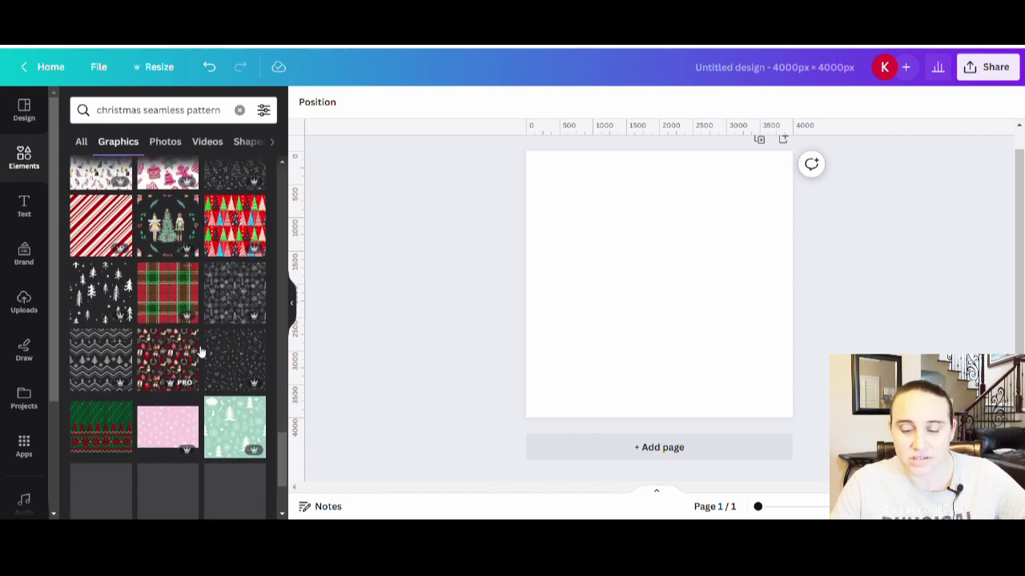
pyautogui.scroll(-2, 155, 301)
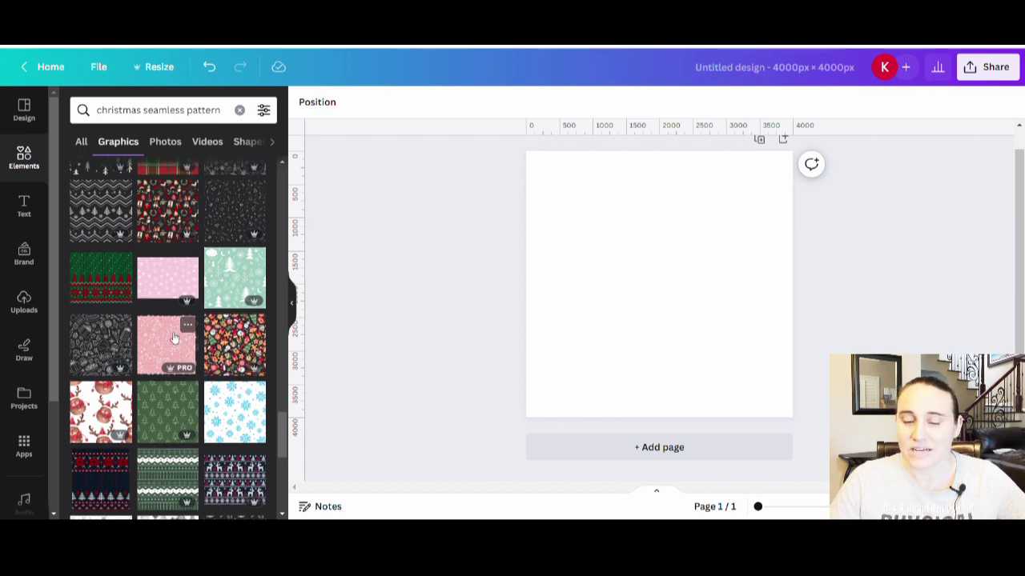
pyautogui.scroll(1, 173, 340)
pyautogui.scroll(1, 189, 359)
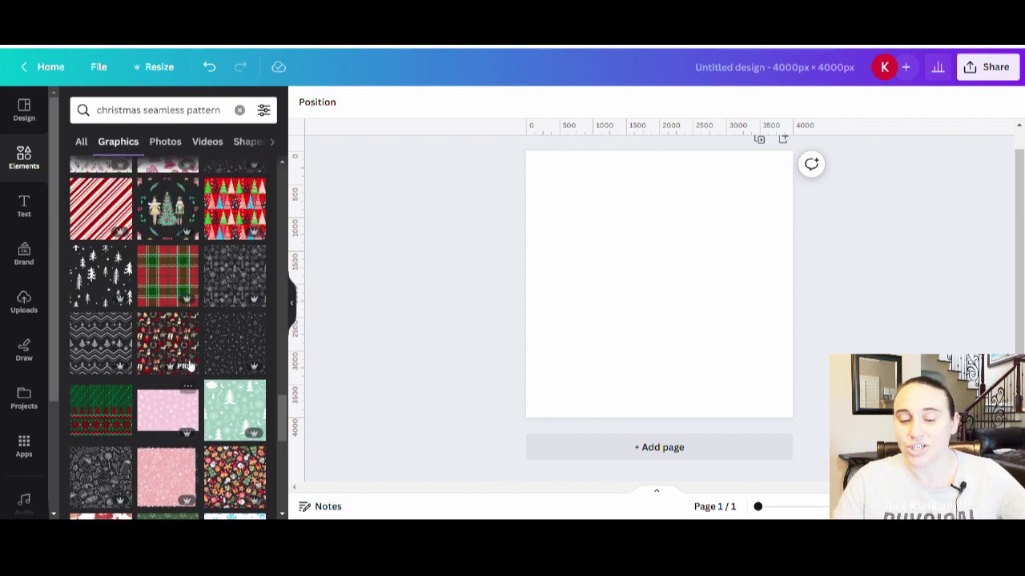
pyautogui.scroll(2, 176, 352)
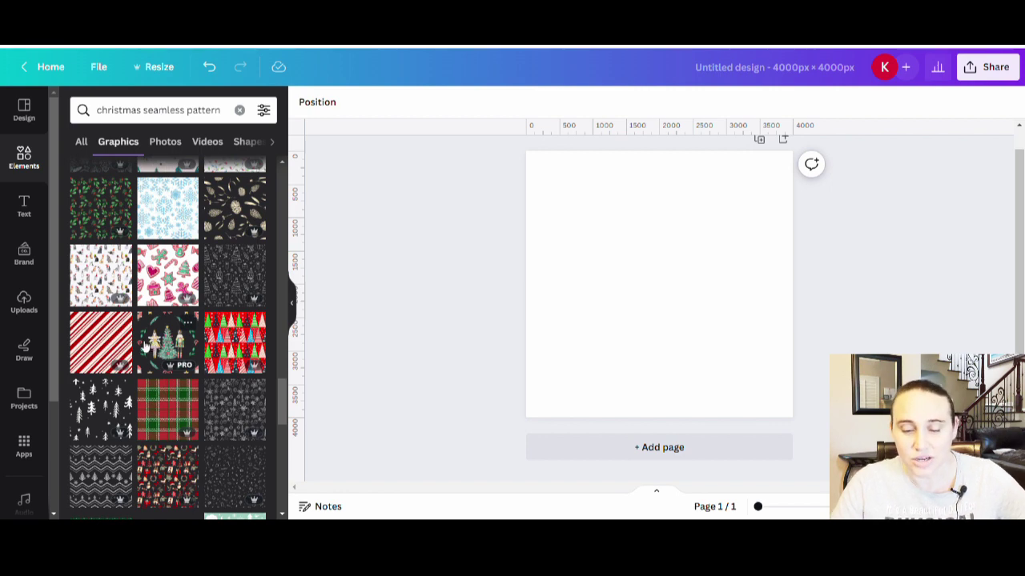
pyautogui.scroll(2, 149, 352)
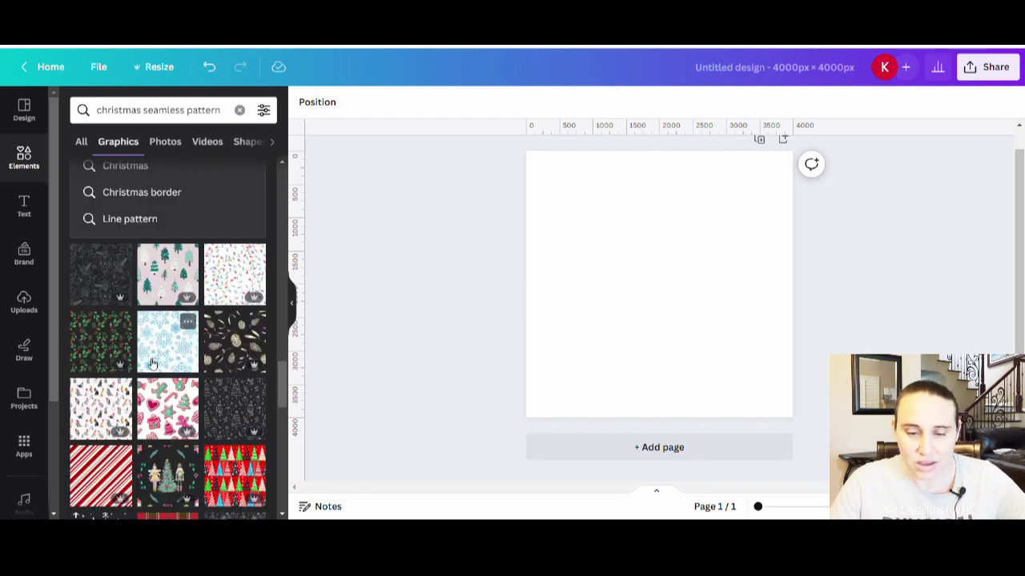
pyautogui.scroll(3, 160, 364)
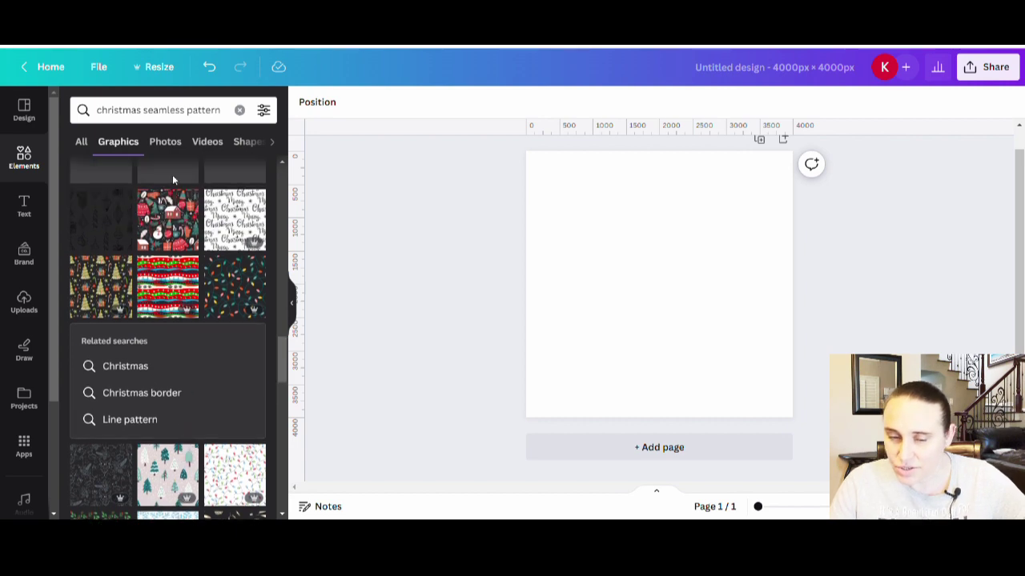
# Add the black-on-white "Merry Christmas" lettering pattern and enlarge it to fill the whole page.
pyautogui.click(234, 219)
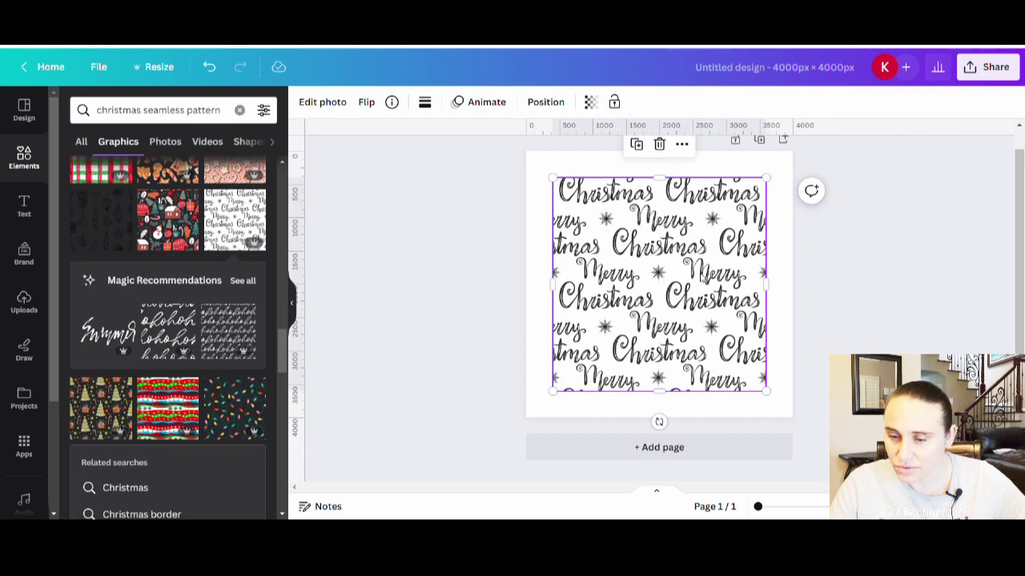
pyautogui.moveTo(693, 288); pyautogui.dragTo(666, 261)
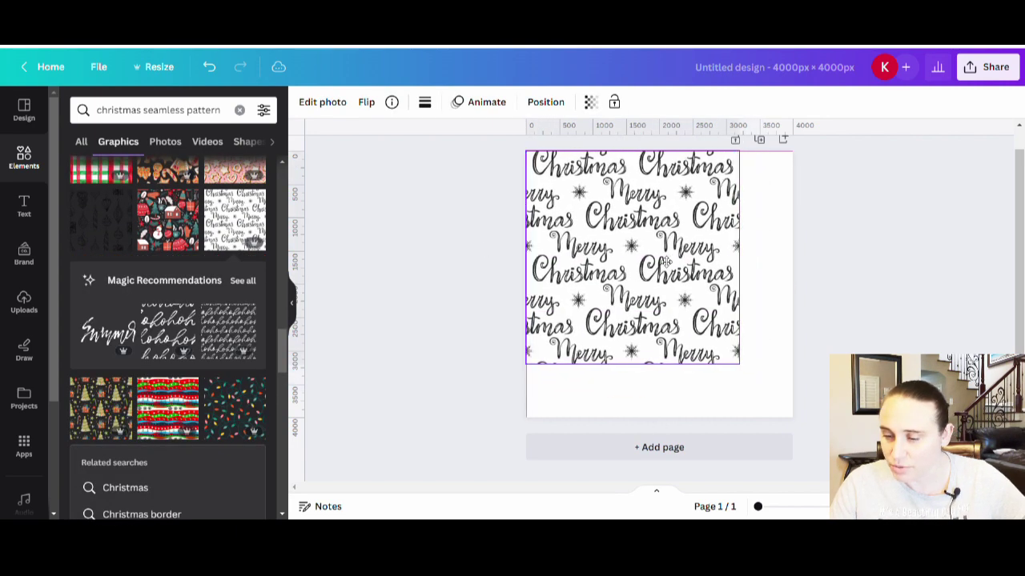
pyautogui.moveTo(741, 362); pyautogui.dragTo(791, 437)
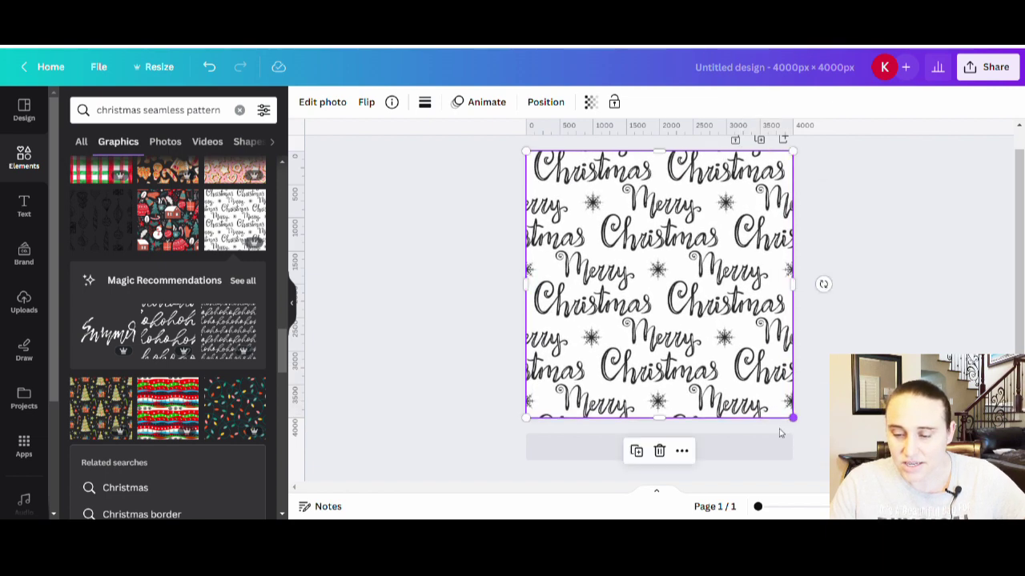
pyautogui.click(400, 346)
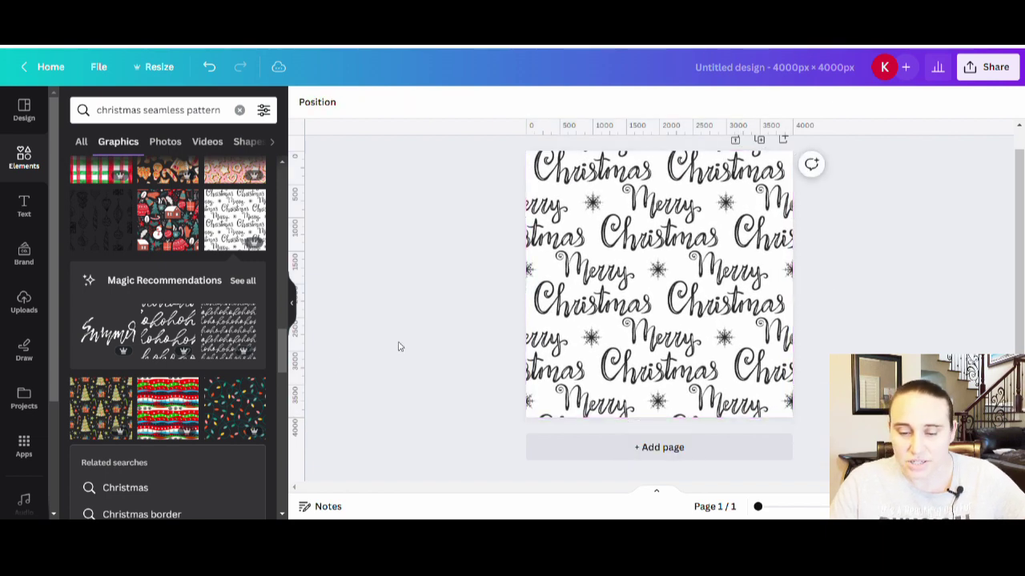
# Add a second page and look through further Christmas pattern graphics for it.
pyautogui.click(592, 453)
pyautogui.scroll(-3, 160, 276)
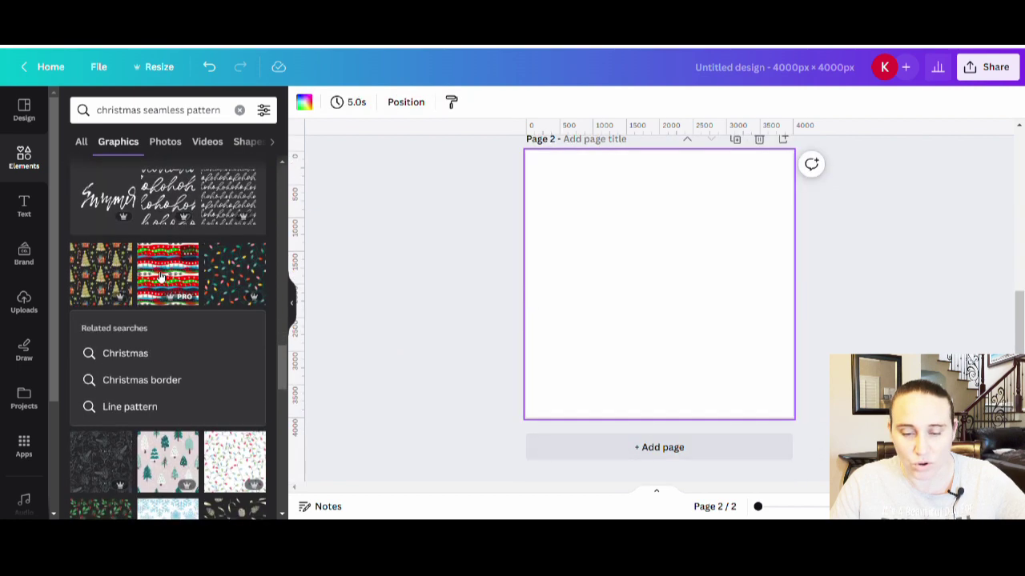
pyautogui.scroll(-2, 160, 276)
pyautogui.scroll(-2, 185, 277)
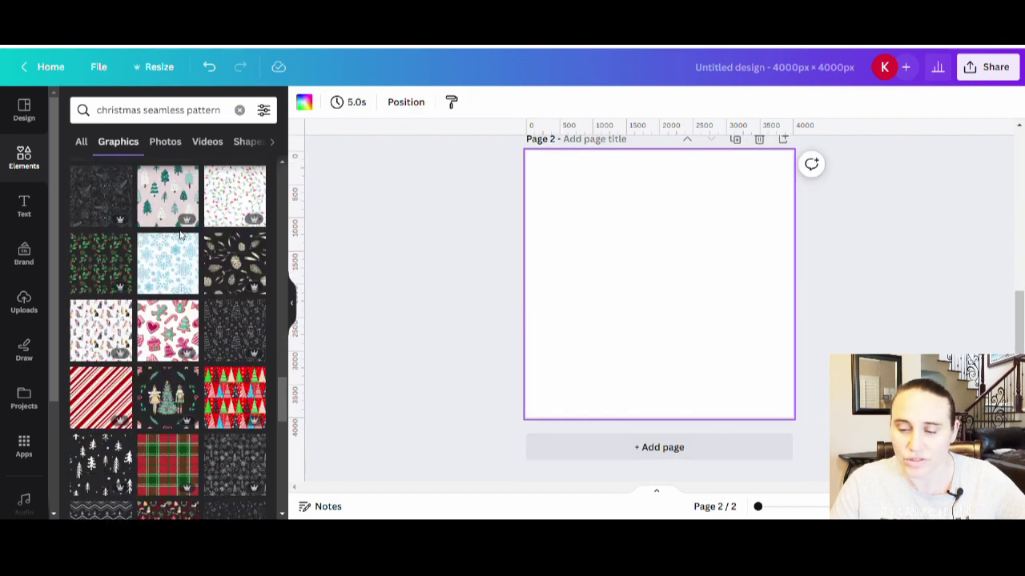
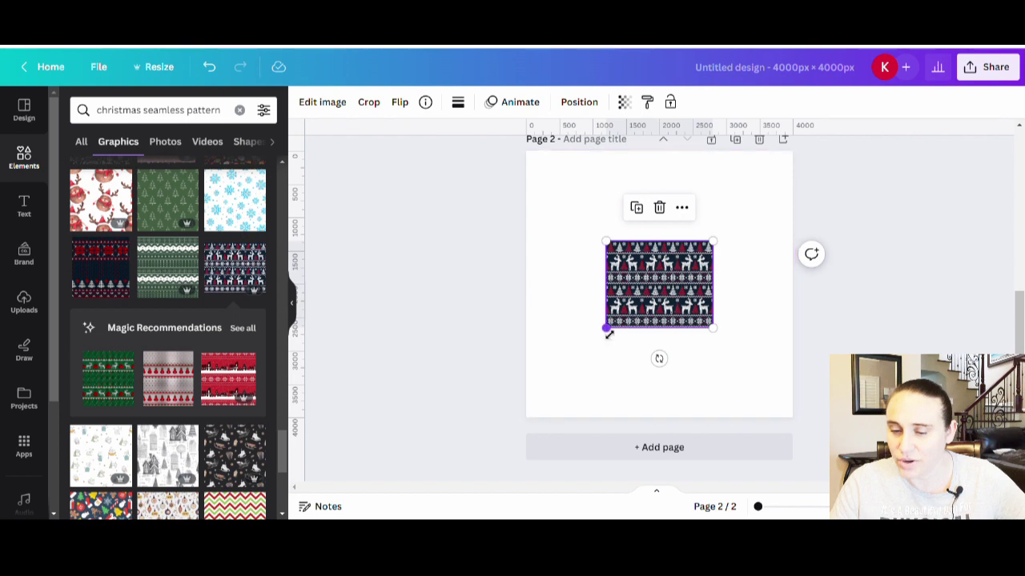
# Try the navy reindeer knit pattern enlarged in the lower-left corner of page 2, and delete it.
pyautogui.moveTo(606, 328); pyautogui.dragTo(478, 431)
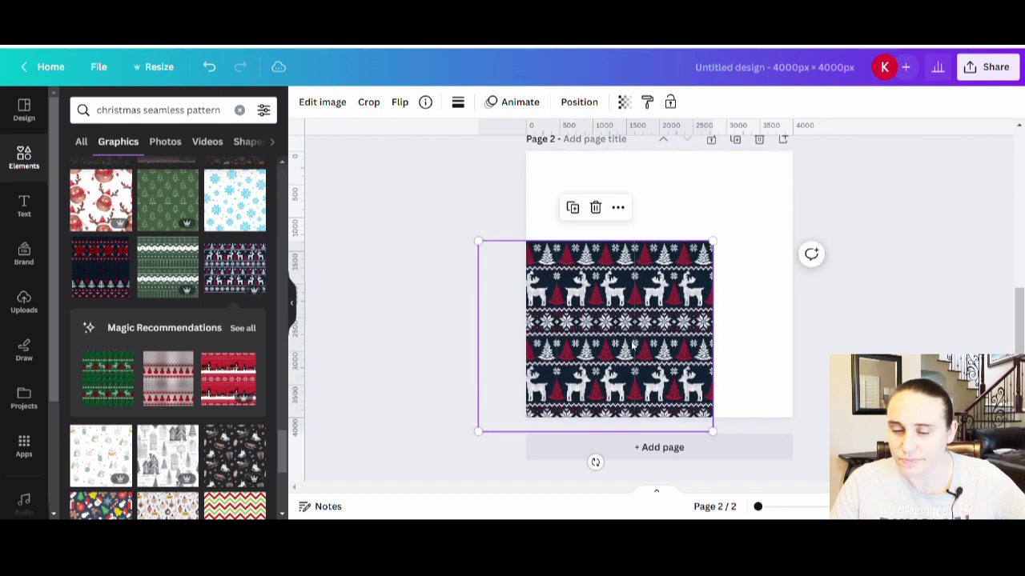
pyautogui.doubleClick(538, 352)
pyautogui.click(446, 296)
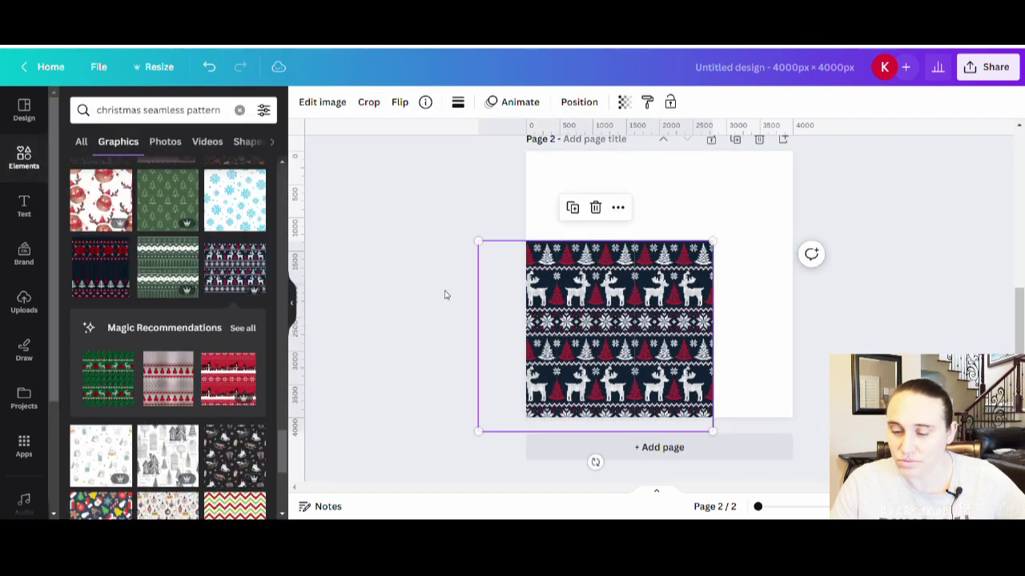
pyautogui.moveTo(589, 355); pyautogui.dragTo(640, 341)
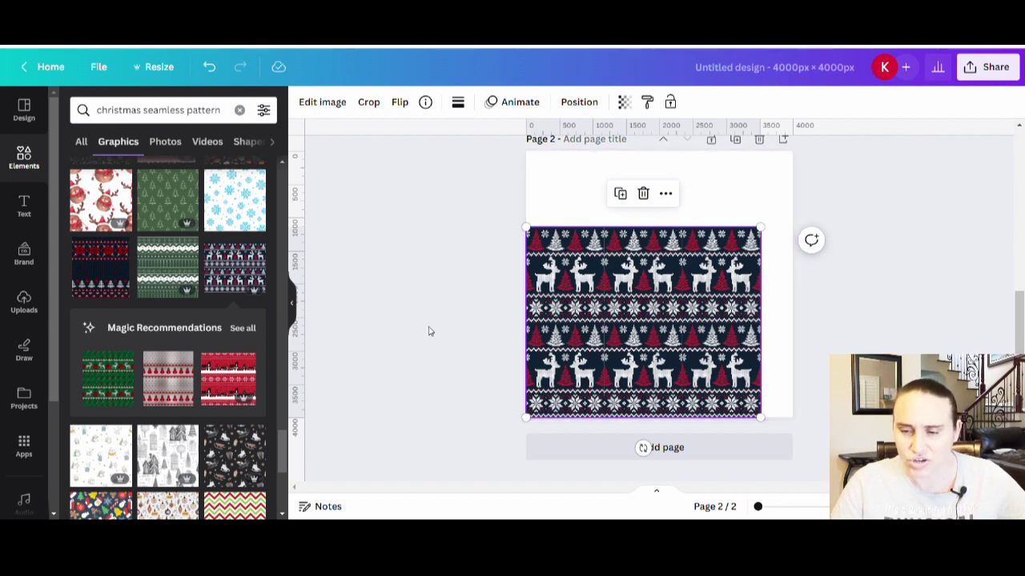
pyautogui.press('Delete')
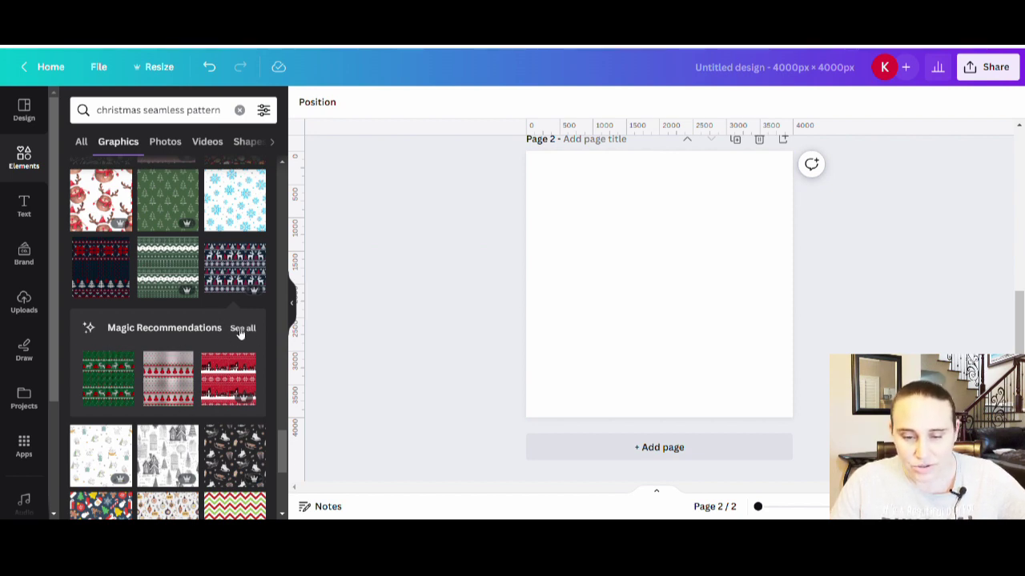
# Examine all the magic recommendations related to the reindeer knit pattern.
pyautogui.click(243, 328)
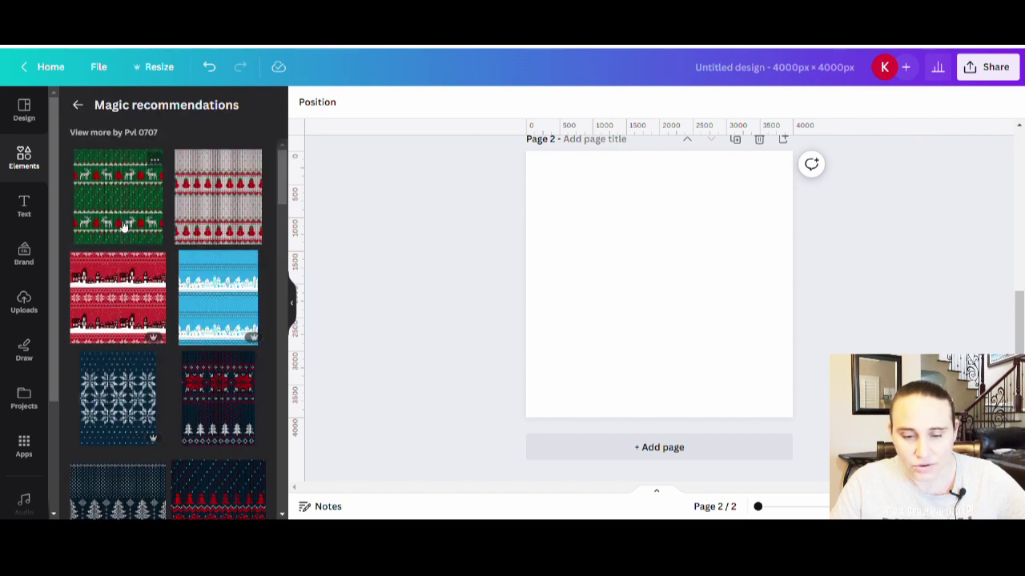
pyautogui.scroll(-2, 160, 275)
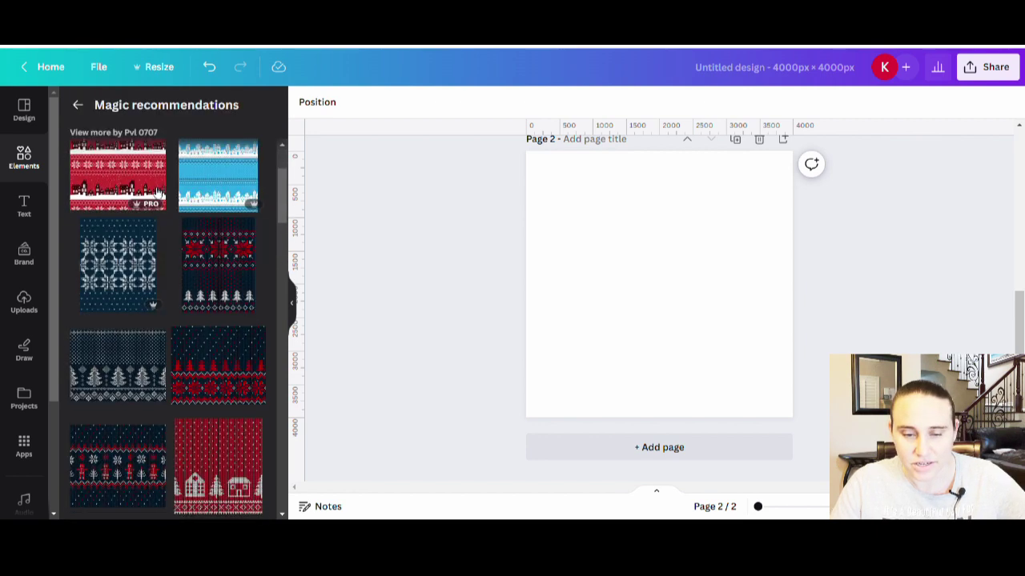
pyautogui.scroll(-2, 156, 269)
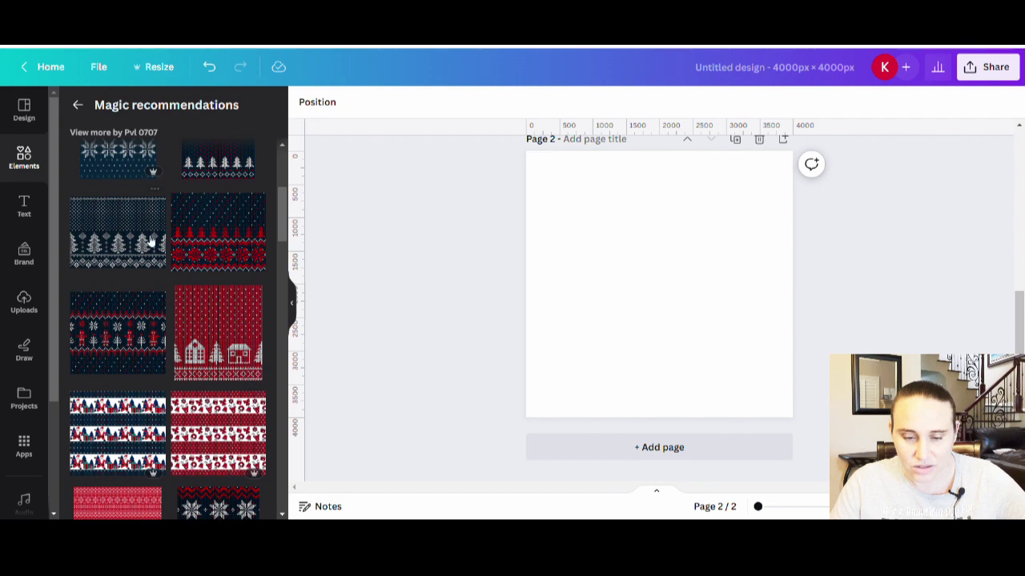
pyautogui.scroll(-2, 150, 232)
pyautogui.scroll(-2, 149, 240)
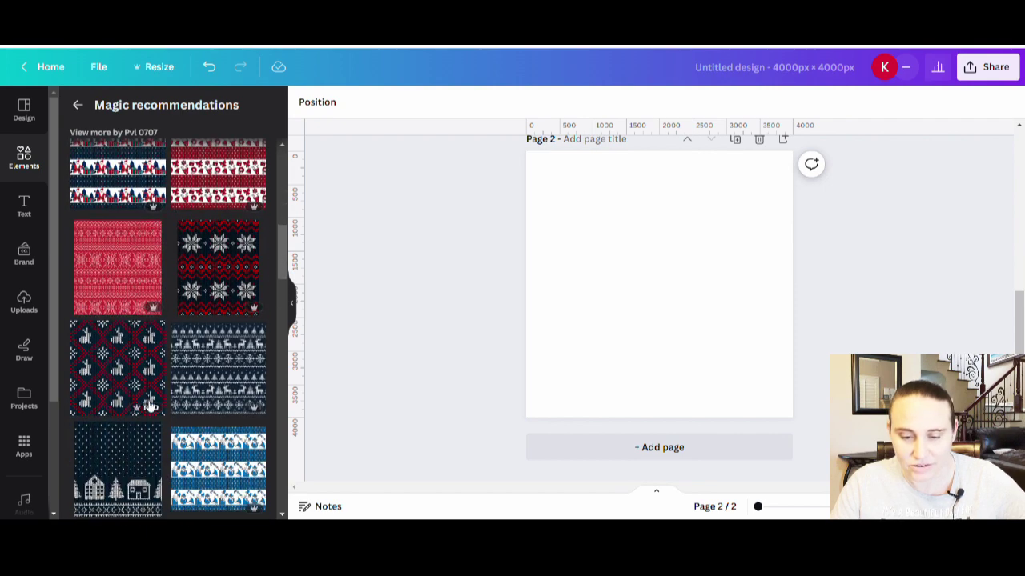
pyautogui.scroll(-1, 153, 321)
pyautogui.scroll(-3, 164, 417)
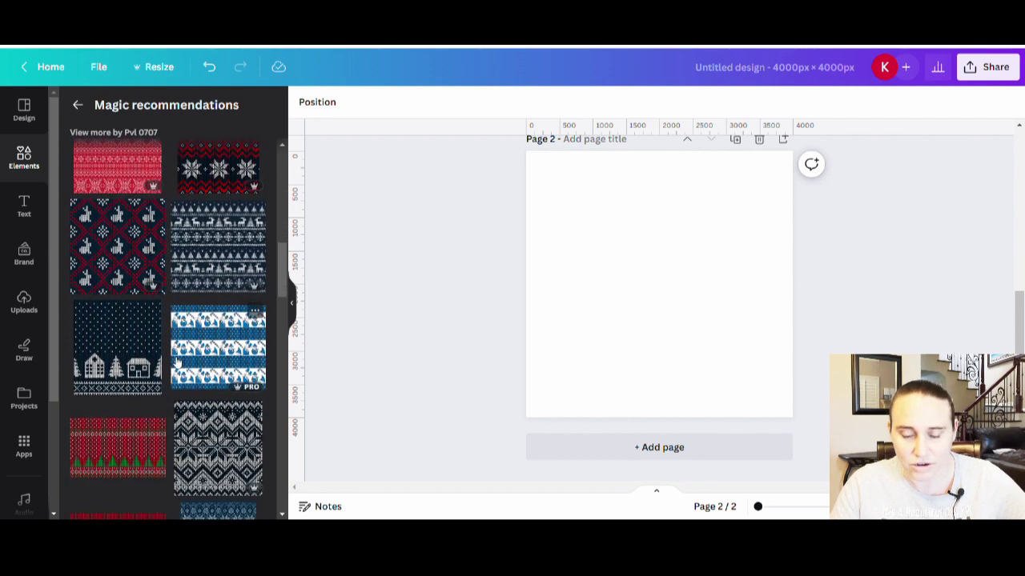
pyautogui.scroll(6, 160, 268)
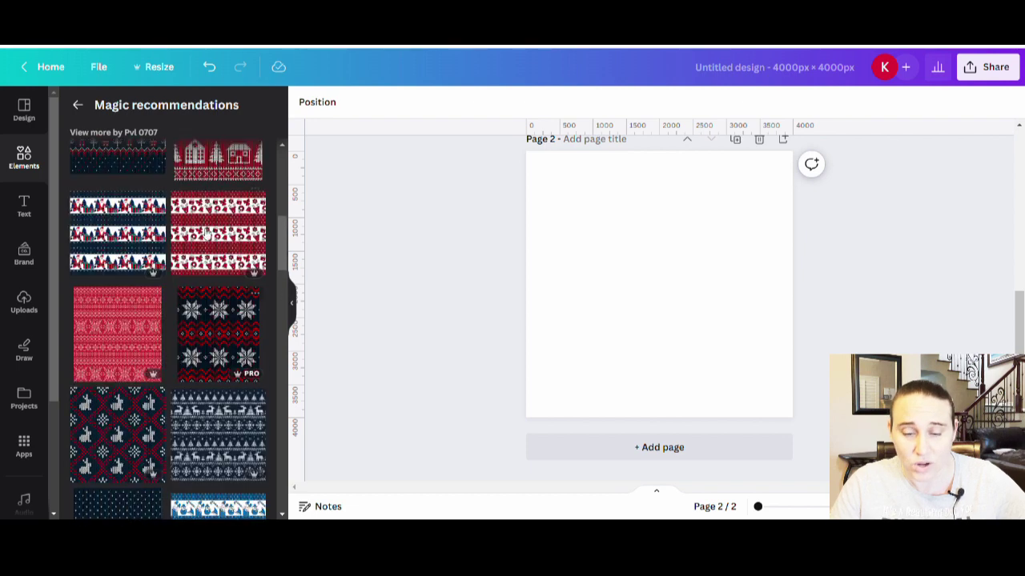
pyautogui.scroll(2, 211, 260)
pyautogui.scroll(4, 204, 260)
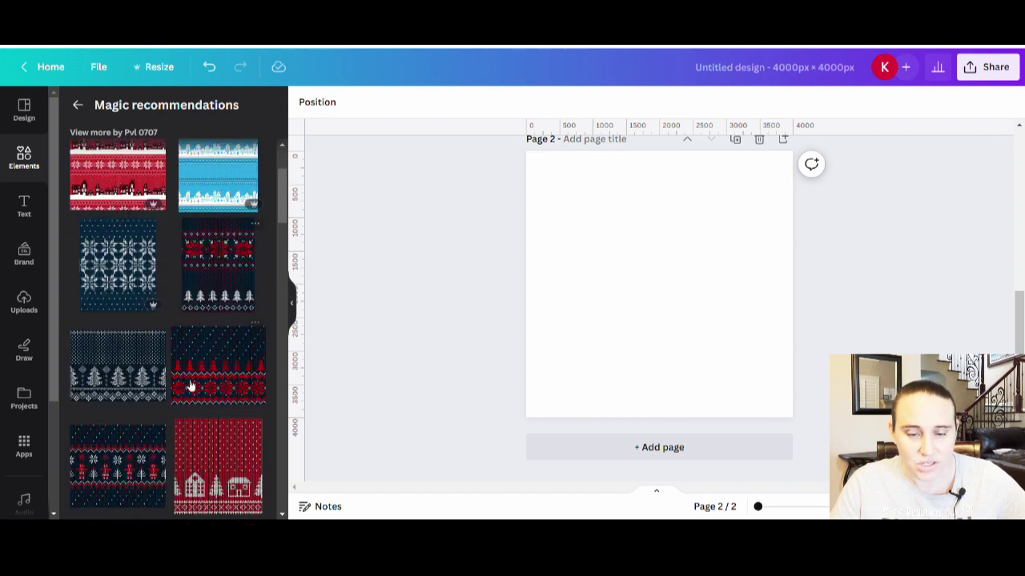
# Return to the Christmas seamless pattern results and add the red knit pattern with white reindeer to page 2.
pyautogui.click(77, 108)
pyautogui.scroll(-5, 184, 410)
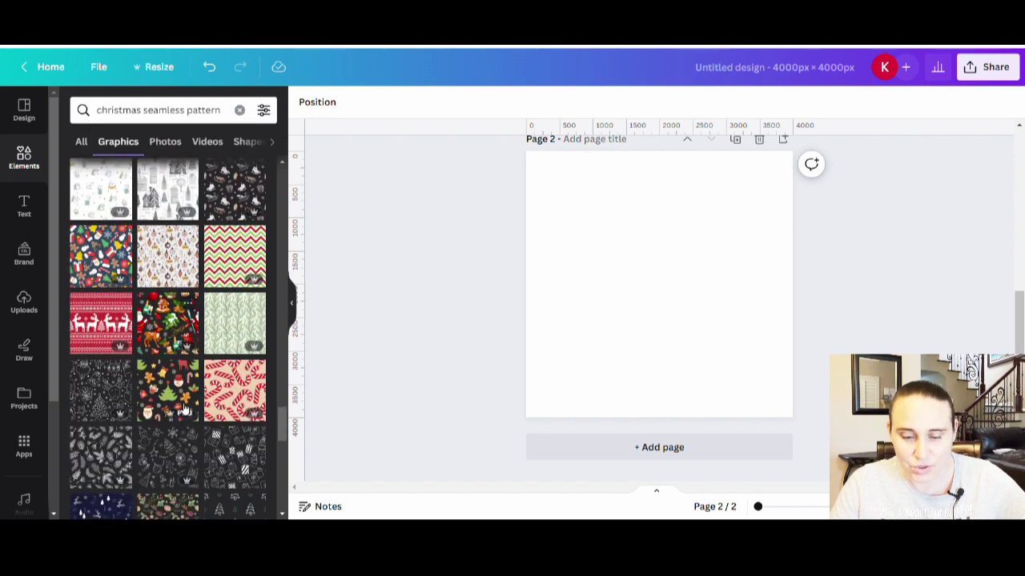
pyautogui.click(83, 332)
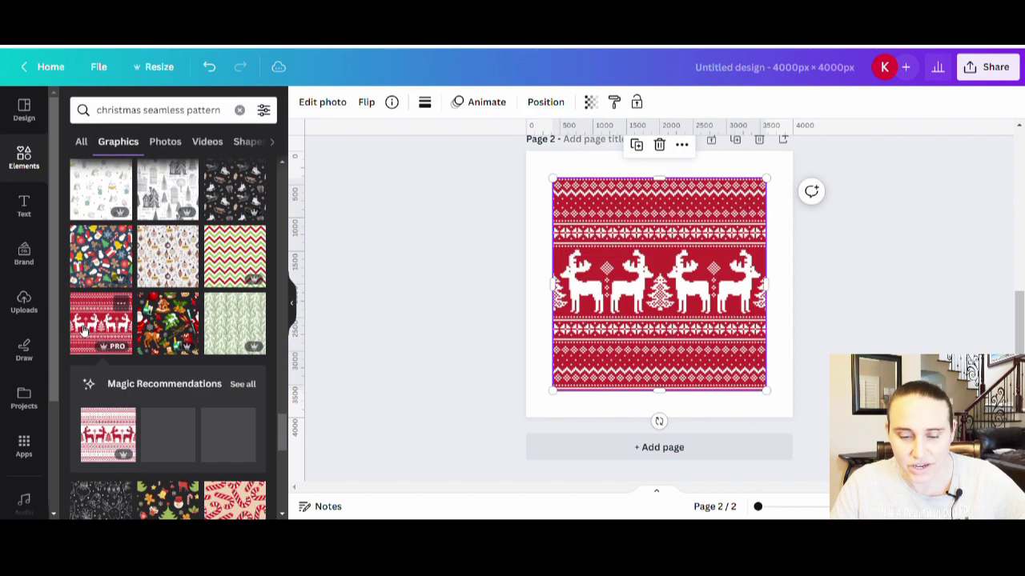
# Examine all the magic recommendations related to the red reindeer knit pattern for matching designs.
pyautogui.click(241, 384)
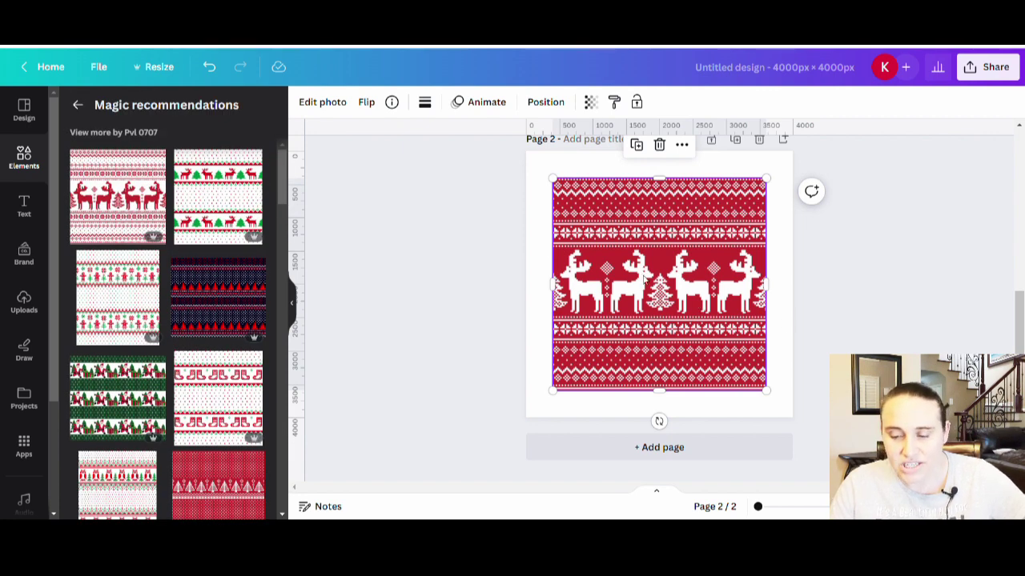
pyautogui.scroll(1, 690, 289)
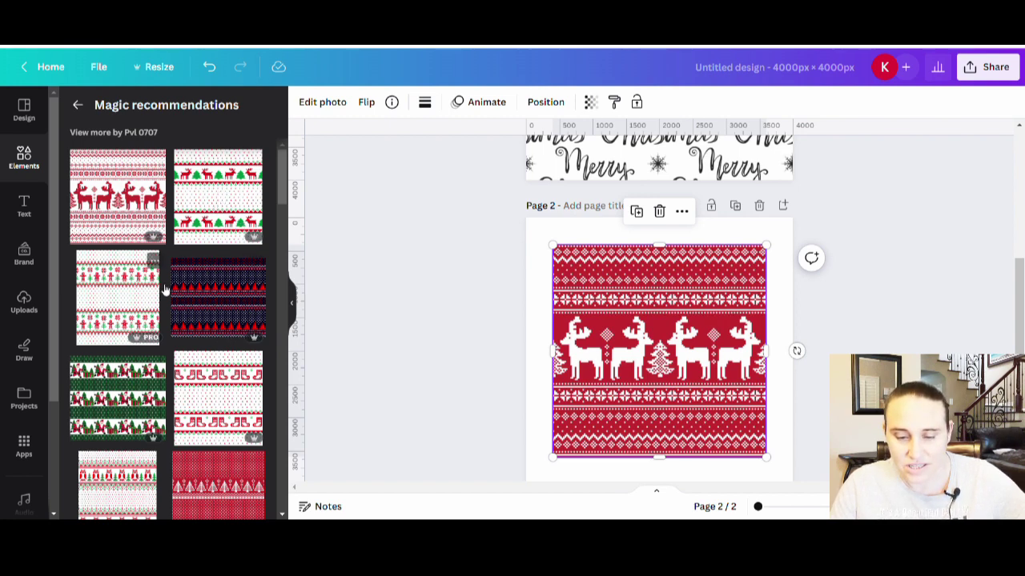
pyautogui.scroll(-2, 233, 338)
pyautogui.scroll(-4, 233, 338)
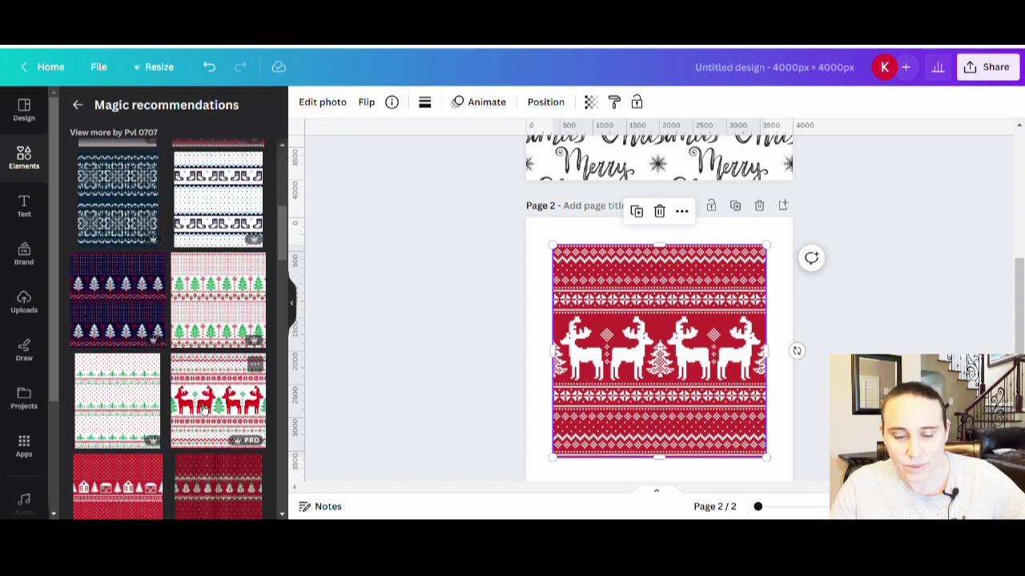
pyautogui.scroll(-1, 204, 410)
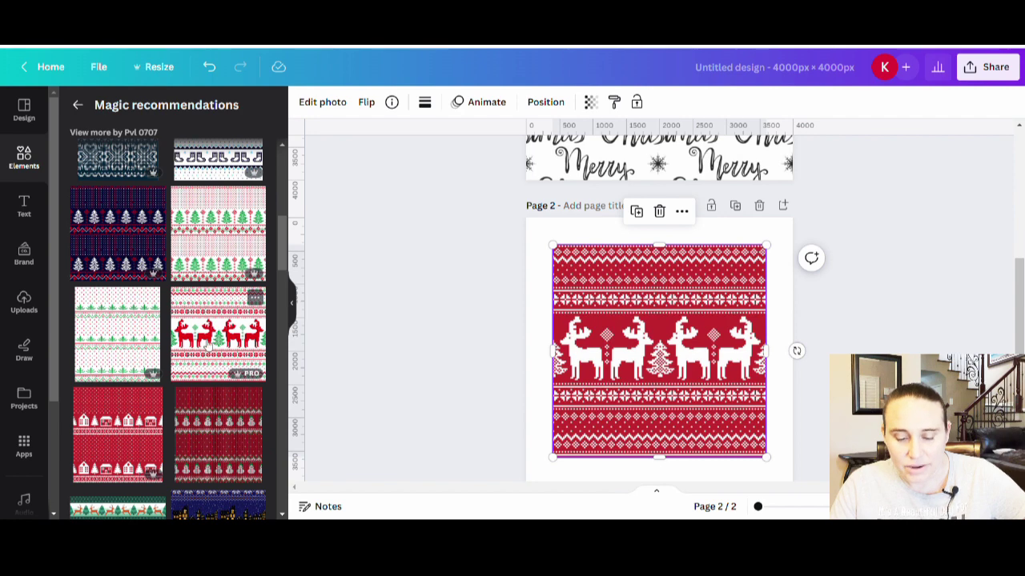
pyautogui.scroll(-4, 212, 336)
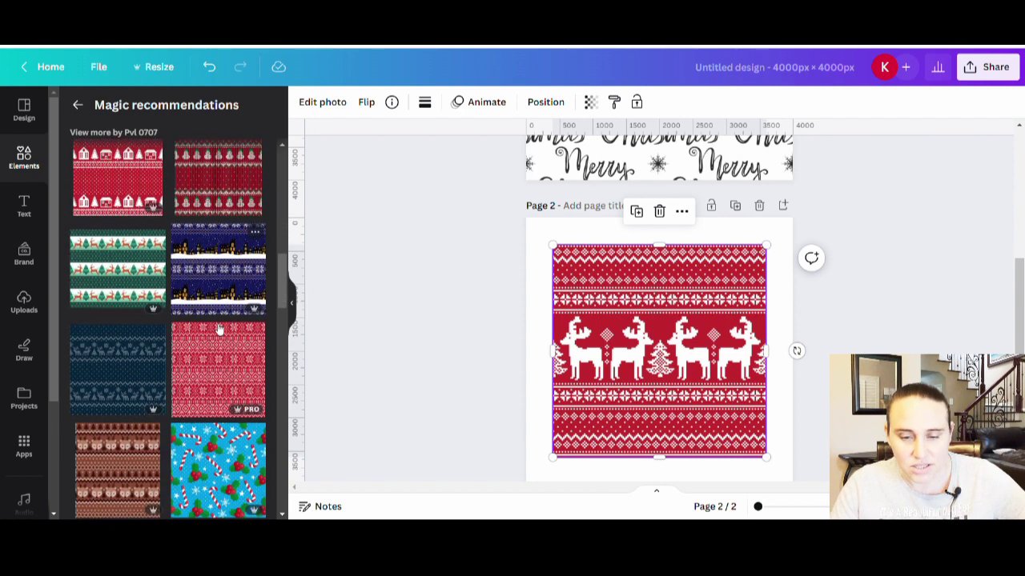
pyautogui.scroll(-2, 218, 330)
pyautogui.scroll(-2, 204, 341)
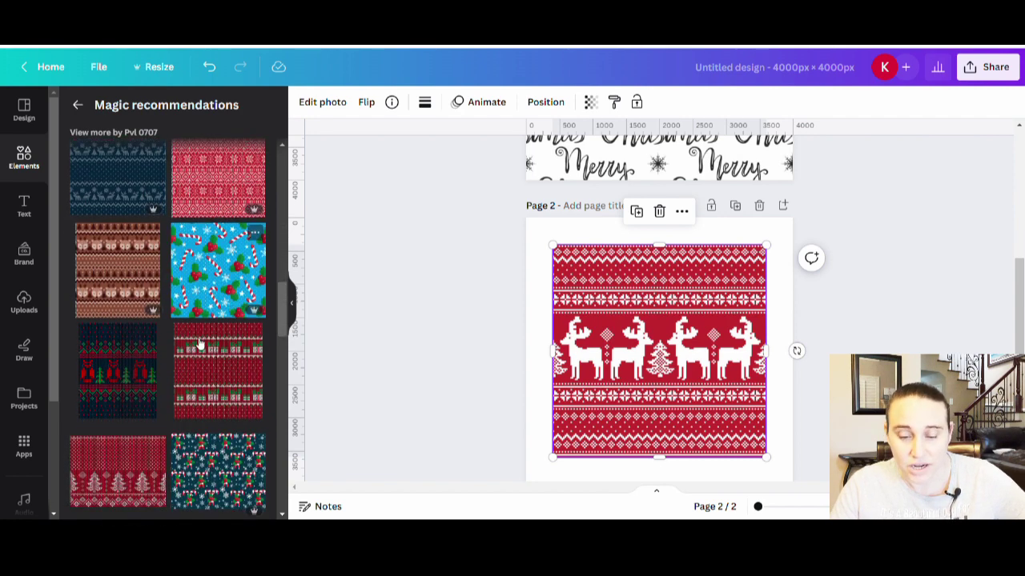
pyautogui.scroll(-4, 201, 344)
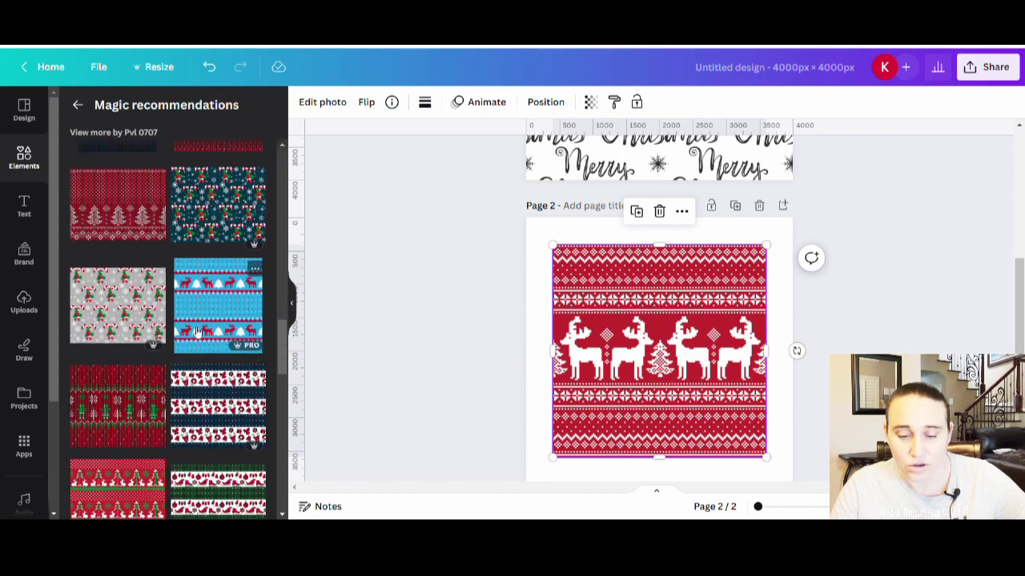
pyautogui.scroll(-3, 200, 352)
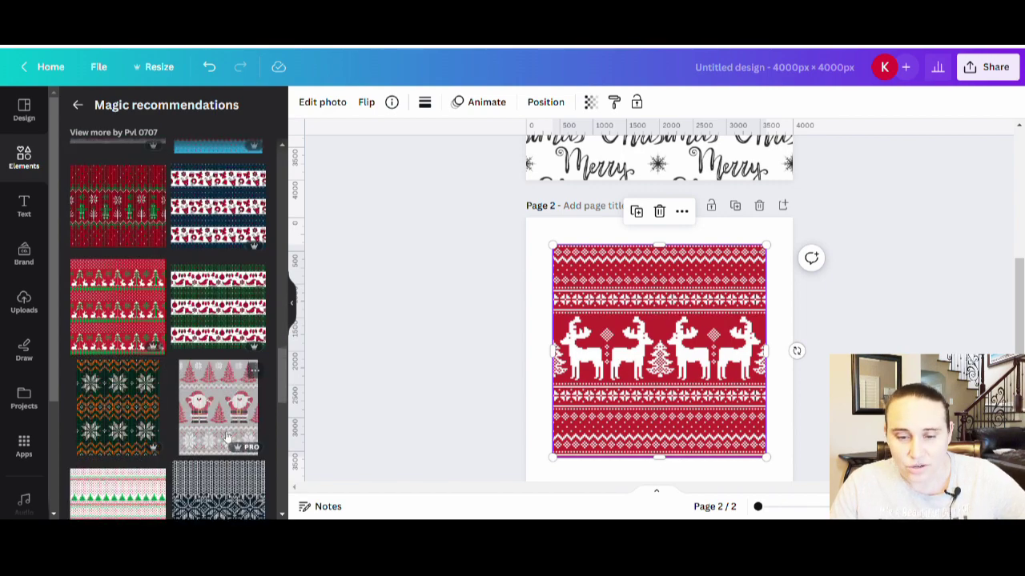
pyautogui.scroll(-4, 196, 424)
pyautogui.scroll(2, 469, 380)
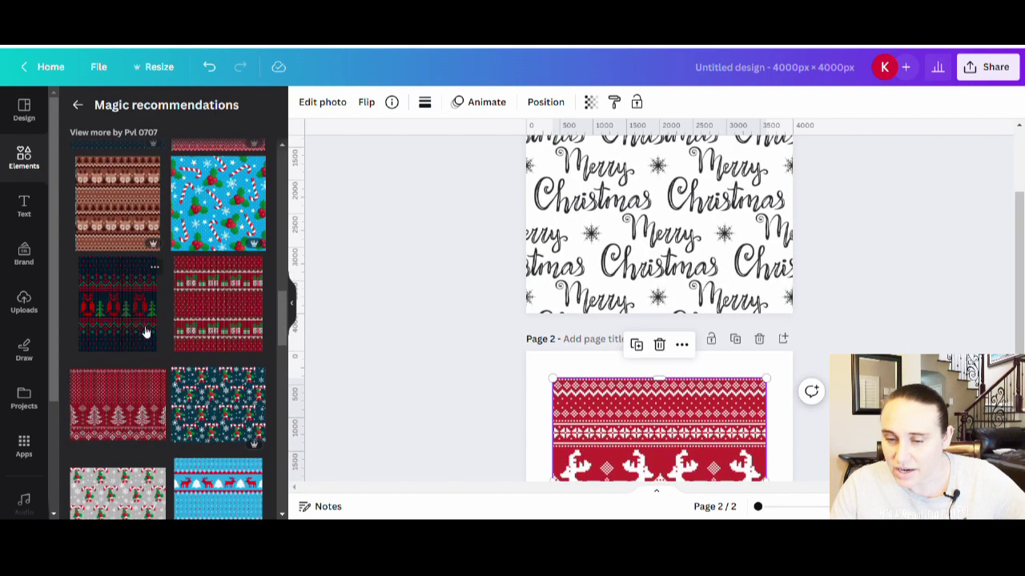
pyautogui.scroll(4, 160, 336)
pyautogui.scroll(3, 184, 340)
pyautogui.scroll(-2, 467, 361)
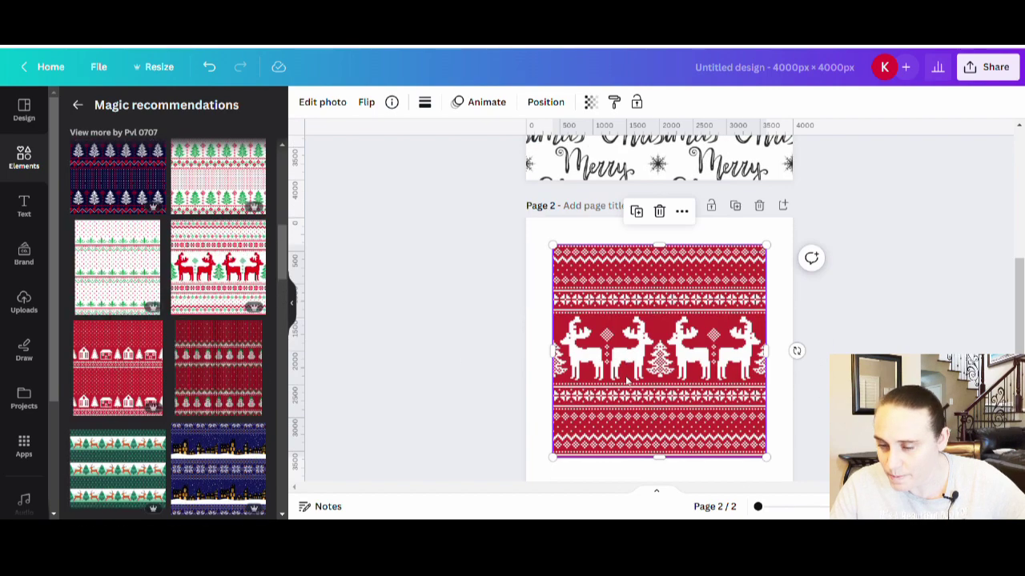
# Align the red reindeer knit pattern with page 2's upper-left corner and enlarge it to fill the page.
pyautogui.moveTo(612, 367); pyautogui.dragTo(597, 349)
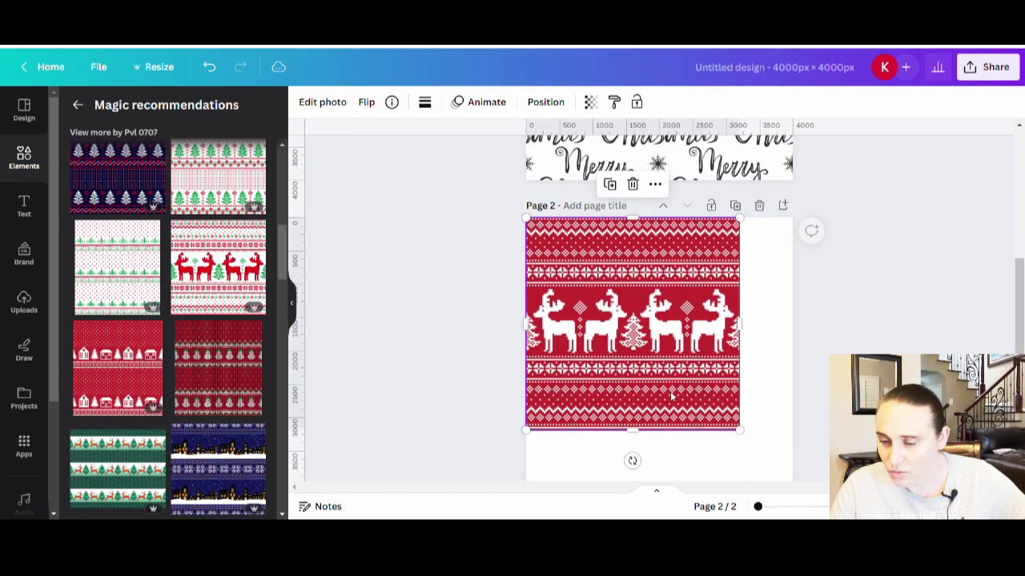
pyautogui.scroll(-1, 744, 348)
pyautogui.moveTo(738, 365); pyautogui.dragTo(792, 417)
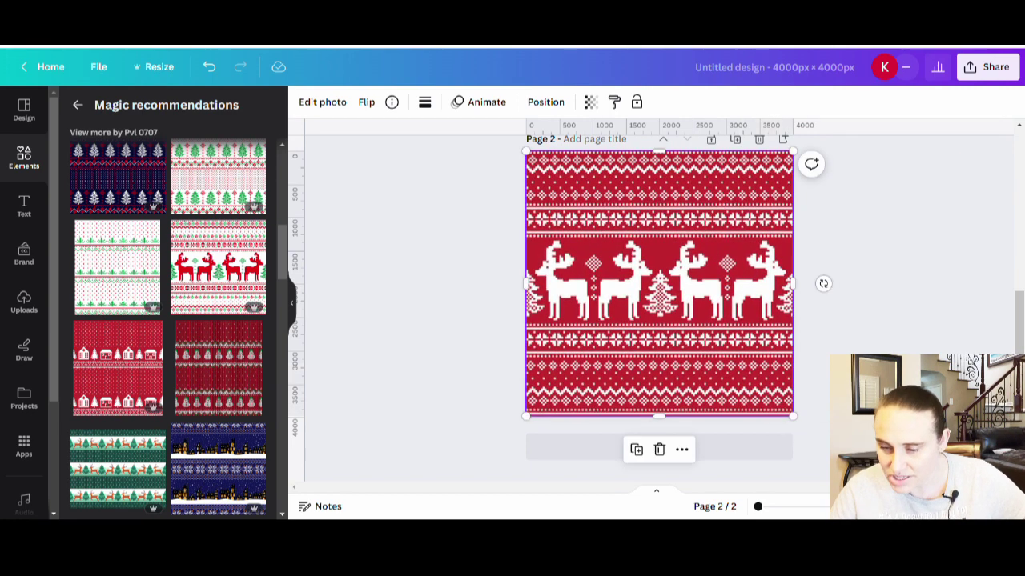
pyautogui.click(824, 284)
pyautogui.click(746, 324)
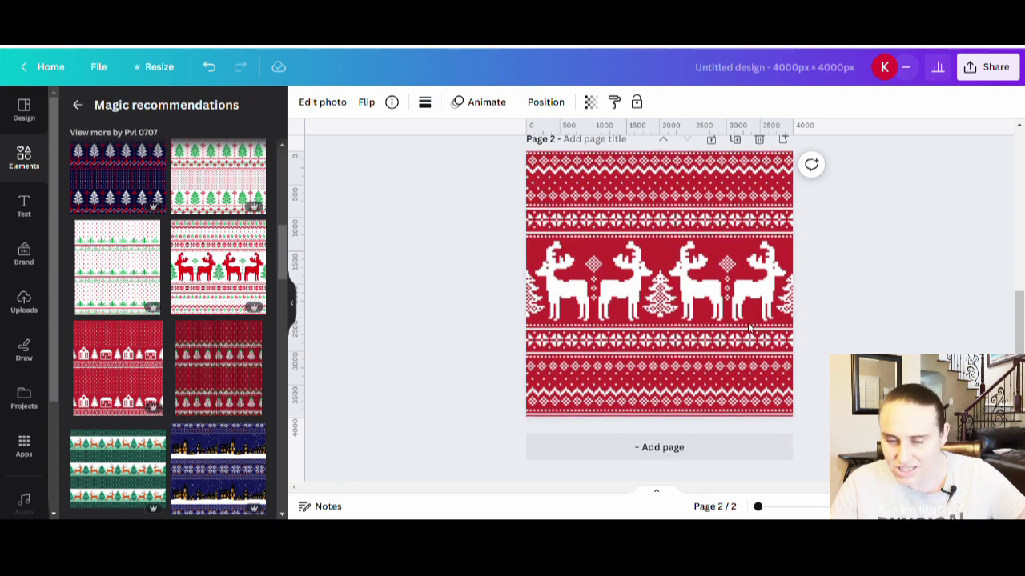
pyautogui.click(751, 326)
pyautogui.click(929, 264)
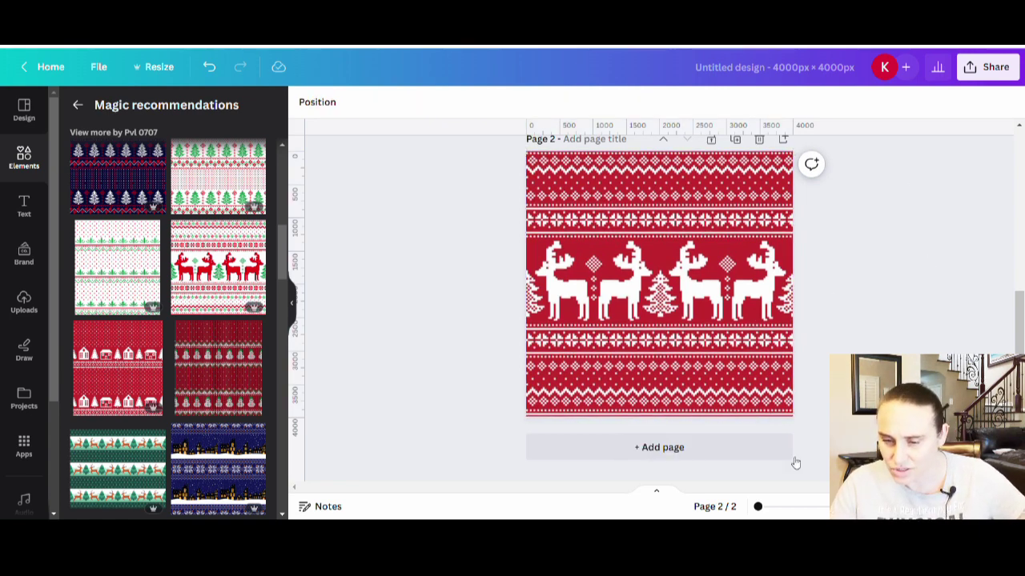
# Add a third page and fill it with the white knit pattern of red reindeer and green trees.
pyautogui.click(624, 451)
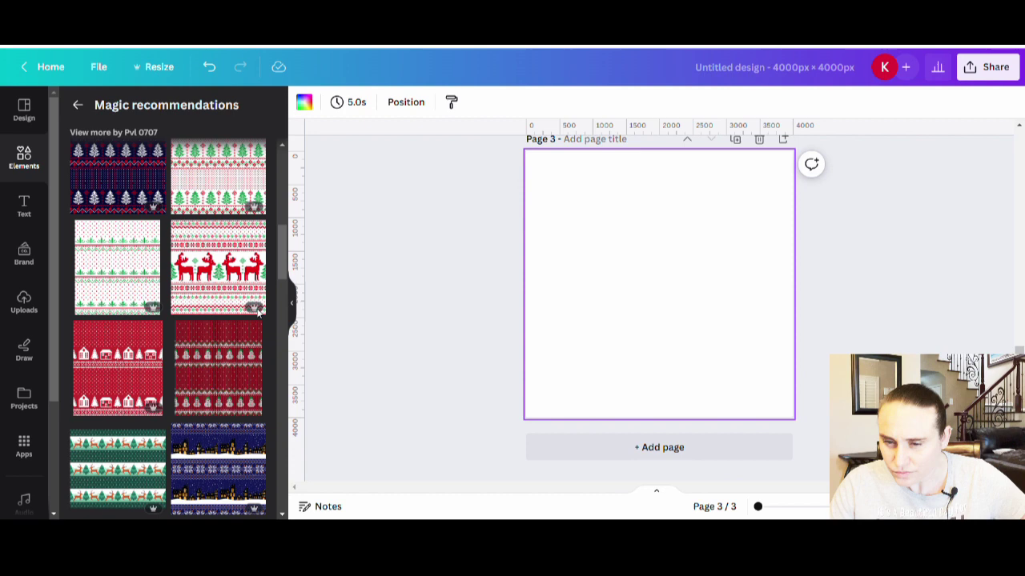
pyautogui.click(224, 270)
pyautogui.moveTo(662, 295); pyautogui.dragTo(656, 283)
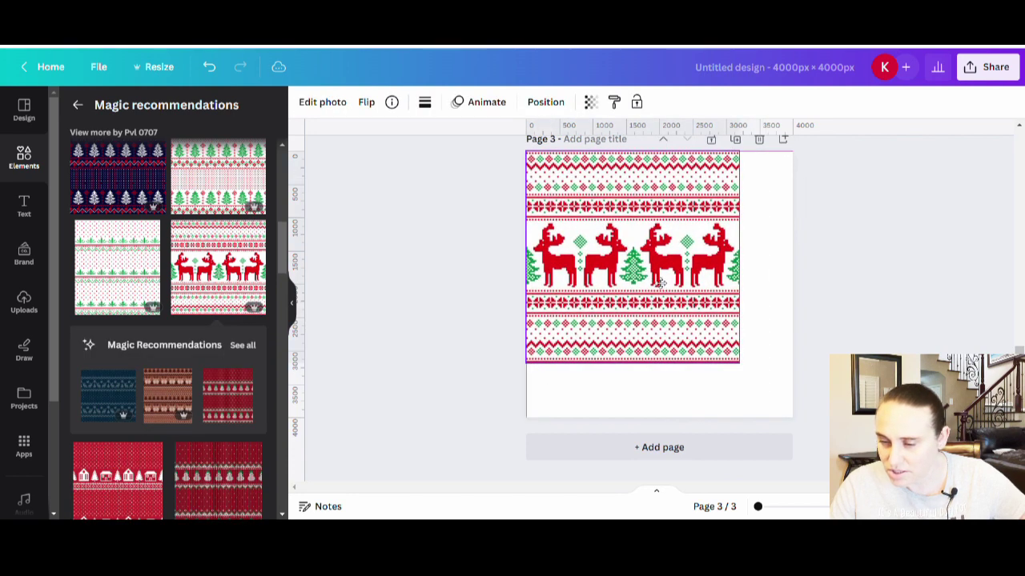
pyautogui.moveTo(746, 375); pyautogui.dragTo(795, 435)
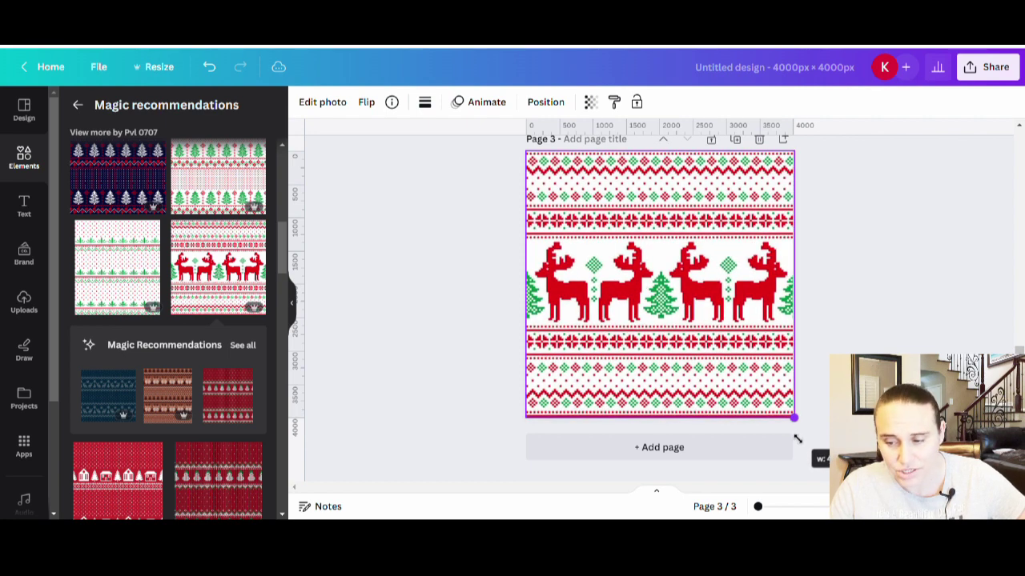
pyautogui.moveTo(798, 438); pyautogui.dragTo(794, 432)
pyautogui.click(823, 283)
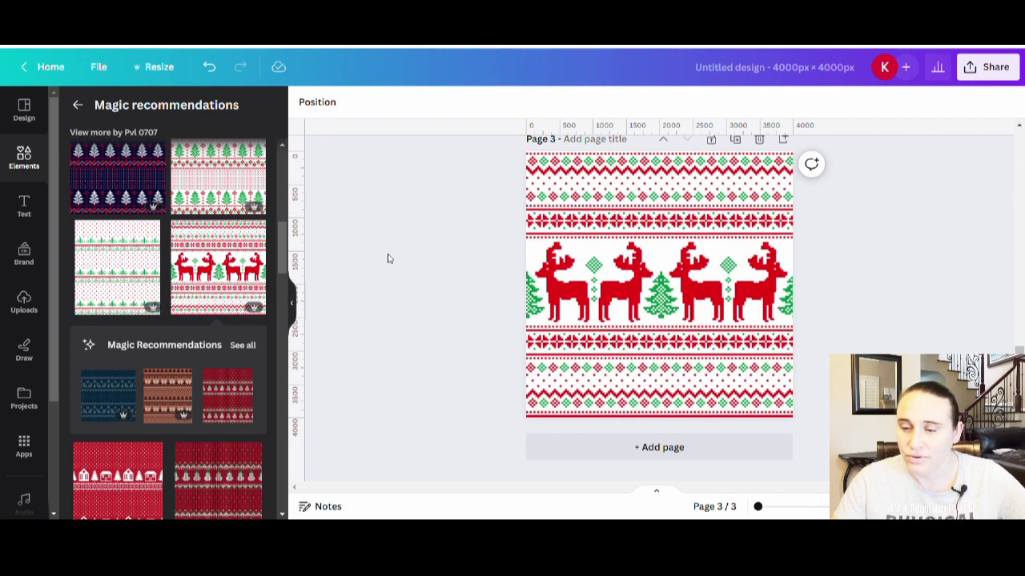
# Review the pattern designs on all three pages, ending at the Merry Christmas lettering on page 1.
pyautogui.scroll(5, 462, 349)
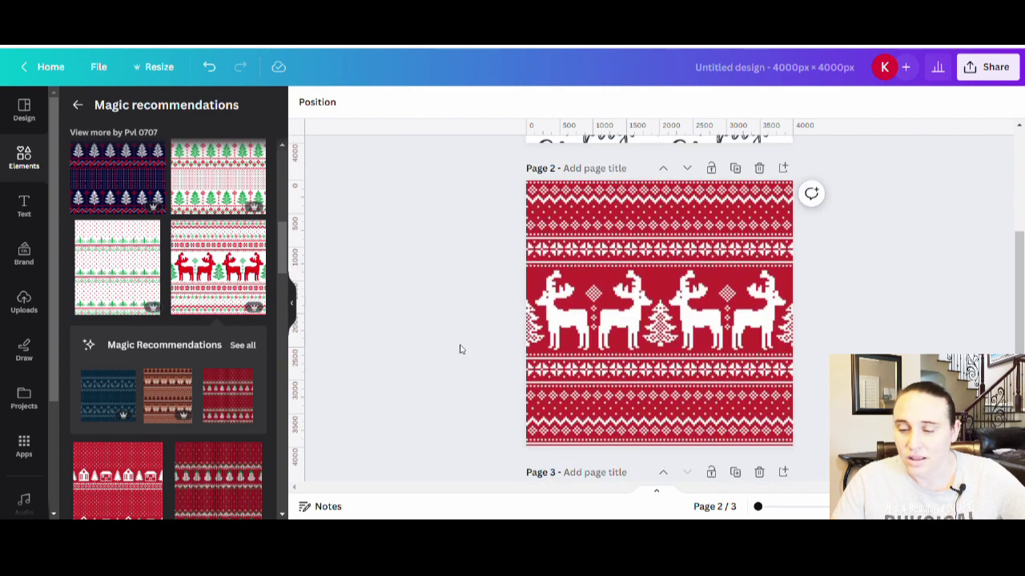
pyautogui.scroll(4, 459, 341)
pyautogui.scroll(-7, 456, 338)
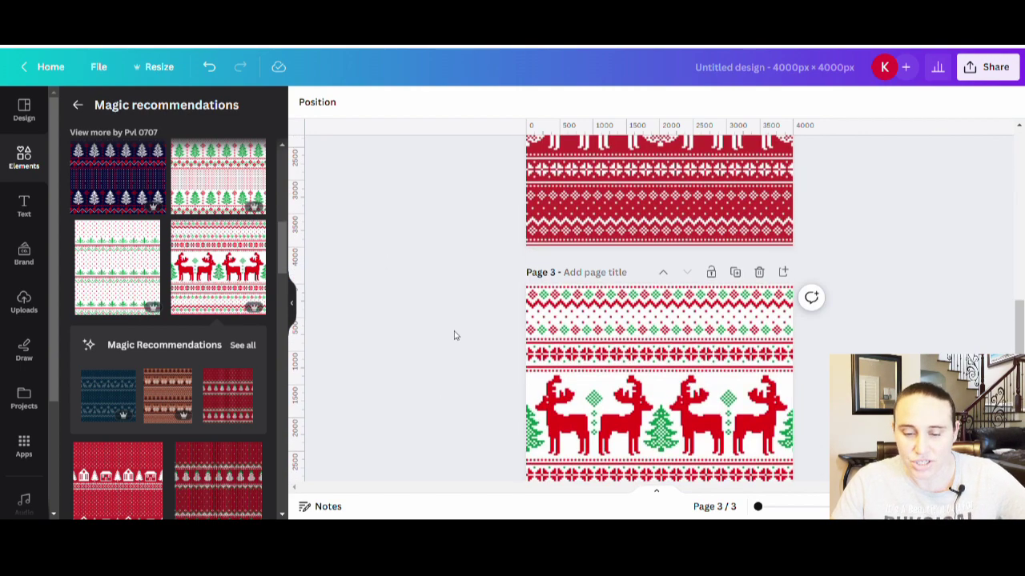
pyautogui.scroll(-2, 443, 324)
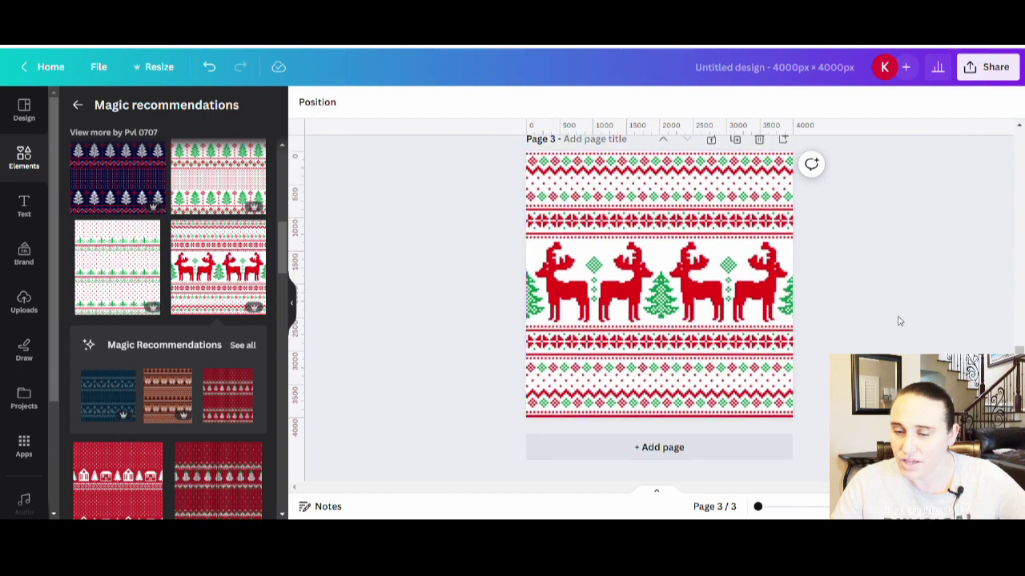
pyautogui.scroll(6, 809, 312)
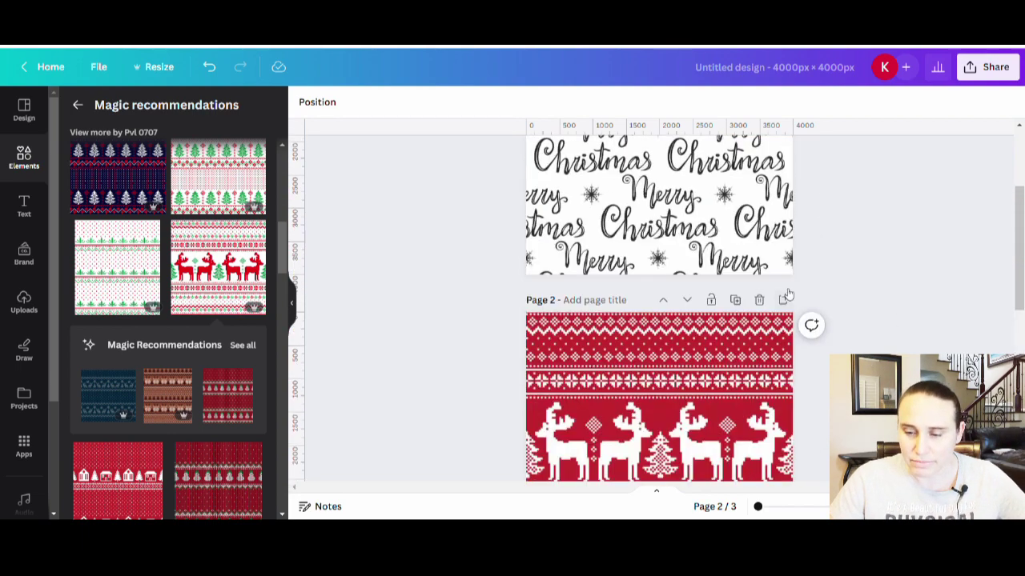
pyautogui.scroll(2, 695, 231)
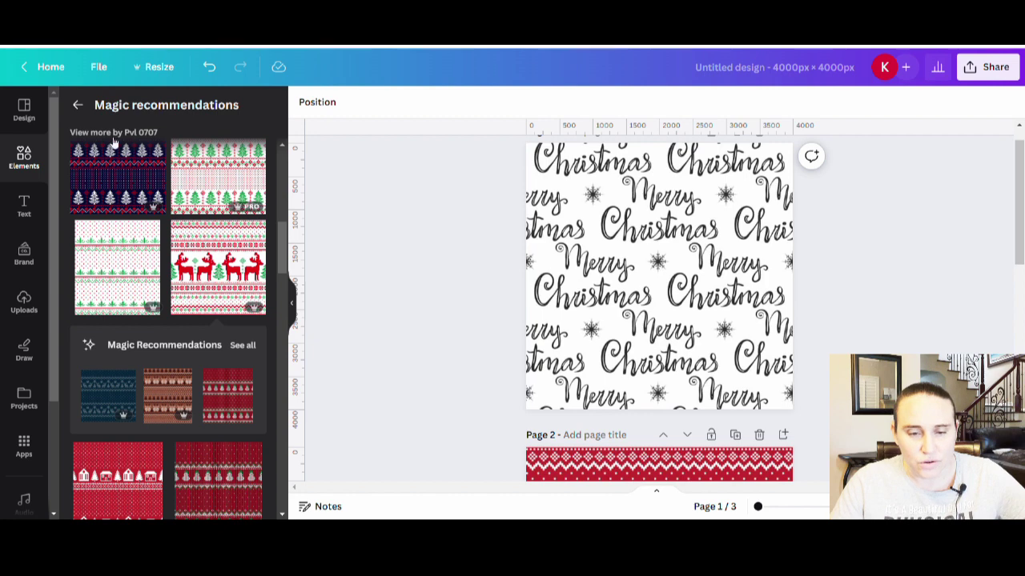
# Leave the magic recommendations and search the graphics for "sparkle seamless pattern".
pyautogui.click(78, 105)
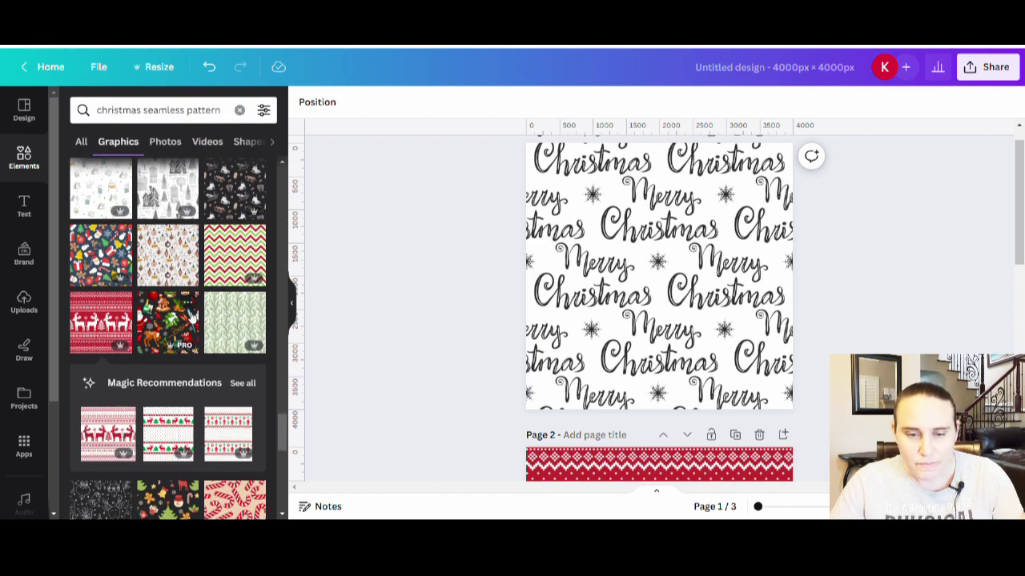
pyautogui.scroll(-2, 193, 318)
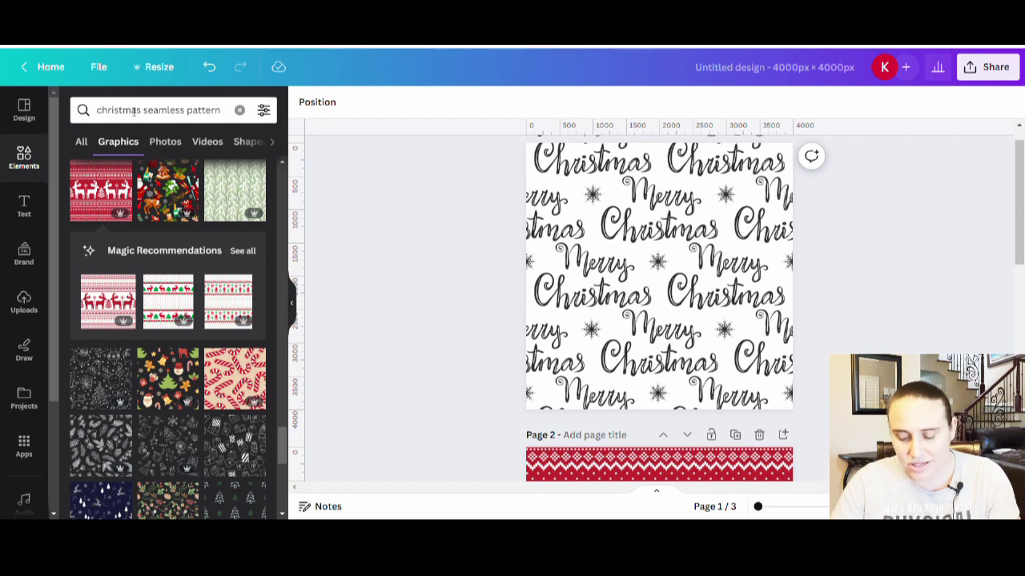
pyautogui.moveTo(143, 110); pyautogui.dragTo(4, 108)
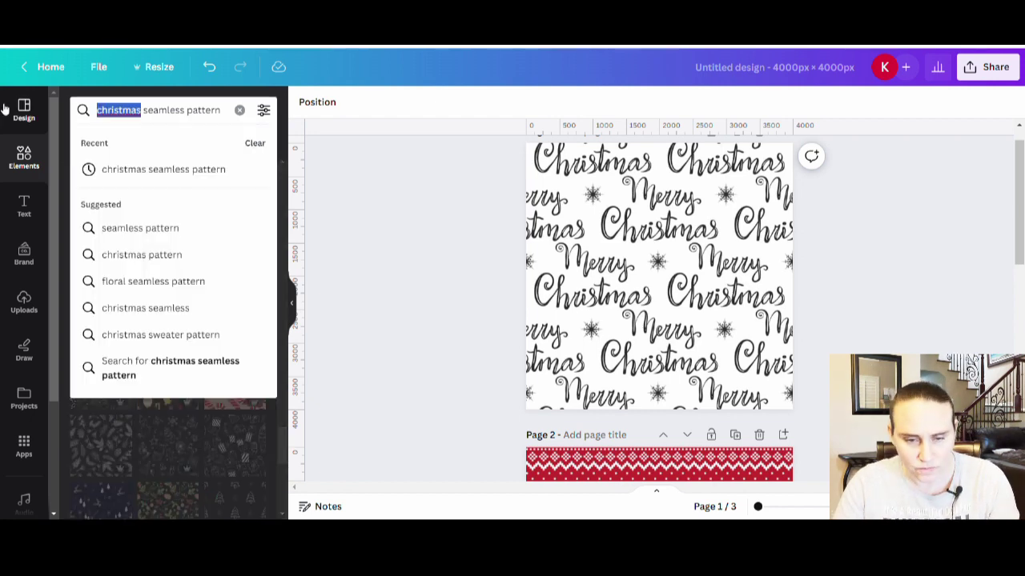
pyautogui.write('sparkl')
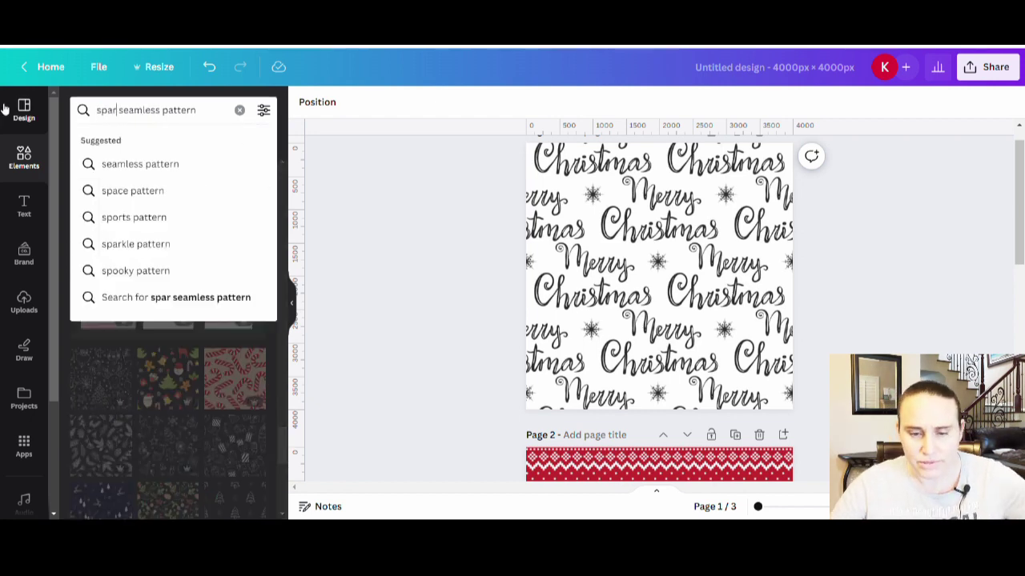
pyautogui.write('e')
pyautogui.press('Return')
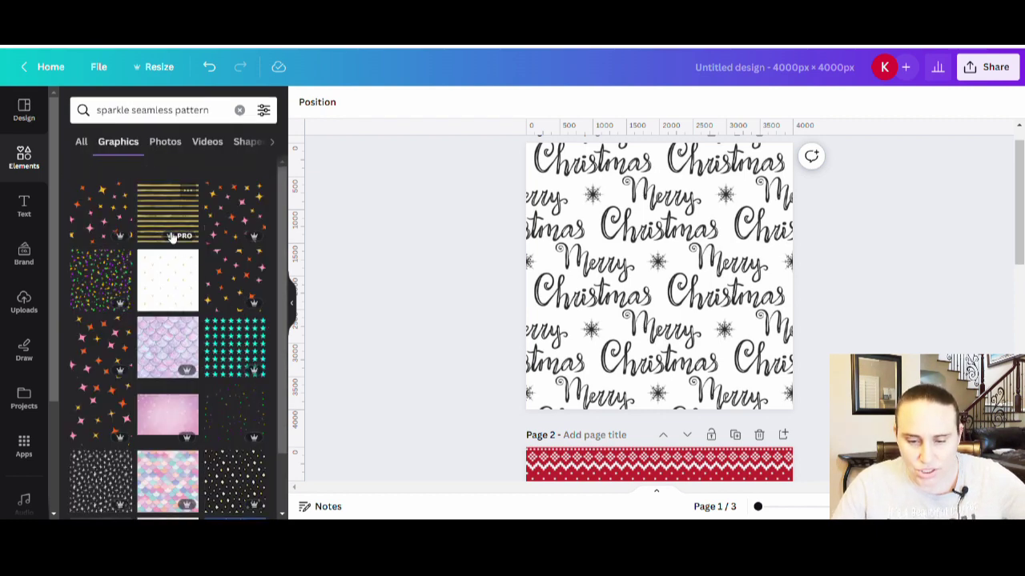
# Overlay the transparent gold sparkle pattern on page 1's Merry Christmas lettering and enlarge it to fill the page.
pyautogui.scroll(-4, 171, 237)
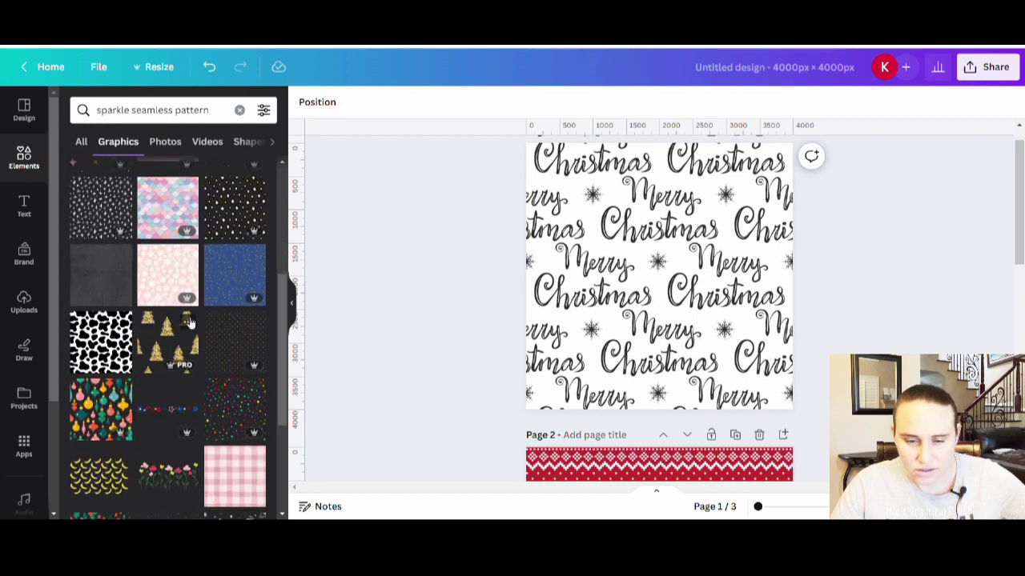
pyautogui.scroll(-6, 190, 322)
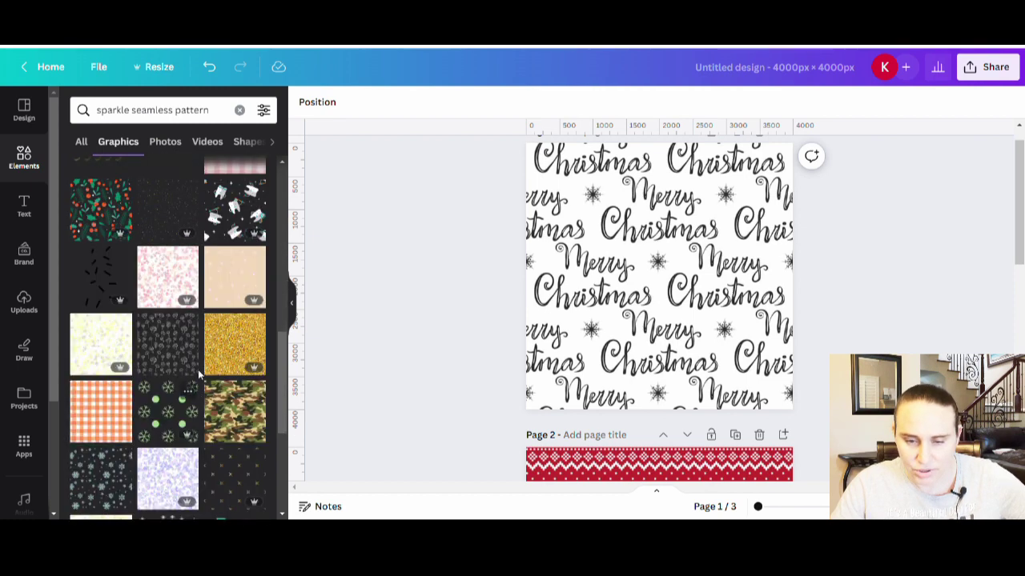
pyautogui.scroll(-3, 216, 320)
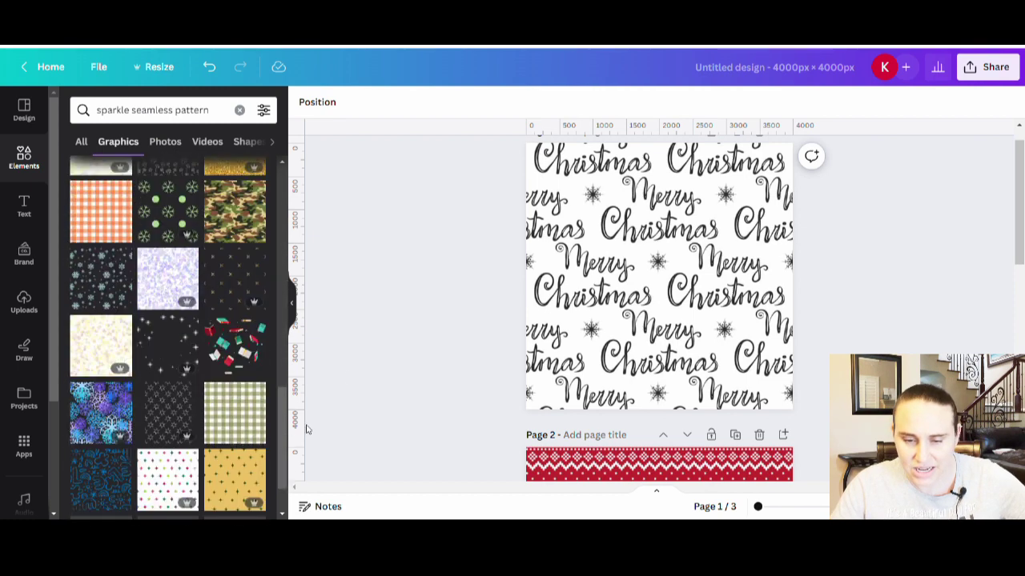
pyautogui.click(227, 288)
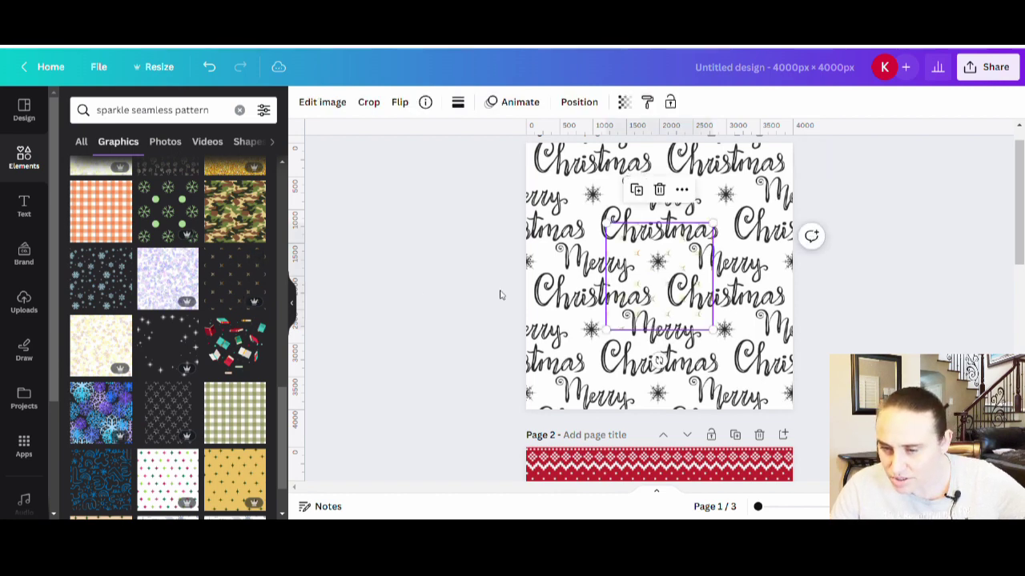
pyautogui.moveTo(651, 296); pyautogui.dragTo(574, 216)
pyautogui.moveTo(630, 257); pyautogui.dragTo(766, 451)
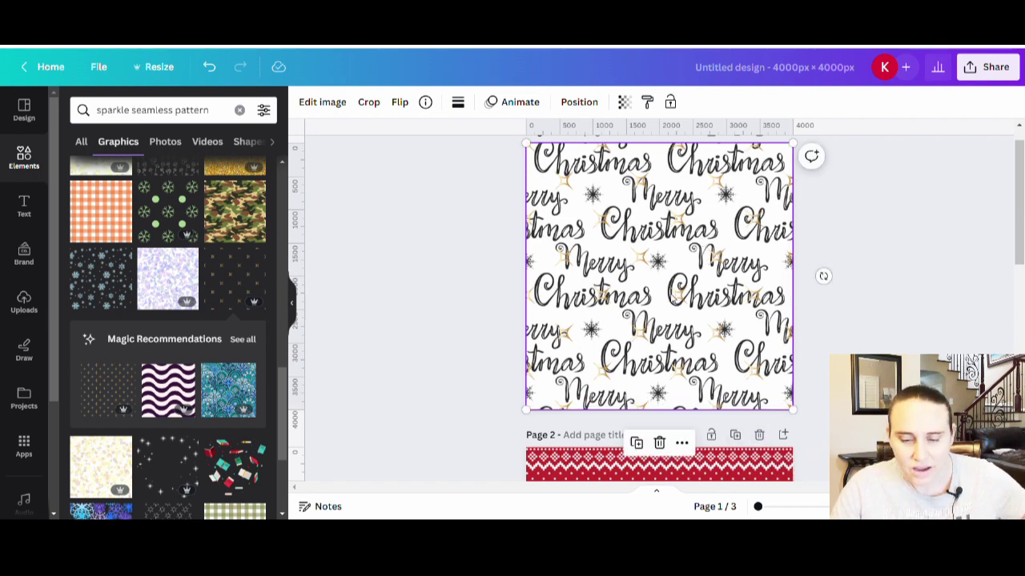
# Remove the gold sparkle overlay from page 1's Merry Christmas lettering and browse more sparkle seamless patterns.
pyautogui.moveTo(697, 252); pyautogui.dragTo(201, 275)
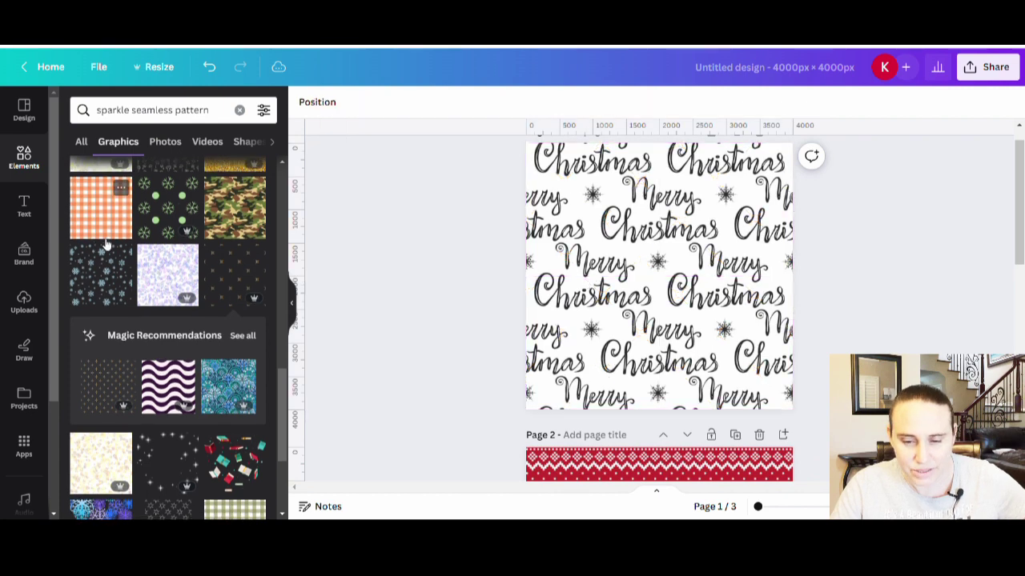
pyautogui.scroll(-1, 130, 255)
pyautogui.scroll(-5, 130, 254)
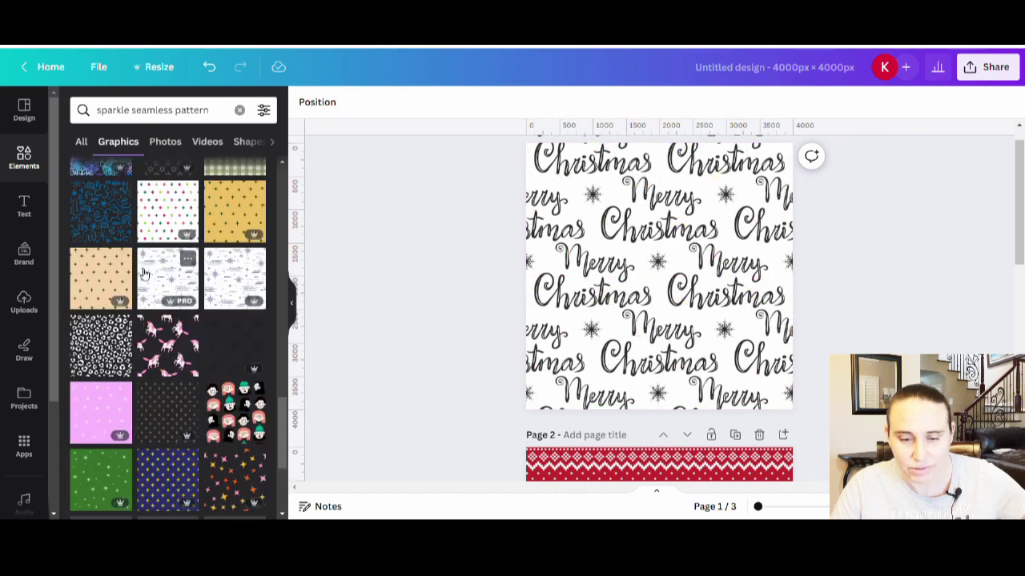
pyautogui.scroll(-5, 152, 296)
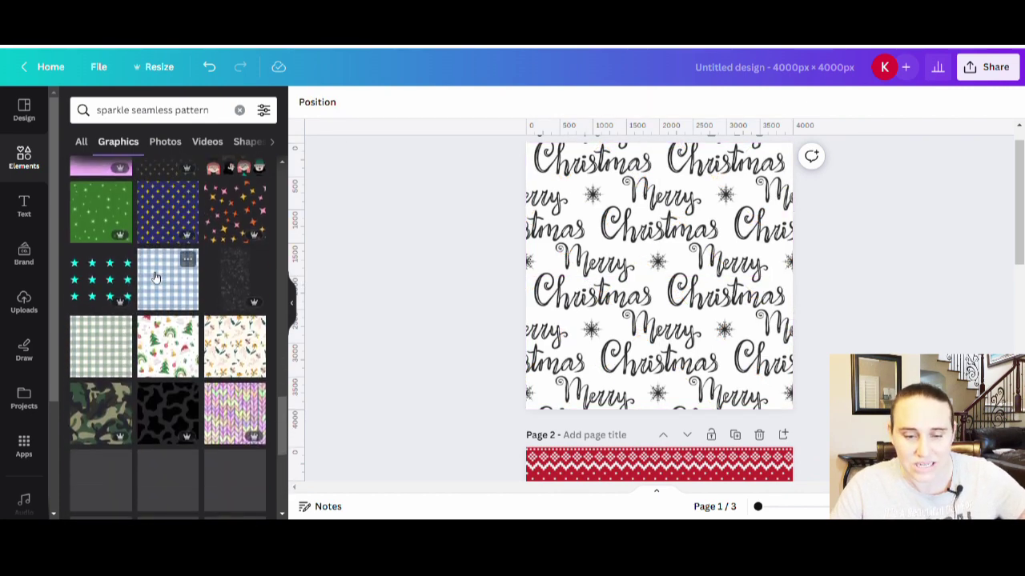
pyautogui.scroll(-3, 168, 324)
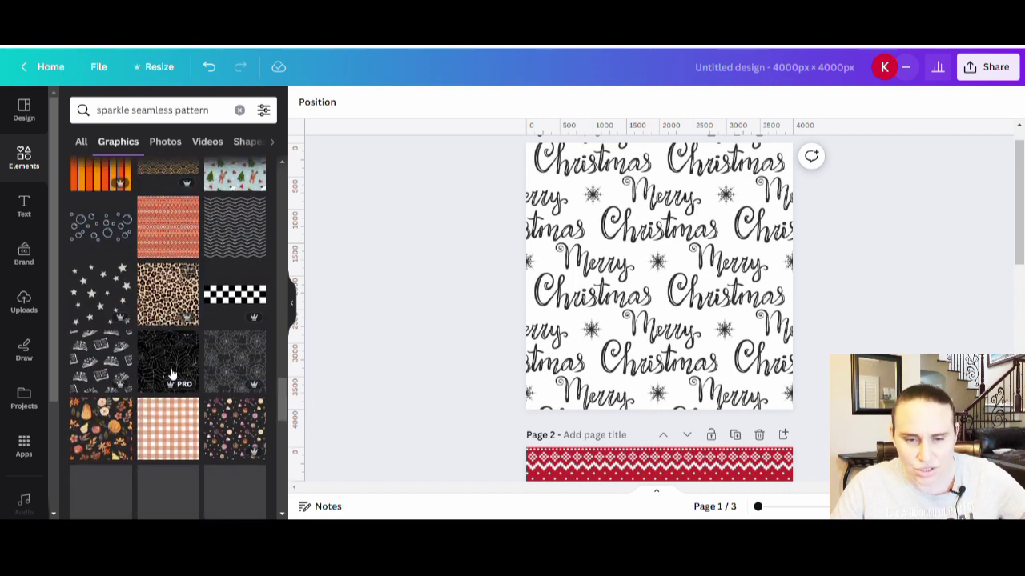
# Search the graphics for "snowflake seamless pattern".
pyautogui.doubleClick(131, 112)
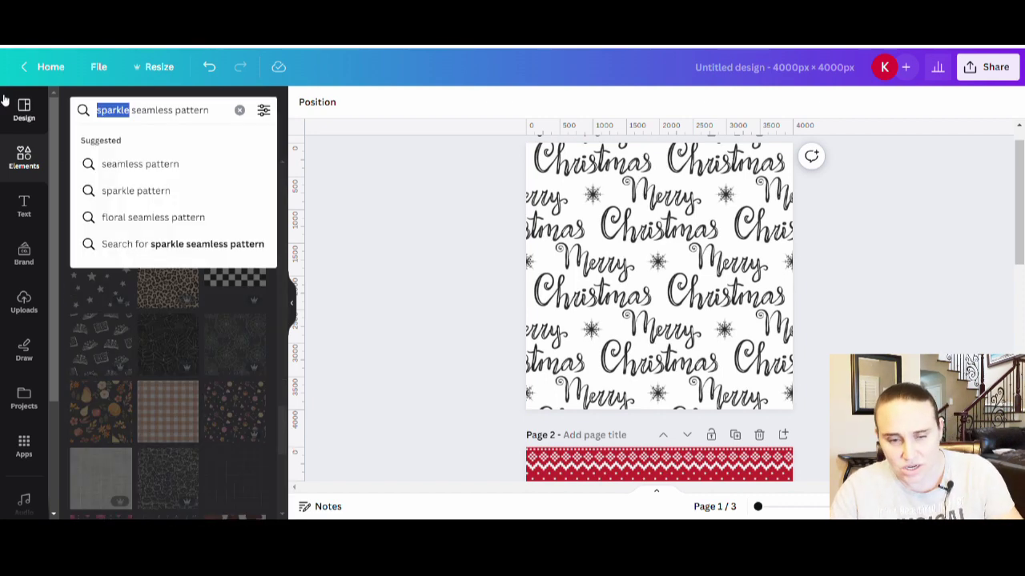
pyautogui.press('BackSpace')
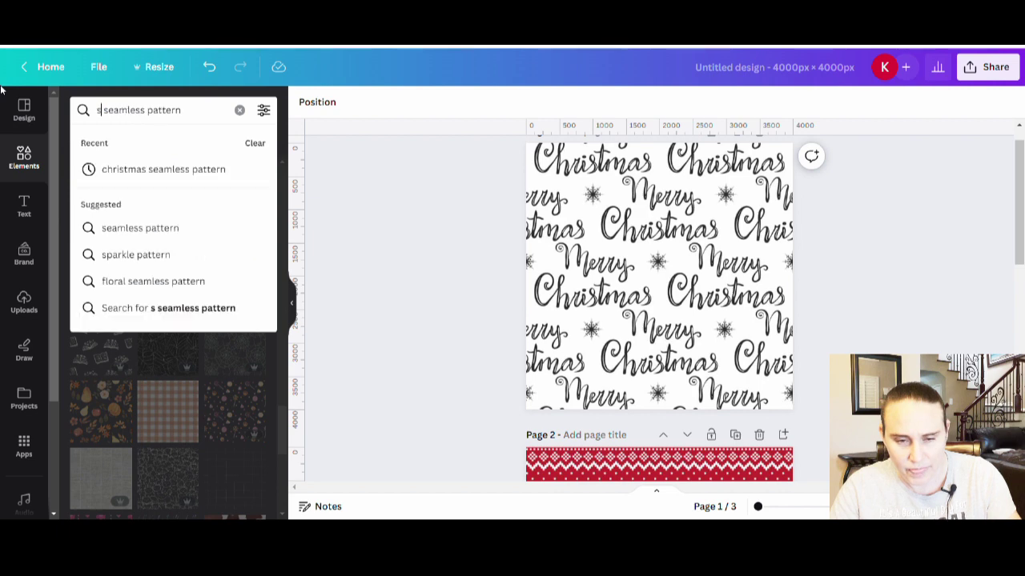
pyautogui.write('snowfl')
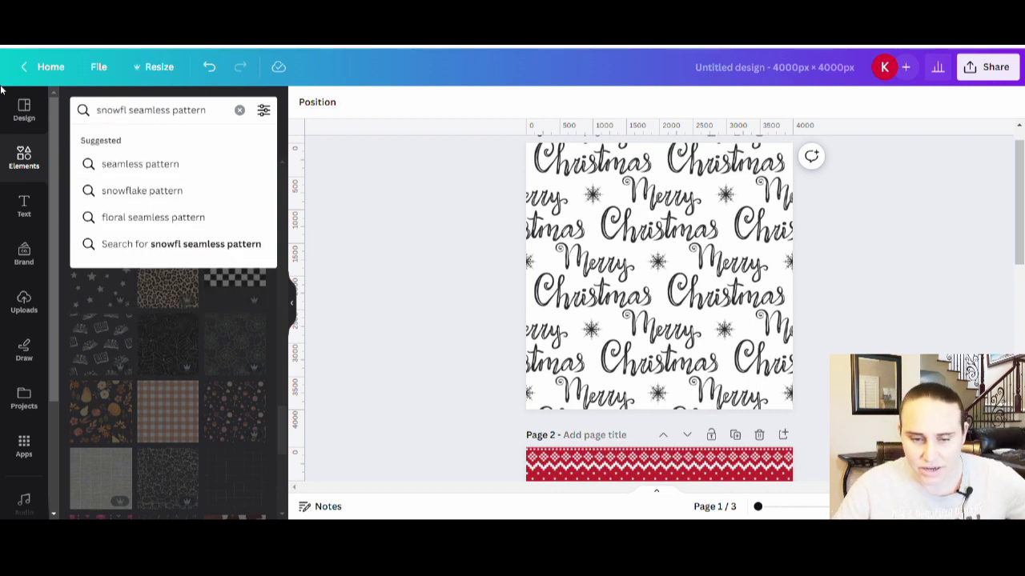
pyautogui.write('ake')
pyautogui.press('Return')
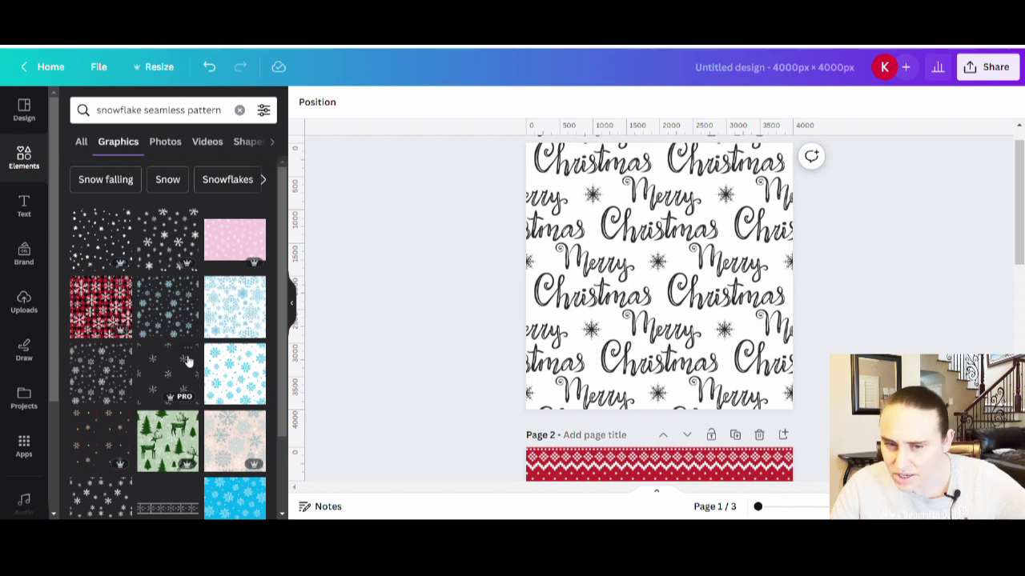
# Try the white transparent snowflake-and-dot pattern over page 1's lettering, recoloured to the muted gold #CBA266.
pyautogui.click(94, 237)
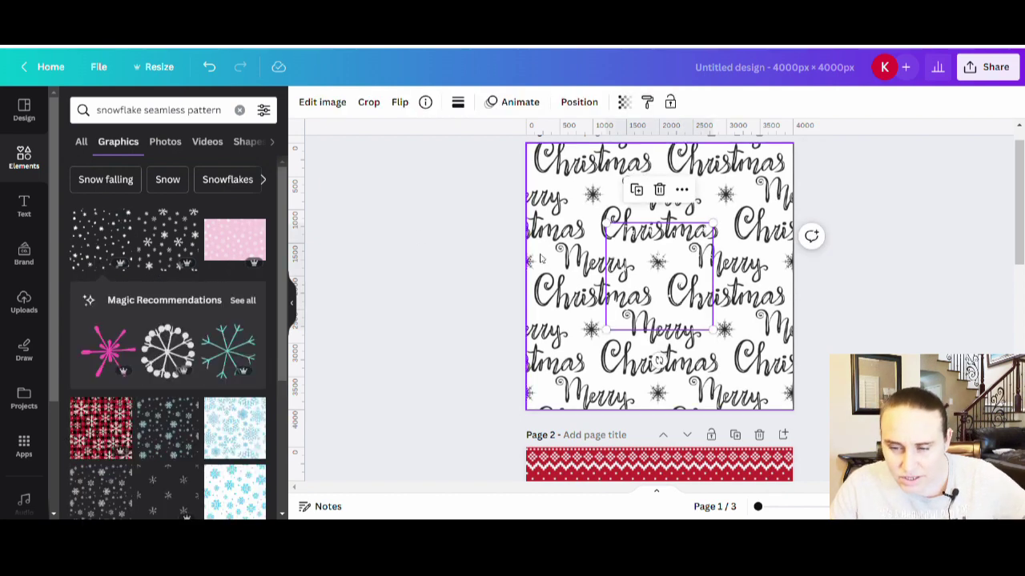
pyautogui.moveTo(636, 289); pyautogui.dragTo(632, 294)
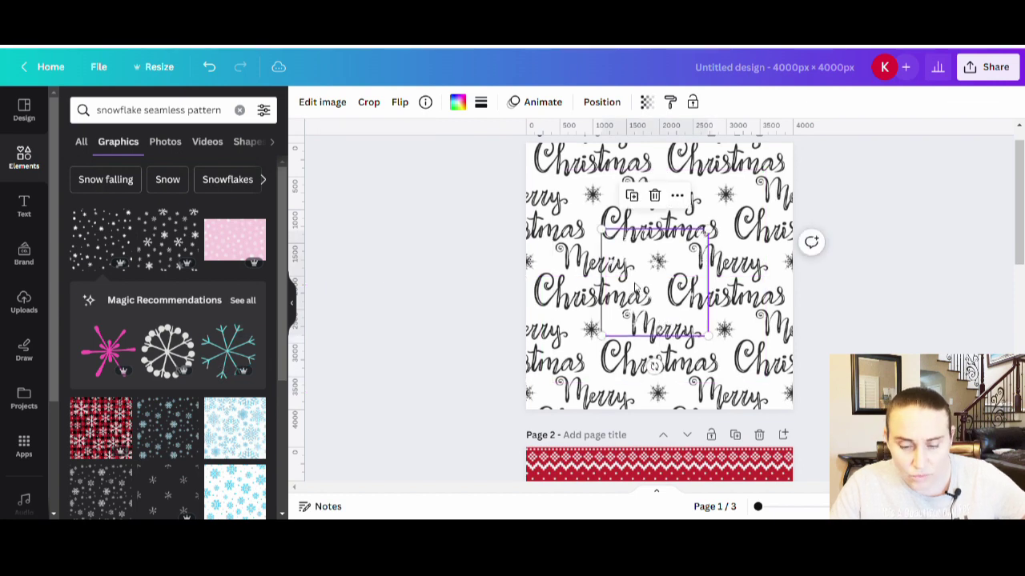
pyautogui.click(457, 102)
pyautogui.scroll(-2, 201, 474)
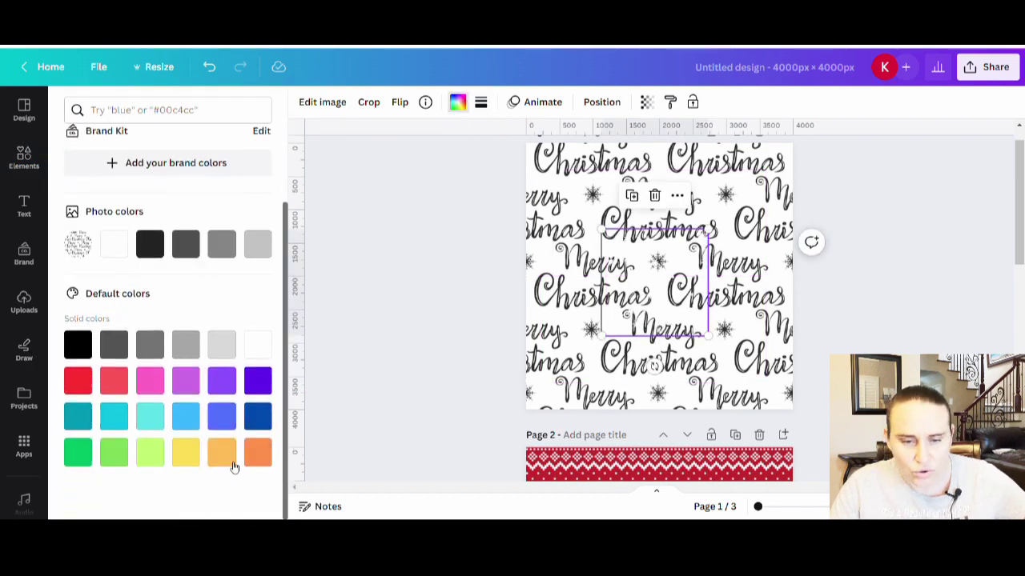
pyautogui.click(223, 454)
pyautogui.scroll(2, 101, 196)
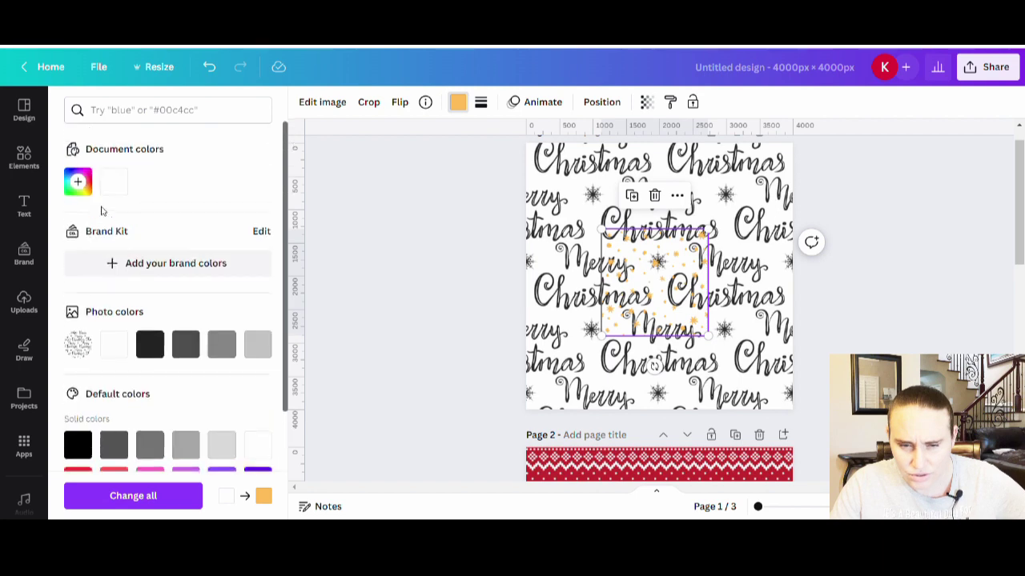
pyautogui.click(72, 189)
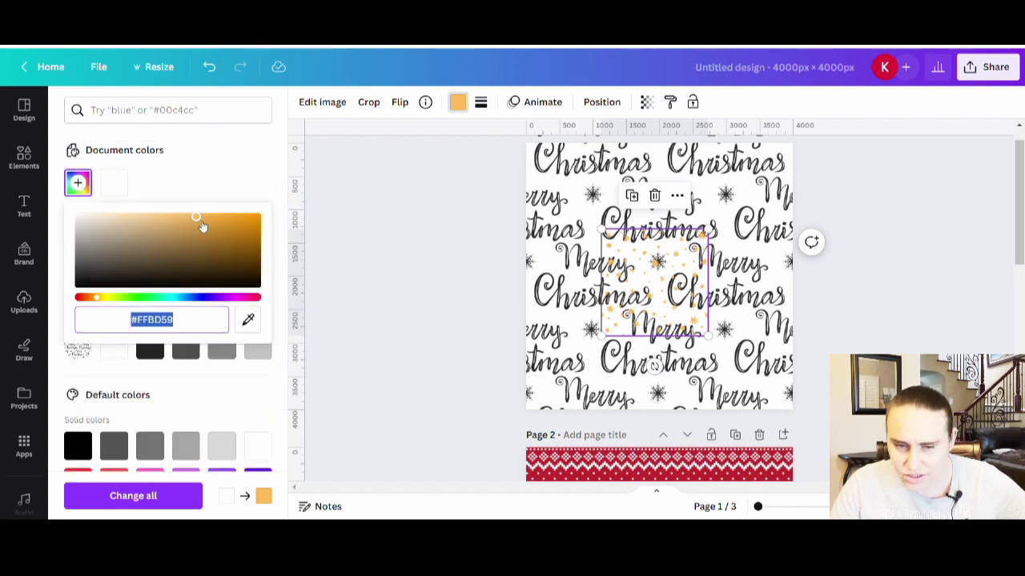
pyautogui.click(179, 247)
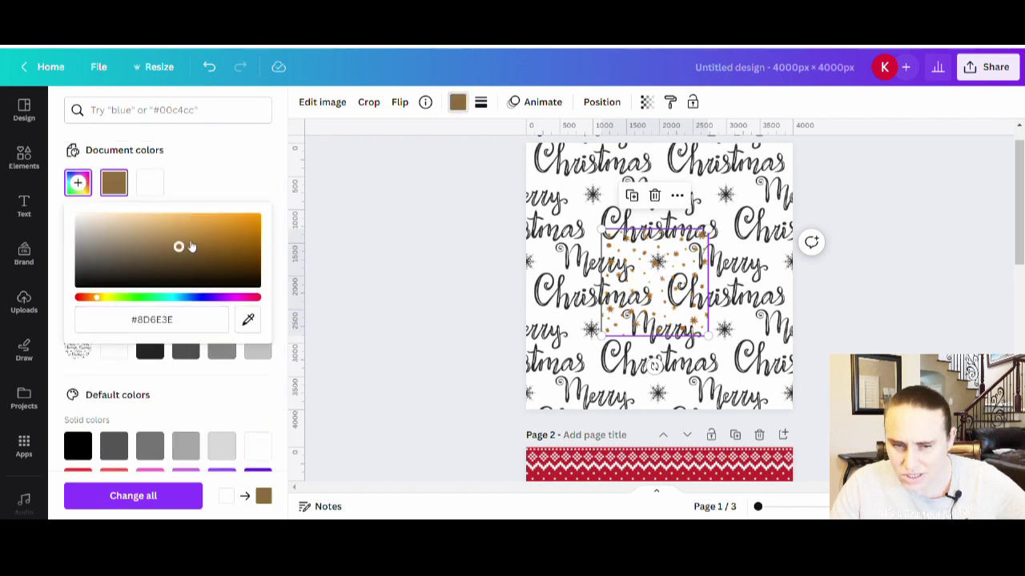
pyautogui.moveTo(191, 246); pyautogui.dragTo(176, 233)
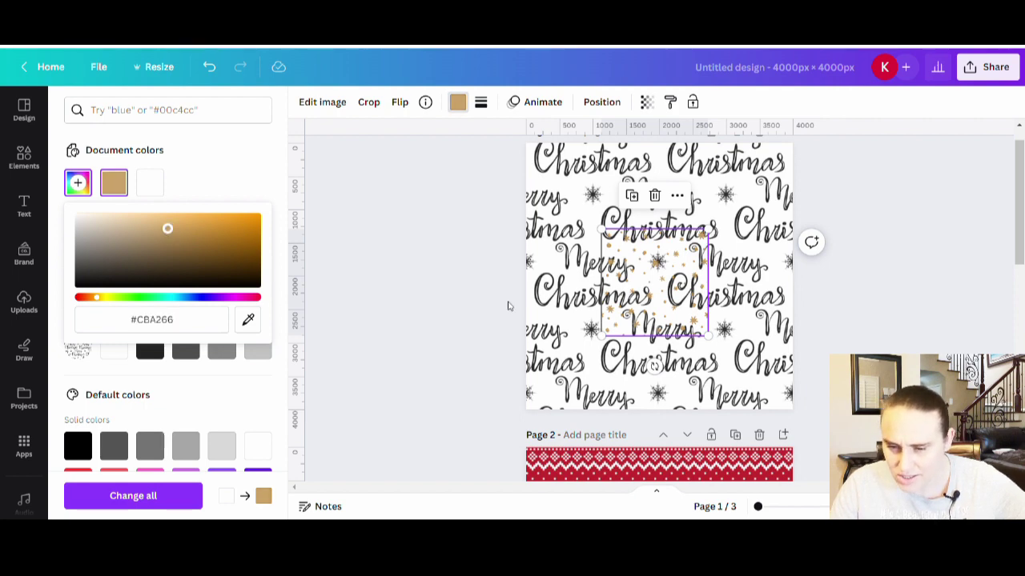
# Enlarge the gold snowflake overlay to cover all of page 1 and delete it.
pyautogui.press('Escape')
pyautogui.moveTo(604, 312); pyautogui.dragTo(530, 385)
pyautogui.moveTo(632, 304); pyautogui.dragTo(802, 158)
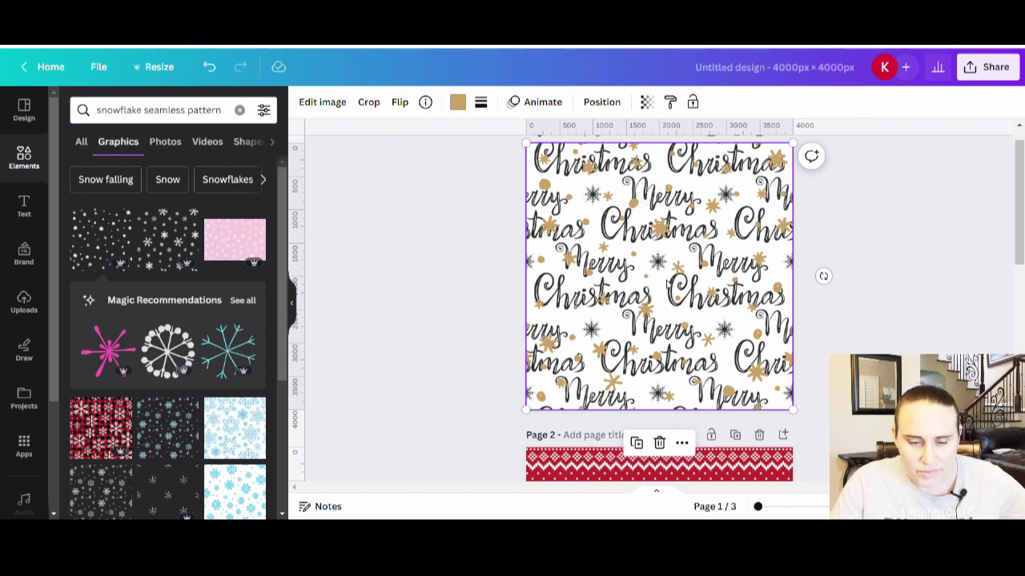
pyautogui.press('Delete')
# Browse the remaining snowflake seamless patterns for another overlay for page 1.
pyautogui.scroll(-2, 124, 388)
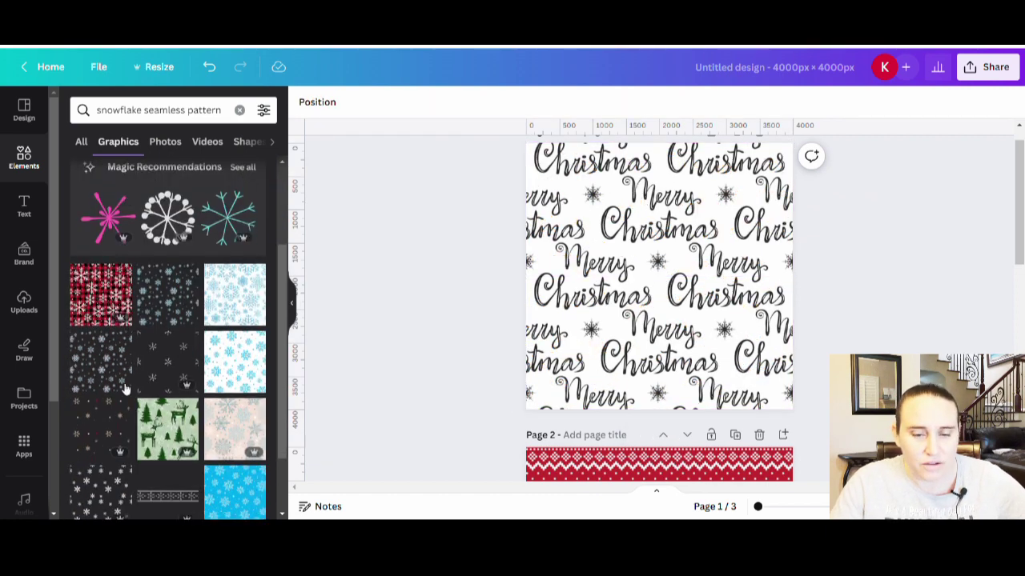
pyautogui.scroll(-1, 124, 388)
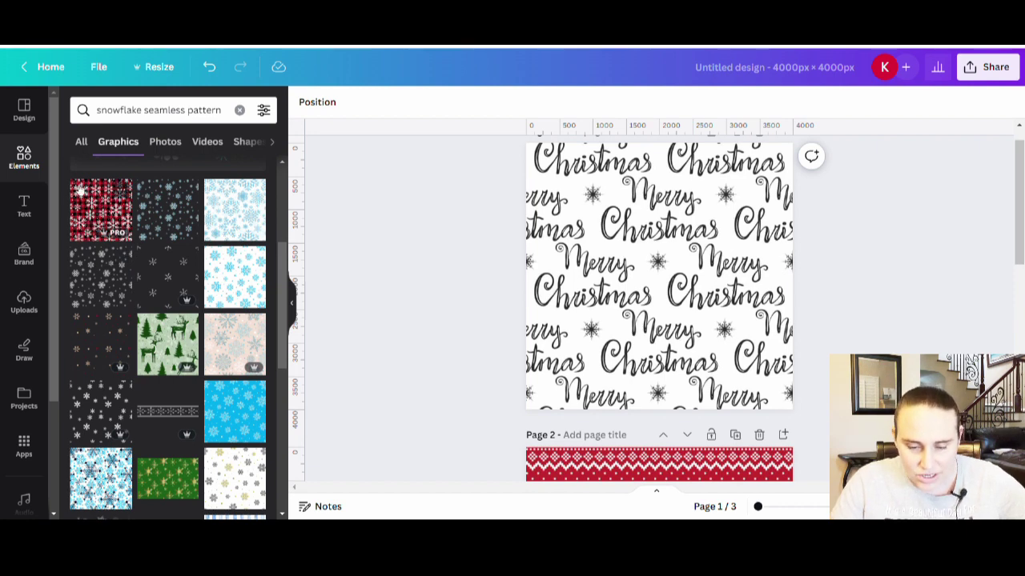
pyautogui.scroll(-2, 148, 280)
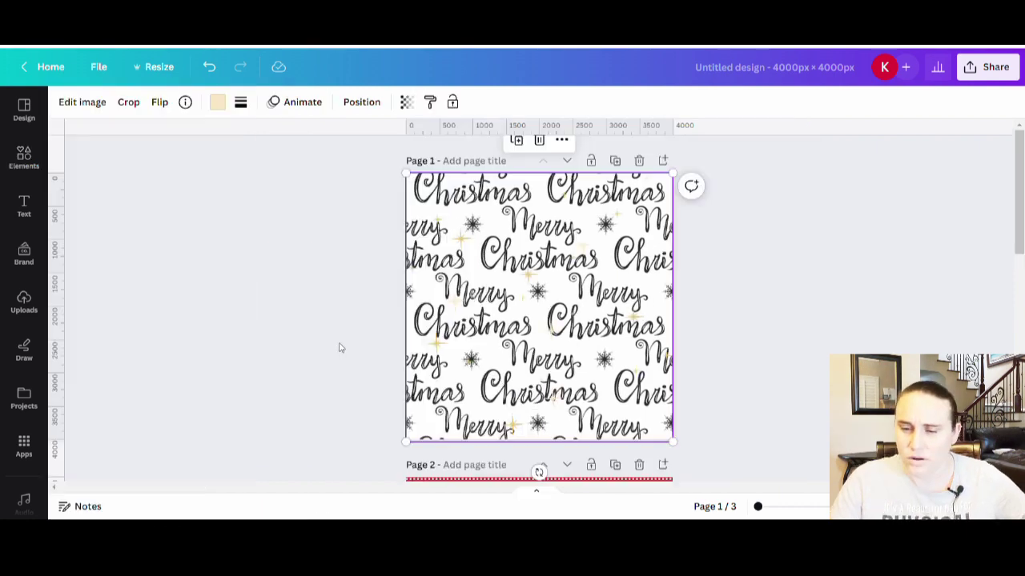
# Deselect the gold sparkle overlay on page 1 and review the designs on all pages, ending at page 2's red reindeer pattern.
pyautogui.click(338, 347)
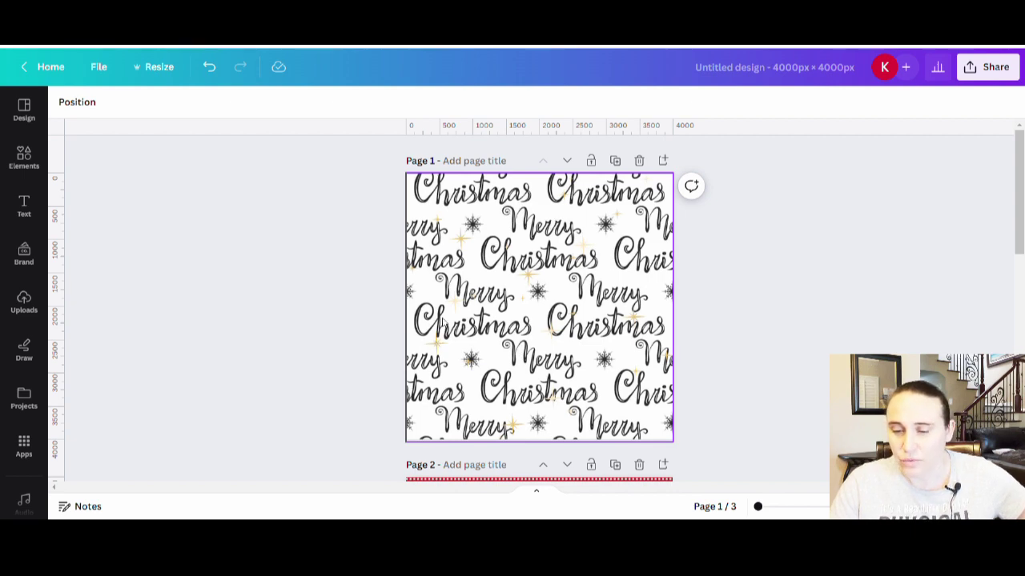
pyautogui.scroll(-5, 556, 264)
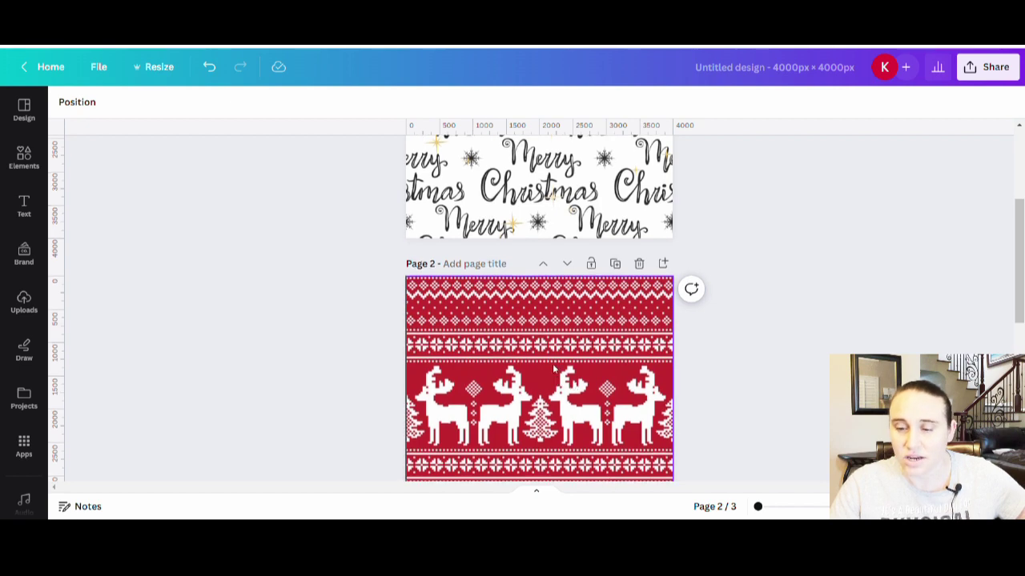
pyautogui.scroll(-5, 552, 364)
pyautogui.scroll(10, 521, 336)
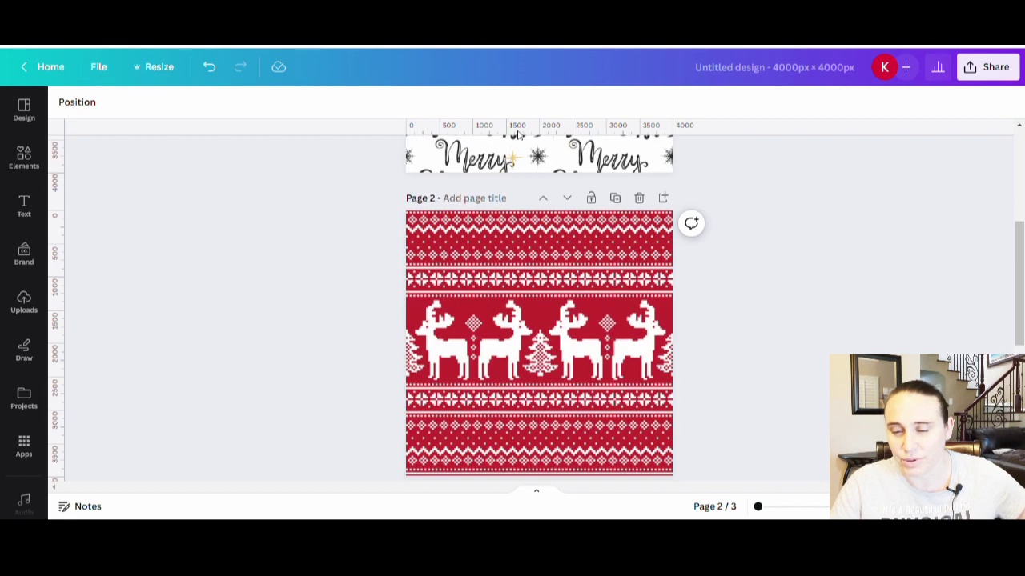
pyautogui.scroll(-3, 518, 250)
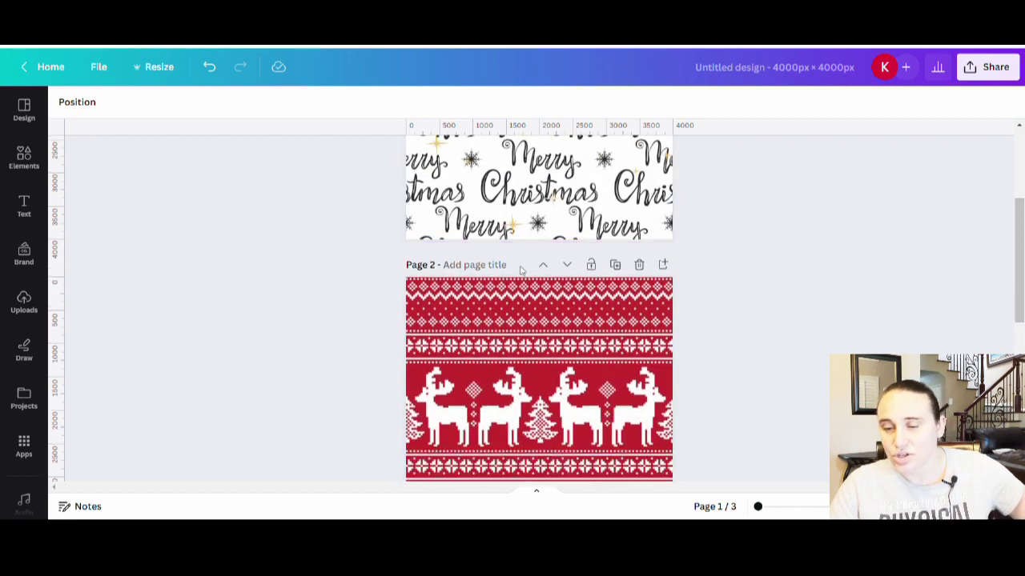
pyautogui.scroll(-1, 518, 314)
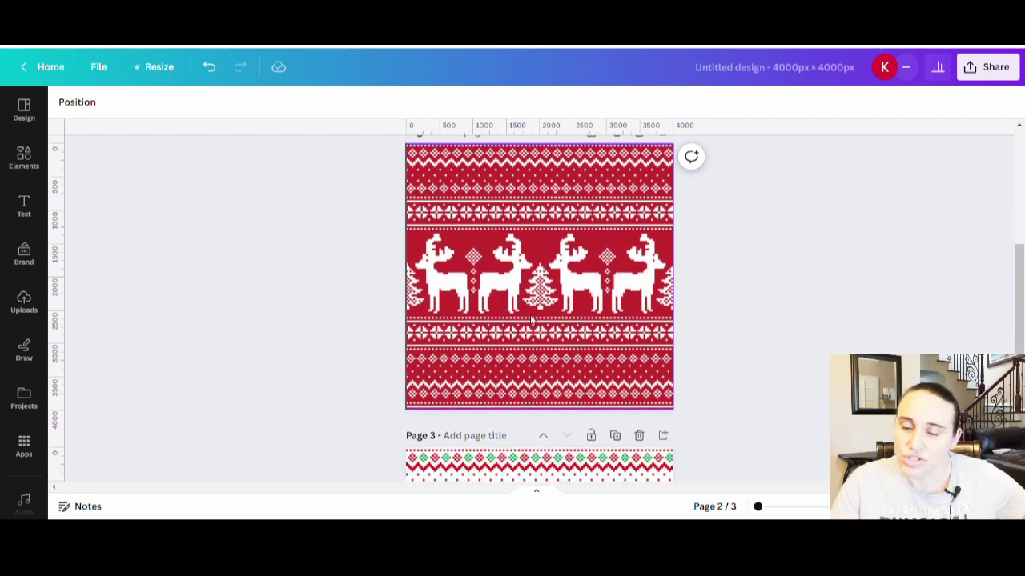
pyautogui.scroll(5, 560, 240)
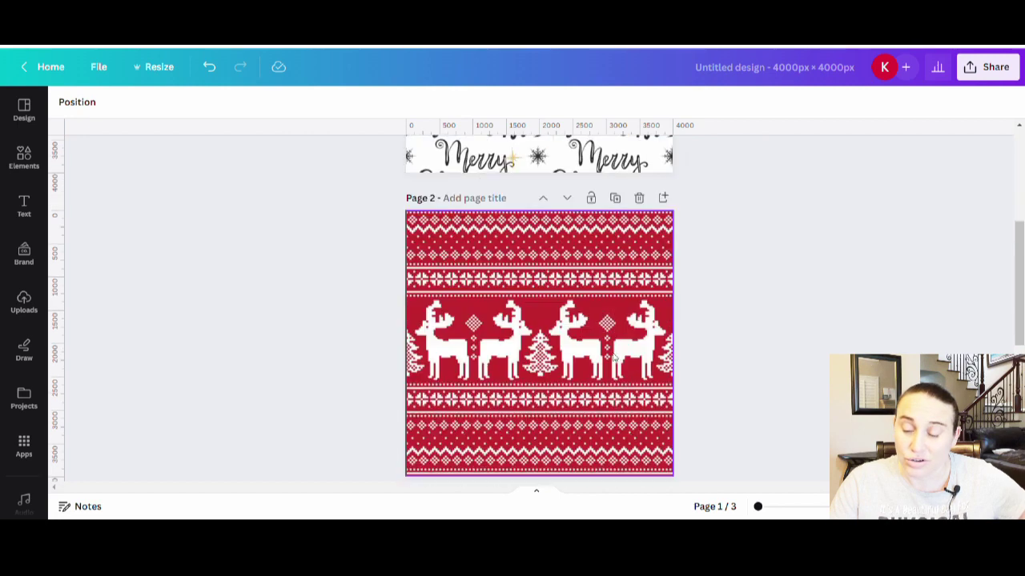
pyautogui.scroll(-4, 455, 282)
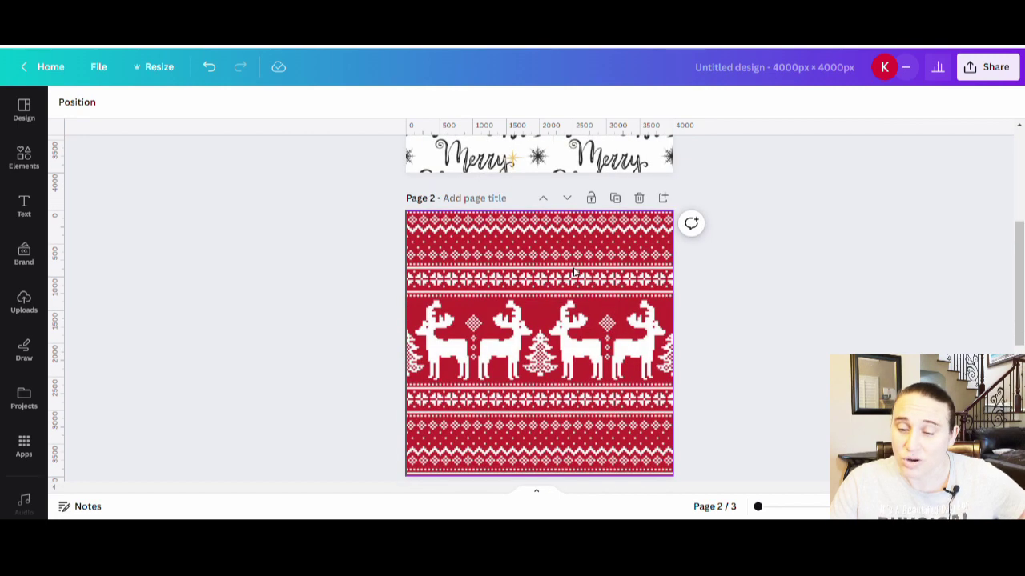
pyautogui.scroll(-4, 575, 273)
pyautogui.scroll(5, 552, 320)
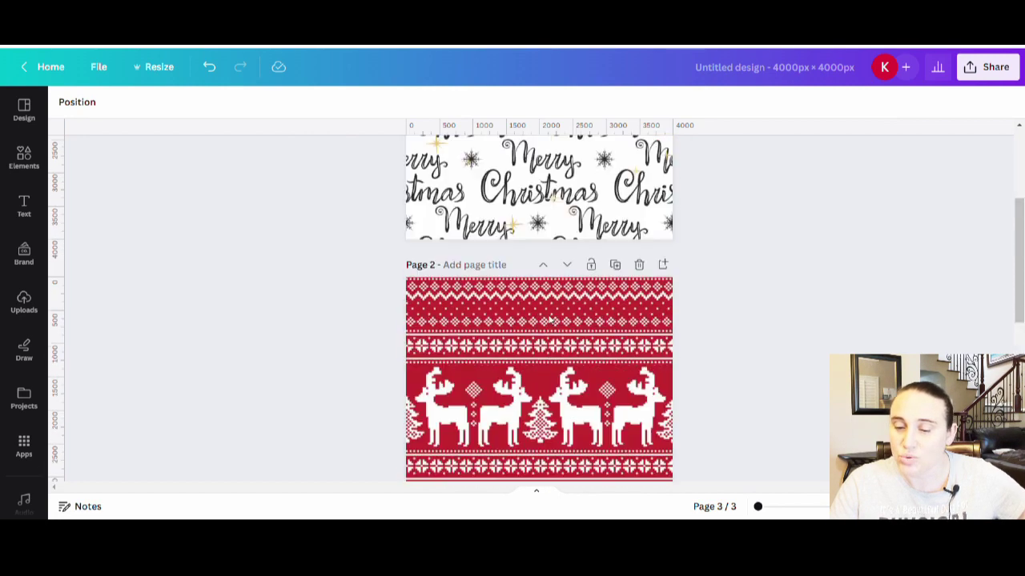
pyautogui.scroll(-1, 511, 189)
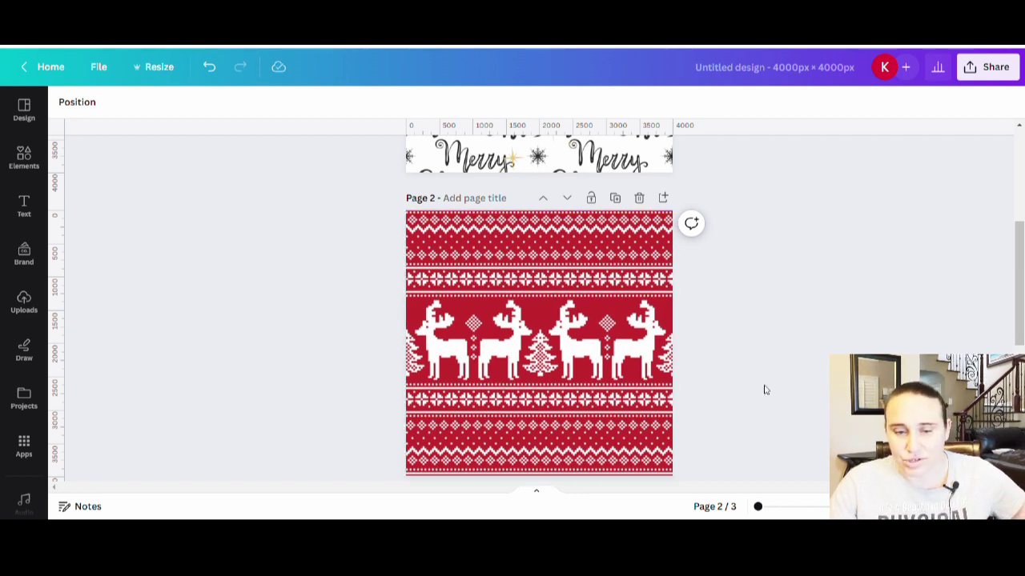
# Add the single white snowflake graphic from the recently used elements to page 2's red reindeer pattern.
pyautogui.click(30, 162)
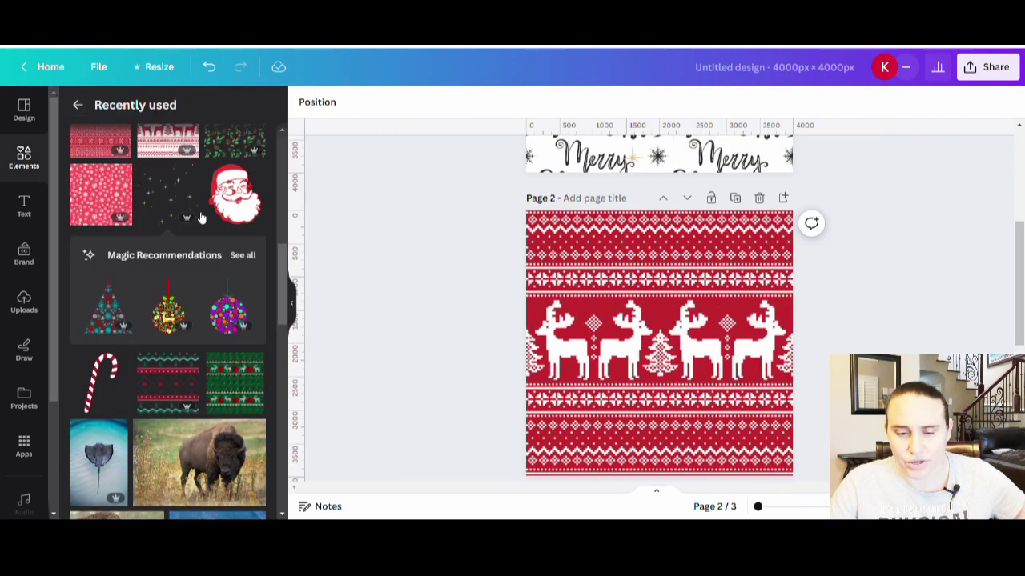
pyautogui.scroll(5, 195, 228)
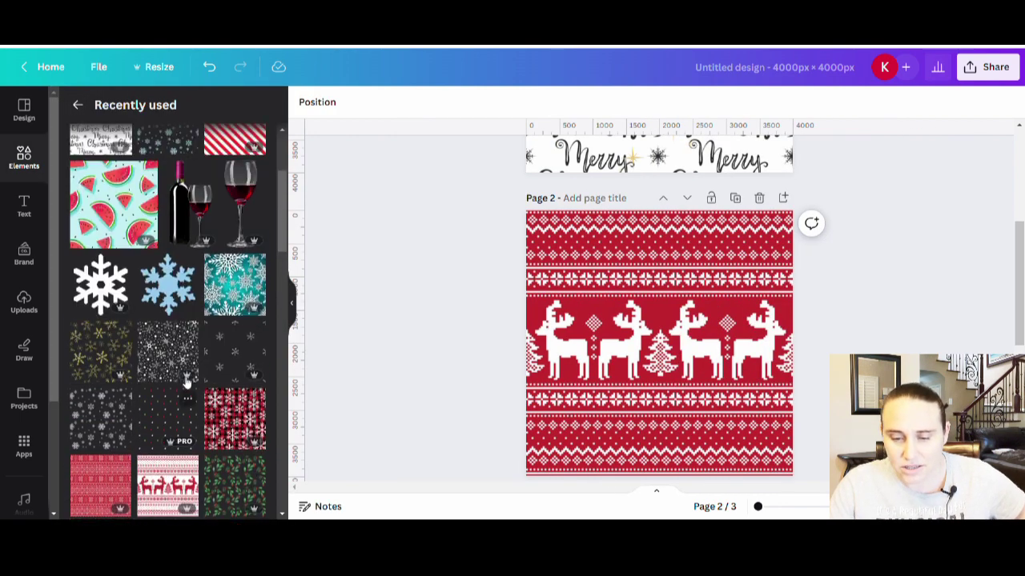
pyautogui.click(100, 332)
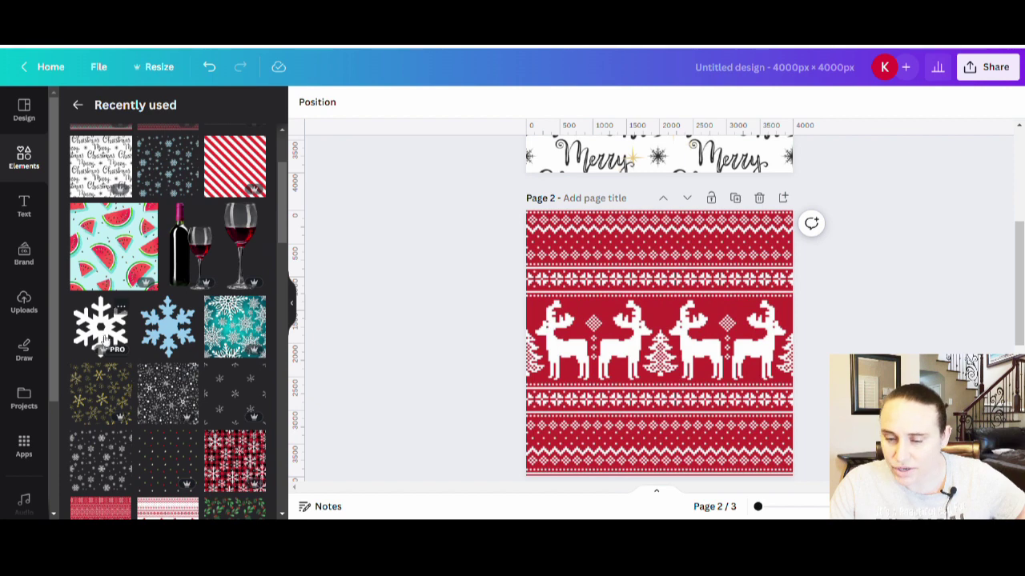
pyautogui.click(293, 308)
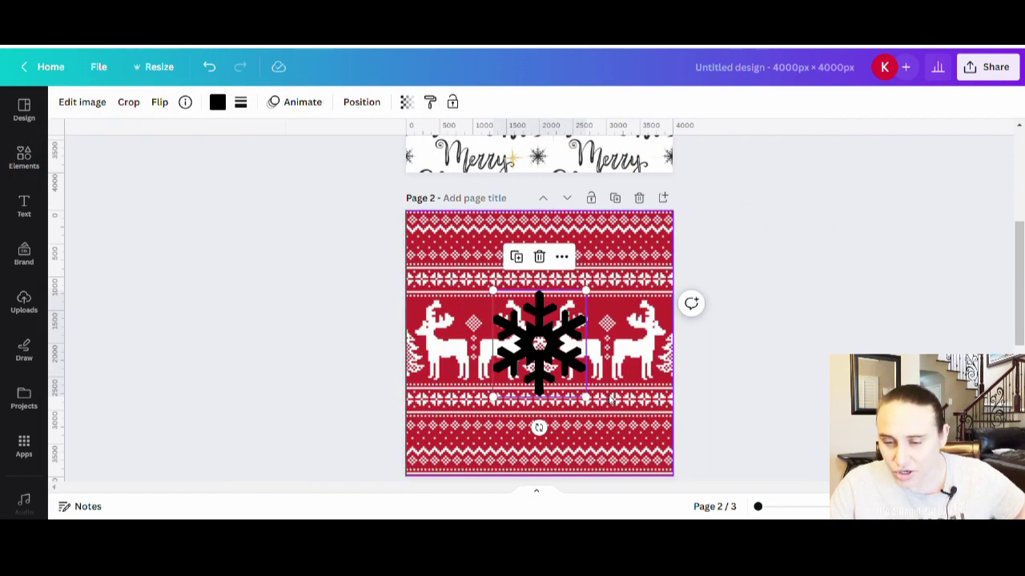
# Shrink the snowflake on page 2 and centre it above the middle tree between the two facing reindeer.
pyautogui.moveTo(584, 394); pyautogui.dragTo(540, 313)
pyautogui.click(801, 335)
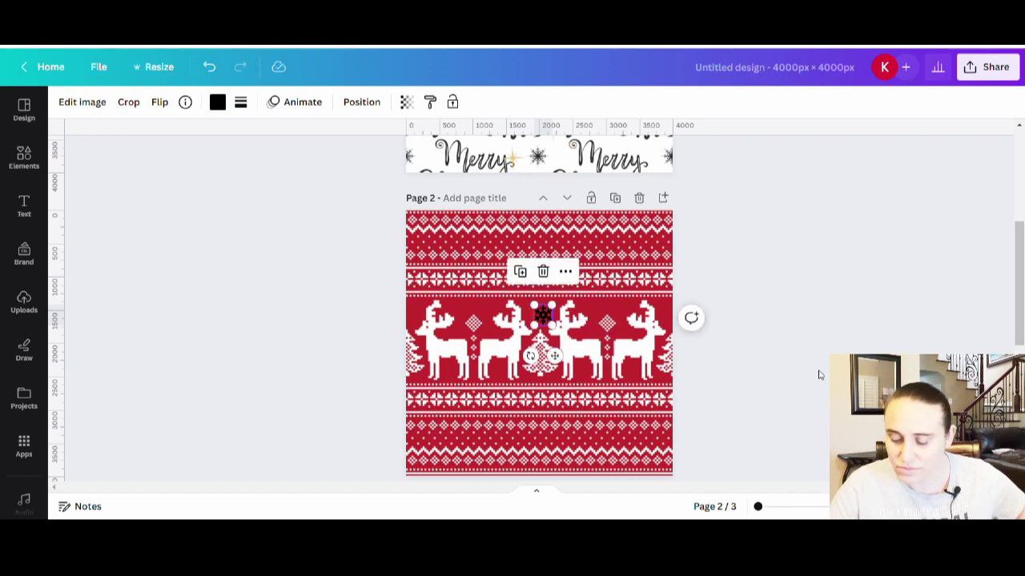
pyautogui.click(658, 377)
pyautogui.click(547, 312)
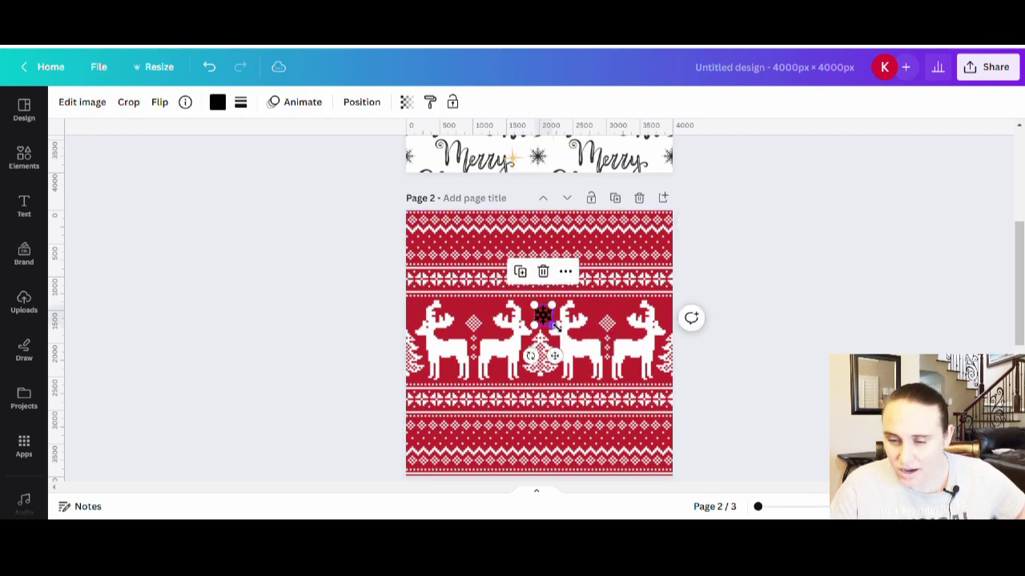
pyautogui.moveTo(556, 325); pyautogui.dragTo(556, 327)
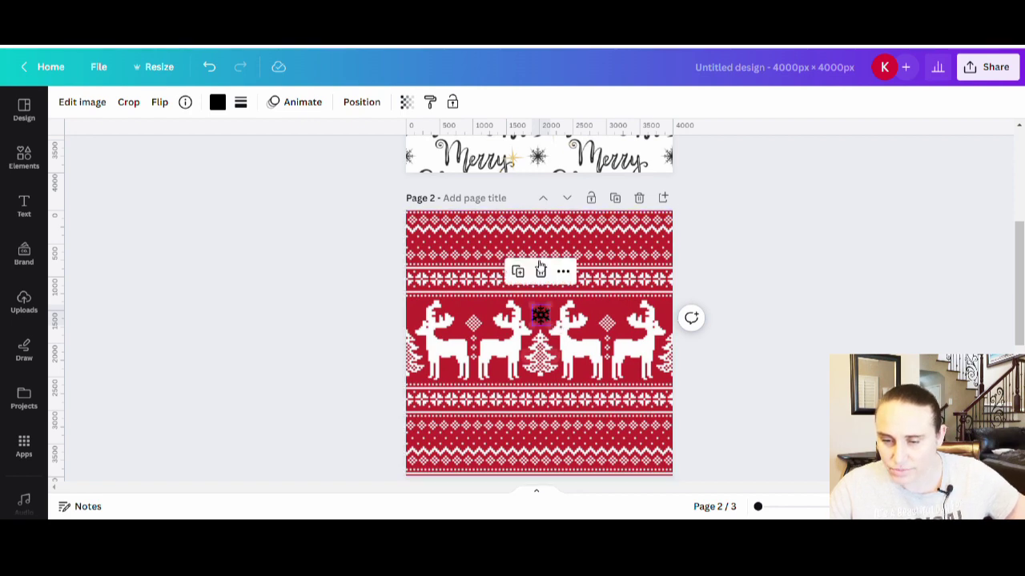
pyautogui.click(896, 348)
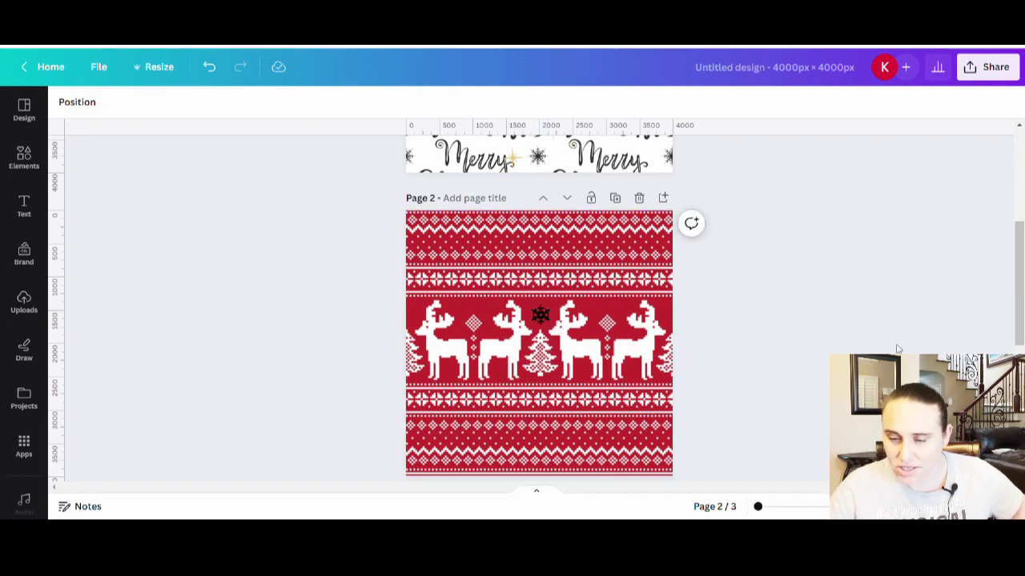
pyautogui.click(541, 312)
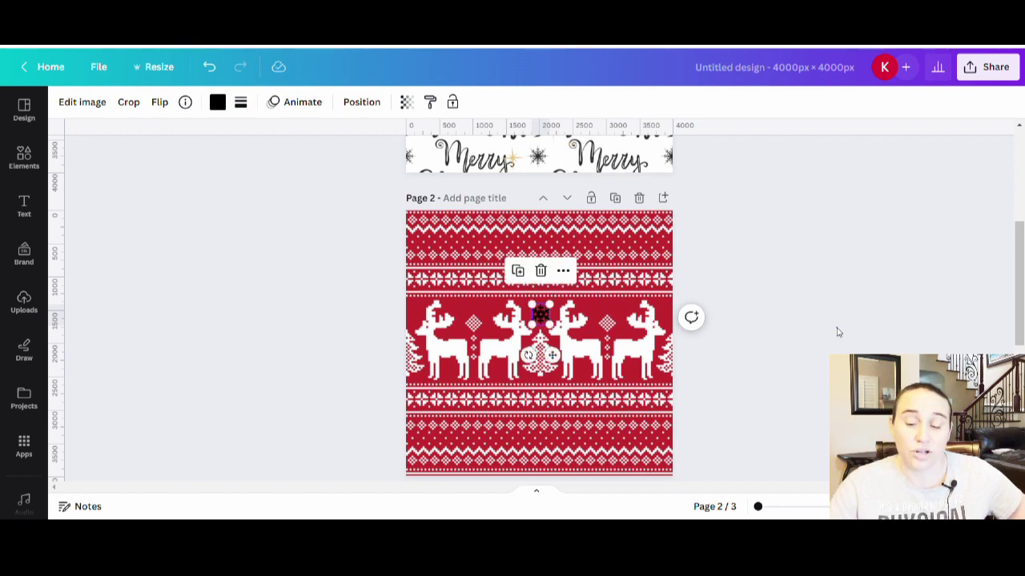
pyautogui.click(863, 353)
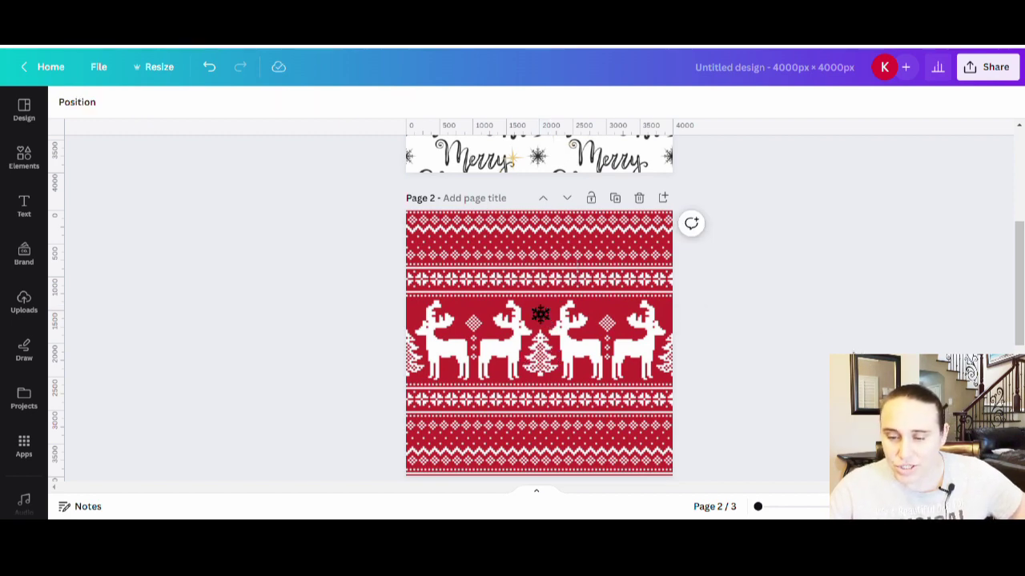
# Recolour page 2's black snowflake to gold #E8C67A, sampled with the eyedropper from the sparkle overlay on page 1.
pyautogui.click(541, 320)
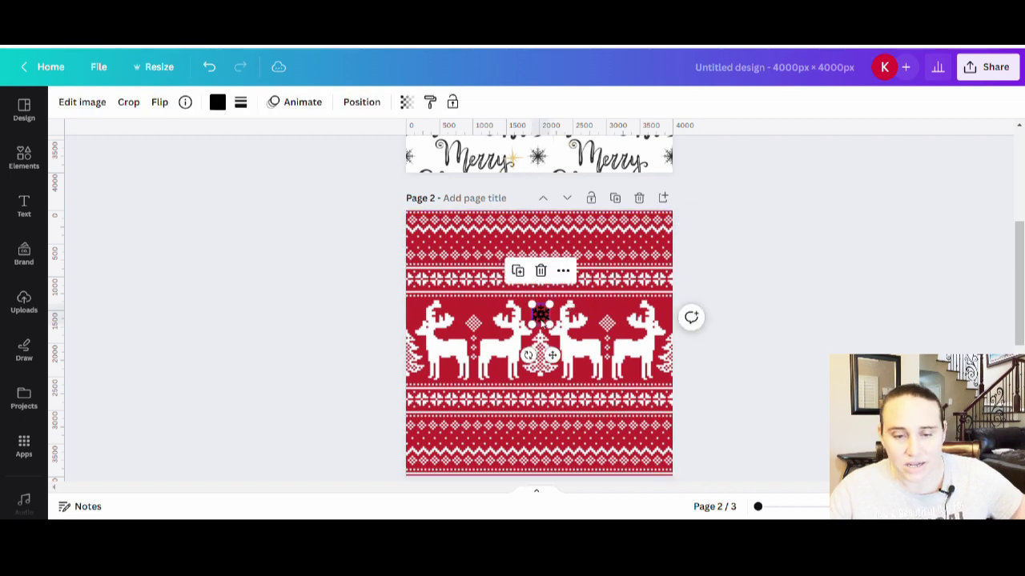
pyautogui.click(218, 104)
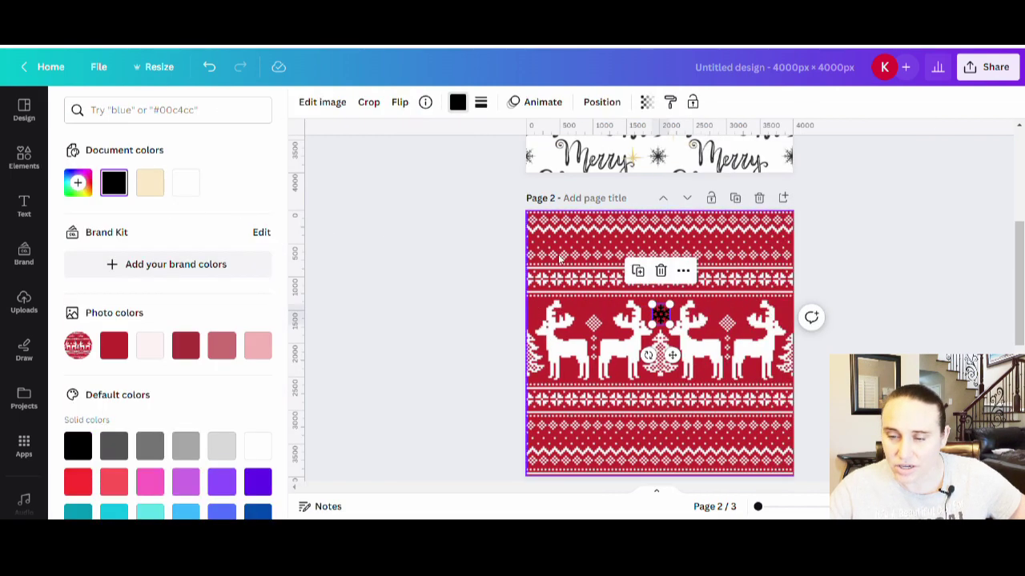
pyautogui.scroll(2, 511, 227)
pyautogui.scroll(3, 511, 226)
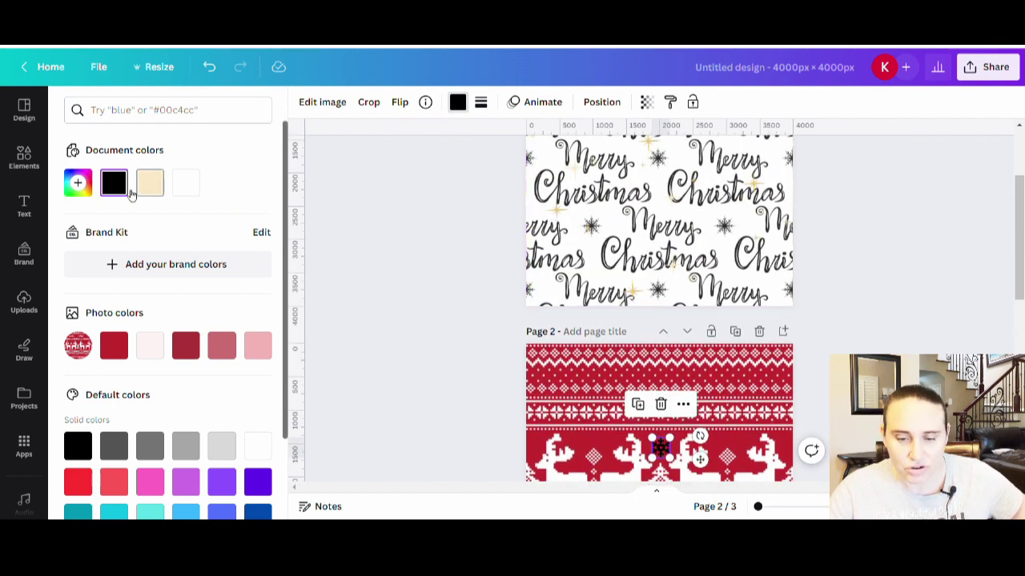
pyautogui.click(79, 182)
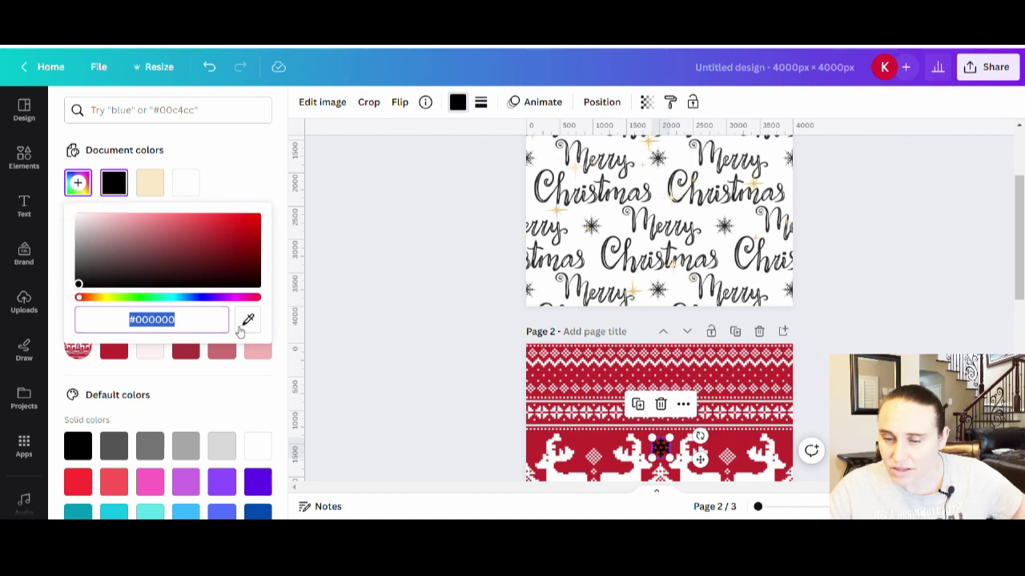
pyautogui.click(249, 322)
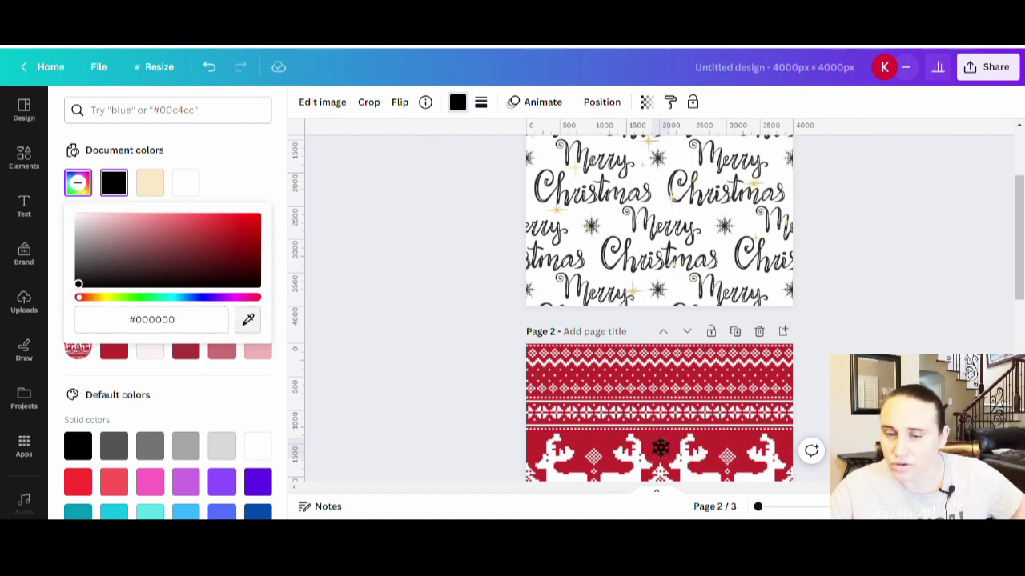
pyautogui.click(660, 448)
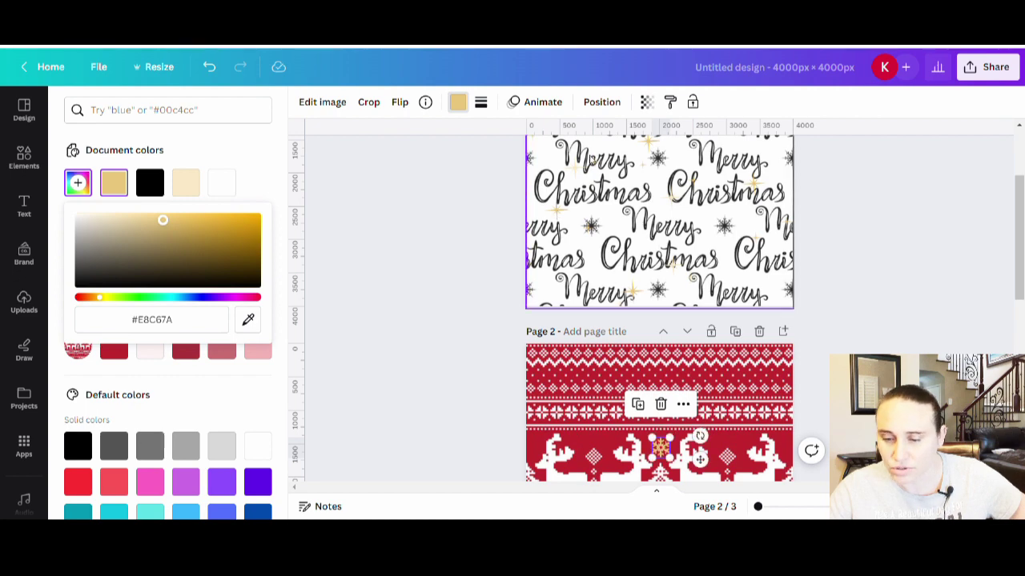
pyautogui.press('Escape')
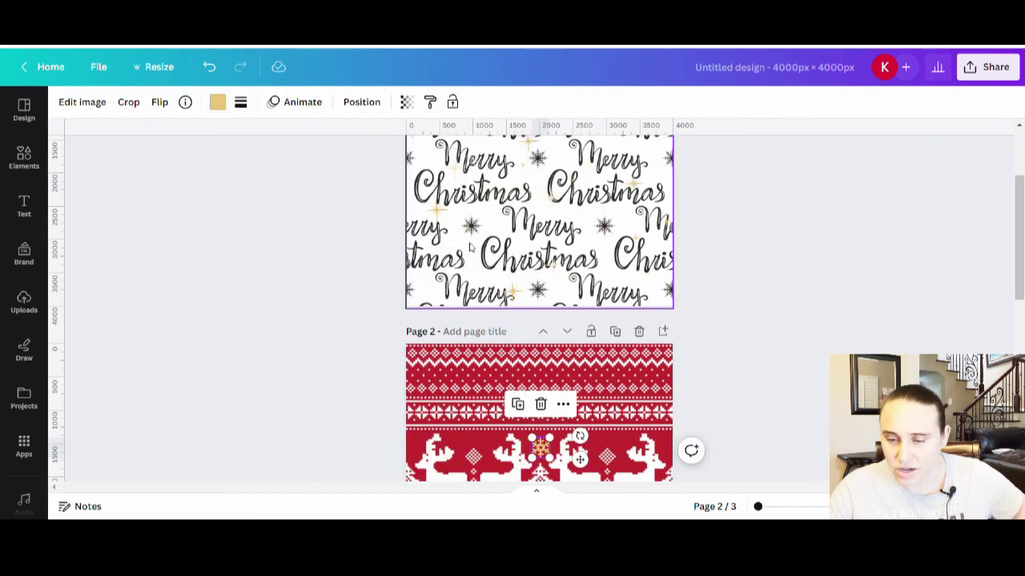
pyautogui.click(800, 288)
pyautogui.scroll(-3, 798, 277)
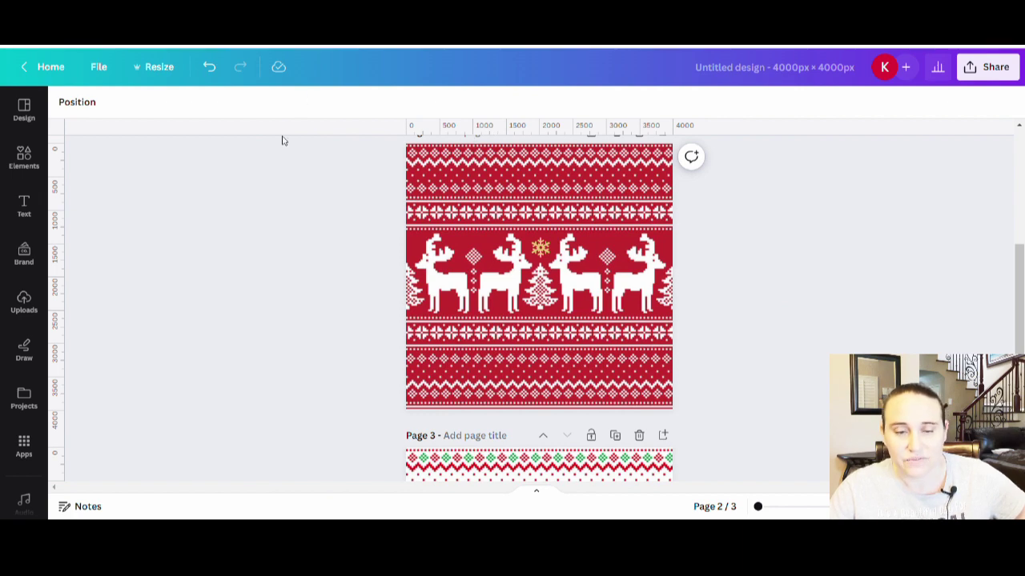
# Check the rulers and guides setting, then try a vertical guide through page 2's middle tree at about 2000 px and remove it.
pyautogui.click(104, 69)
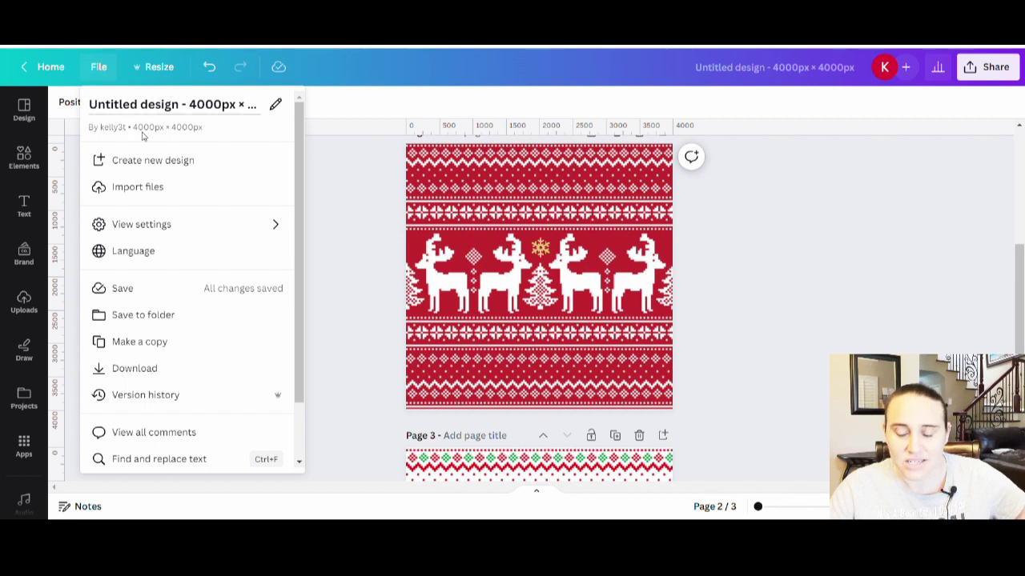
pyautogui.moveTo(283, 231)
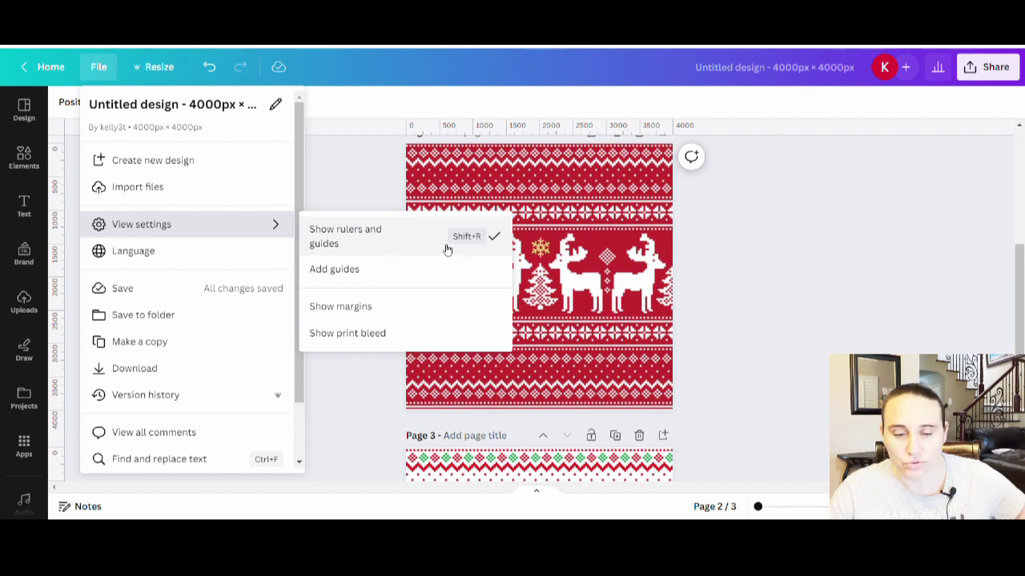
pyautogui.click(771, 264)
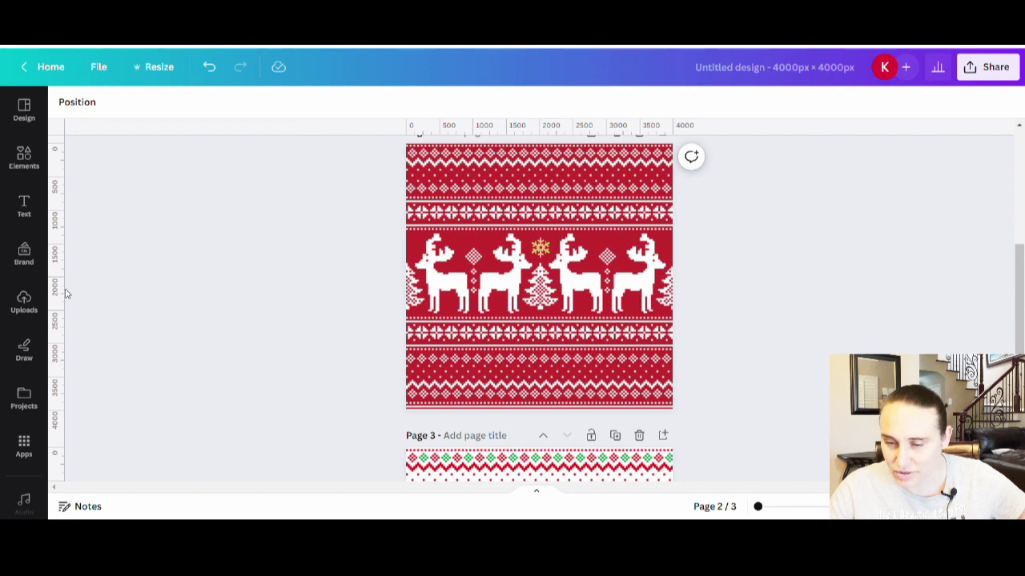
pyautogui.moveTo(69, 295); pyautogui.dragTo(546, 345)
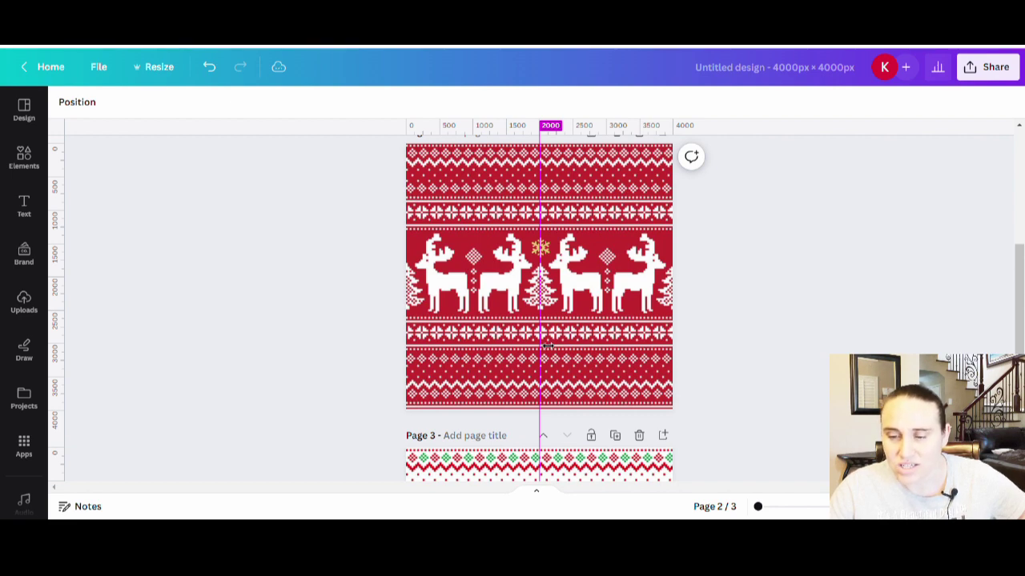
pyautogui.moveTo(548, 345); pyautogui.dragTo(548, 345)
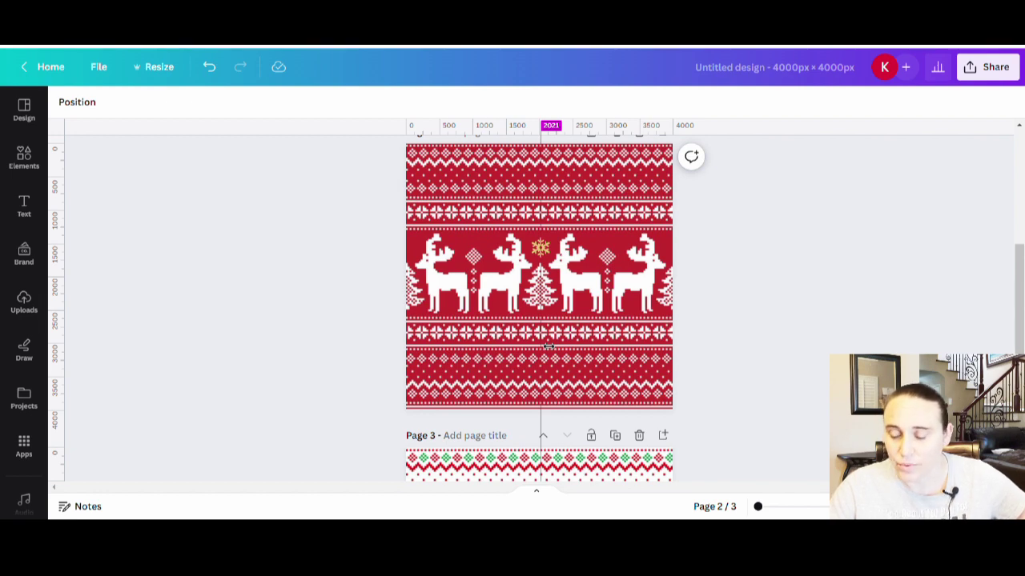
pyautogui.moveTo(548, 345); pyautogui.dragTo(293, 325)
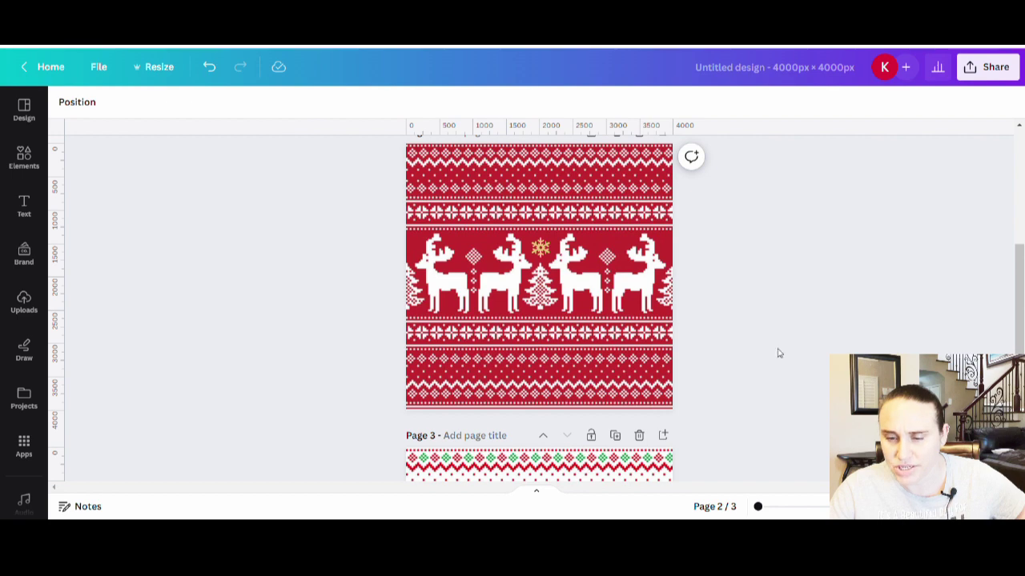
# Duplicate page 2's gold snowflake and position the copy above the half tree at the pattern's right edge, level with the original.
pyautogui.moveTo(760, 510); pyautogui.dragTo(775, 509)
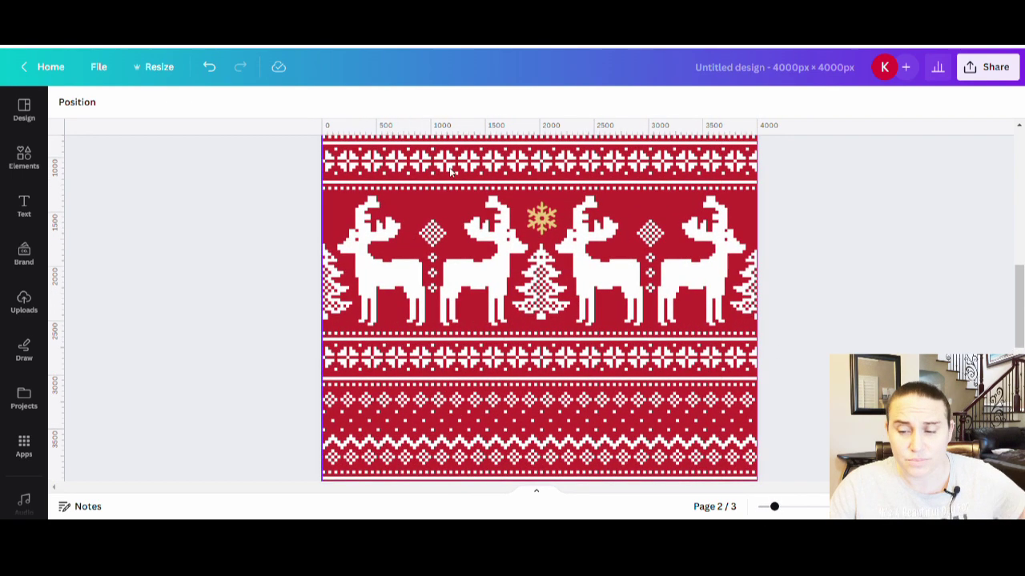
pyautogui.click(541, 225)
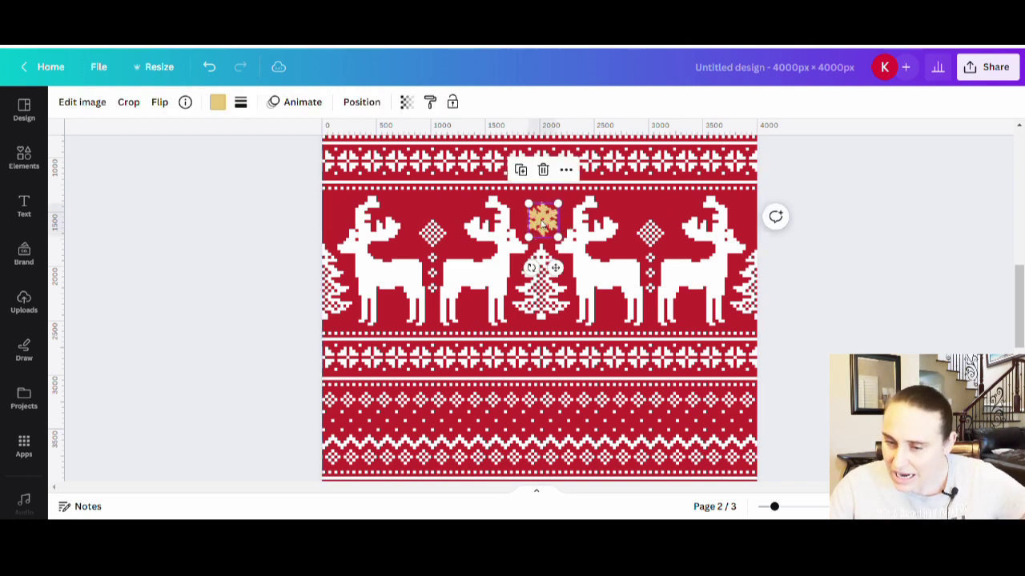
pyautogui.moveTo(541, 225); pyautogui.dragTo(761, 221)
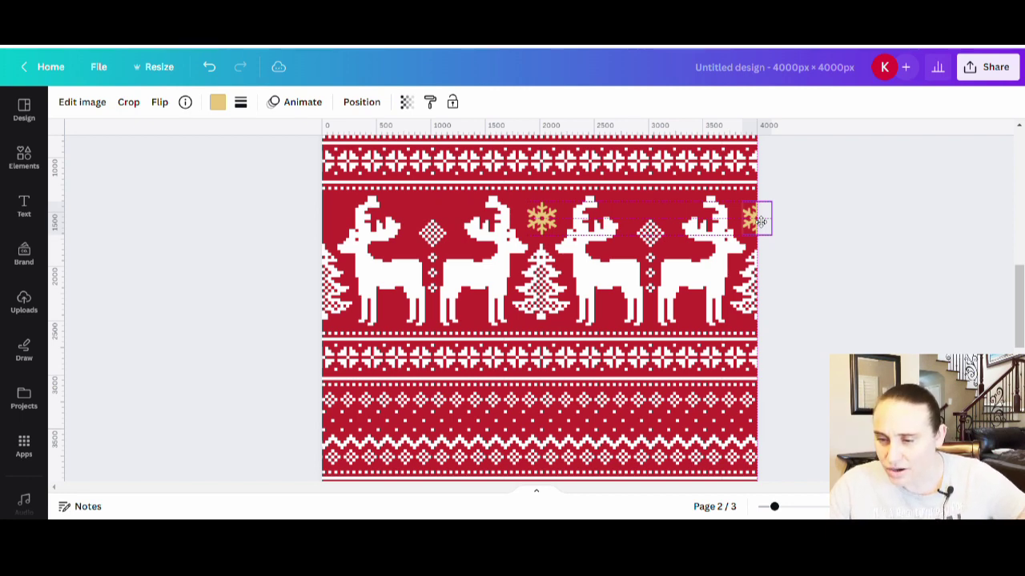
pyautogui.moveTo(761, 221); pyautogui.dragTo(758, 220)
pyautogui.click(873, 321)
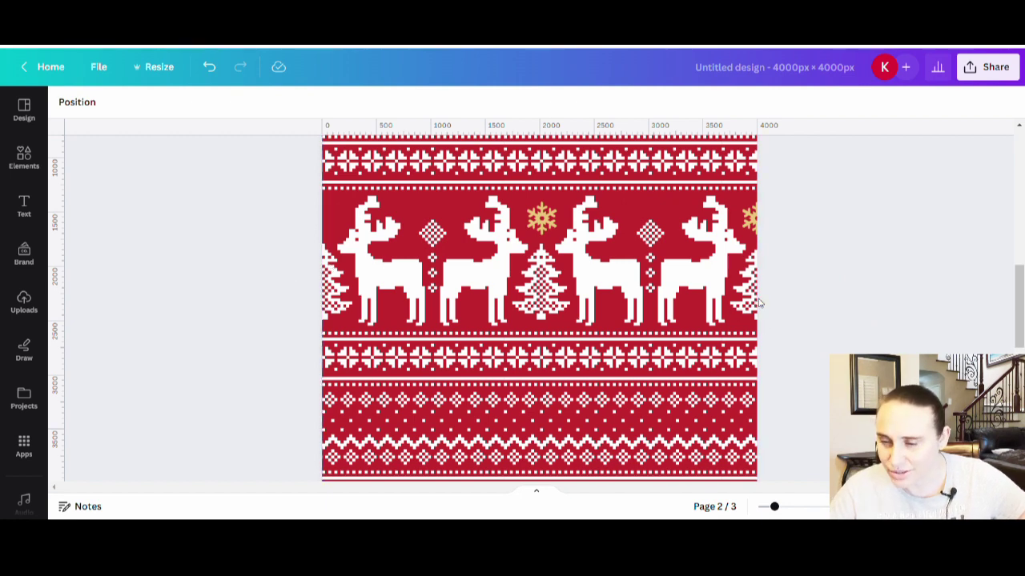
pyautogui.click(752, 224)
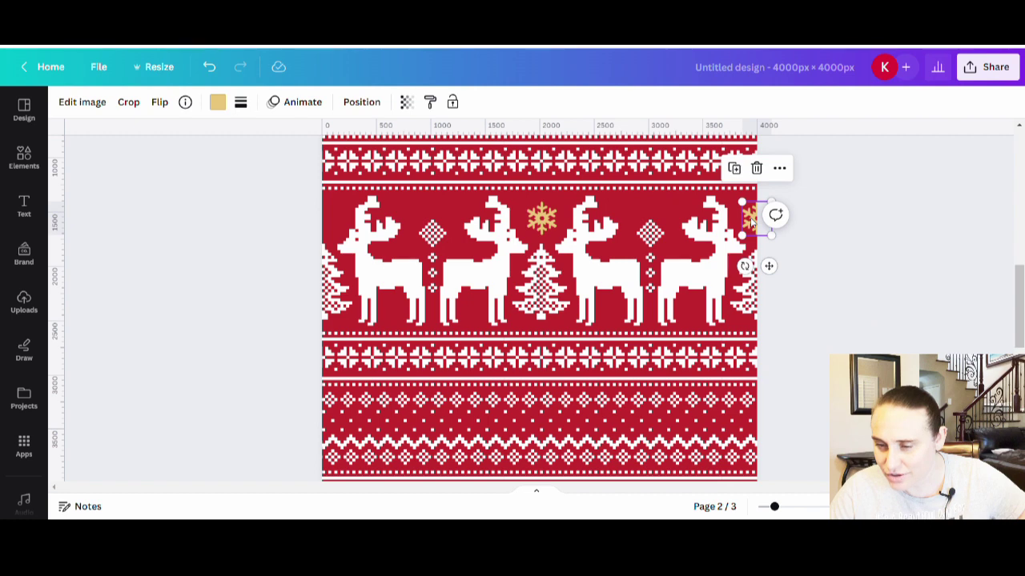
pyautogui.moveTo(752, 224); pyautogui.dragTo(753, 224)
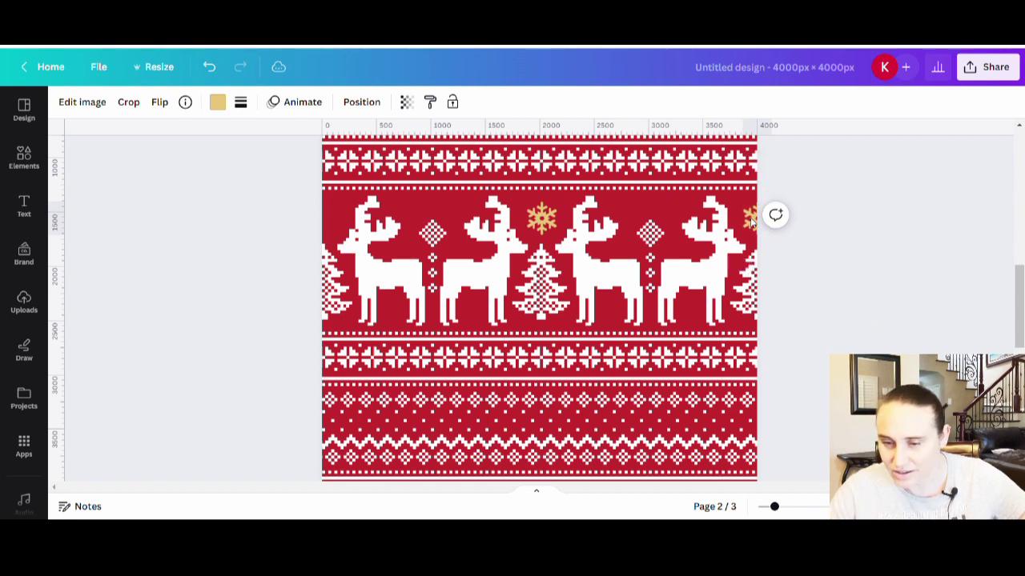
pyautogui.moveTo(753, 224); pyautogui.dragTo(752, 224)
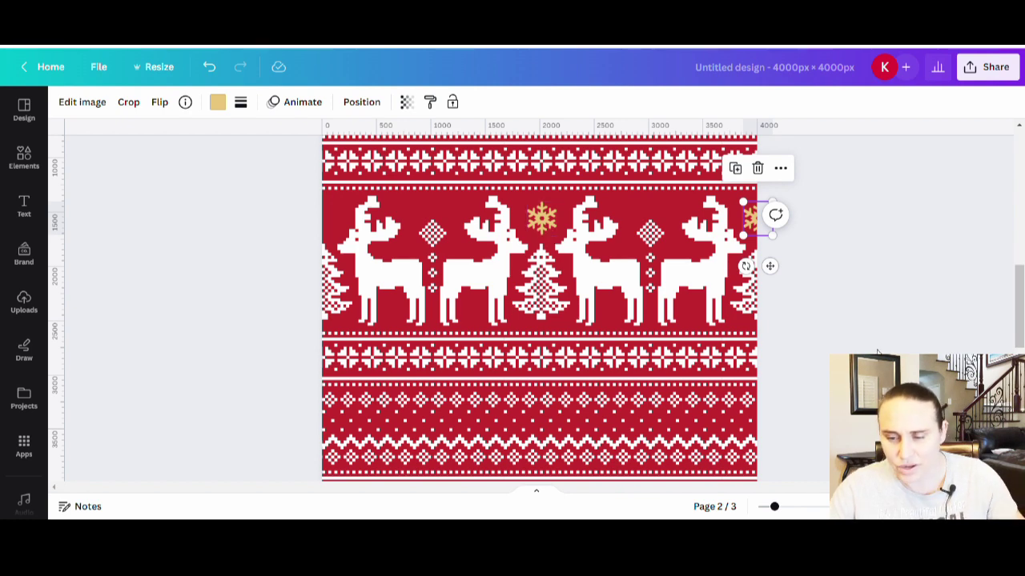
pyautogui.click(840, 313)
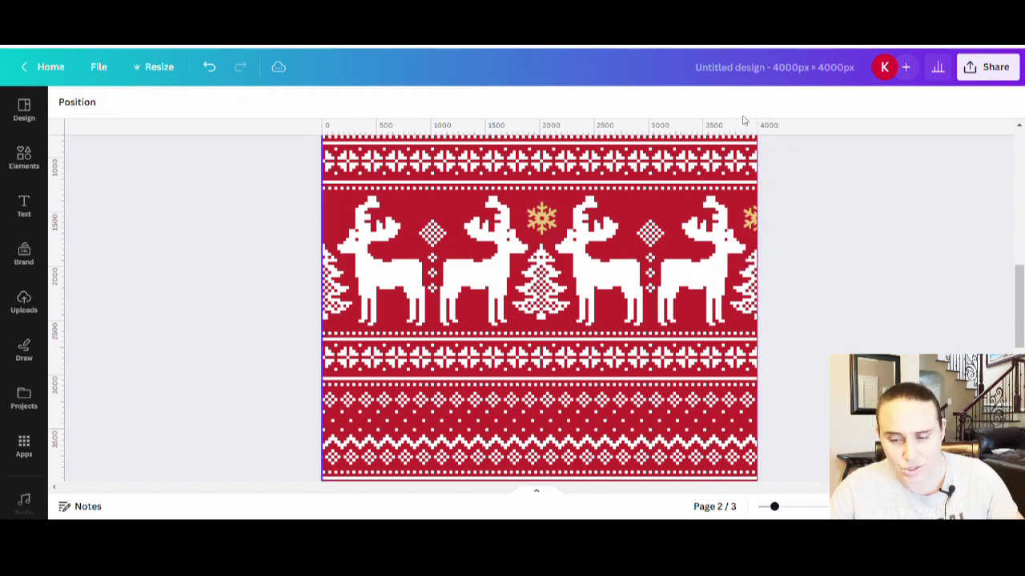
# Duplicate the middle gold snowflake again and position the copy above the half tree at page 2's left edge.
pyautogui.click(549, 223)
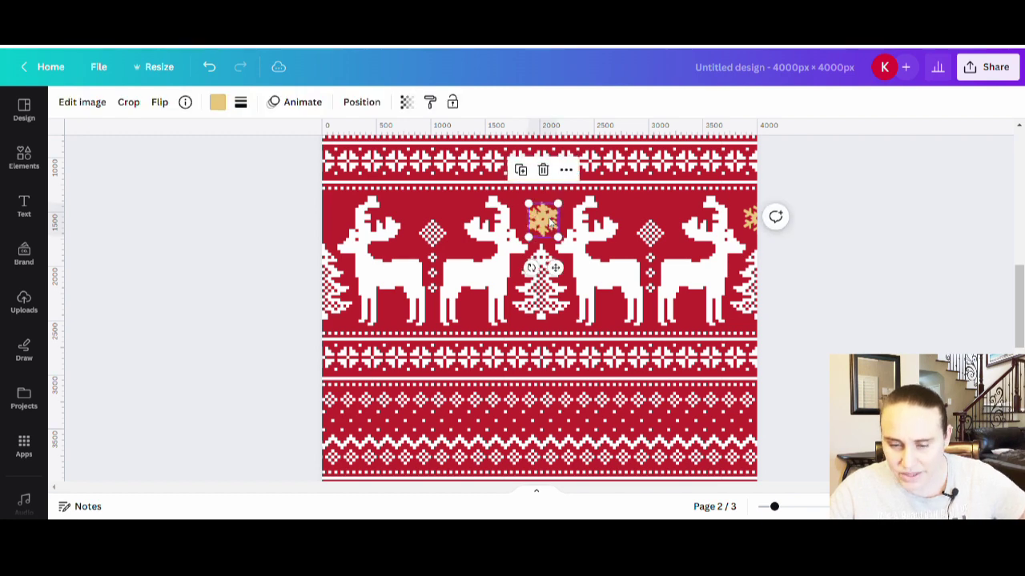
pyautogui.moveTo(550, 224); pyautogui.dragTo(328, 222)
pyautogui.click(235, 293)
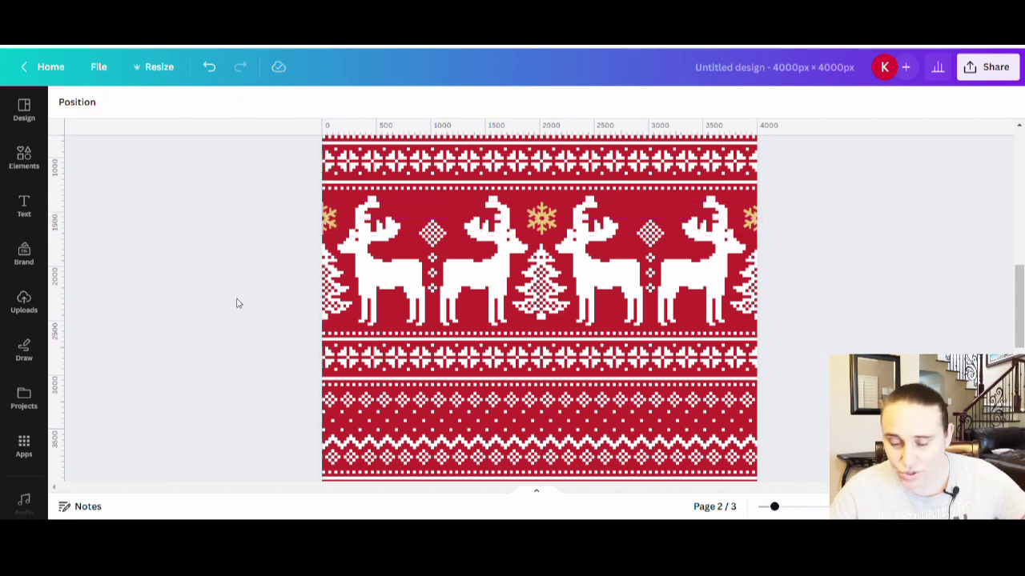
pyautogui.click(330, 223)
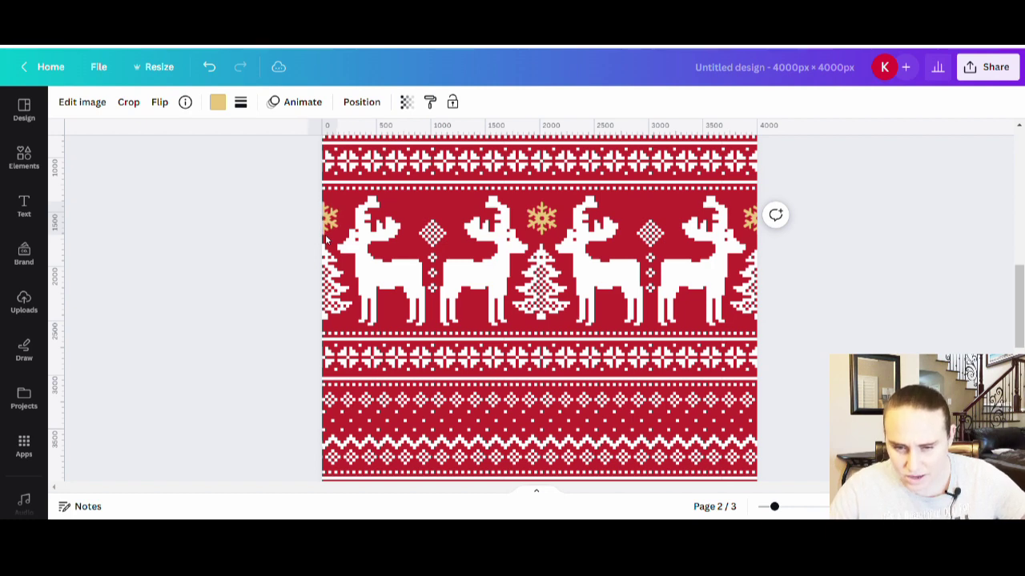
pyautogui.click(169, 288)
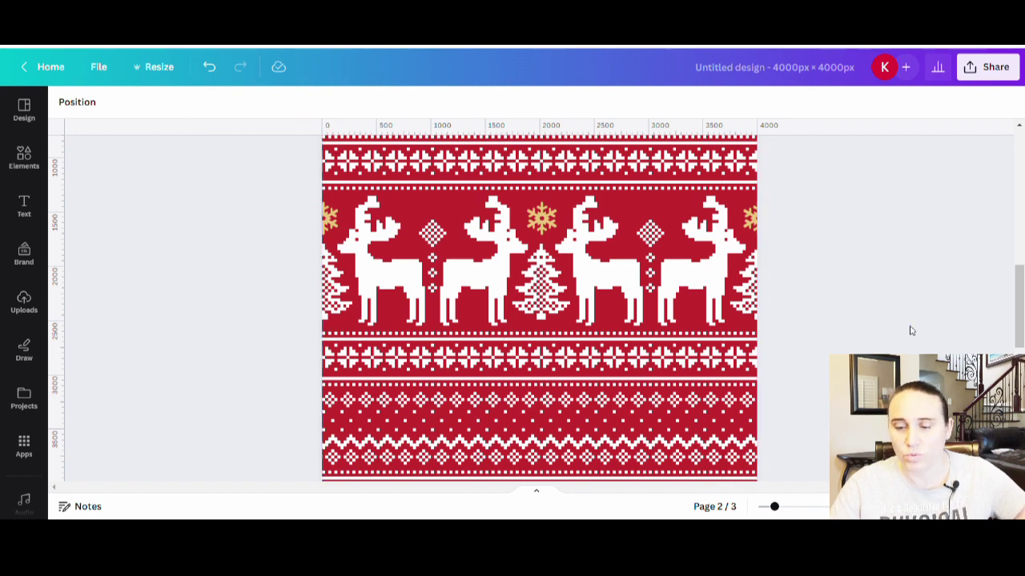
# Copy the gold snowflake above page 2's middle tree and move the copy onto page 3's pattern.
pyautogui.scroll(3, 910, 331)
pyautogui.scroll(-3, 885, 334)
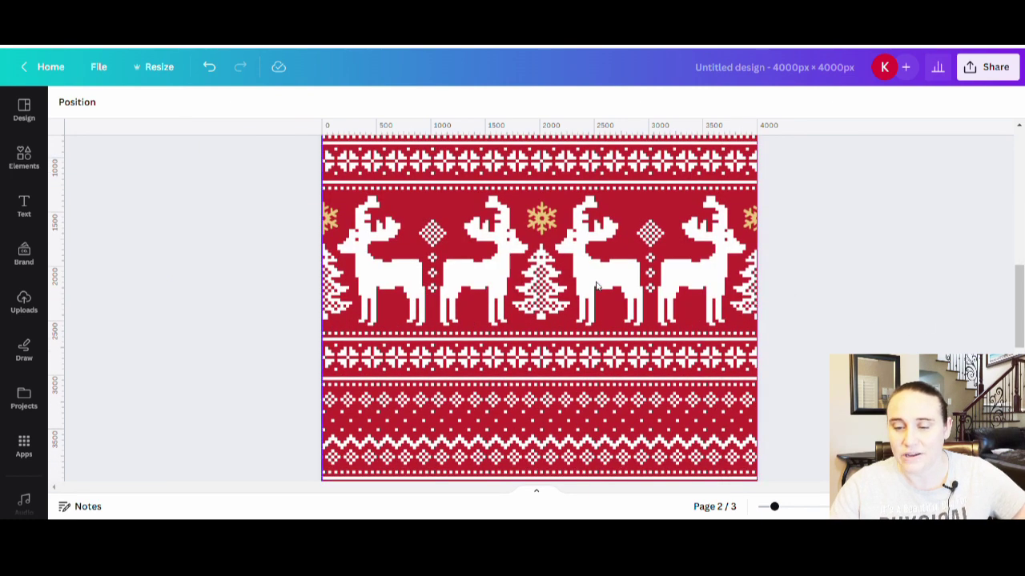
pyautogui.scroll(-5, 560, 288)
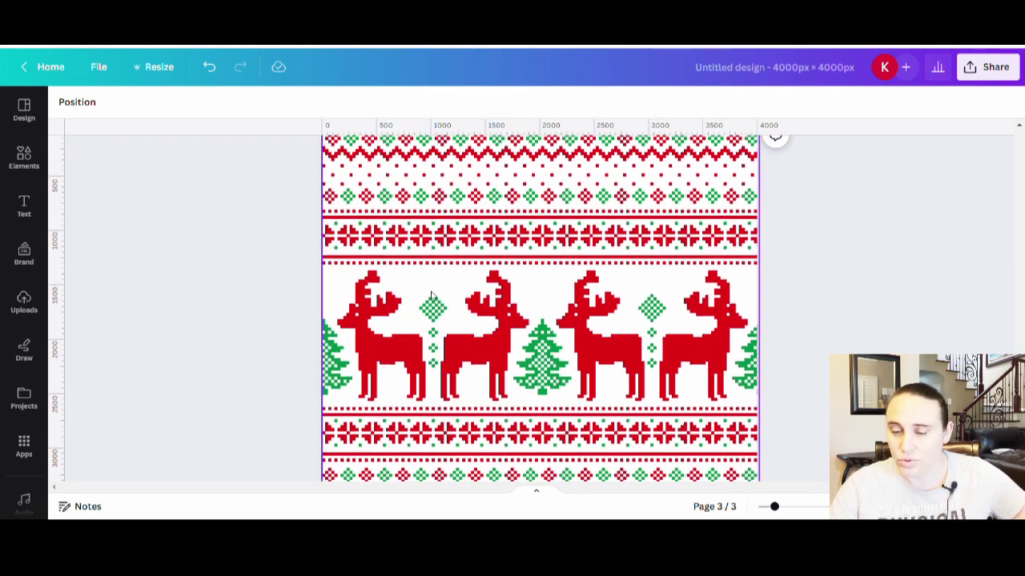
pyautogui.scroll(3, 591, 278)
pyautogui.scroll(3, 591, 278)
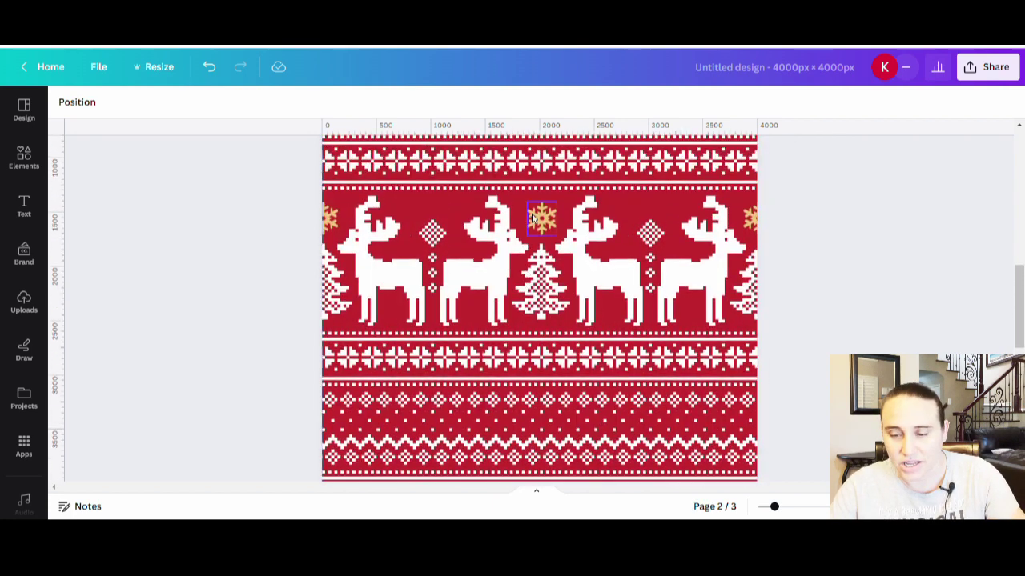
pyautogui.click(534, 220)
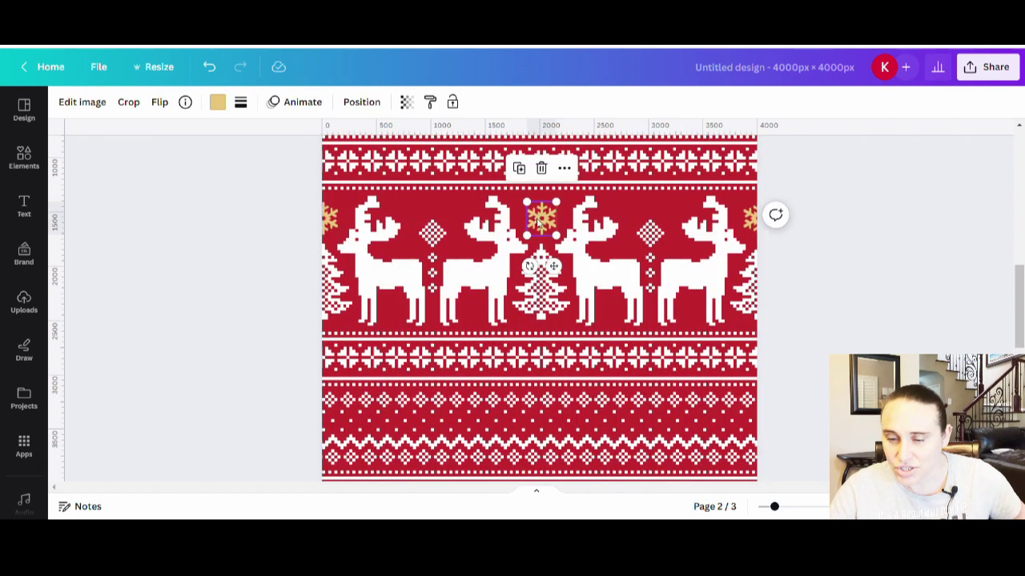
pyautogui.moveTo(538, 224); pyautogui.dragTo(539, 445)
pyautogui.scroll(-2, 665, 276)
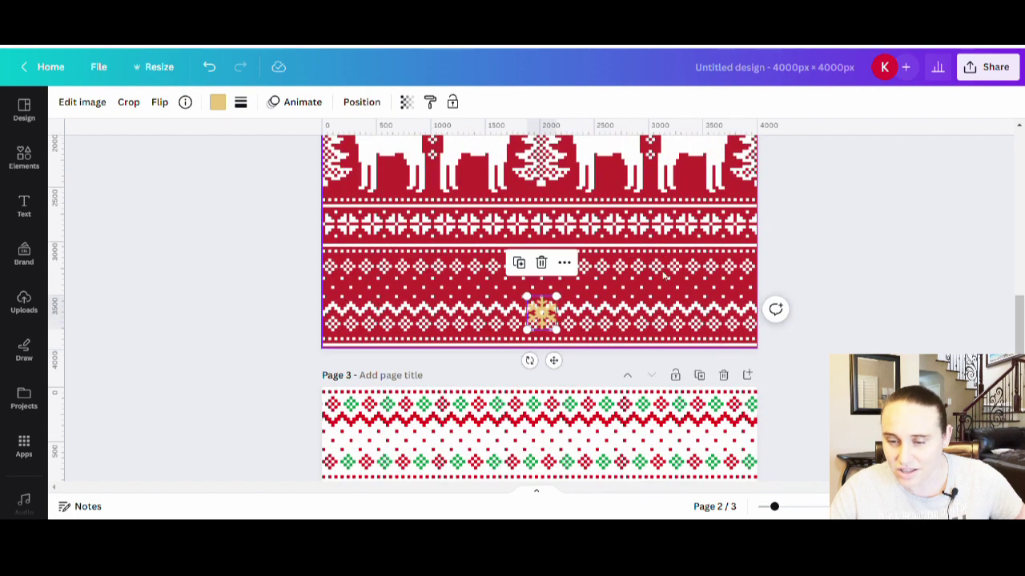
pyautogui.moveTo(542, 317); pyautogui.dragTo(541, 473)
pyautogui.scroll(-3, 692, 302)
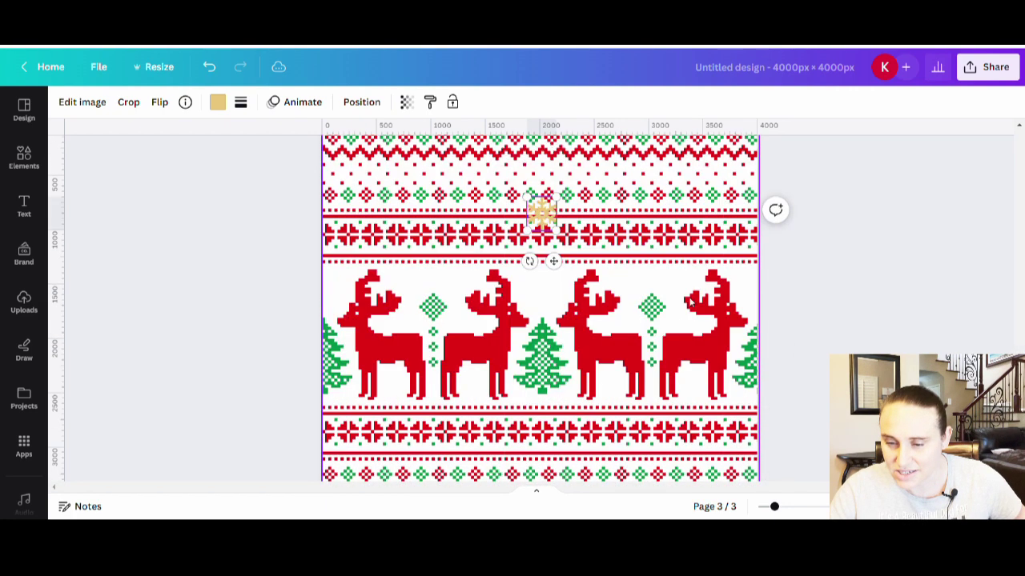
# Position the gold snowflake on page 3 centred above the middle green tree, between the two red reindeer.
pyautogui.moveTo(549, 218); pyautogui.dragTo(536, 293)
pyautogui.click(934, 297)
pyautogui.click(534, 292)
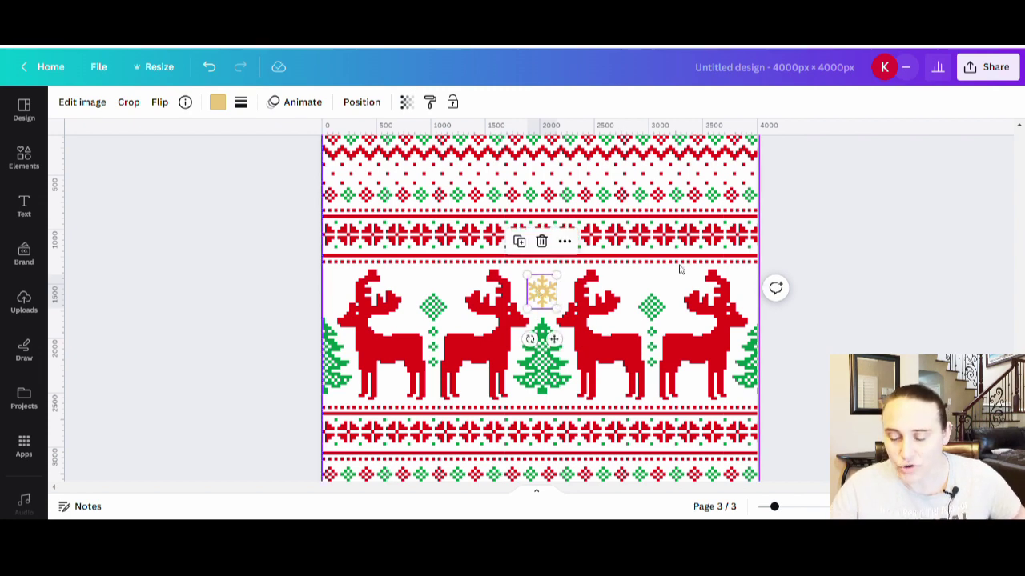
pyautogui.click(840, 245)
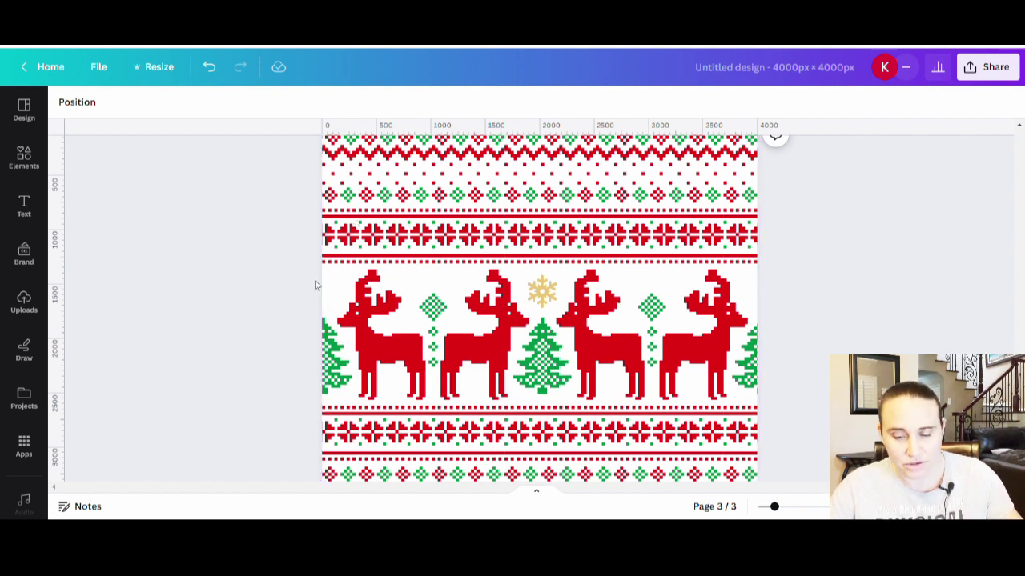
# Duplicate page 3's gold snowflake and position the copy above the half tree at the pattern's right edge, level with the original.
pyautogui.click(539, 289)
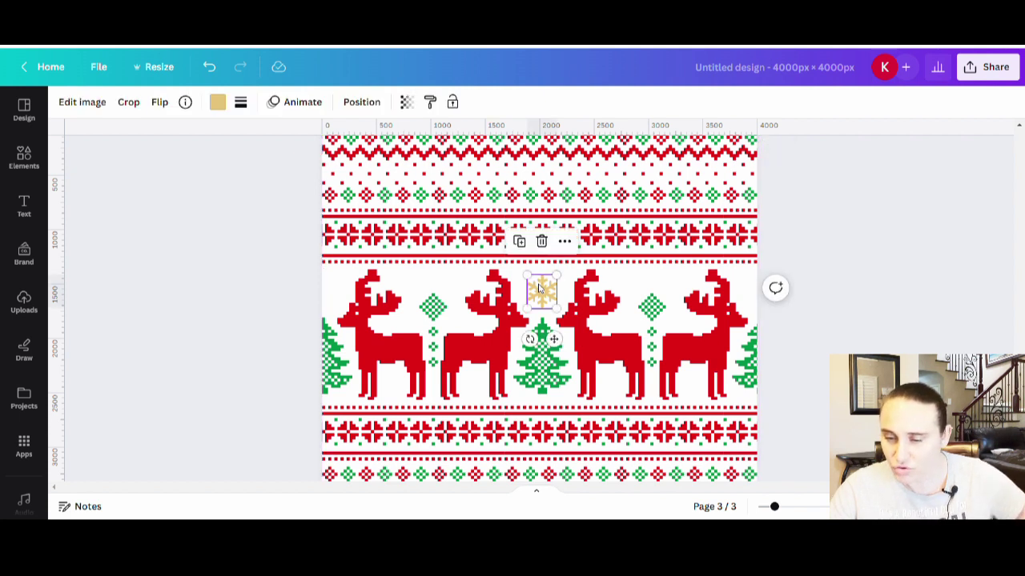
pyautogui.moveTo(540, 292); pyautogui.dragTo(752, 293)
pyautogui.click(876, 316)
pyautogui.click(753, 293)
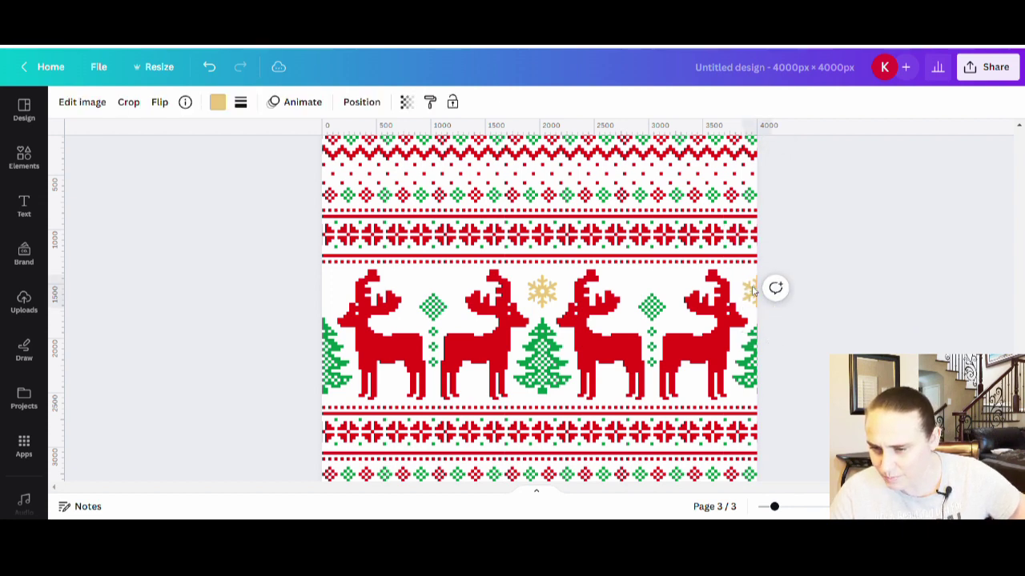
pyautogui.moveTo(752, 293); pyautogui.dragTo(753, 293)
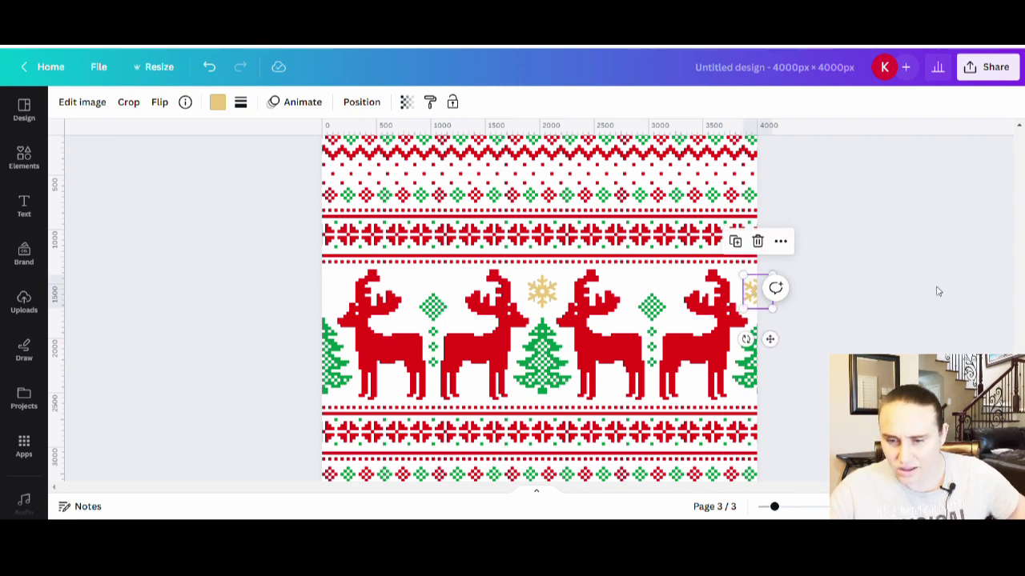
pyautogui.click(928, 296)
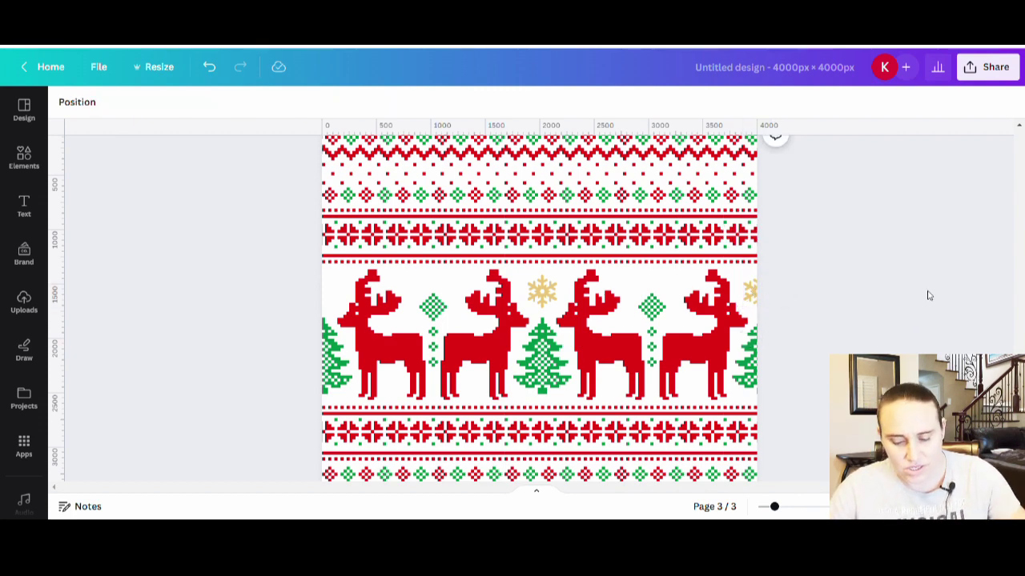
# Duplicate page 3's middle gold snowflake again and position the copy above the half tree at the pattern's left edge.
pyautogui.click(542, 291)
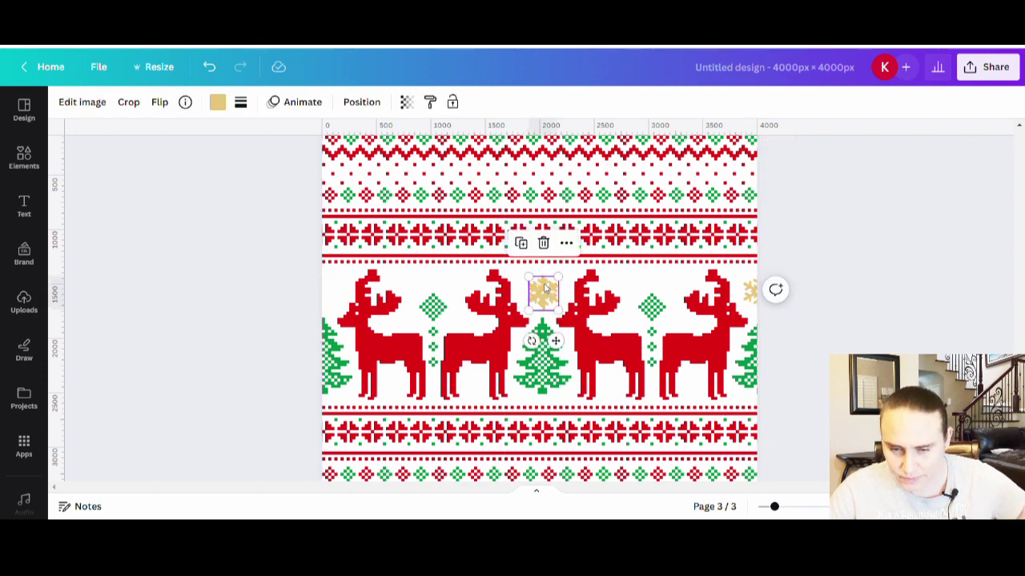
pyautogui.moveTo(545, 289); pyautogui.dragTo(328, 298)
pyautogui.click(254, 321)
pyautogui.click(328, 294)
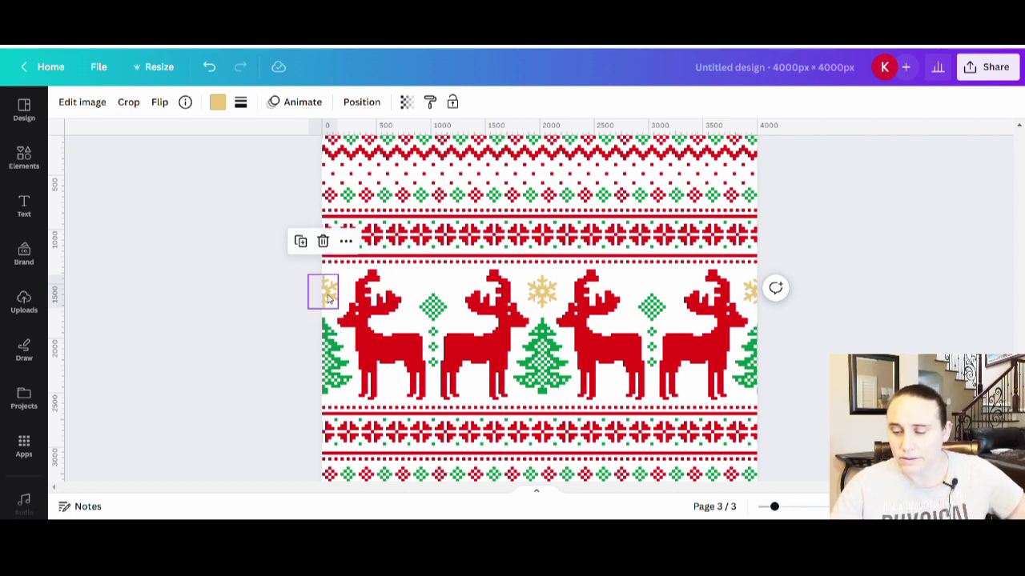
pyautogui.click(862, 232)
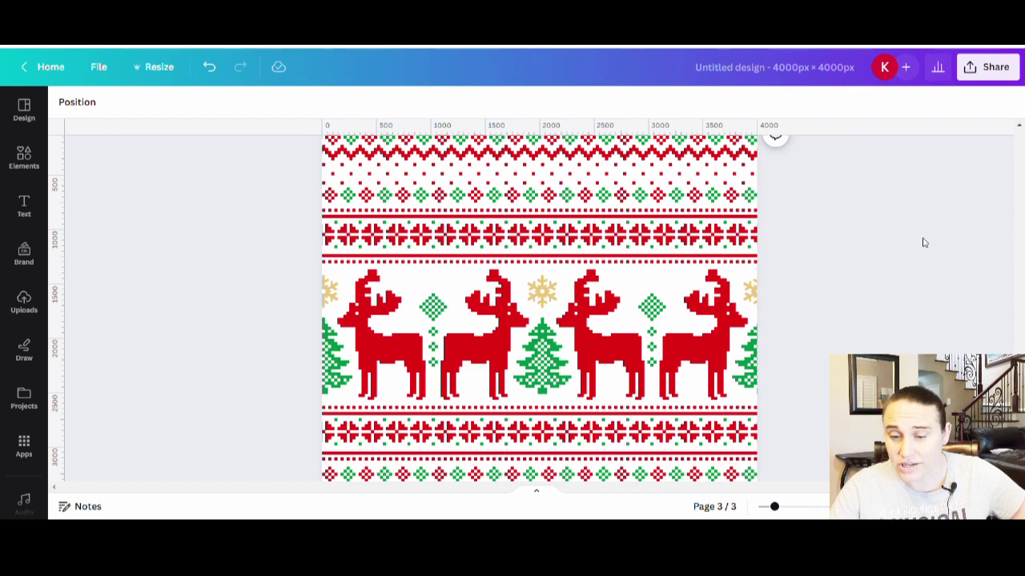
# Review all three finished pages and rename the design as "merry christmas pattern".
pyautogui.moveTo(775, 508); pyautogui.dragTo(760, 507)
pyautogui.scroll(6, 730, 361)
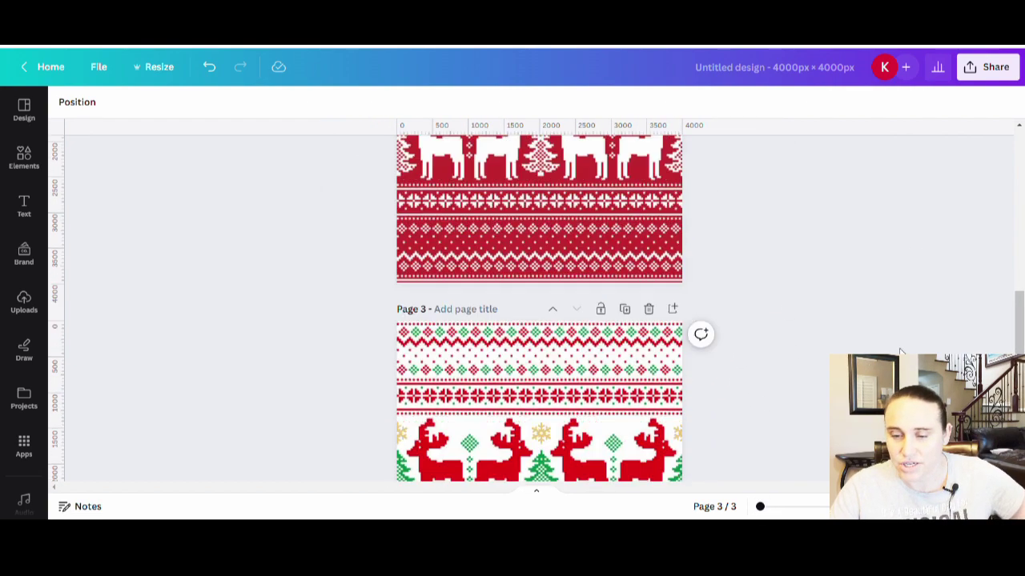
pyautogui.scroll(5, 730, 361)
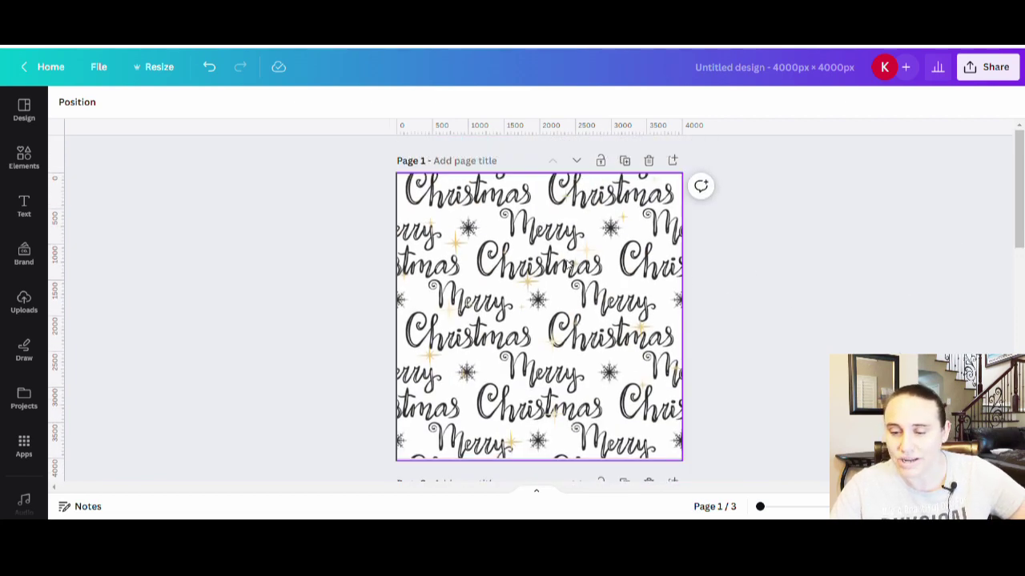
pyautogui.scroll(-5, 800, 265)
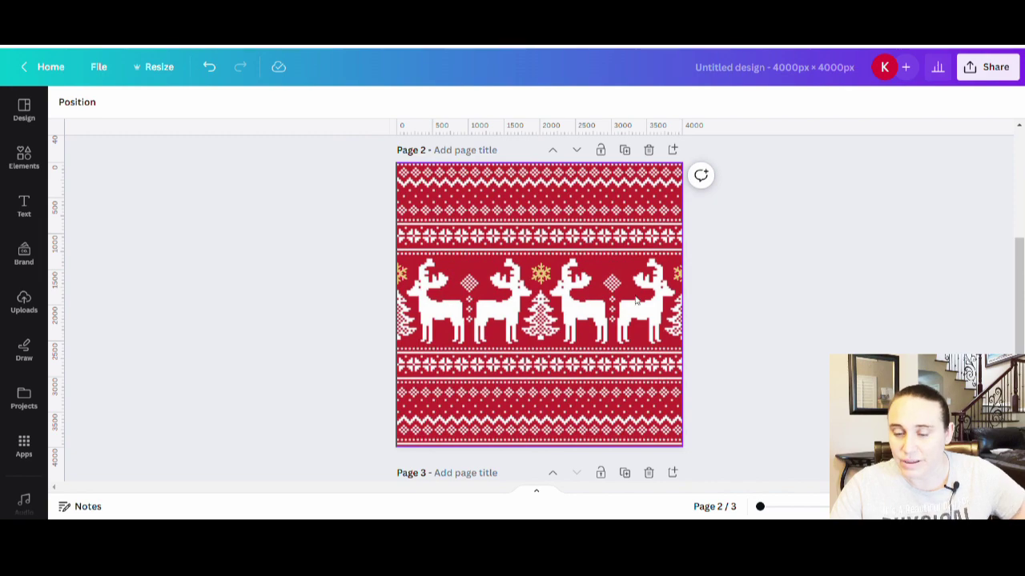
pyautogui.scroll(-5, 636, 300)
pyautogui.scroll(10, 637, 300)
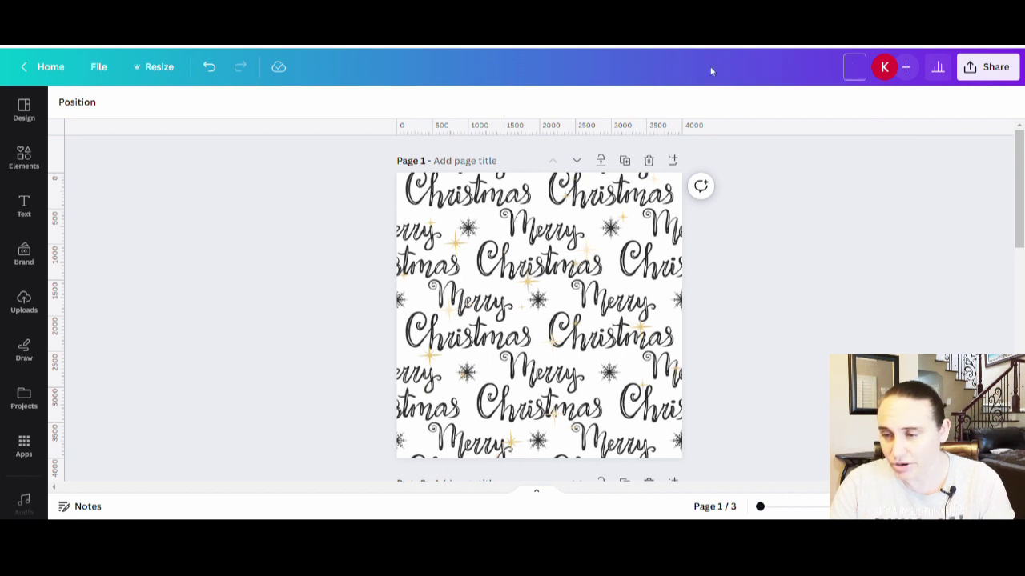
pyautogui.write('mer')
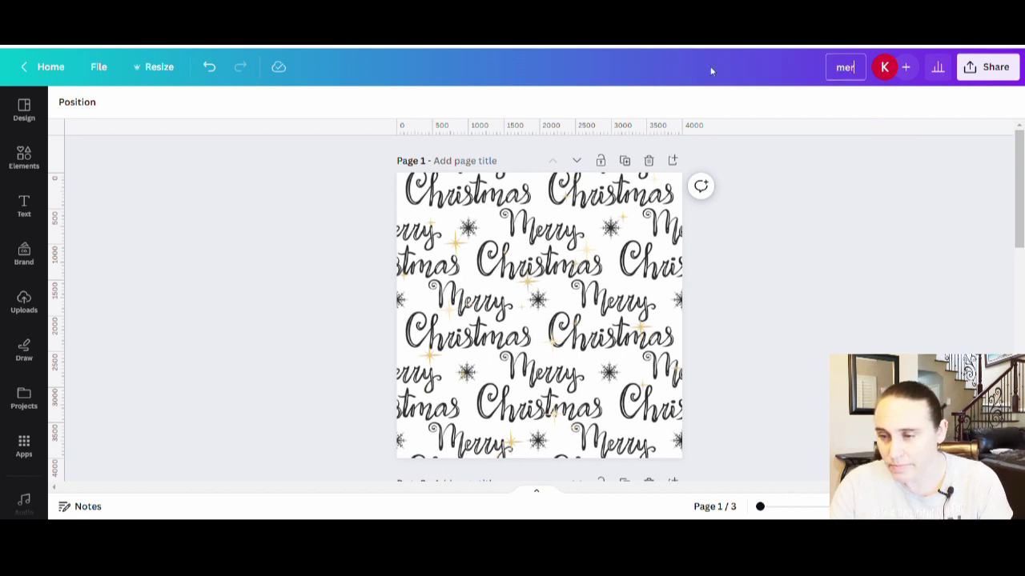
pyautogui.write('ry christ')
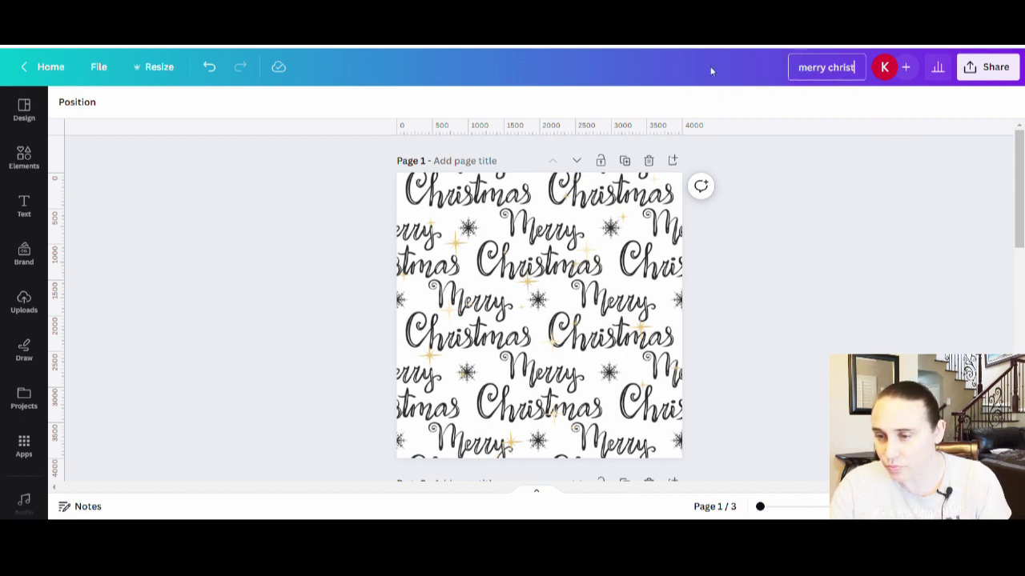
pyautogui.write('mas pattern')
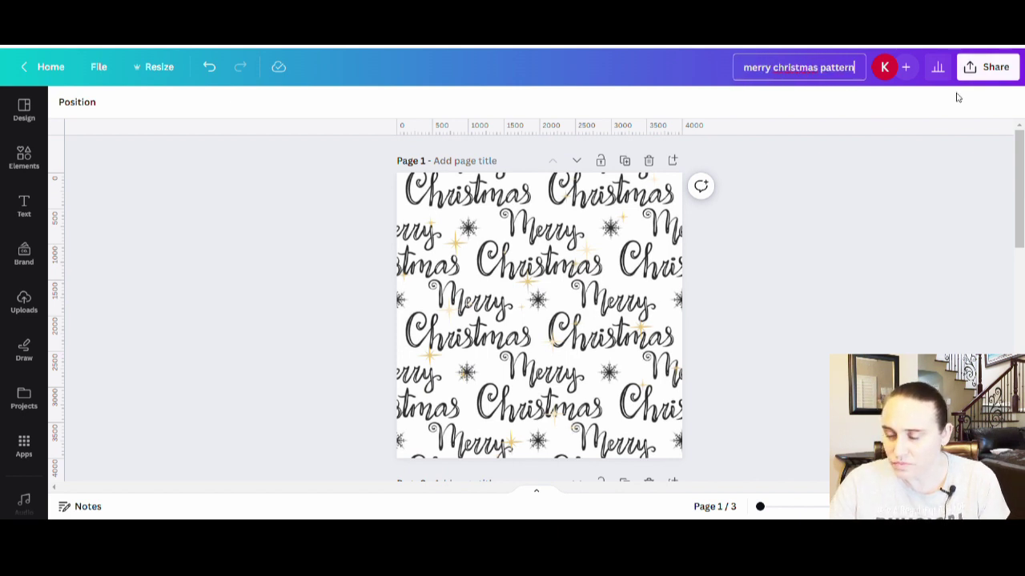
# Download only page 1 as a PNG at 4,000 × 4,000 px.
pyautogui.click(985, 68)
pyautogui.click(800, 403)
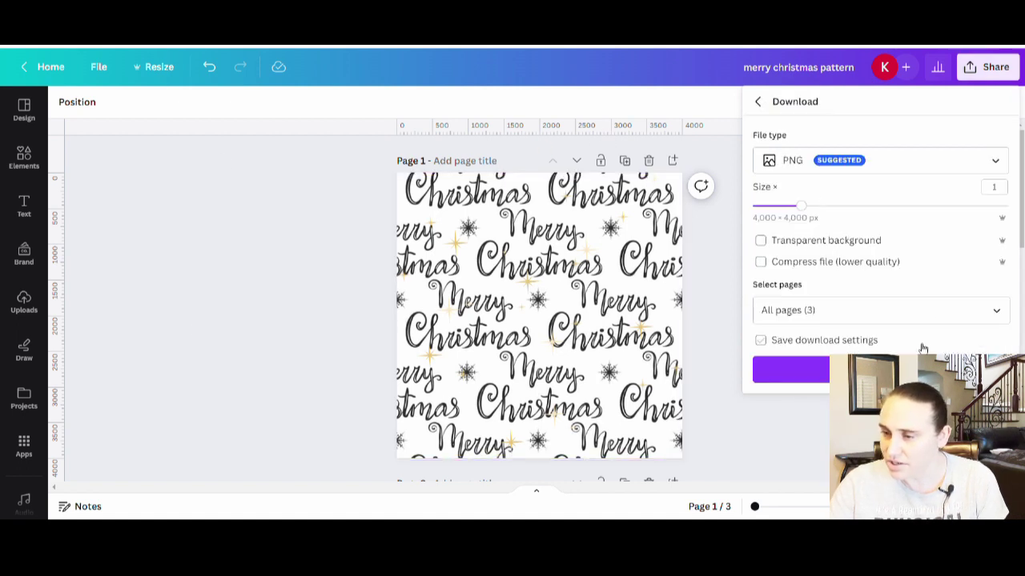
pyautogui.click(978, 315)
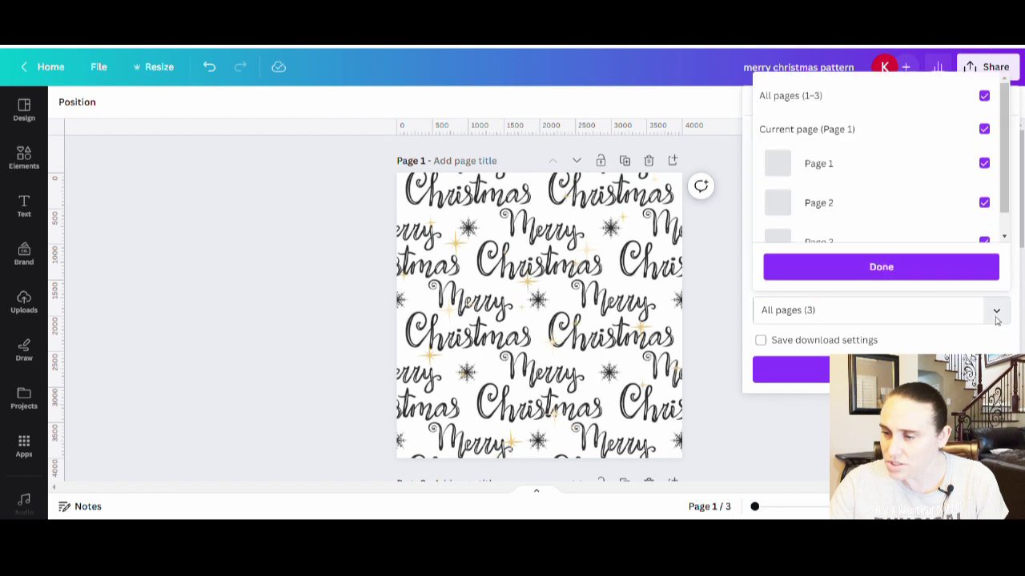
pyautogui.click(984, 95)
pyautogui.click(983, 163)
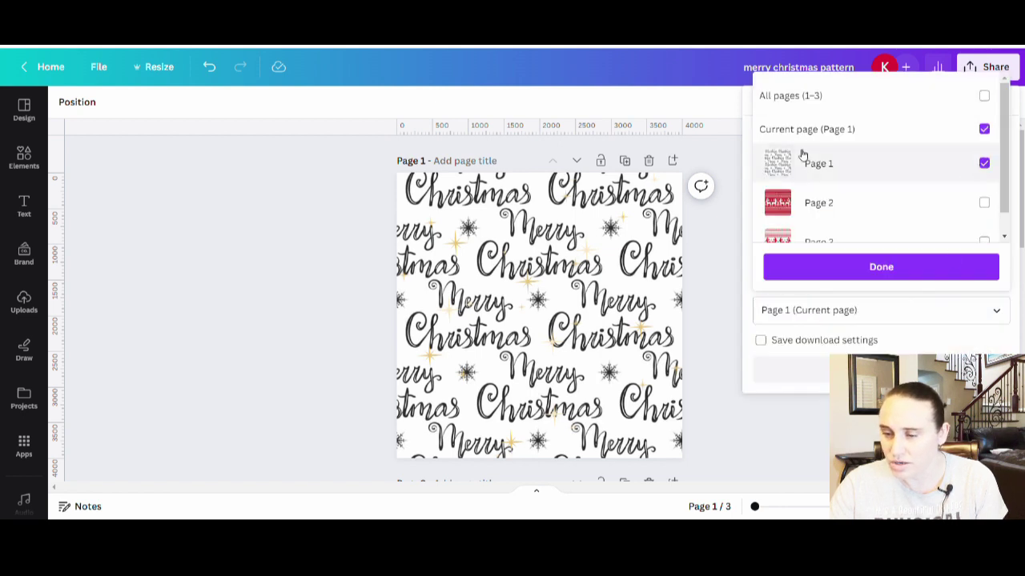
pyautogui.click(913, 267)
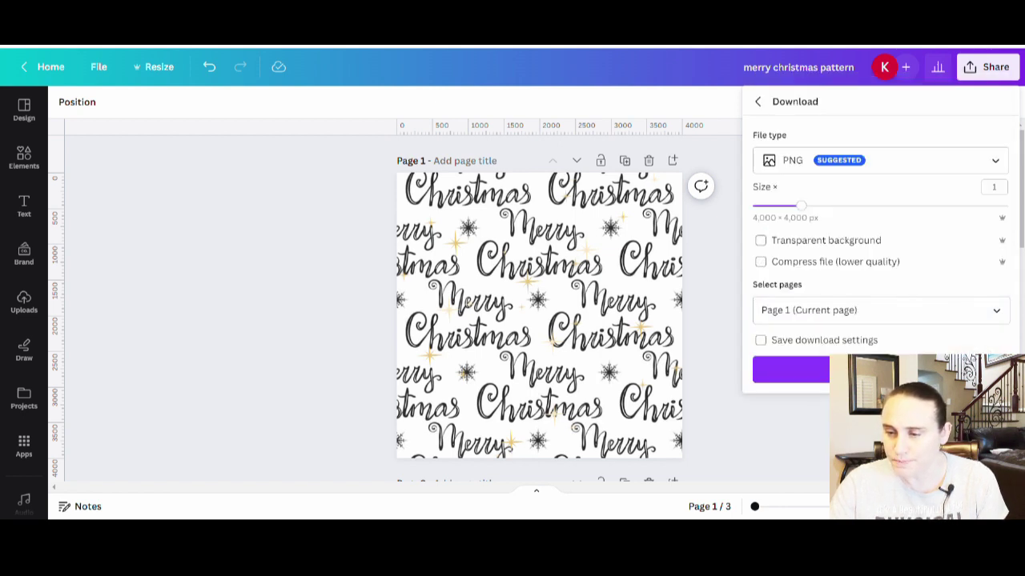
pyautogui.click(848, 369)
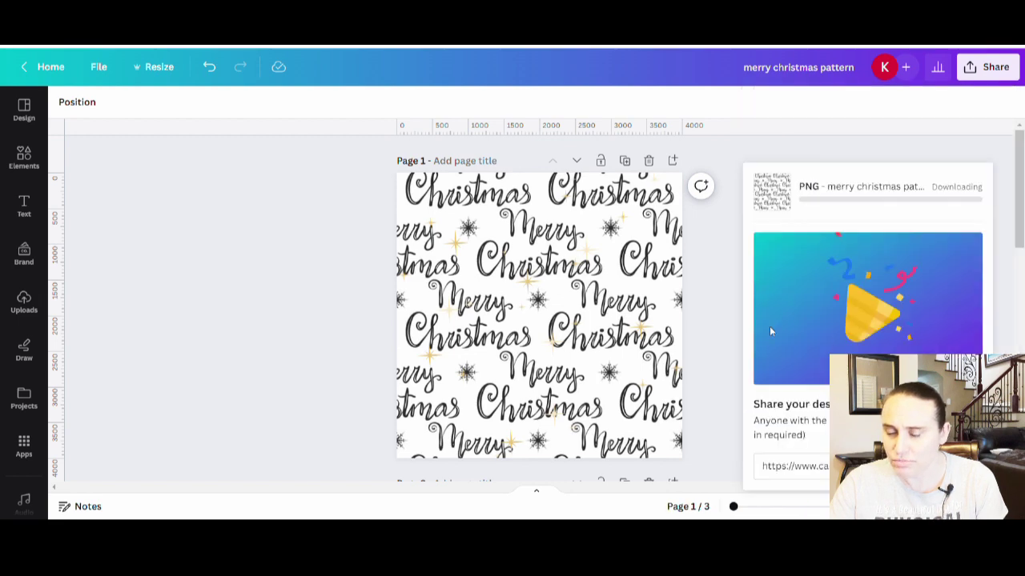
# Rename the design as "christmas sweater red pattern" to match page 2.
pyautogui.scroll(-3, 213, 277)
pyautogui.scroll(-4, 213, 277)
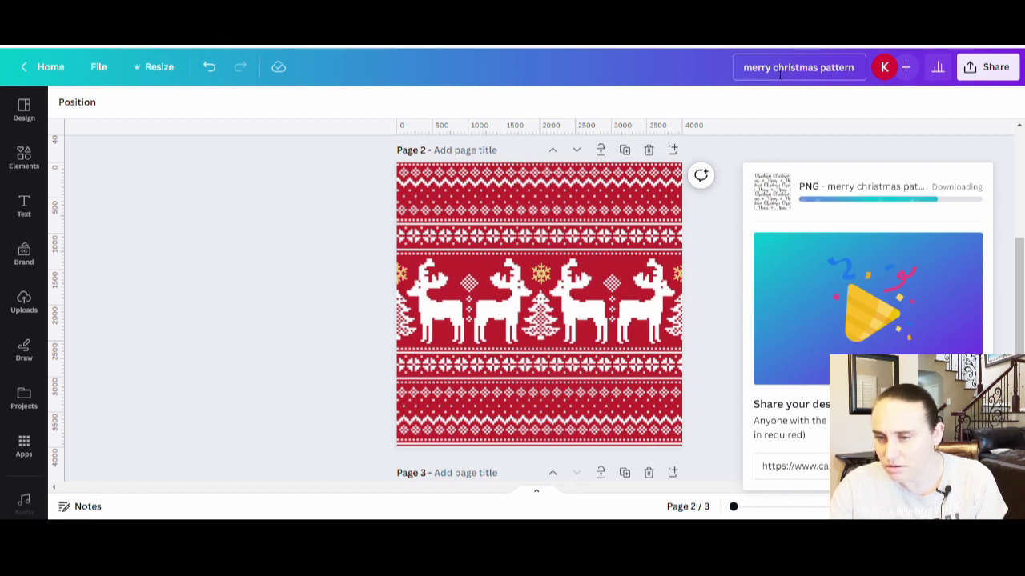
pyautogui.click(808, 67)
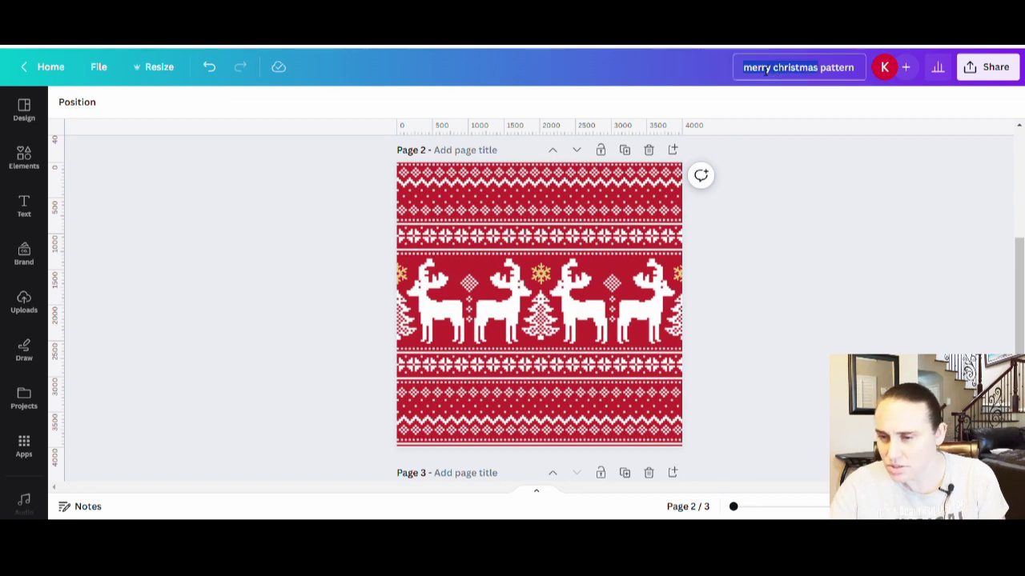
pyautogui.click(819, 67)
pyautogui.write('sweater red')
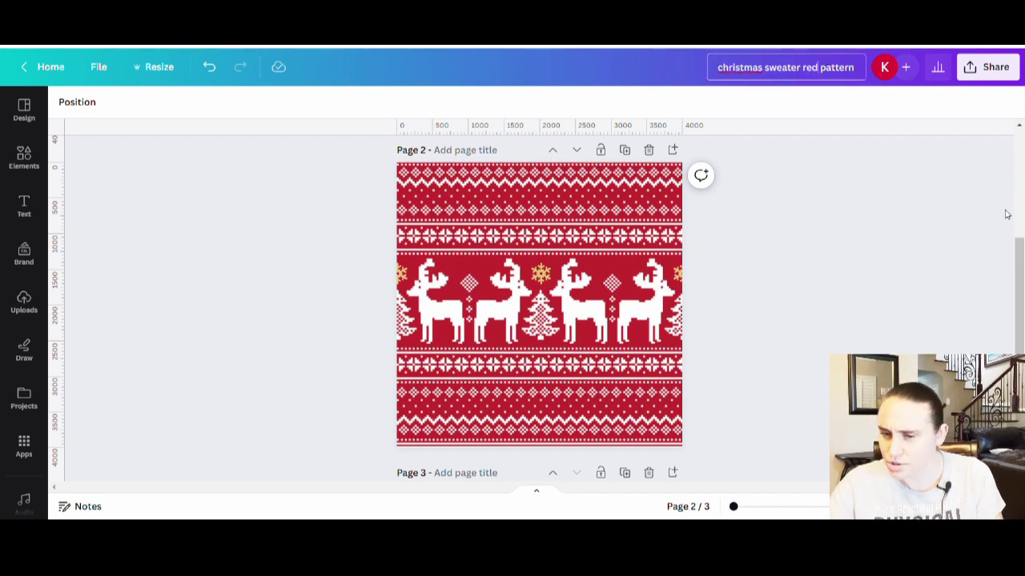
pyautogui.click(1006, 215)
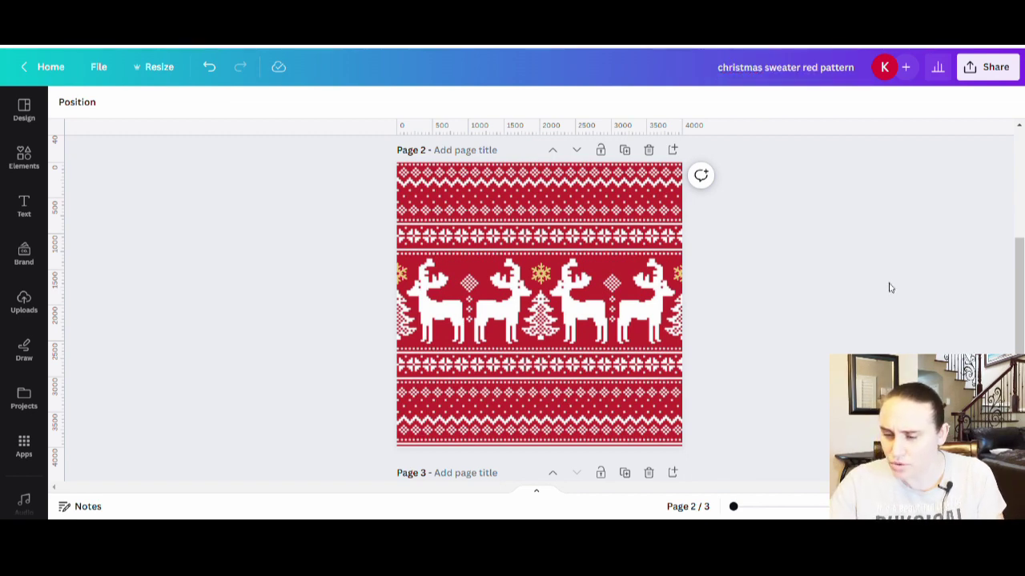
# Download only page 2, the red sweater pattern, as a PNG at 4,000 × 4,000 px.
pyautogui.click(978, 72)
pyautogui.click(792, 402)
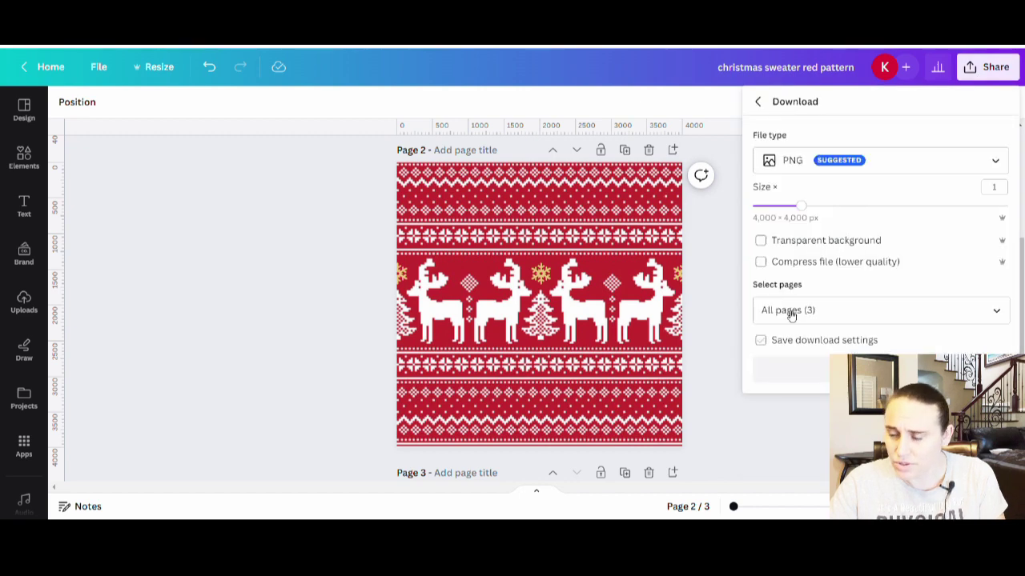
pyautogui.click(995, 313)
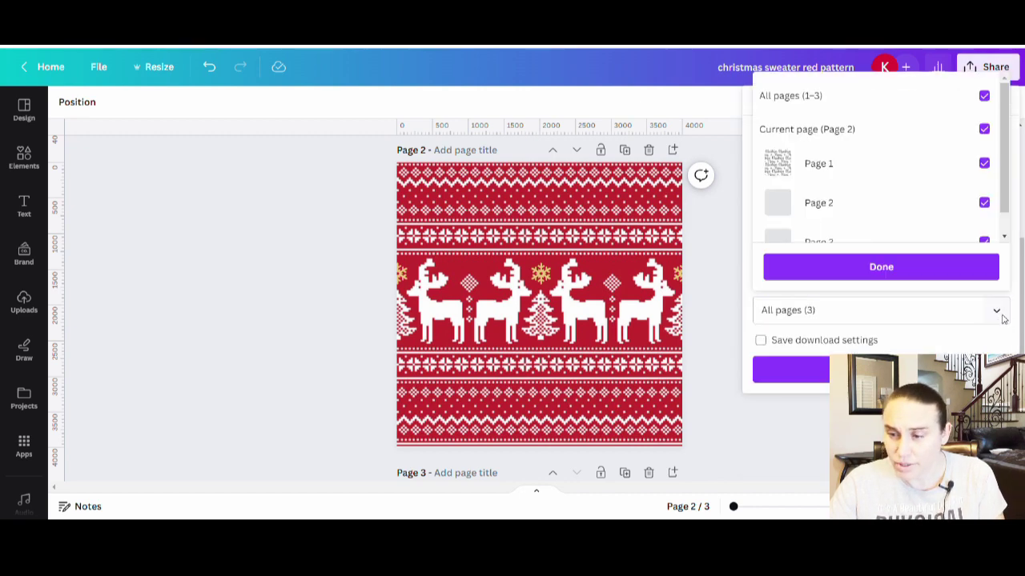
pyautogui.click(984, 96)
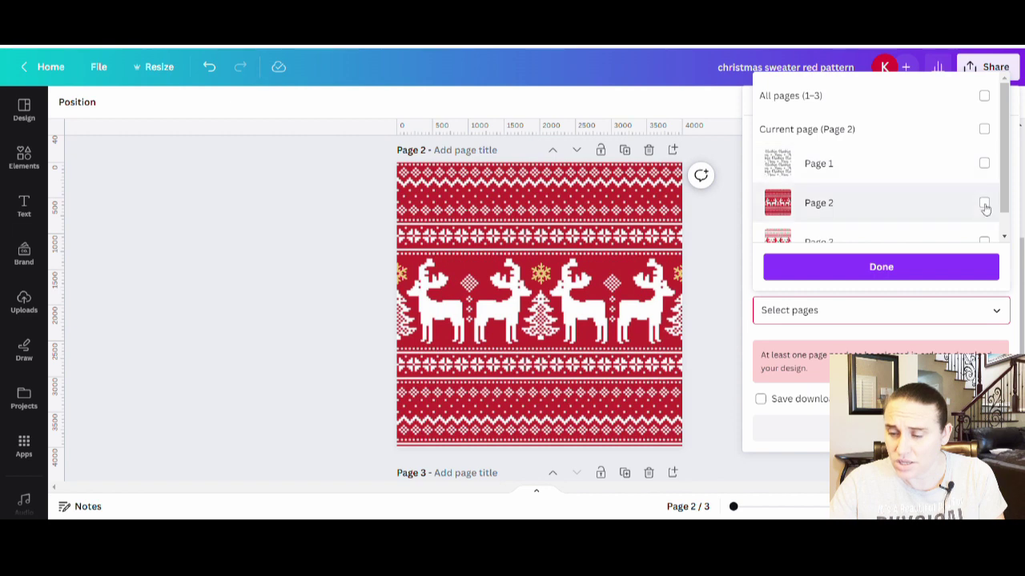
pyautogui.click(984, 203)
pyautogui.click(909, 277)
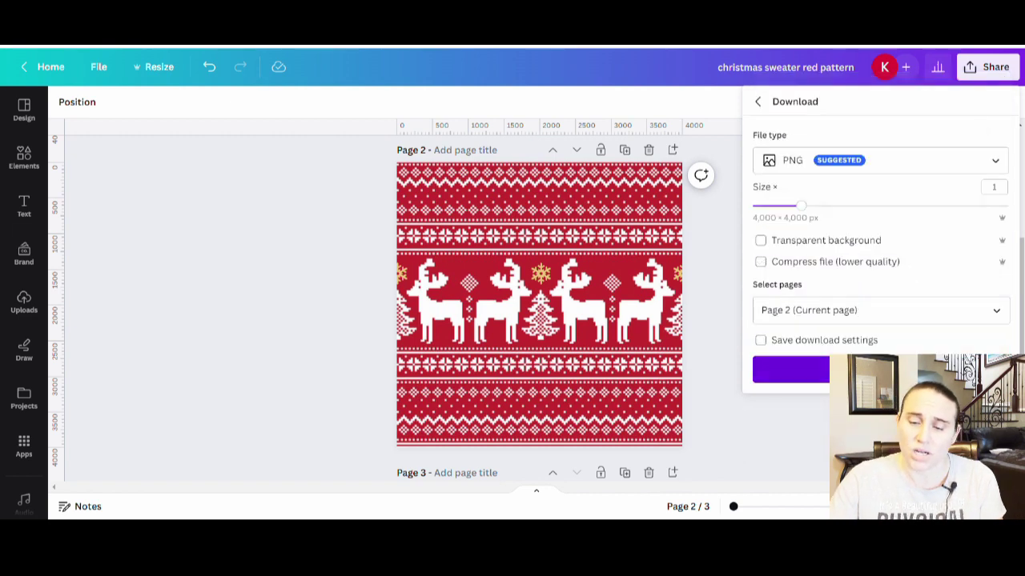
pyautogui.click(905, 370)
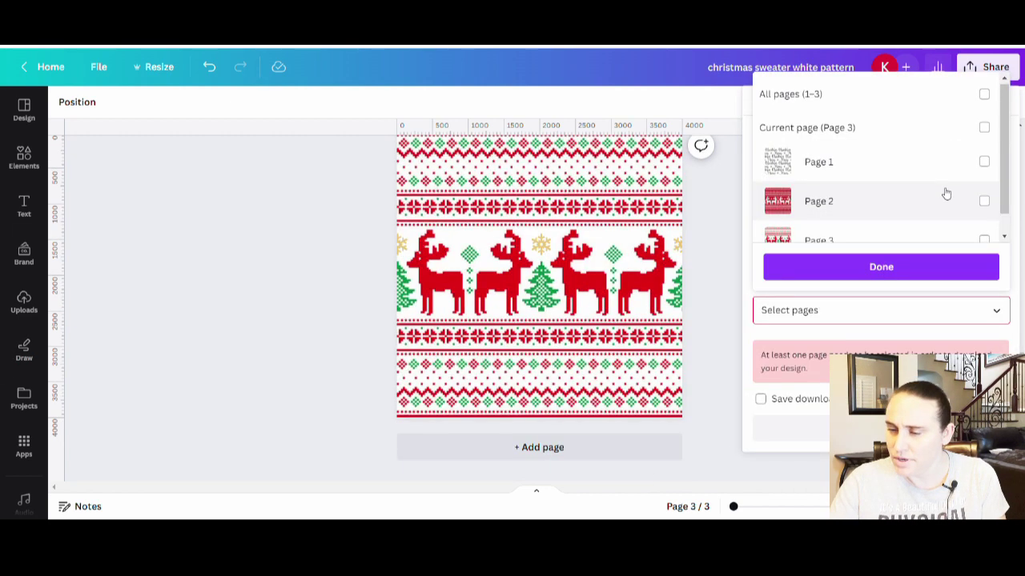
# Download only page 3, the white sweater pattern, as a PNG at size 1 (4,000 × 4,000 px).
pyautogui.scroll(-1, 944, 192)
pyautogui.click(984, 218)
pyautogui.click(956, 266)
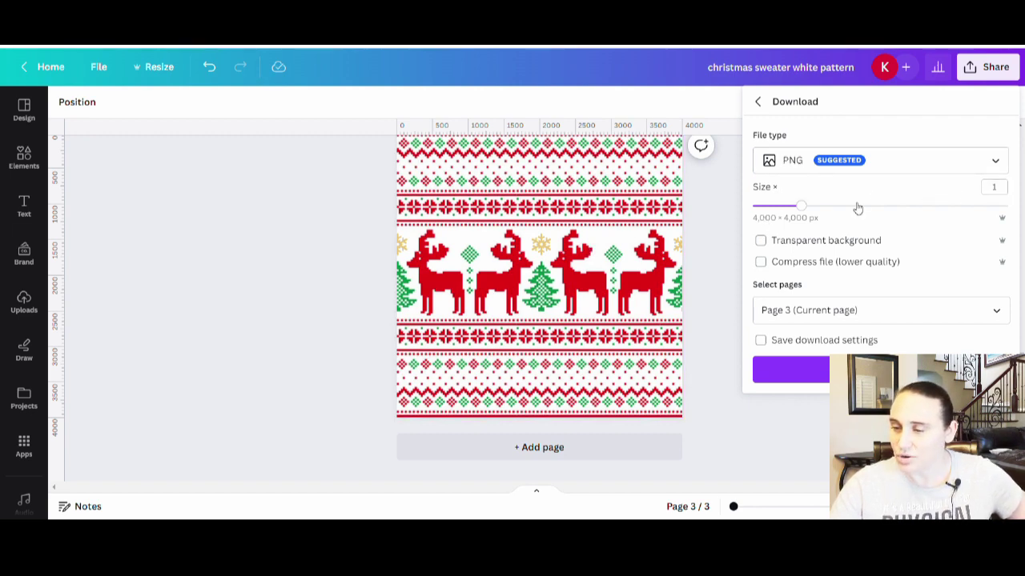
pyautogui.moveTo(805, 207); pyautogui.dragTo(849, 206)
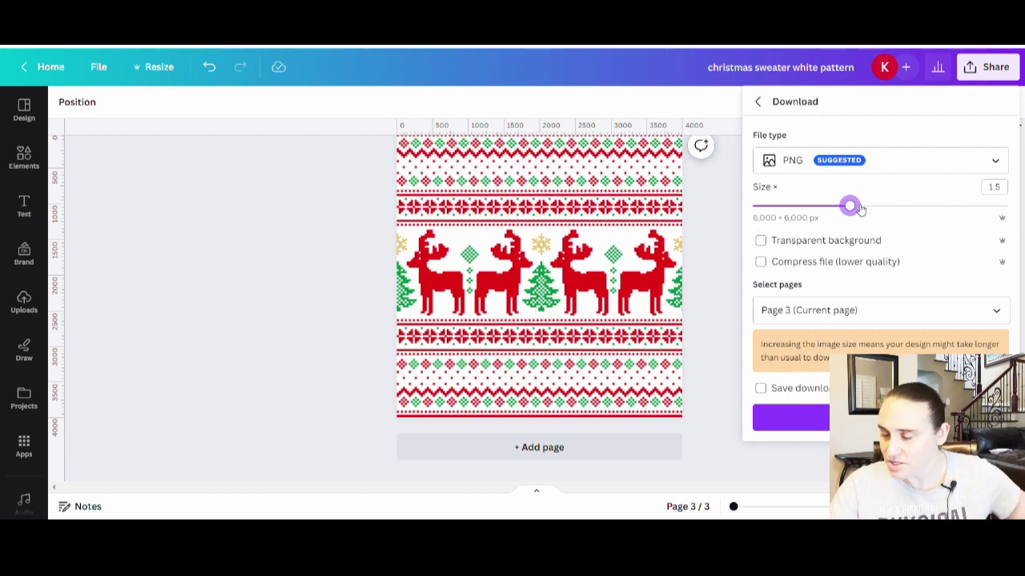
pyautogui.moveTo(855, 208); pyautogui.dragTo(803, 209)
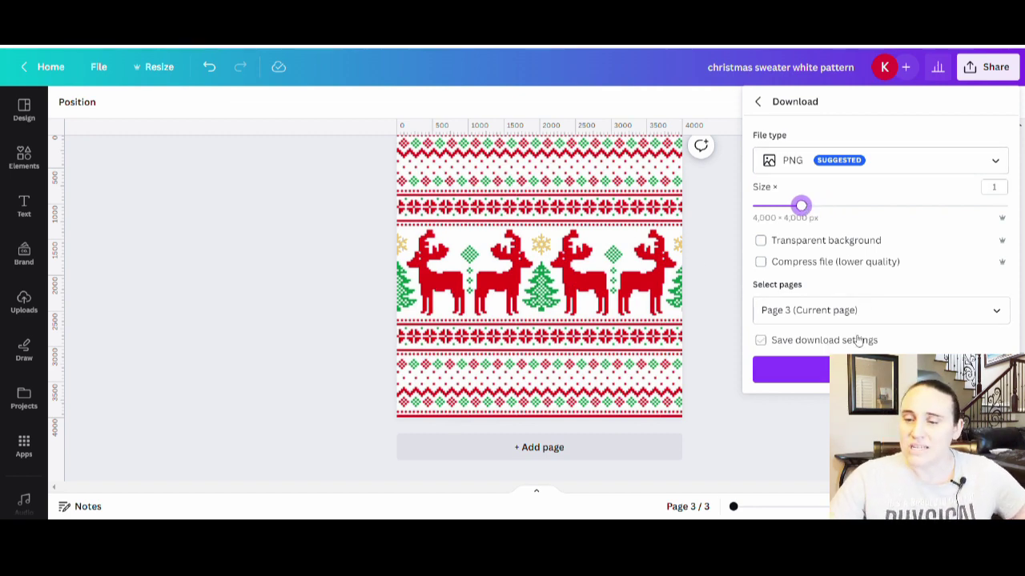
pyautogui.click(789, 369)
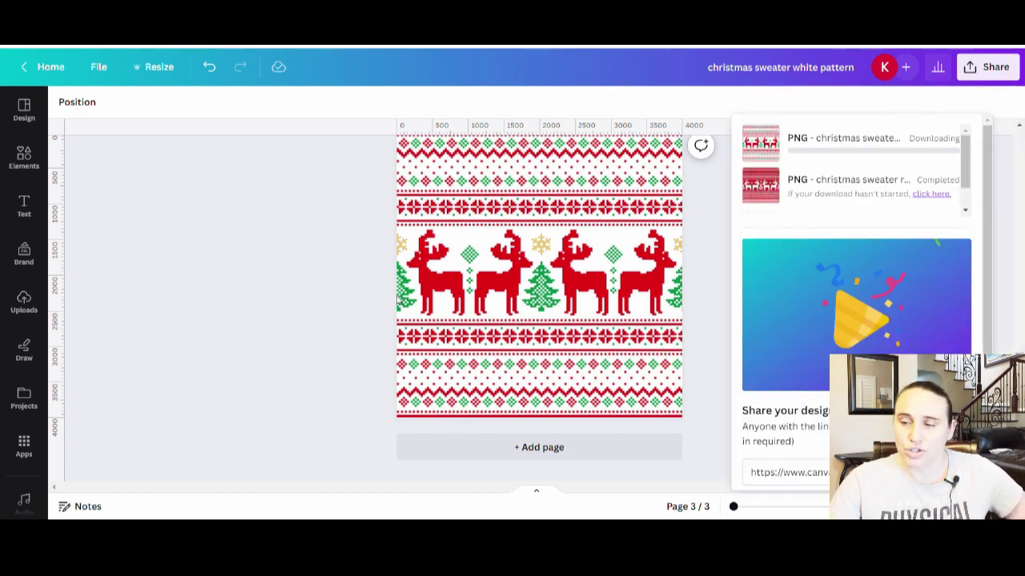
pyautogui.click(276, 242)
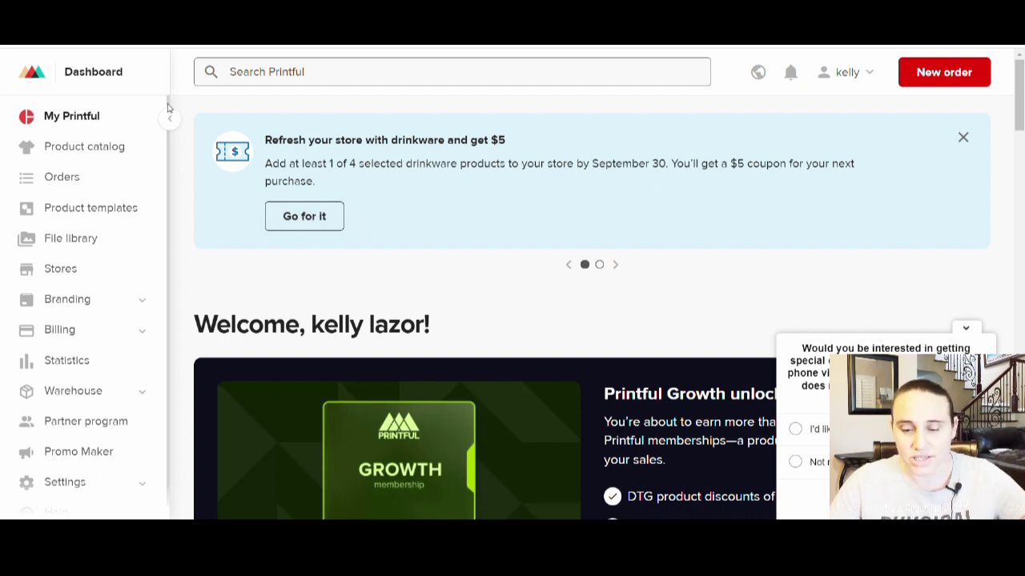
# In Printful, go to the product templates and start creating a new template.
pyautogui.click(74, 215)
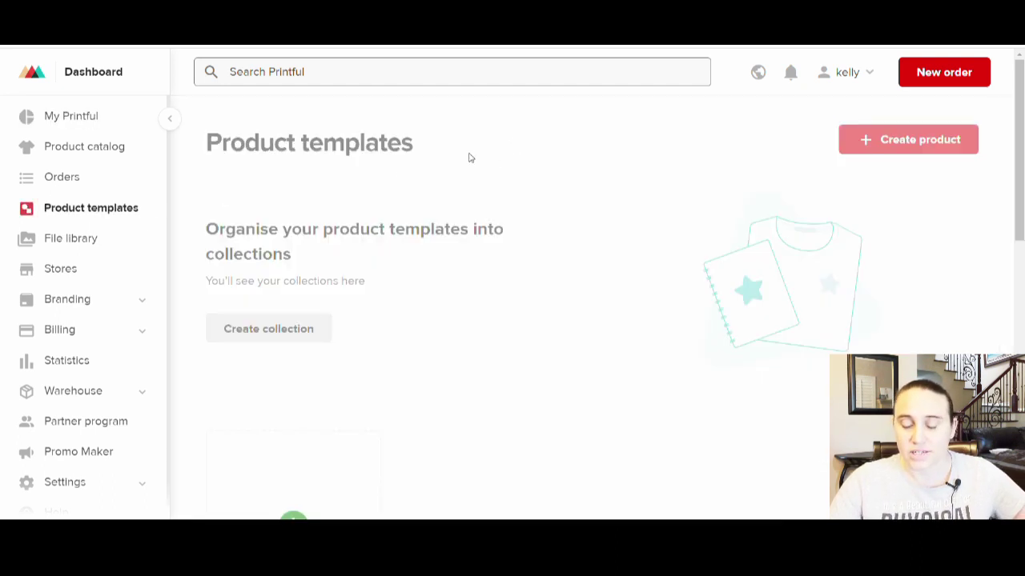
pyautogui.scroll(-3, 470, 158)
pyautogui.click(277, 388)
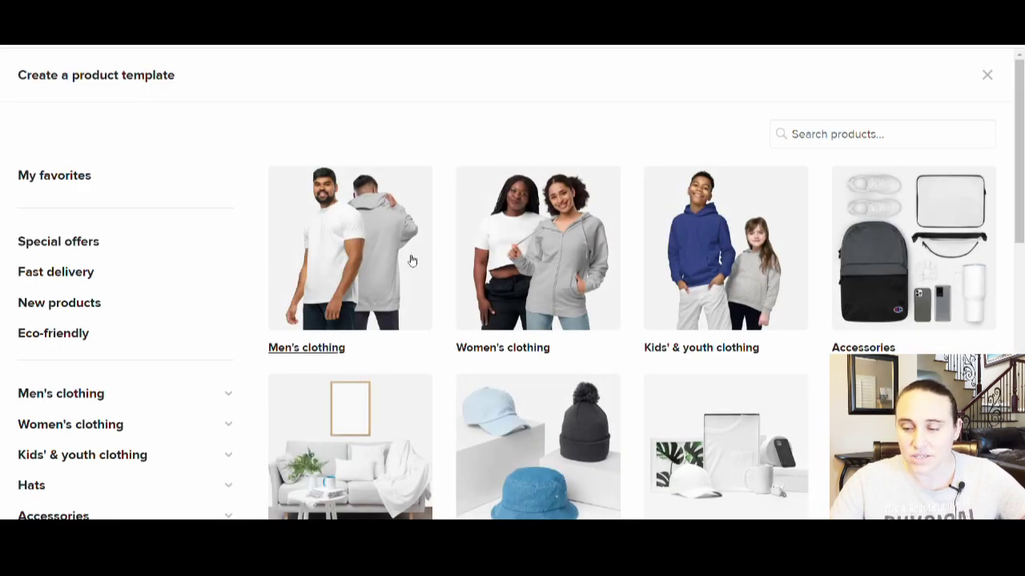
# Browse the men's clothing categories and open the Sweatshirts category.
pyautogui.click(313, 253)
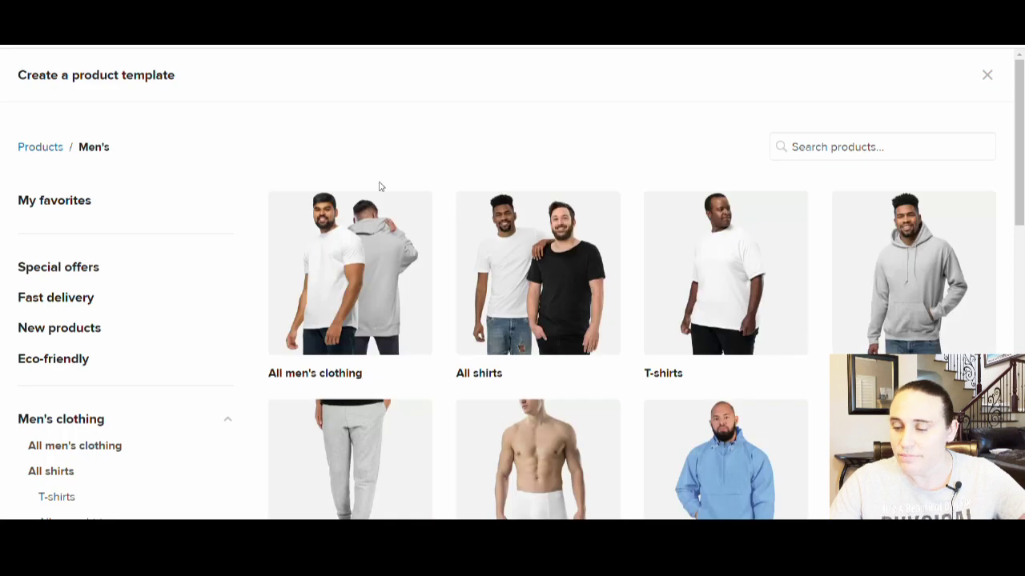
pyautogui.scroll(-1, 450, 165)
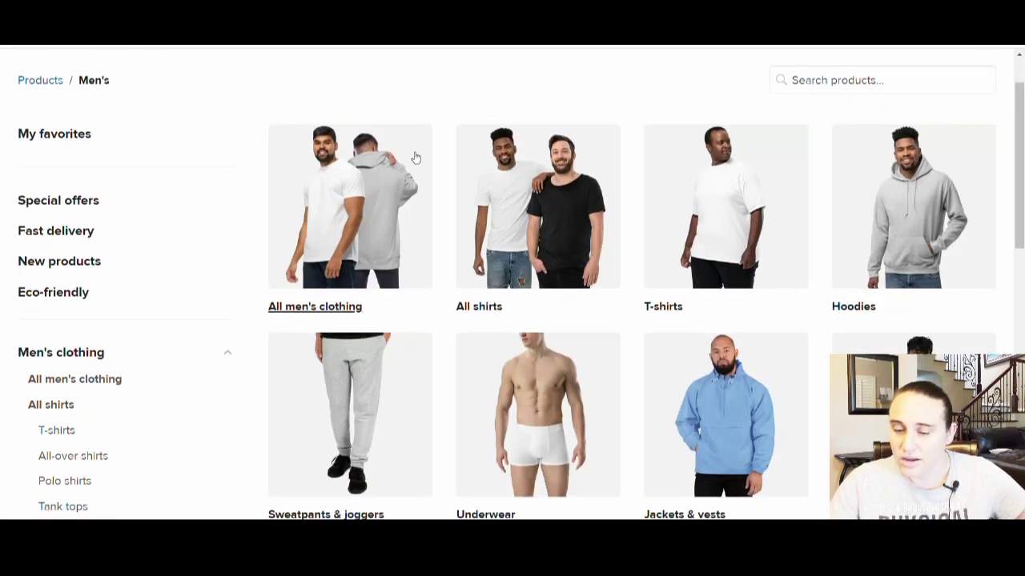
pyautogui.scroll(-2, 520, 168)
pyautogui.scroll(-3, 659, 176)
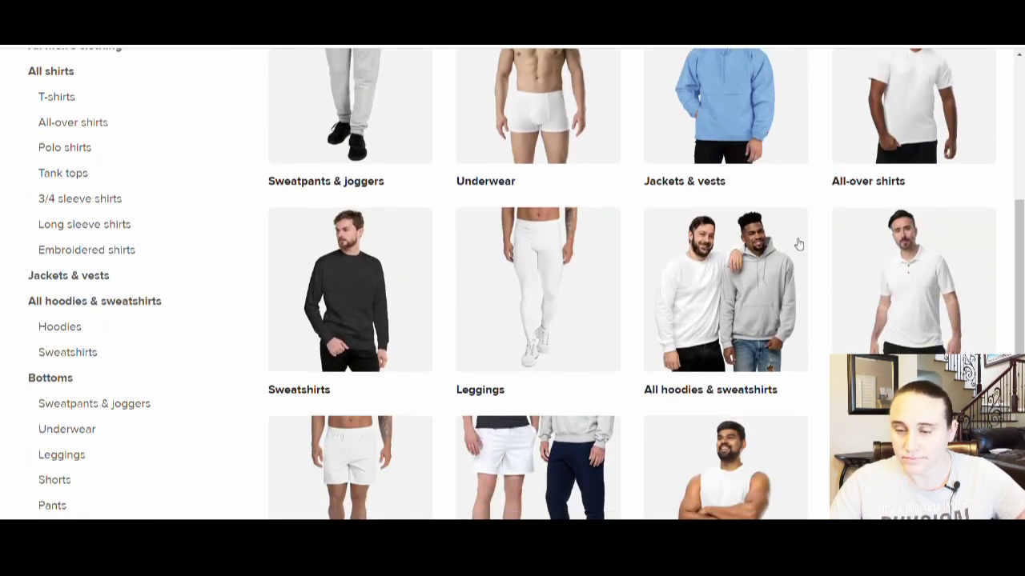
pyautogui.click(349, 329)
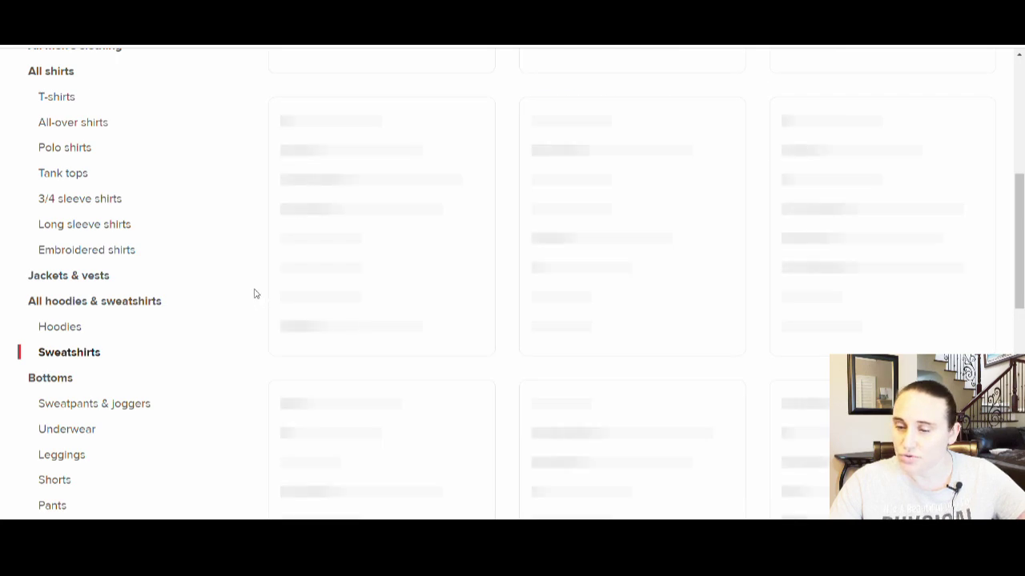
# Choose the All-Over Print Recycled Unisex Sweatshirt as the product for the template.
pyautogui.scroll(3, 676, 200)
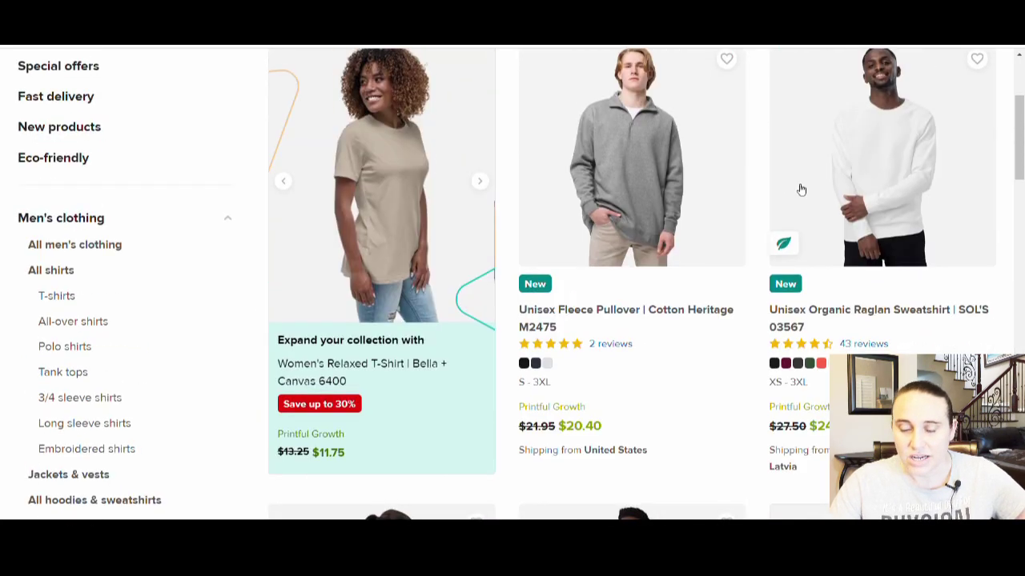
pyautogui.scroll(-6, 720, 240)
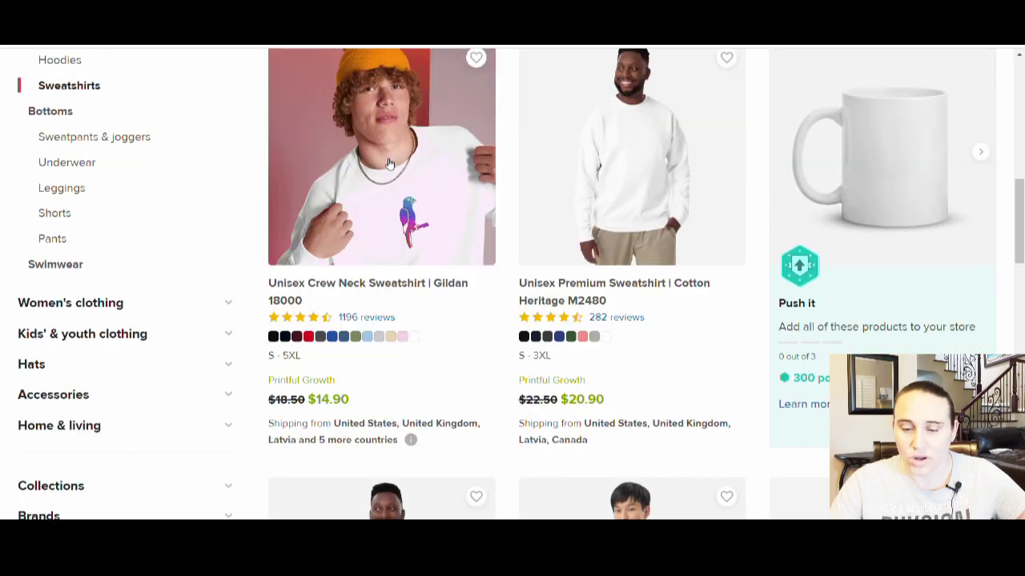
pyautogui.scroll(-5, 389, 165)
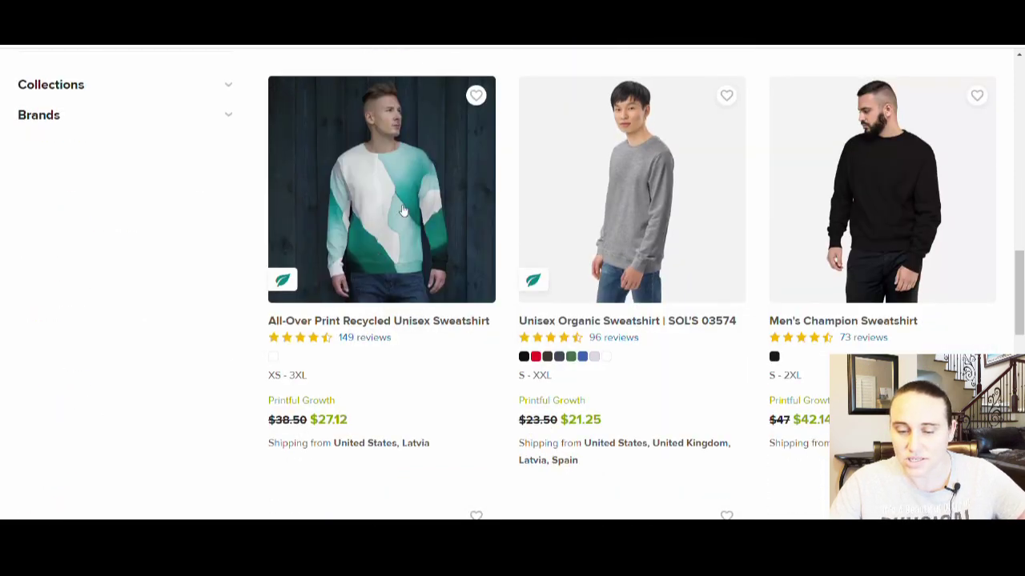
pyautogui.scroll(-1, 401, 215)
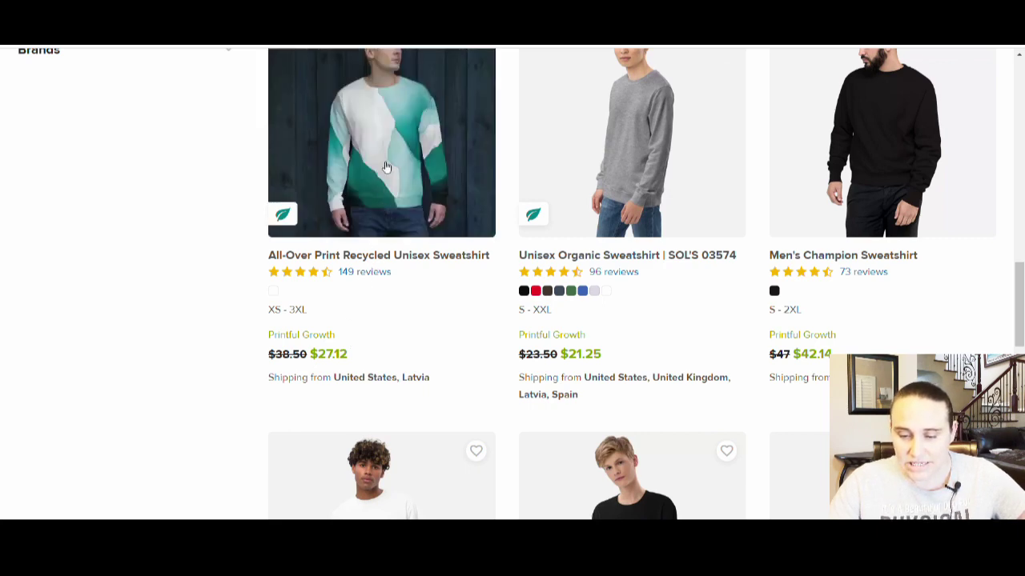
pyautogui.scroll(1, 381, 192)
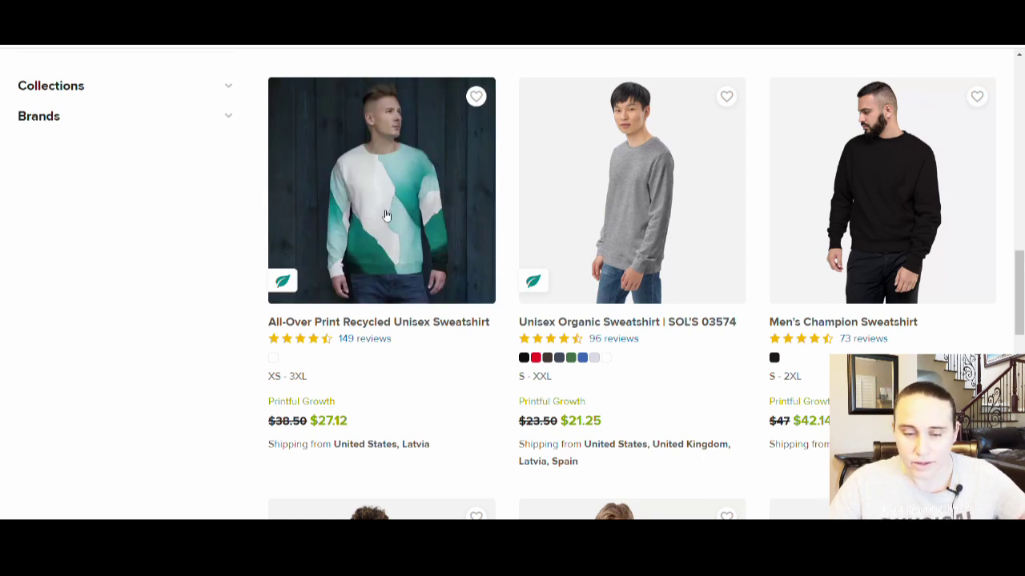
pyautogui.click(385, 178)
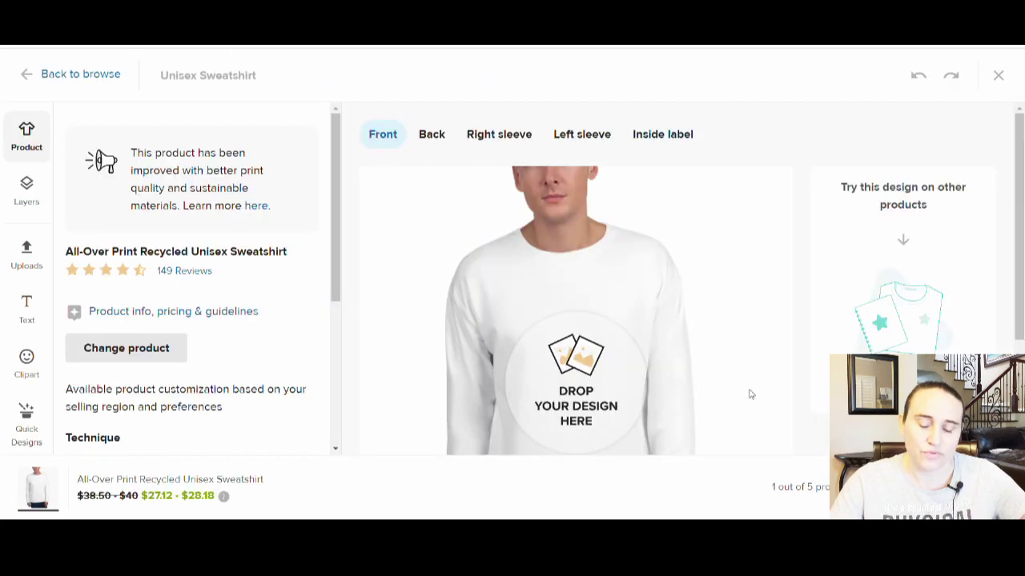
# Upload the three Christmas pattern PNGs to the file library and apply christmas-sweater-white-pattern.png to the sweatshirt's front.
pyautogui.scroll(-2, 480, 204)
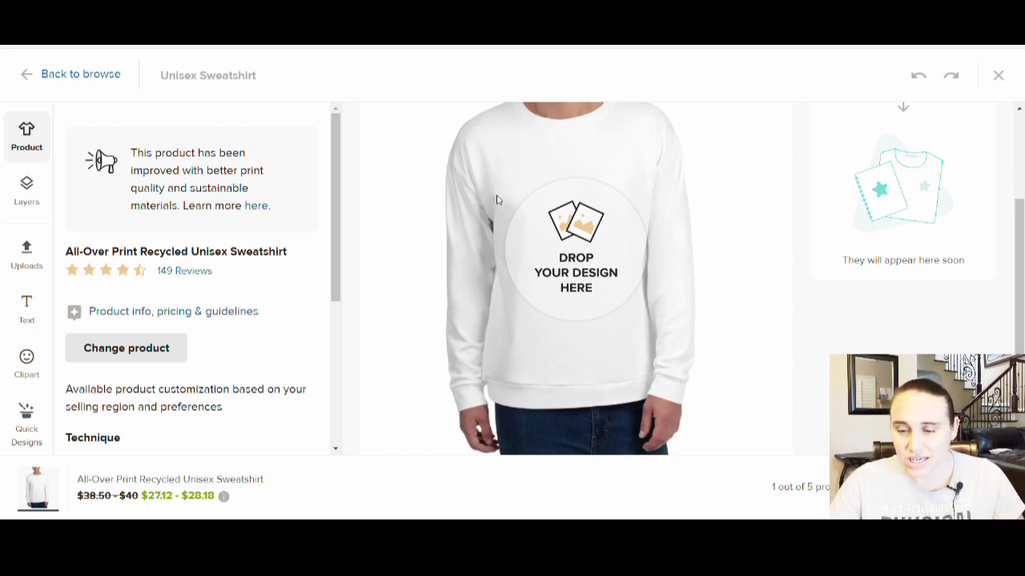
pyautogui.click(576, 266)
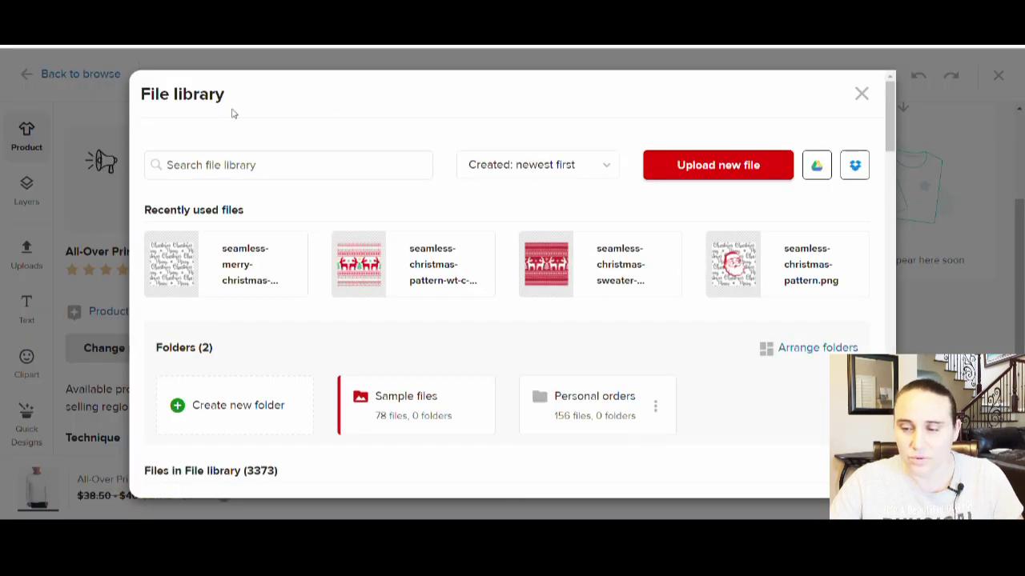
pyautogui.click(661, 164)
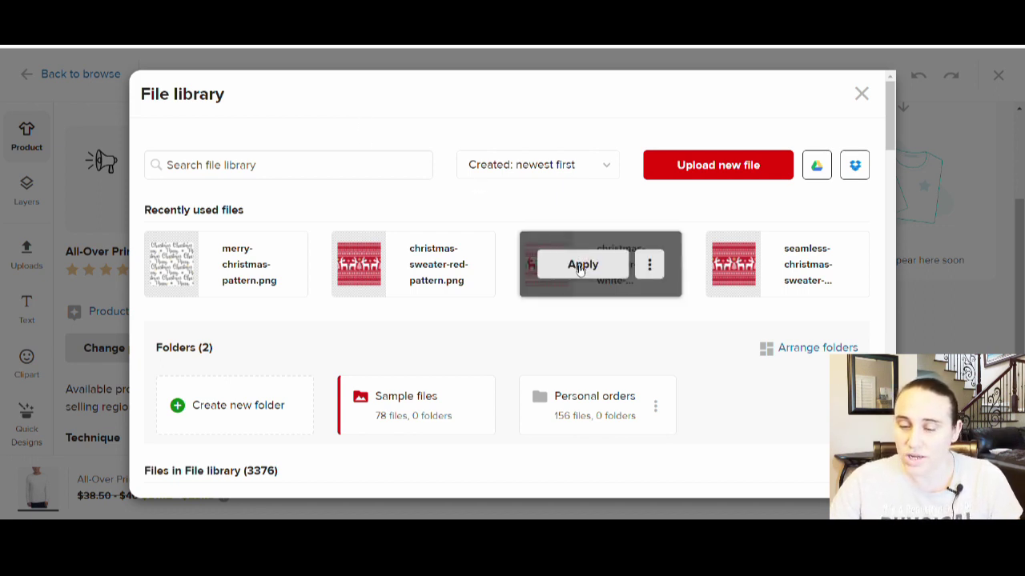
pyautogui.moveTo(587, 284)
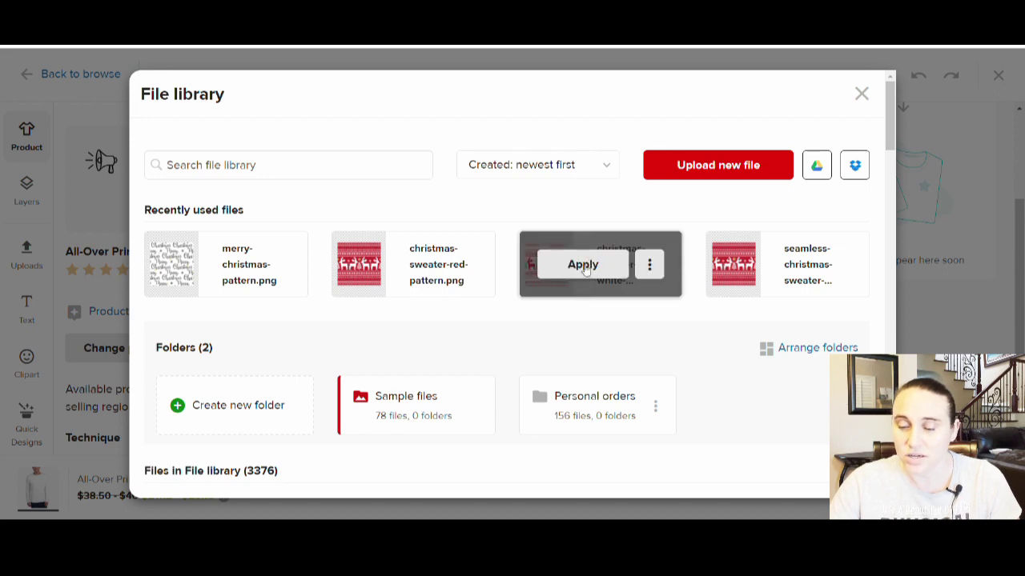
pyautogui.click(586, 267)
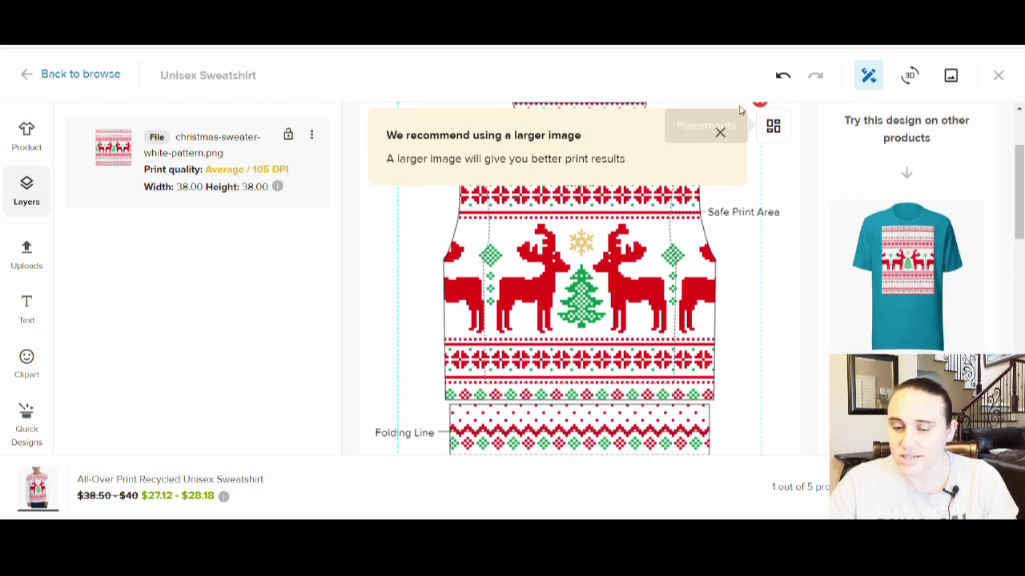
pyautogui.click(717, 133)
# Examine how the white pattern covers the front print area, the folding-line section and the placement diagram.
pyautogui.scroll(-3, 561, 280)
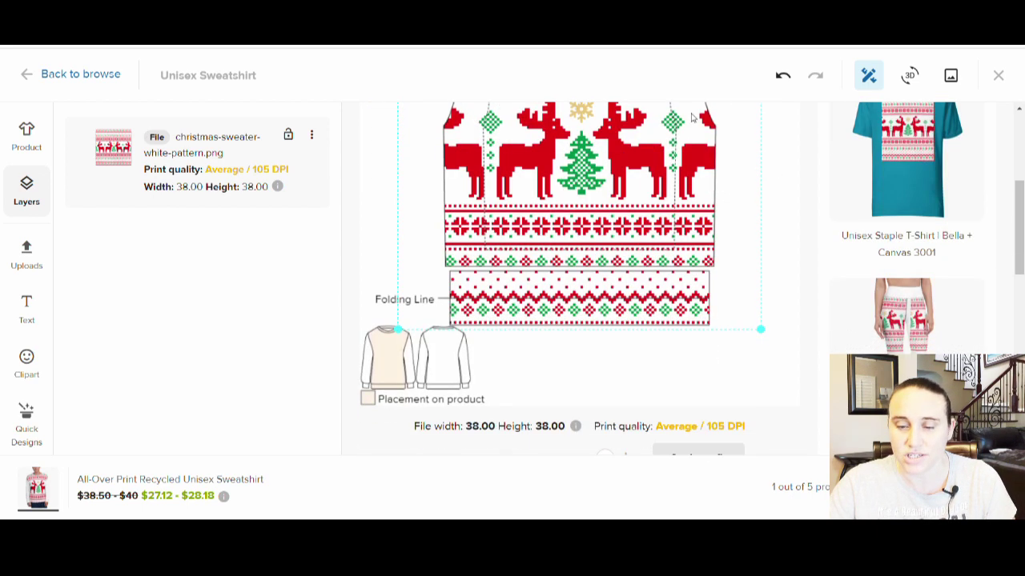
pyautogui.scroll(3, 560, 280)
pyautogui.click(524, 350)
pyautogui.scroll(-5, 524, 350)
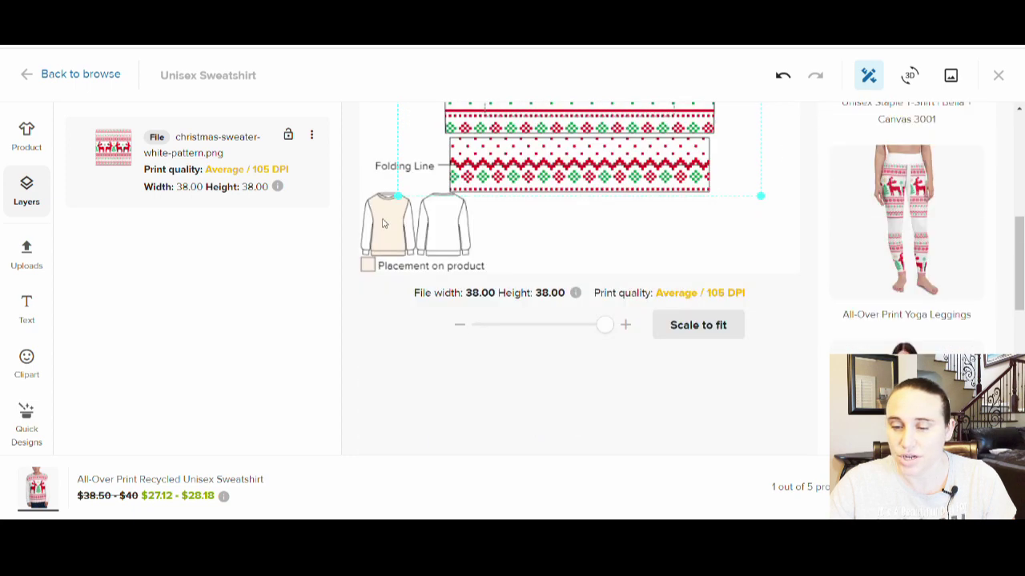
pyautogui.scroll(5, 392, 247)
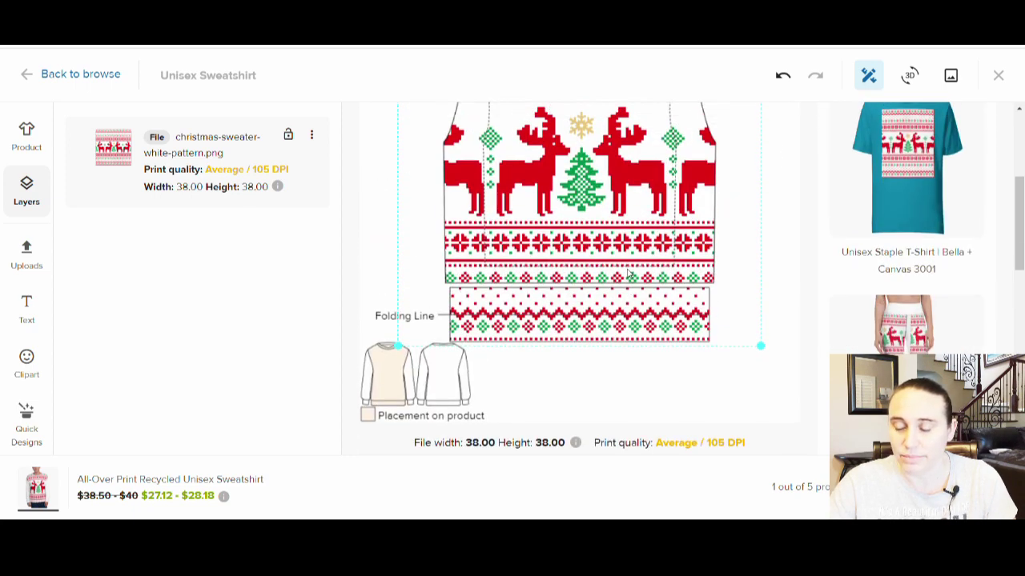
pyautogui.scroll(-3, 535, 189)
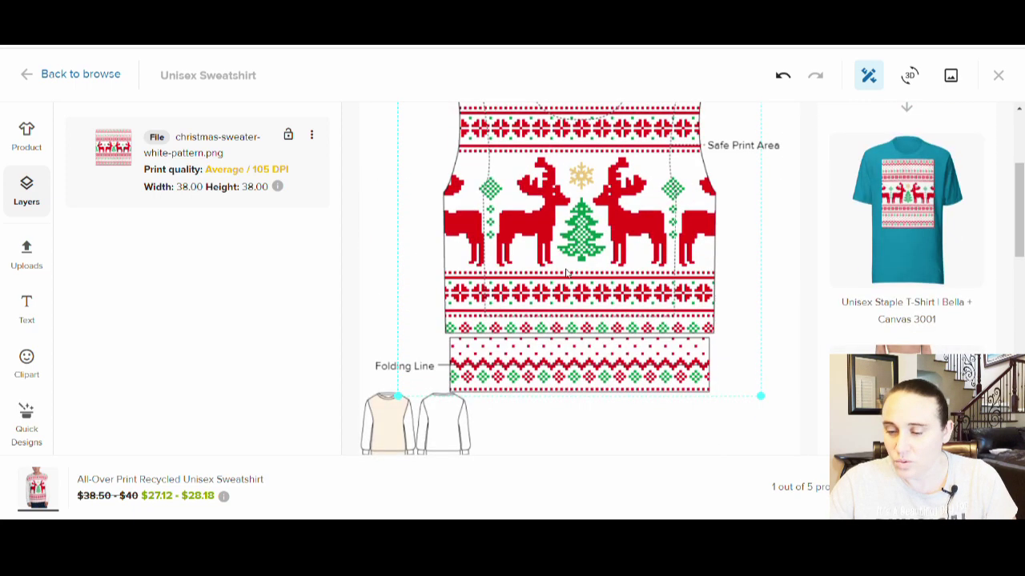
pyautogui.scroll(4, 613, 278)
pyautogui.scroll(-3, 616, 280)
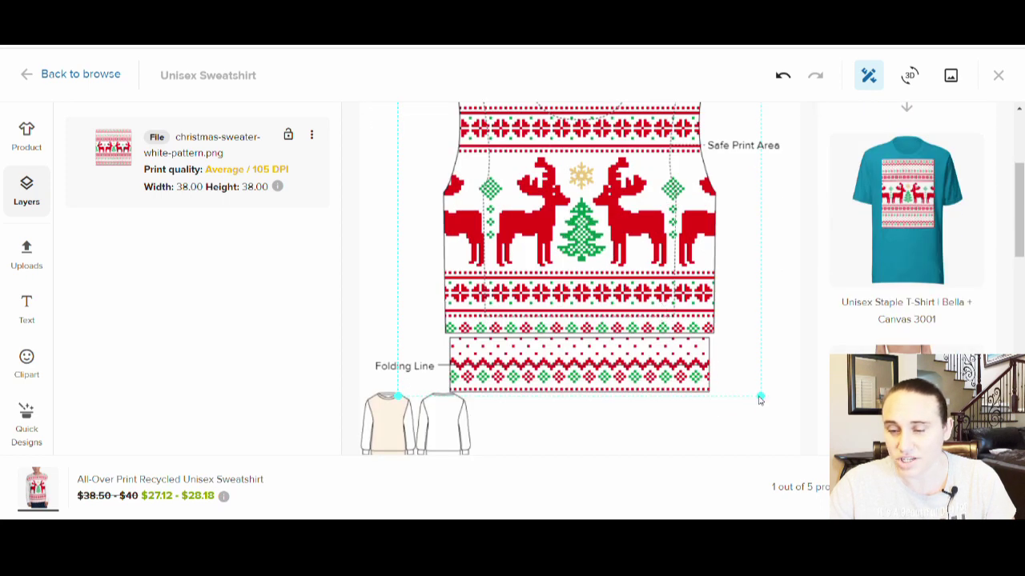
# Scale the front's white pattern down to about 12.66 × 12.69 and repeat it with the Block pattern type.
pyautogui.moveTo(727, 383); pyautogui.dragTo(640, 281)
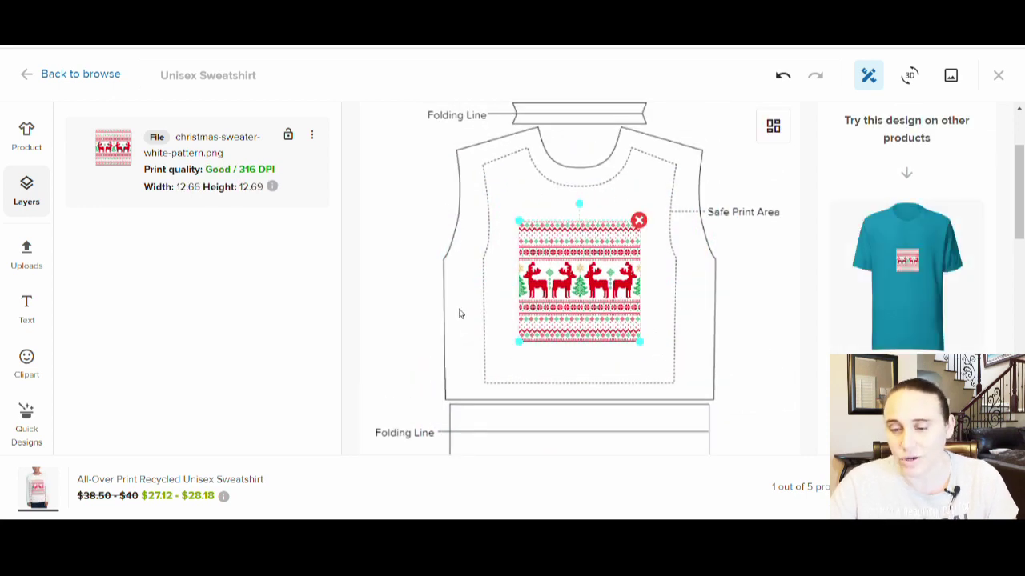
pyautogui.click(574, 316)
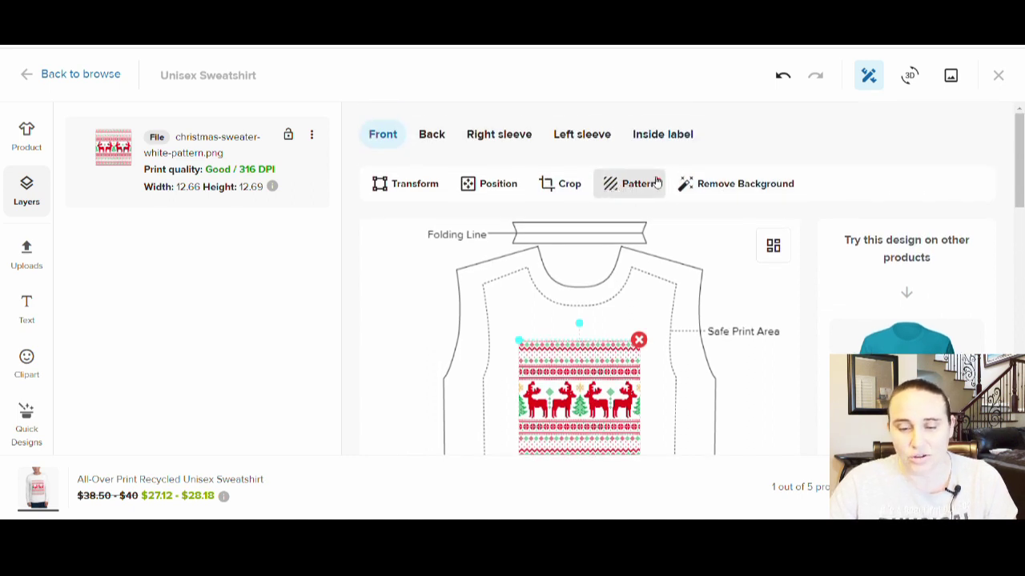
pyautogui.click(629, 187)
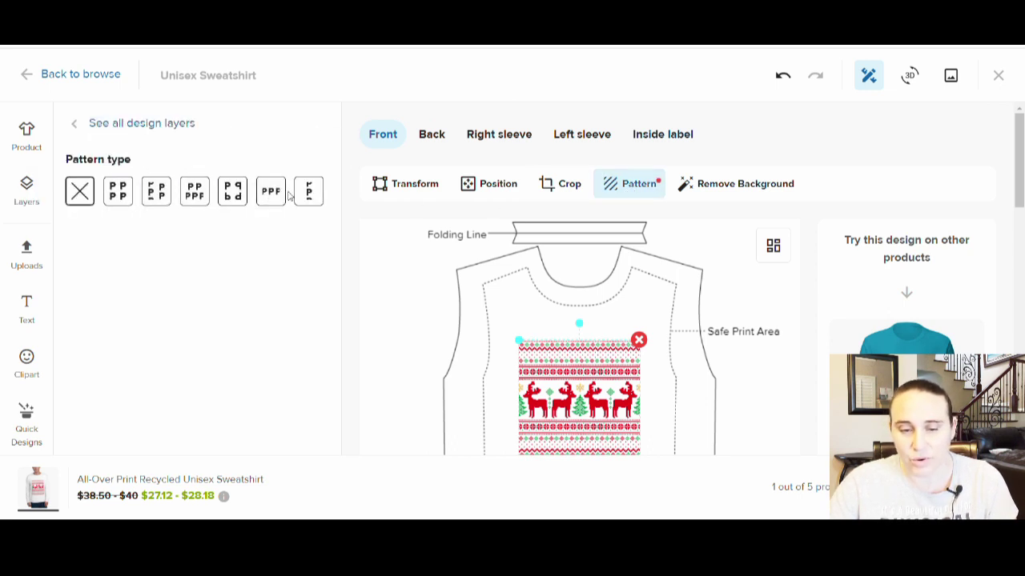
pyautogui.click(118, 196)
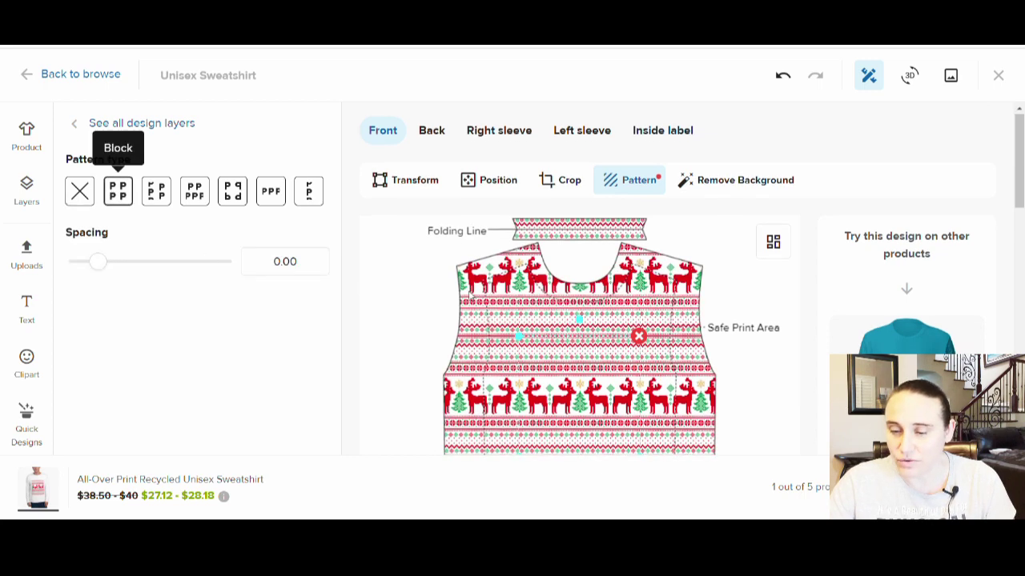
# Shift the repeating white pattern downward on the front so the reindeer rows sit across the chest and lower body.
pyautogui.scroll(-5, 632, 280)
pyautogui.scroll(2, 643, 266)
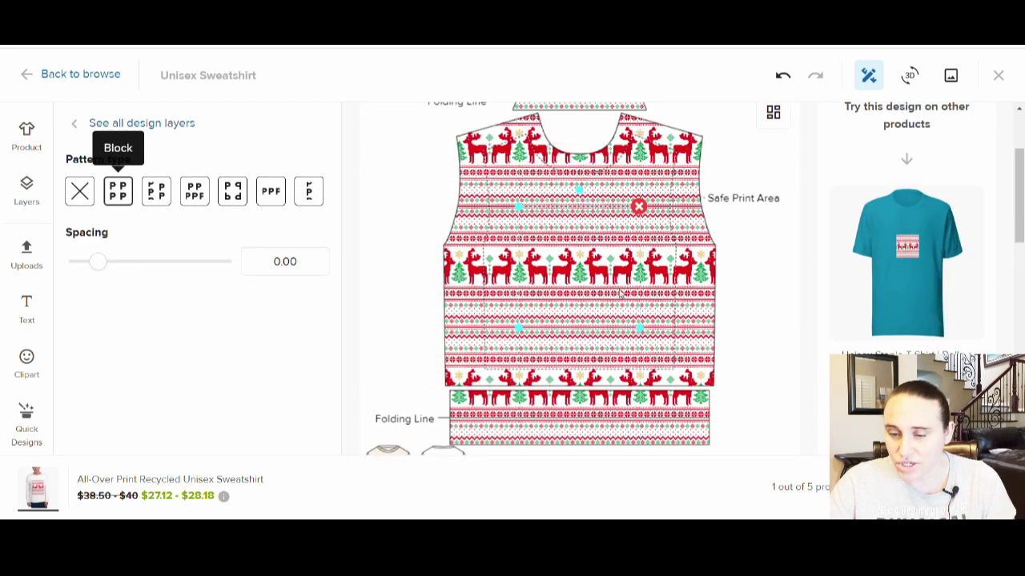
pyautogui.moveTo(606, 251); pyautogui.dragTo(602, 294)
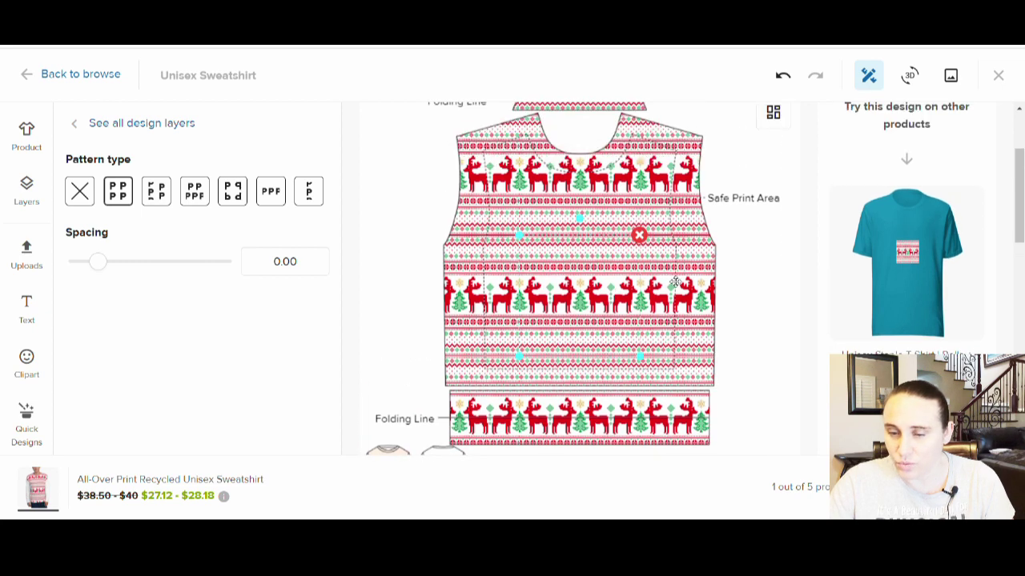
pyautogui.moveTo(601, 270)
pyautogui.mouseDown()
pyautogui.moveTo(598, 283)
pyautogui.moveTo(590, 277)
pyautogui.mouseUp()
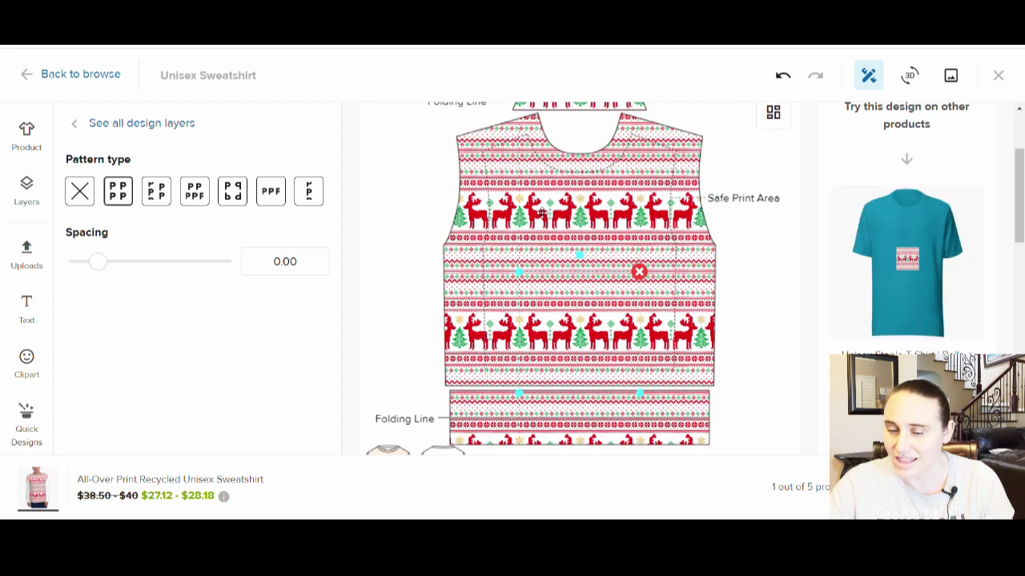
# Examine the front's repeating pattern from collar to hem, including its file width, height and print quality.
pyautogui.scroll(-1, 696, 214)
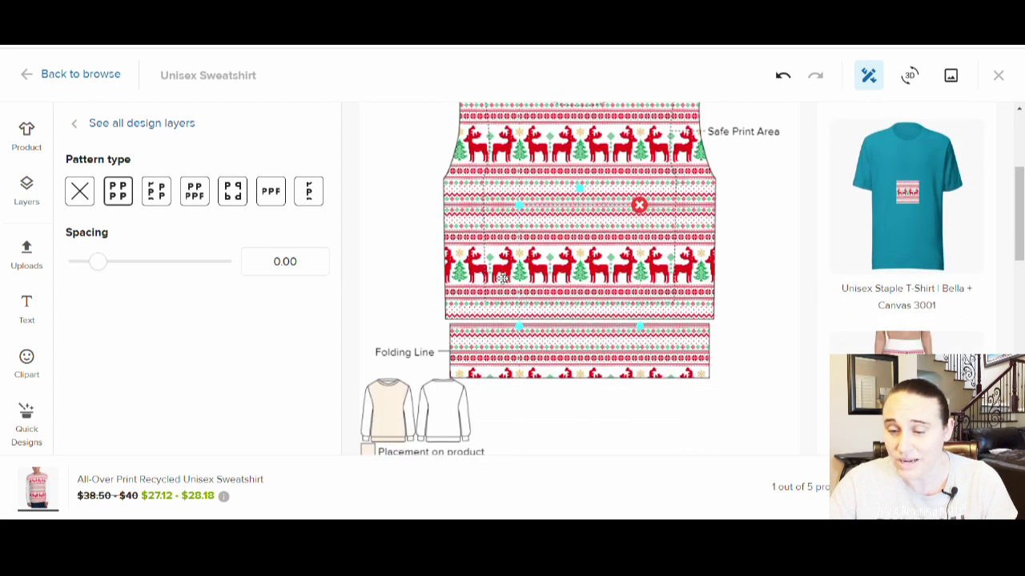
pyautogui.scroll(1, 629, 238)
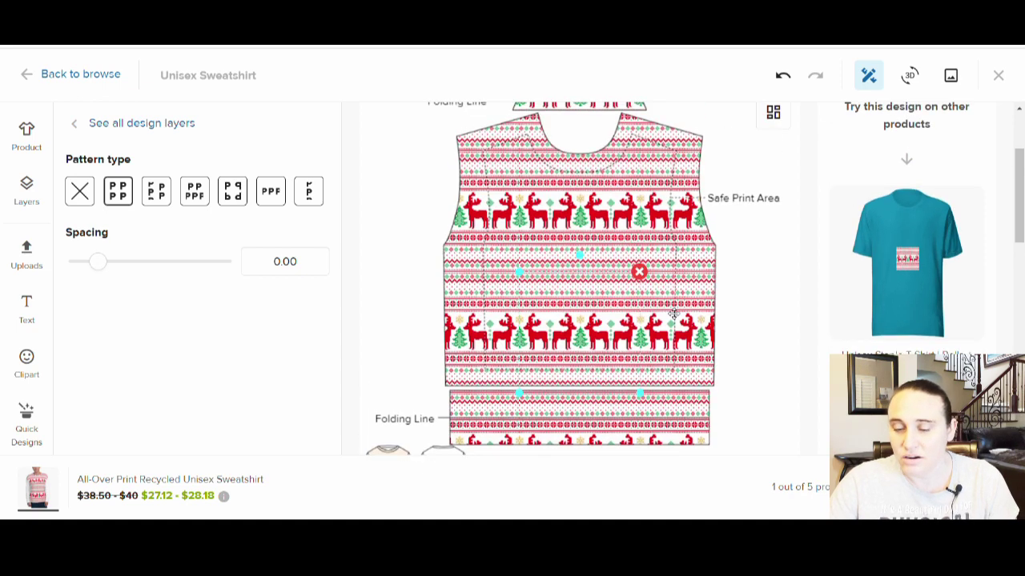
pyautogui.scroll(2, 663, 303)
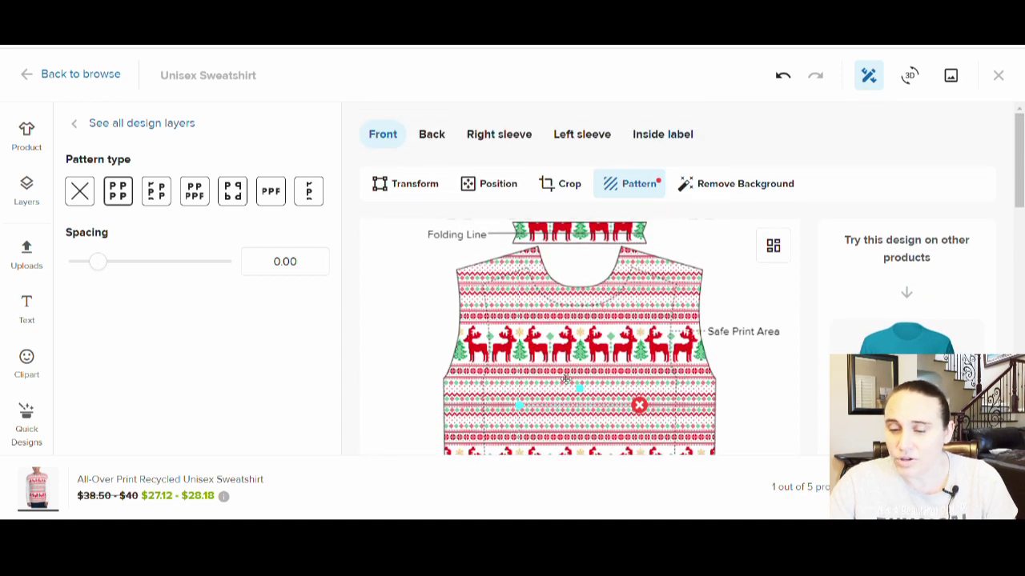
pyautogui.scroll(-5, 579, 313)
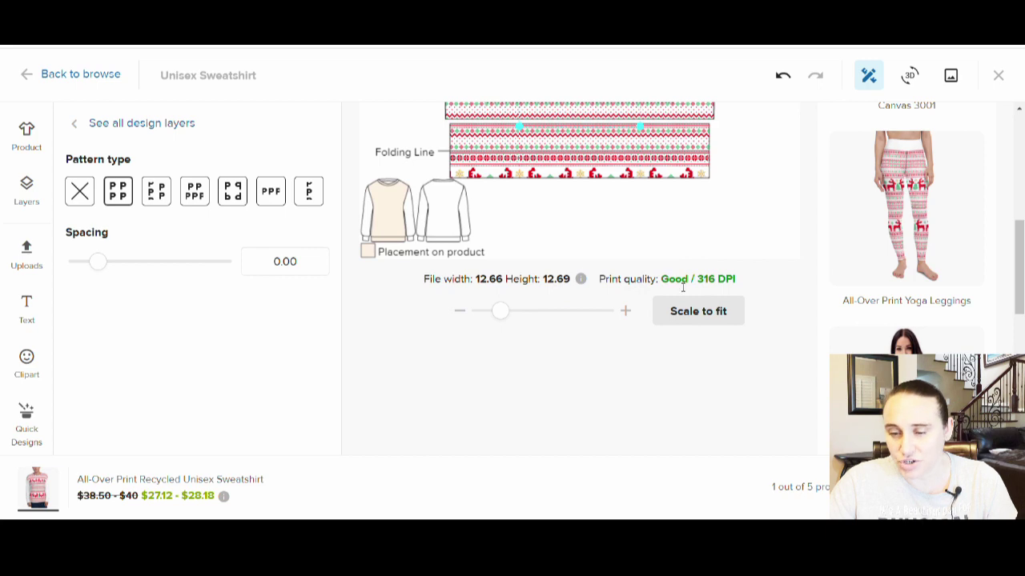
pyautogui.scroll(5, 715, 282)
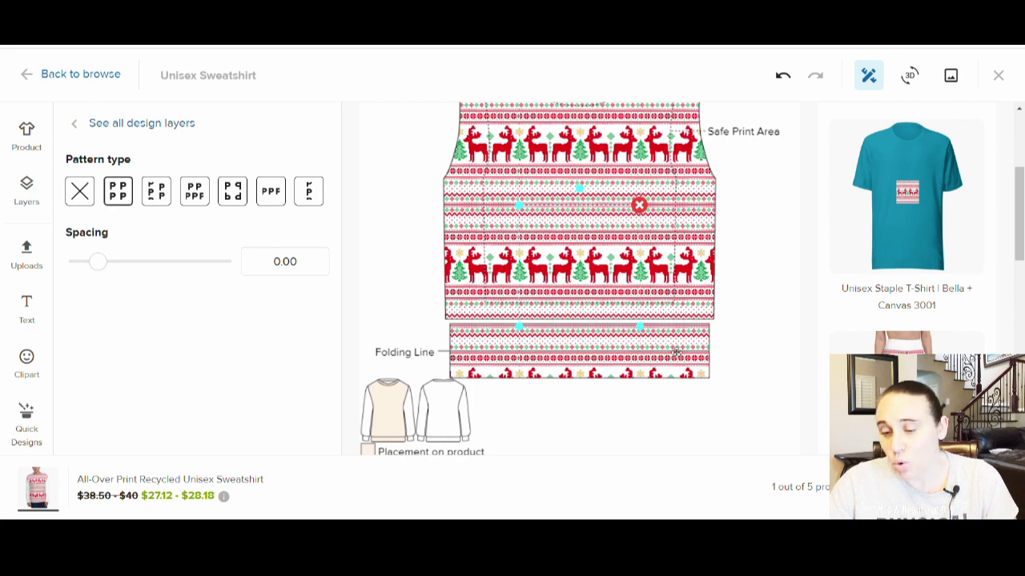
pyautogui.scroll(-1, 630, 291)
pyautogui.scroll(-2, 630, 291)
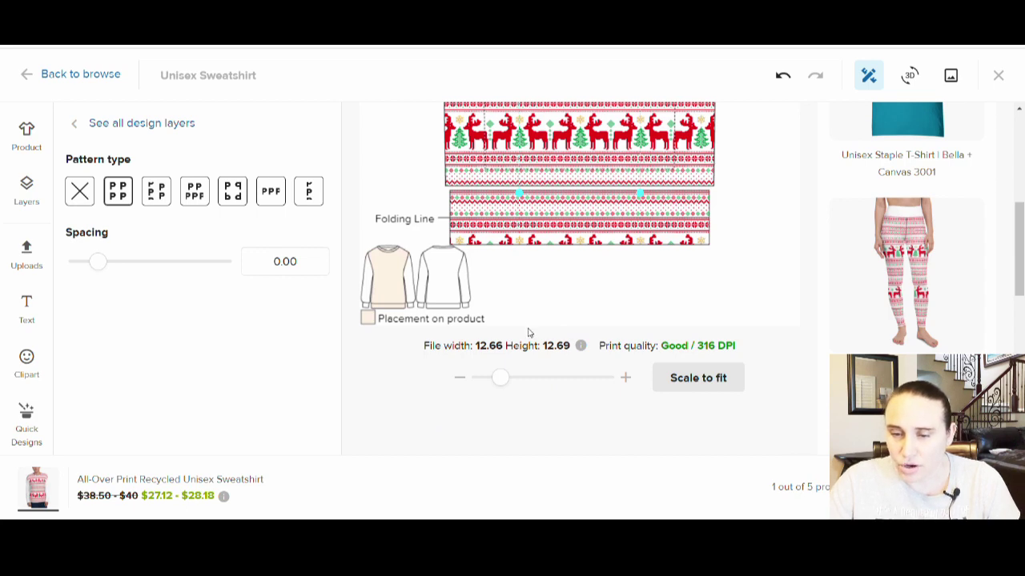
pyautogui.scroll(2, 573, 301)
pyautogui.scroll(1, 520, 240)
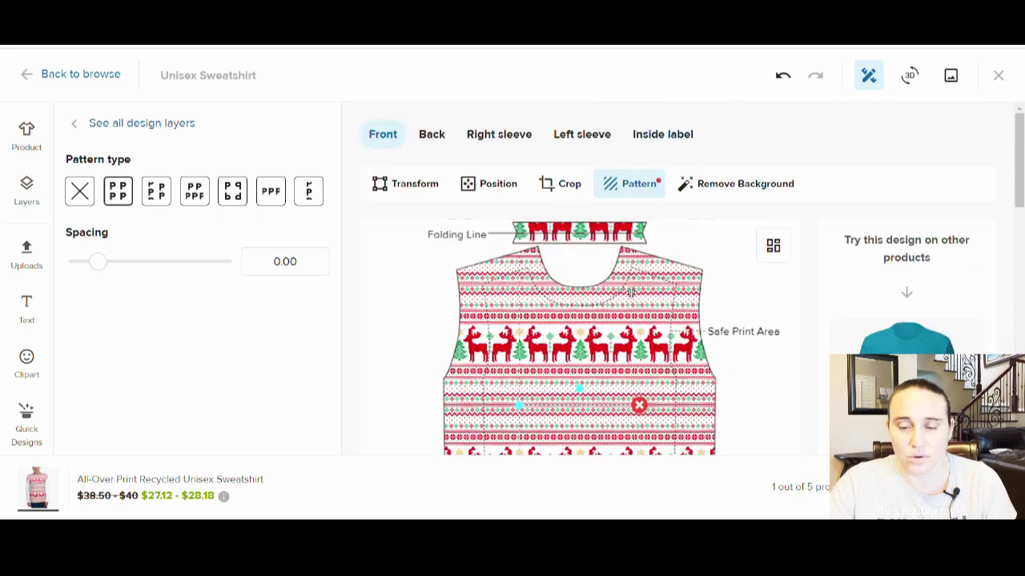
# Apply merry-christmas-pattern.png from the recently used files to the sweatshirt's back.
pyautogui.click(431, 134)
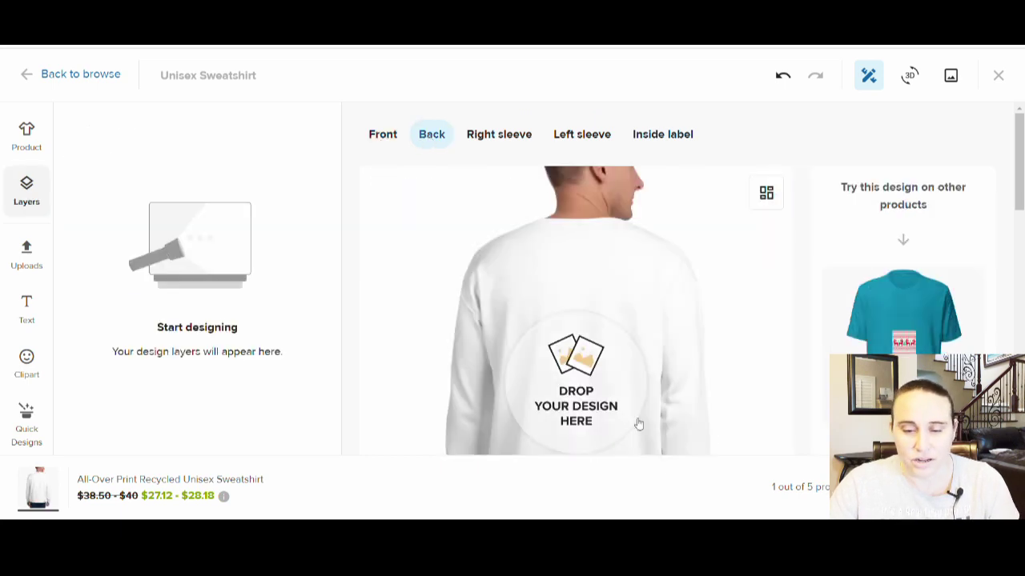
pyautogui.click(610, 393)
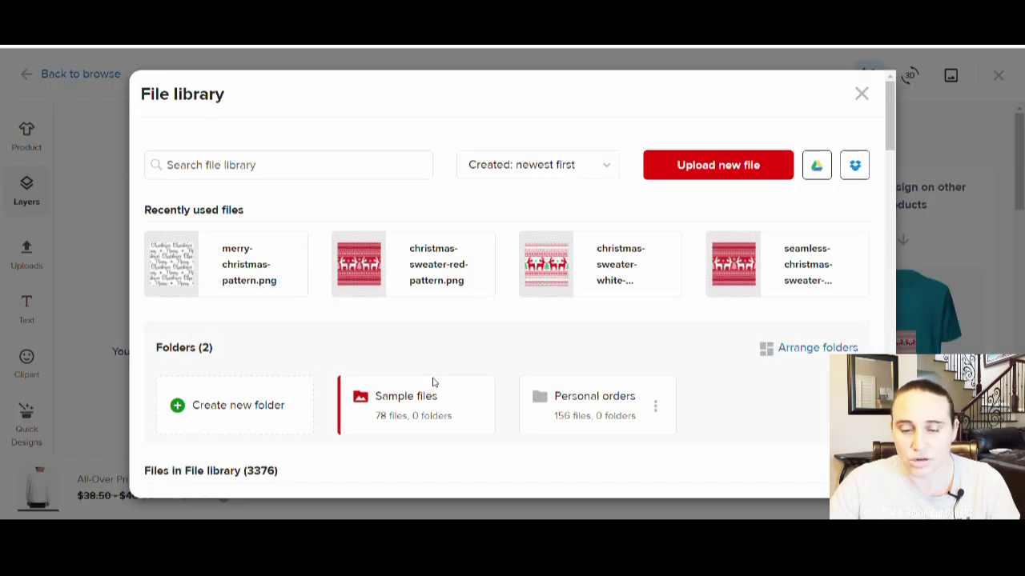
pyautogui.moveTo(183, 297)
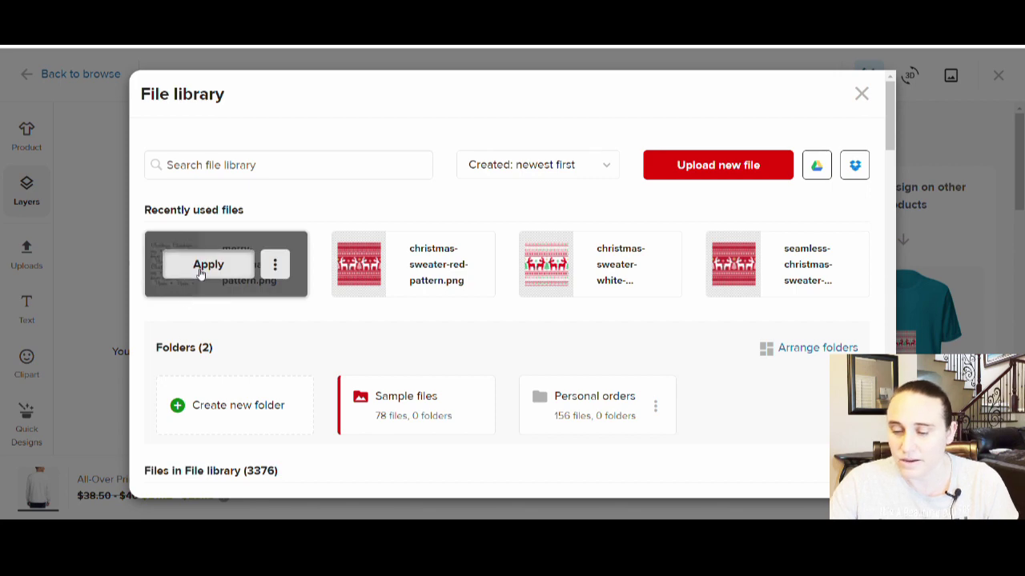
pyautogui.click(201, 270)
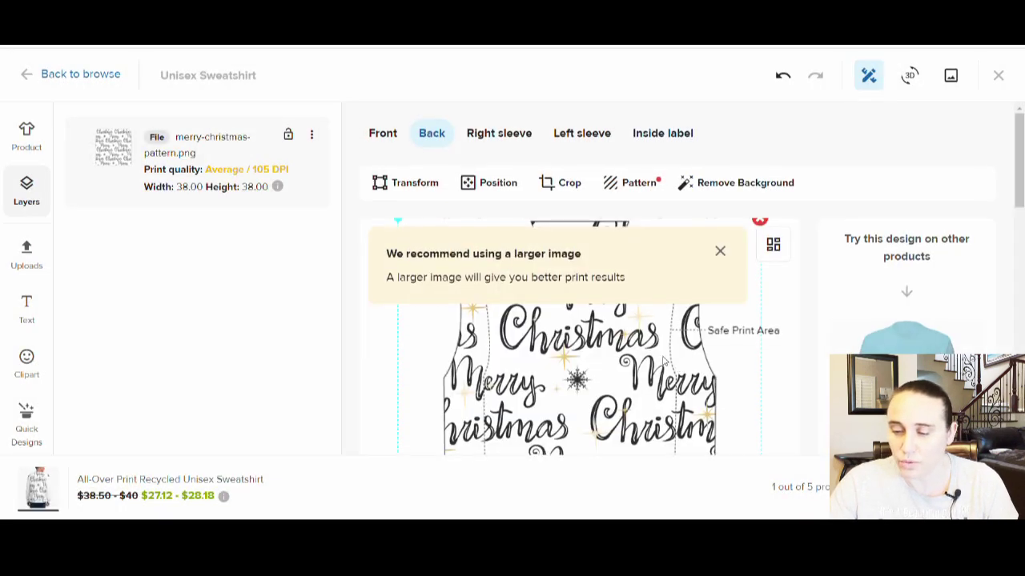
# Scale the back's Merry Christmas pattern down to about 12.65 × 12.68 and compare its file size with the front's.
pyautogui.scroll(-2, 639, 320)
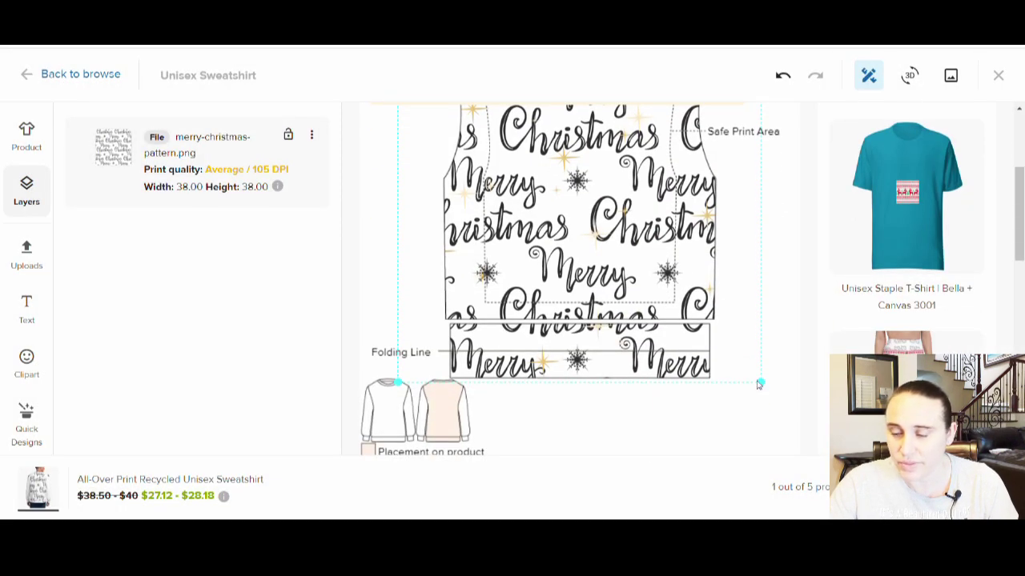
pyautogui.moveTo(761, 382); pyautogui.dragTo(650, 268)
pyautogui.scroll(-5, 630, 240)
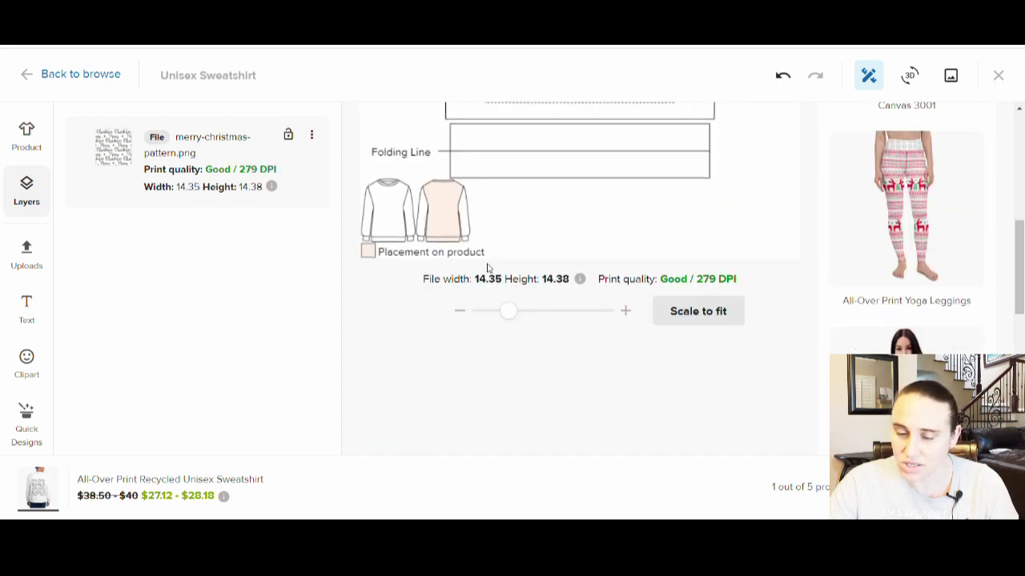
pyautogui.scroll(3, 650, 236)
pyautogui.moveTo(651, 207)
pyautogui.mouseDown()
pyautogui.moveTo(632, 194)
pyautogui.moveTo(638, 203)
pyautogui.mouseUp()
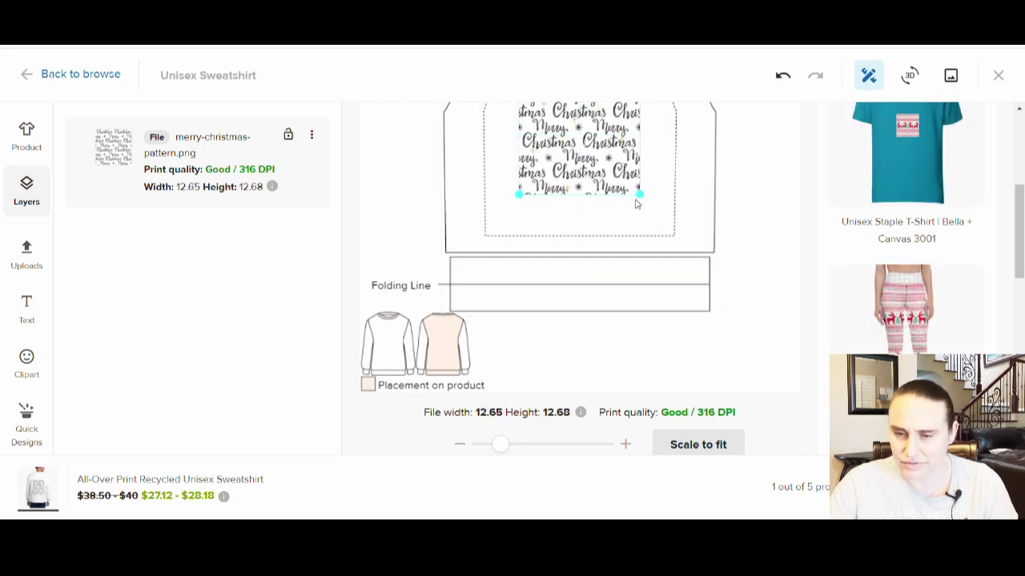
pyautogui.scroll(5, 571, 420)
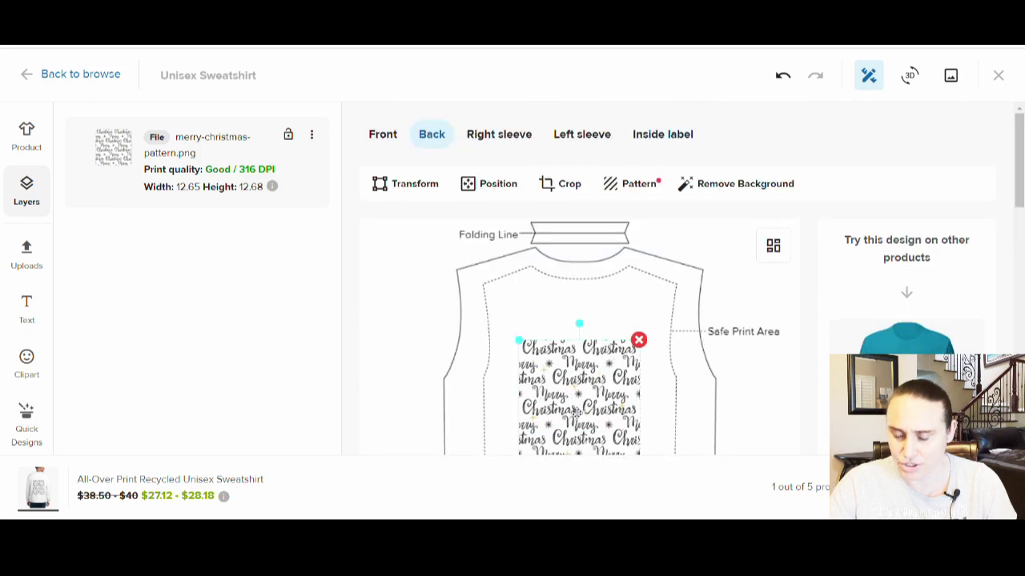
pyautogui.click(392, 136)
pyautogui.scroll(-4, 612, 288)
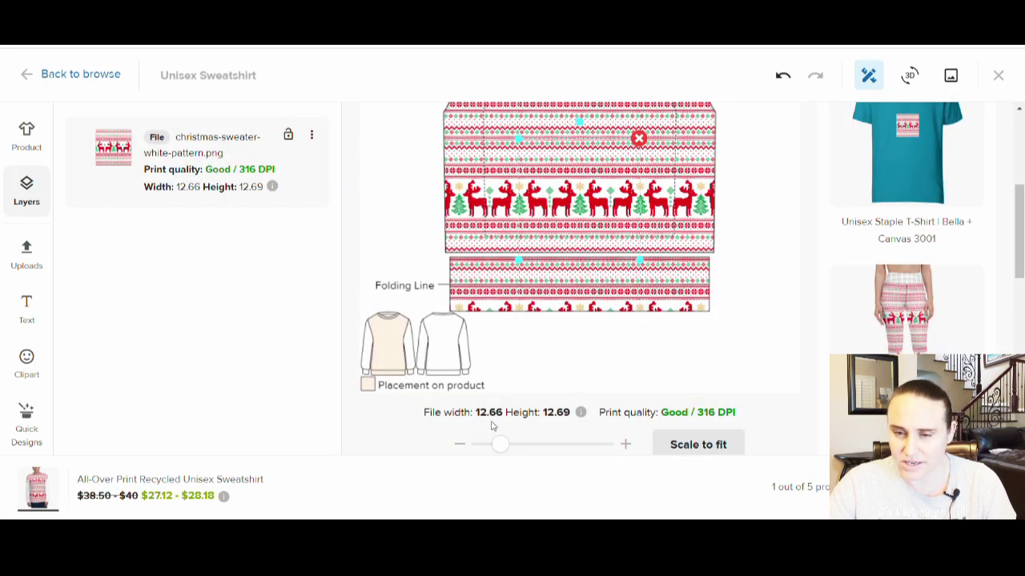
pyautogui.scroll(4, 492, 426)
pyautogui.click(431, 134)
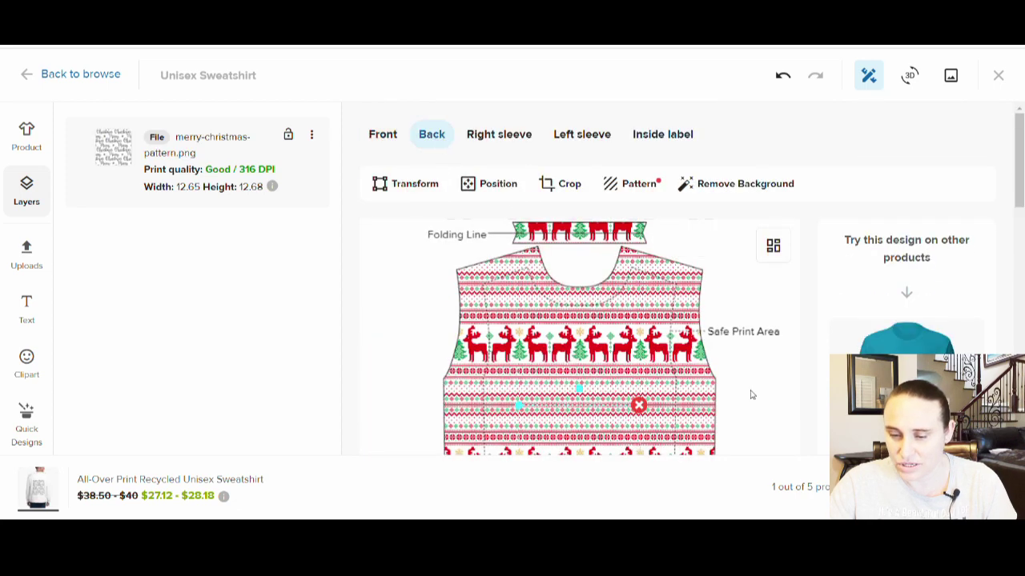
pyautogui.scroll(-4, 573, 406)
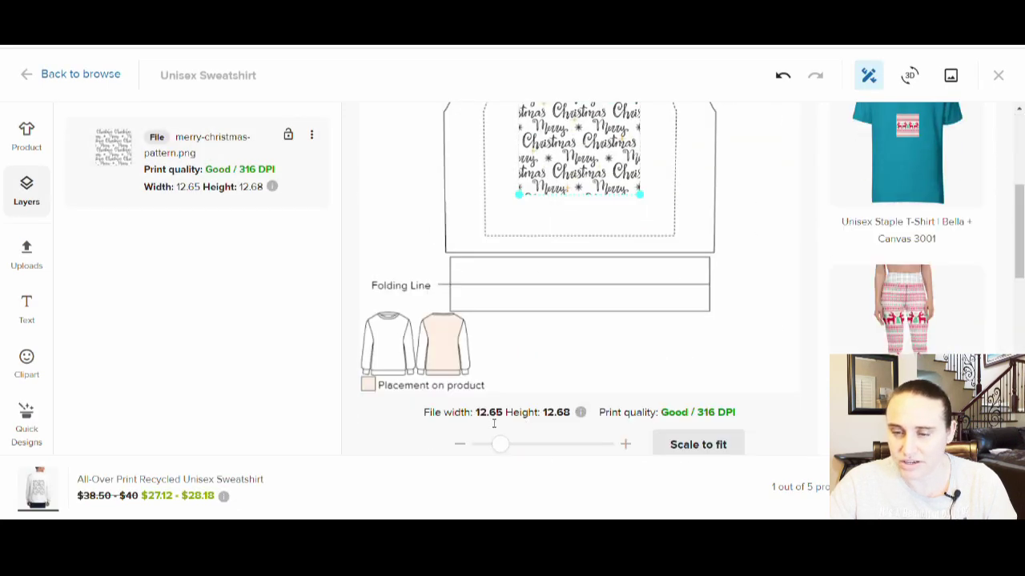
pyautogui.scroll(4, 563, 425)
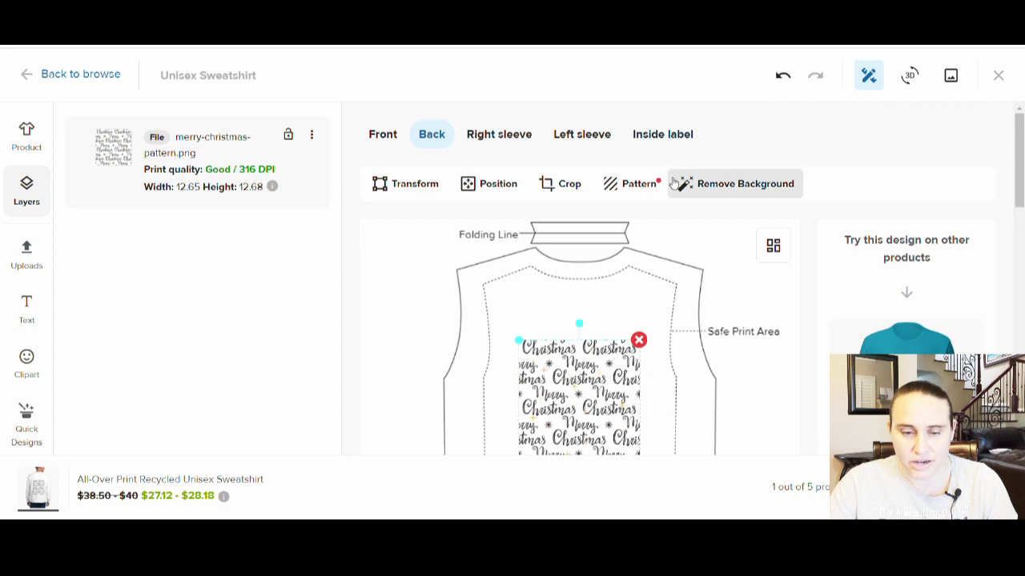
# Repeat the Merry Christmas pattern across the sweatshirt's back with the Block pattern type and check its coverage.
pyautogui.click(640, 181)
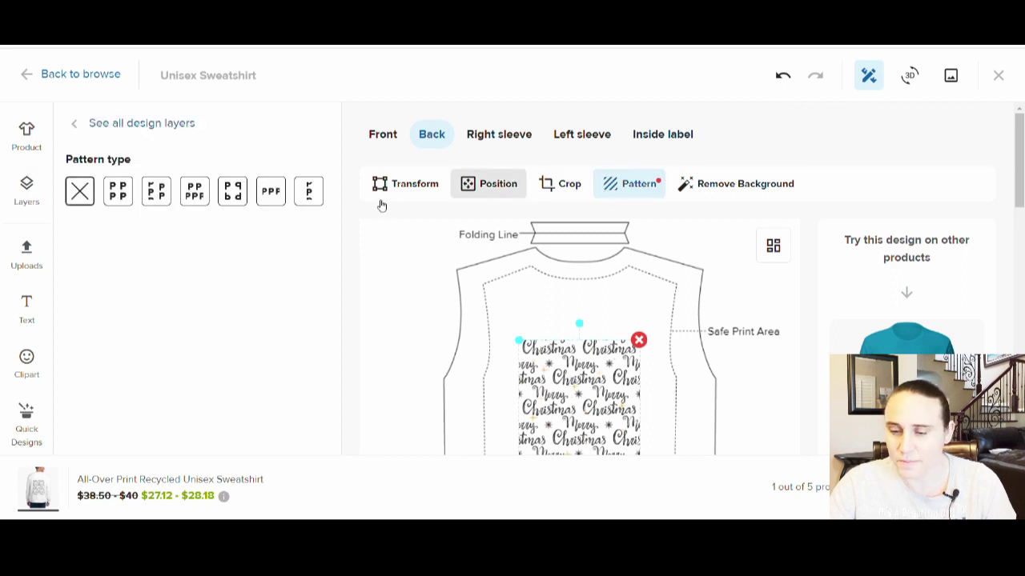
pyautogui.click(118, 191)
pyautogui.scroll(-4, 724, 430)
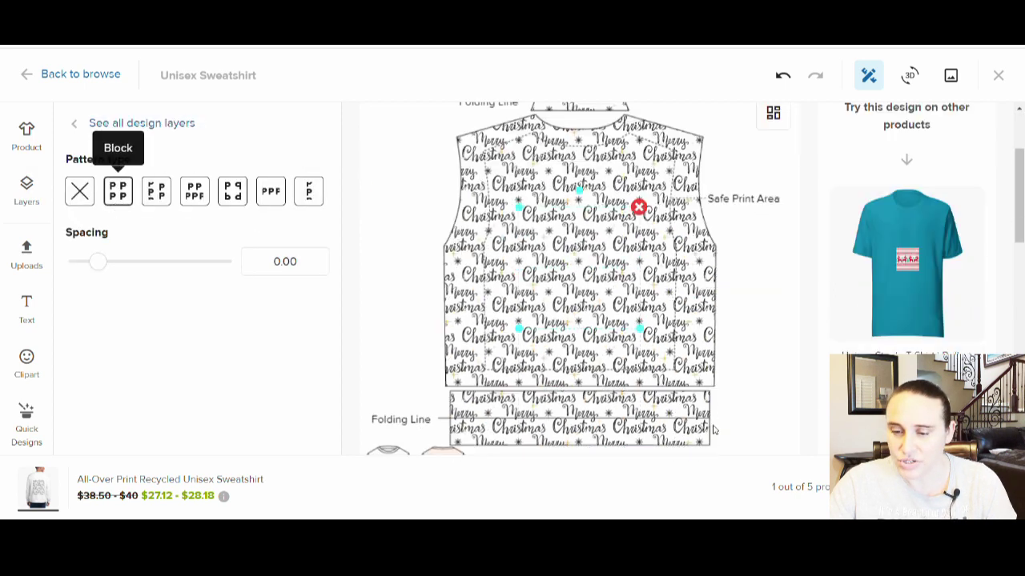
pyautogui.scroll(-2, 723, 429)
pyautogui.scroll(6, 631, 429)
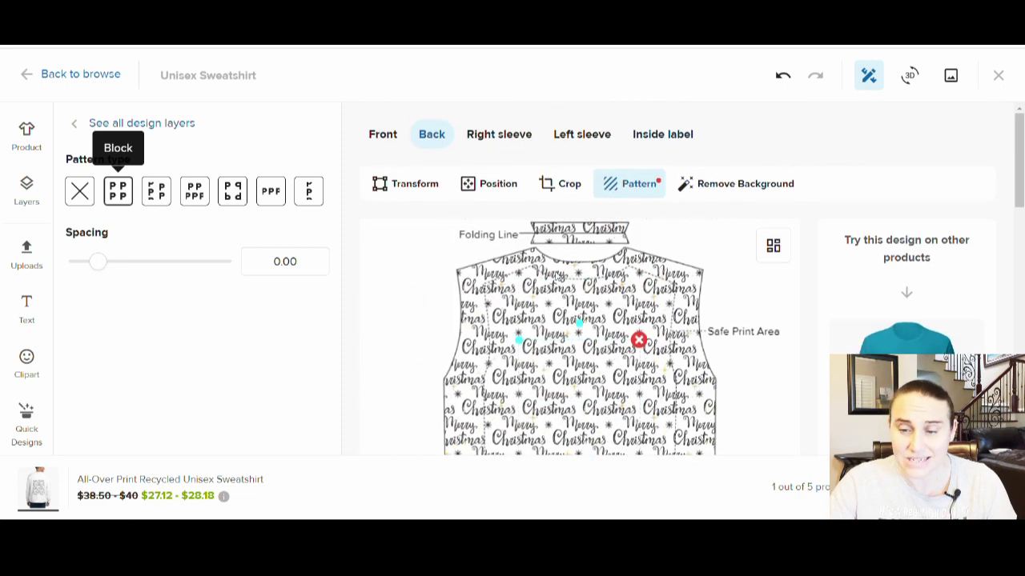
# Apply christmas-sweater-red-pattern.png to the right sleeve, dismiss the larger-image recommendation and check the sleeve's coverage.
pyautogui.click(499, 135)
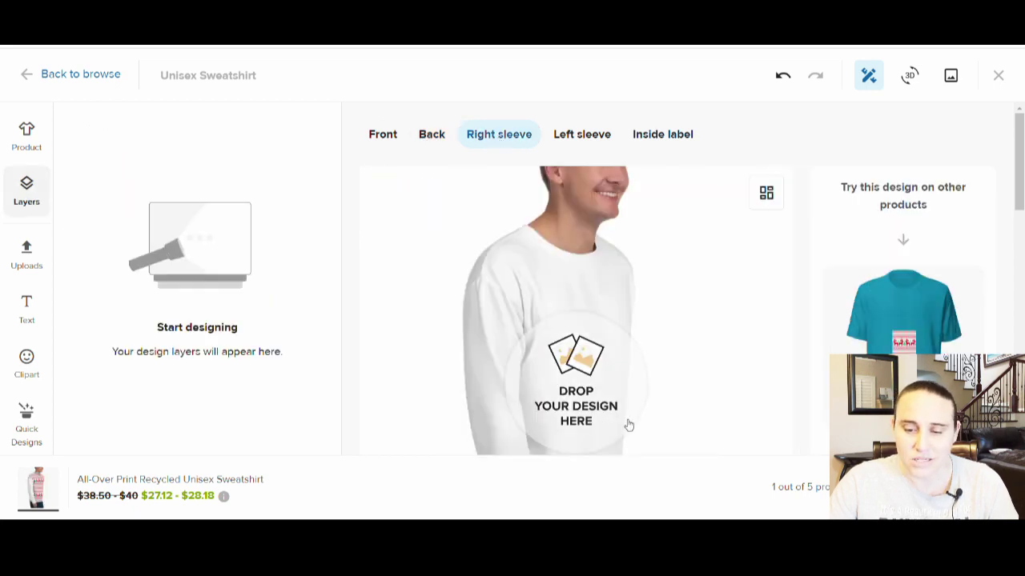
pyautogui.click(627, 423)
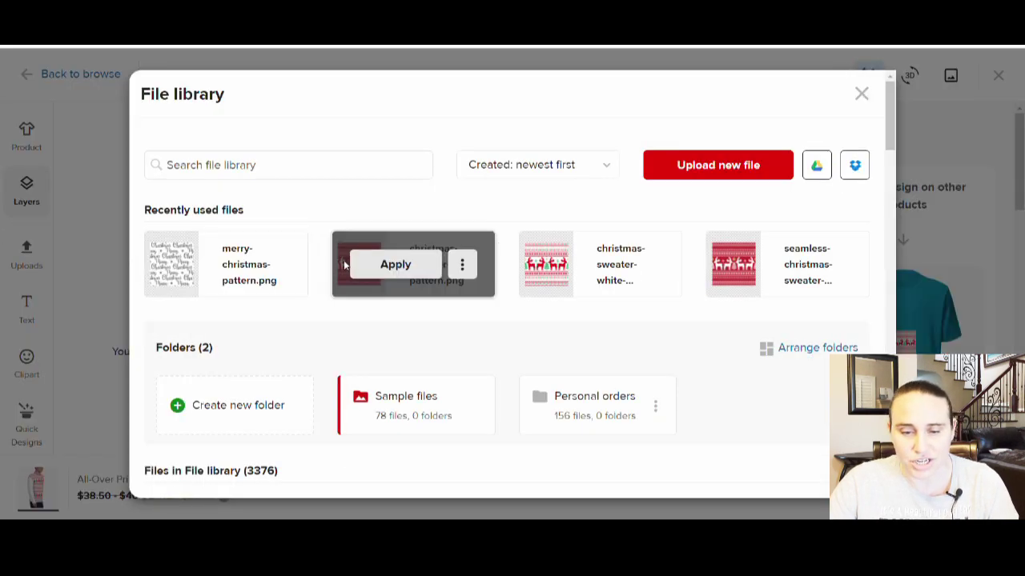
pyautogui.click(370, 267)
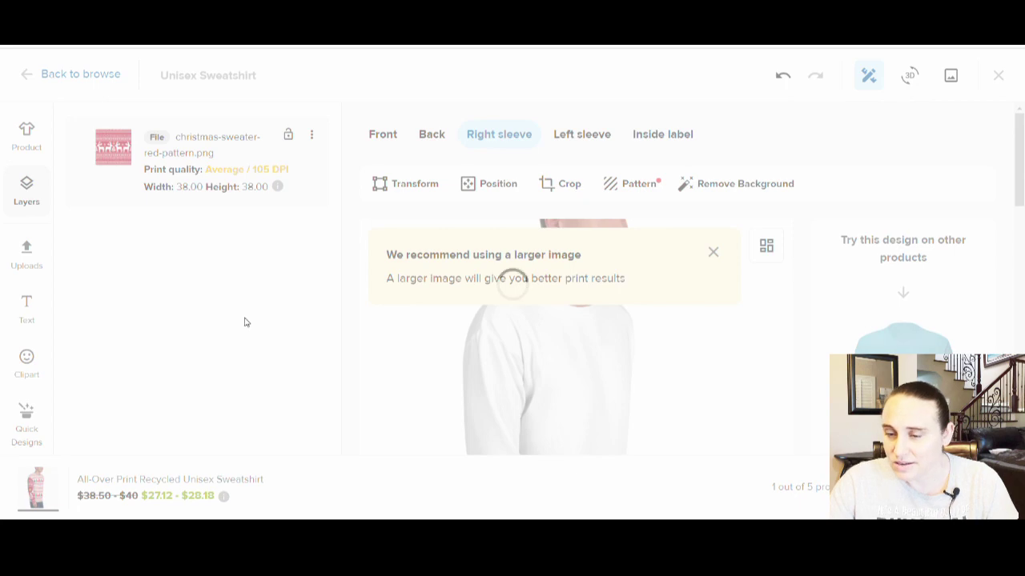
pyautogui.scroll(-3, 776, 314)
pyautogui.scroll(3, 723, 260)
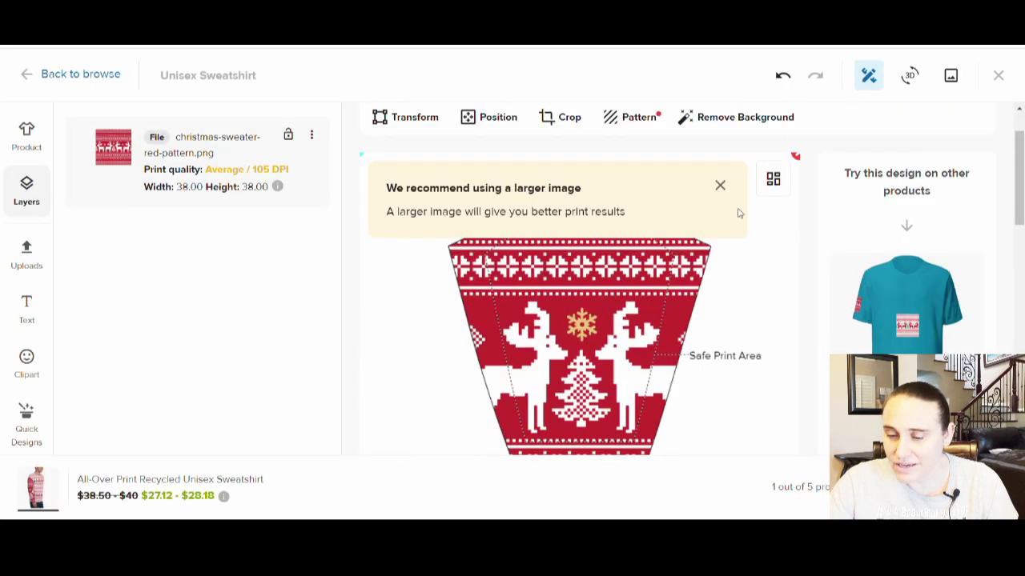
pyautogui.click(720, 186)
pyautogui.scroll(-3, 718, 190)
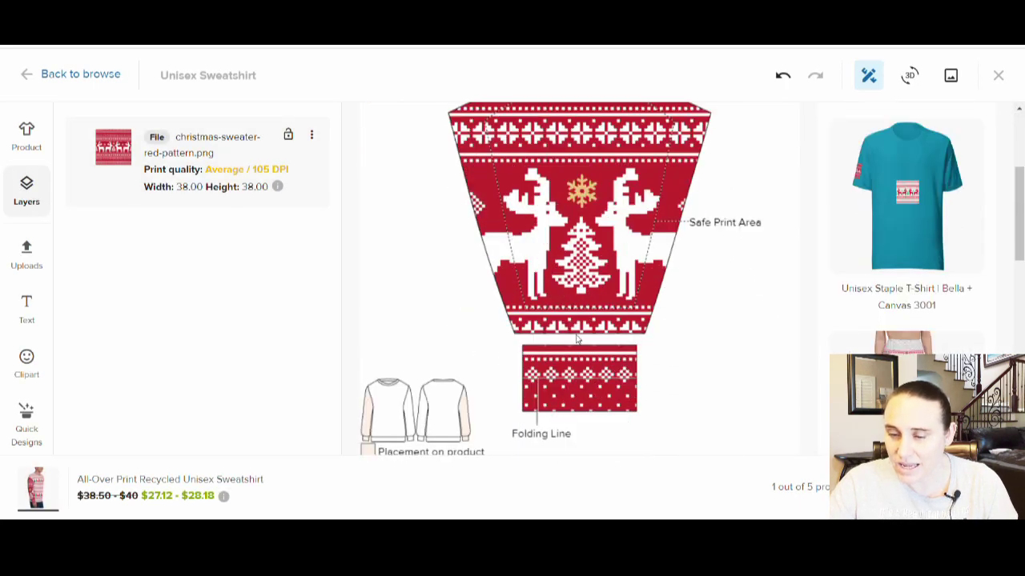
pyautogui.scroll(-3, 602, 395)
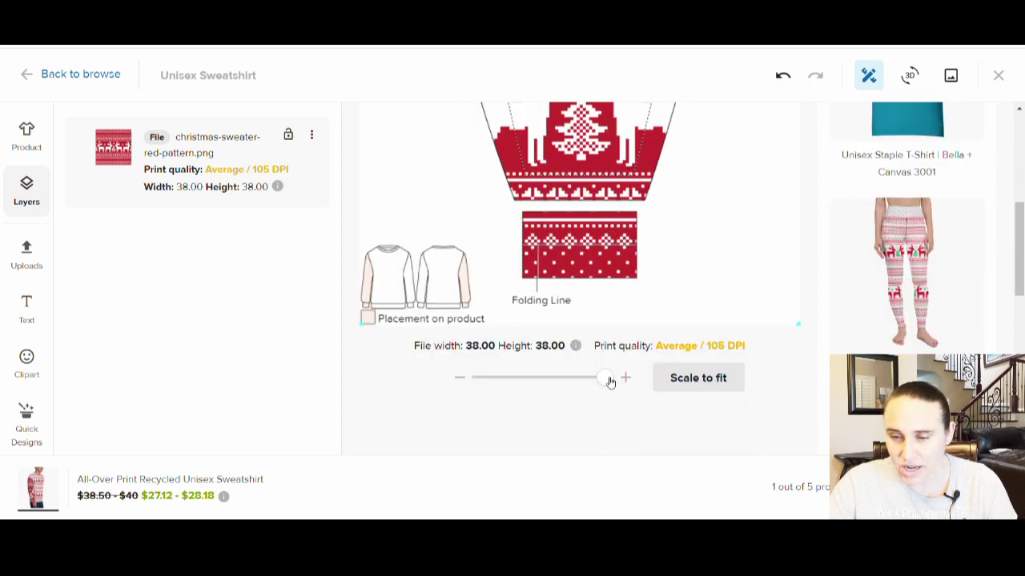
# Scale the right sleeve's red pattern to about 12.54 × 12.54 and repeat it across the sleeve as a Block pattern.
pyautogui.moveTo(608, 381); pyautogui.dragTo(504, 377)
pyautogui.scroll(3, 576, 408)
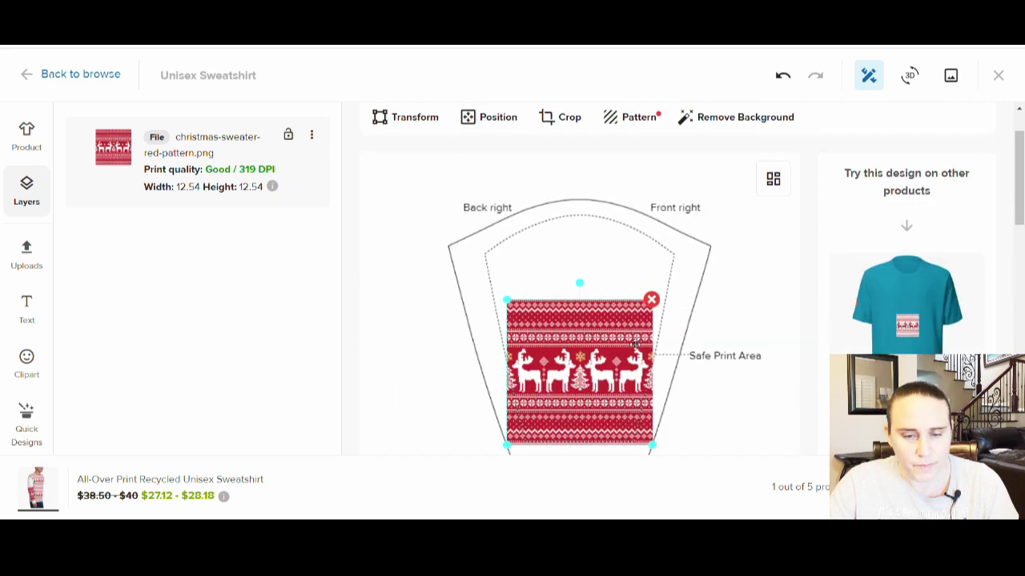
pyautogui.click(633, 125)
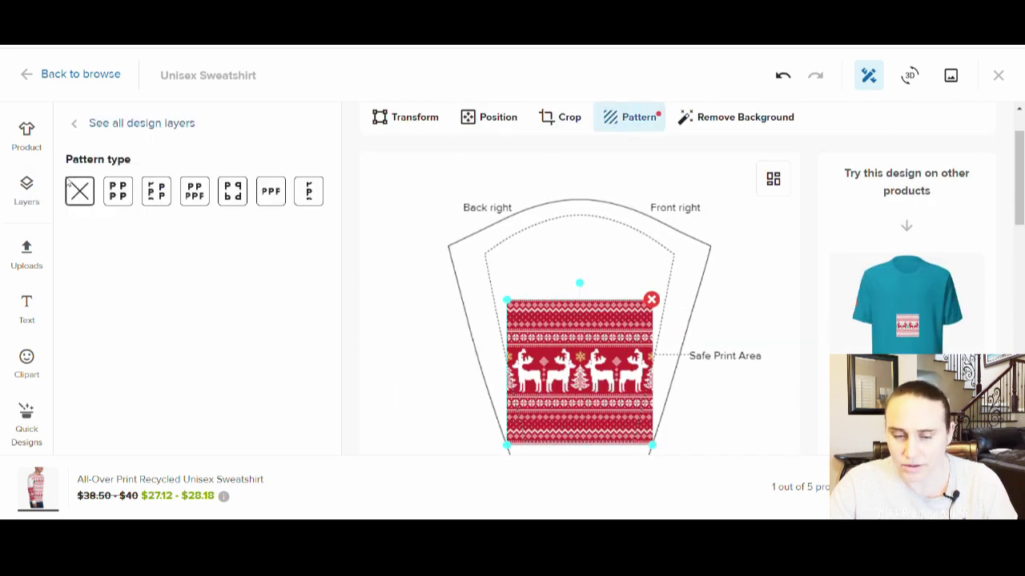
pyautogui.click(119, 191)
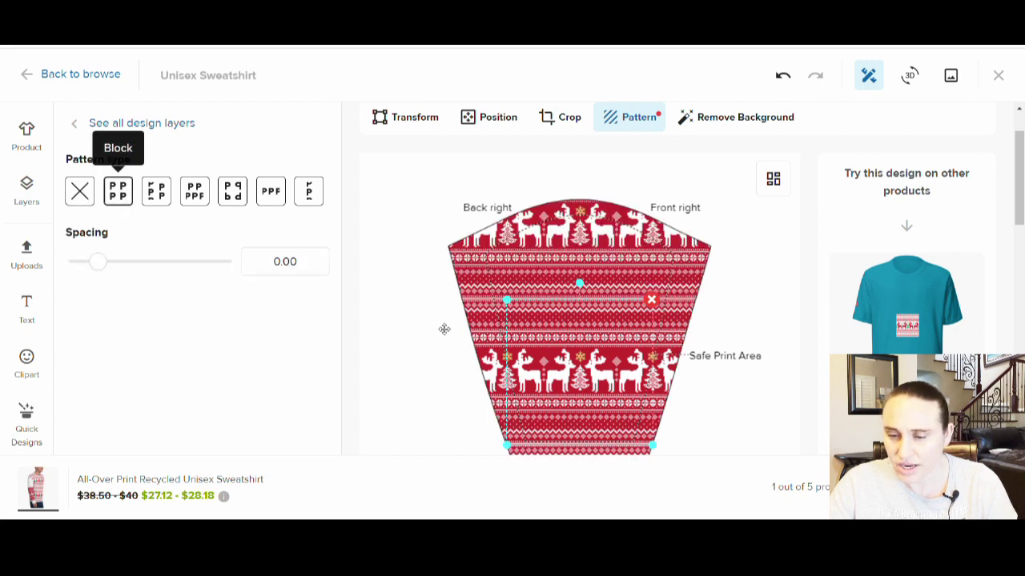
pyautogui.scroll(-5, 591, 336)
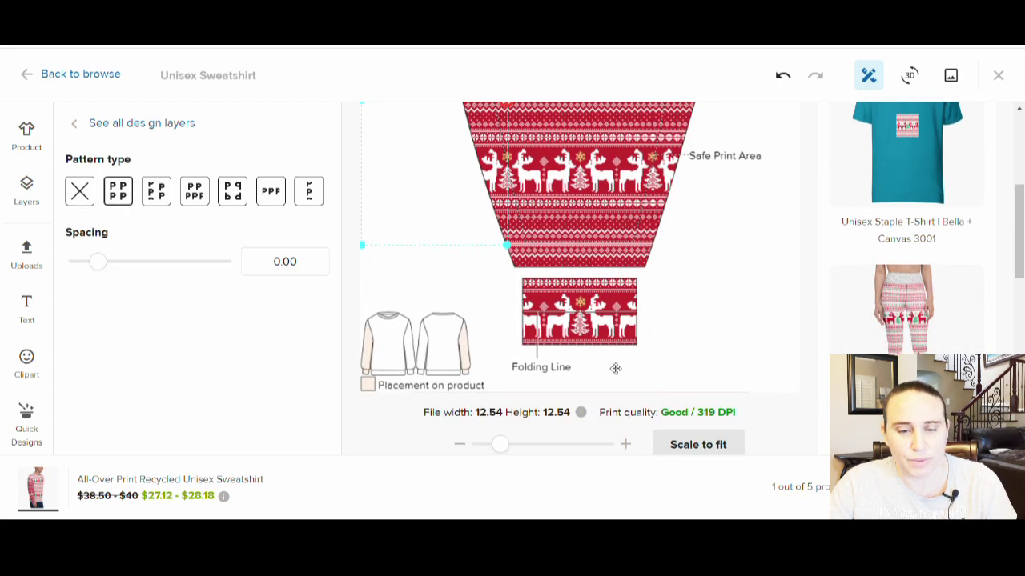
pyautogui.scroll(5, 615, 369)
# Shift the right sleeve's repeating pattern downward so a full reindeer row sits below the shoulder curve, and check the cuff.
pyautogui.scroll(-2, 592, 320)
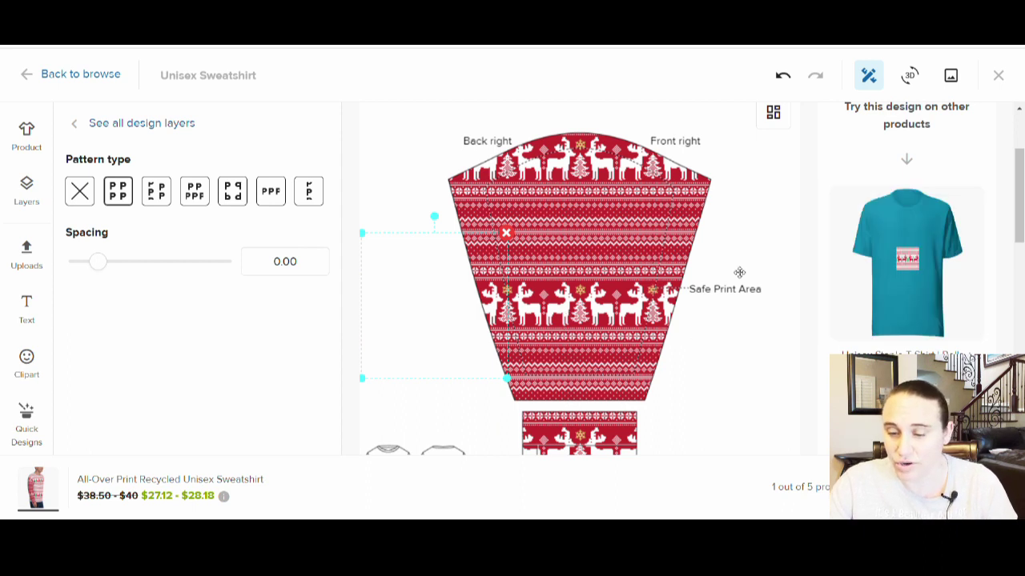
pyautogui.scroll(-2, 626, 214)
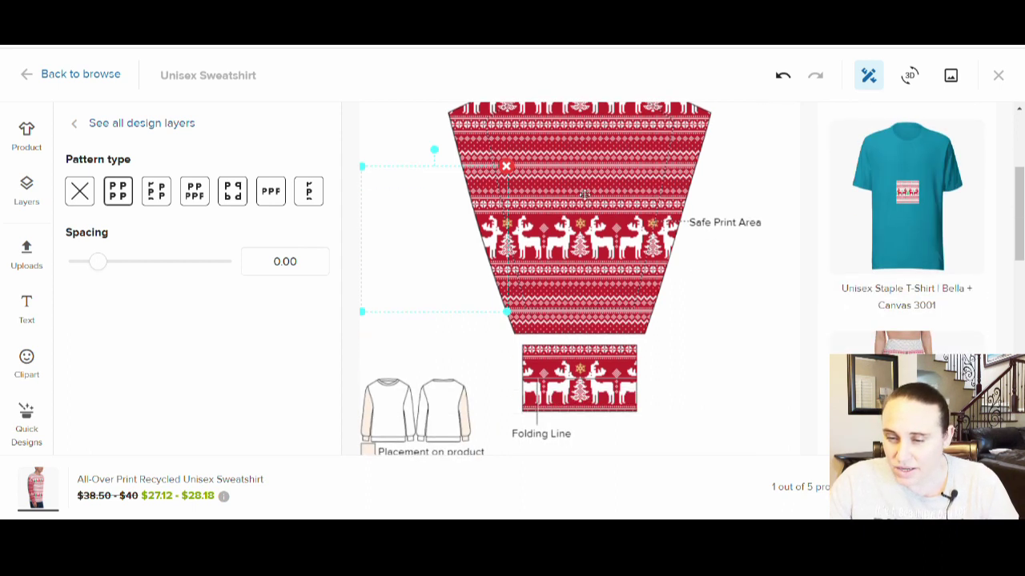
pyautogui.scroll(2, 594, 199)
pyautogui.moveTo(596, 199); pyautogui.dragTo(593, 224)
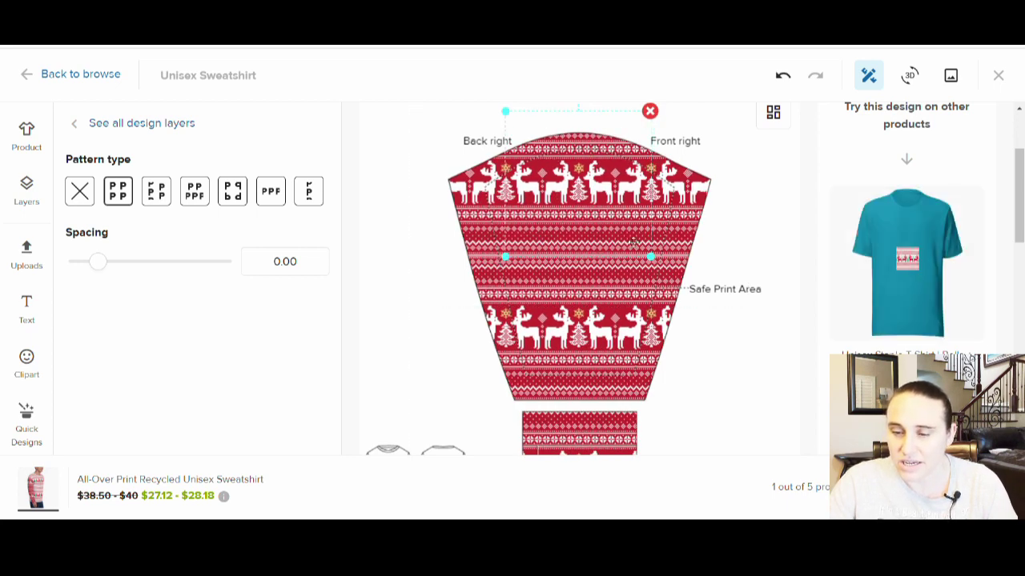
pyautogui.scroll(-3, 623, 304)
pyautogui.scroll(3, 613, 370)
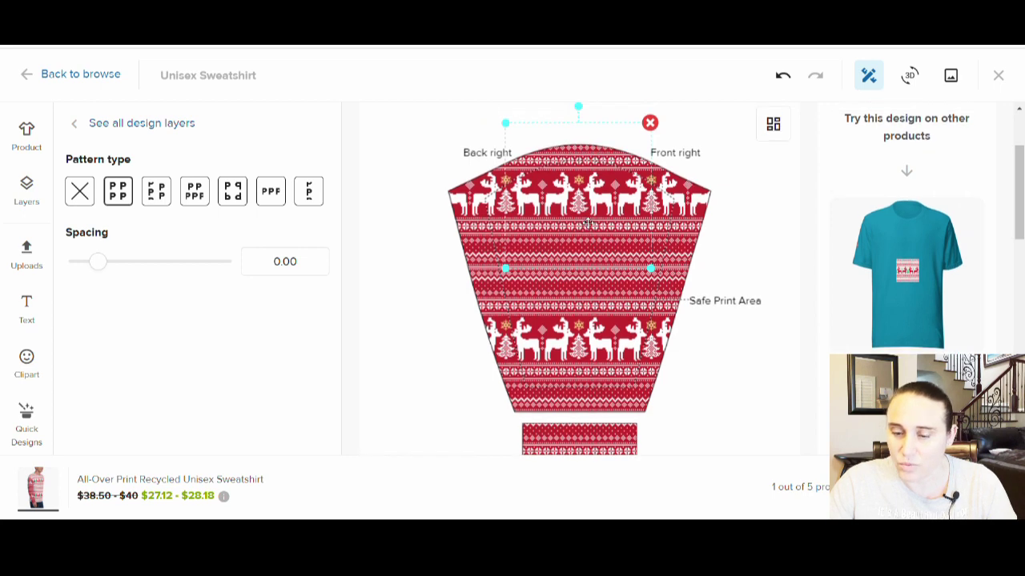
pyautogui.scroll(3, 561, 184)
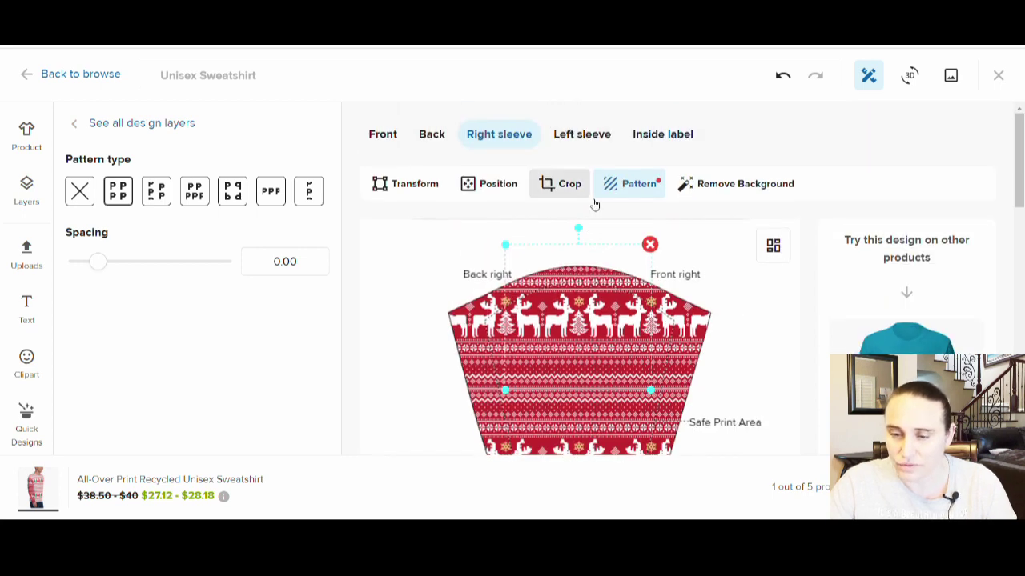
pyautogui.scroll(-3, 592, 208)
pyautogui.scroll(3, 582, 252)
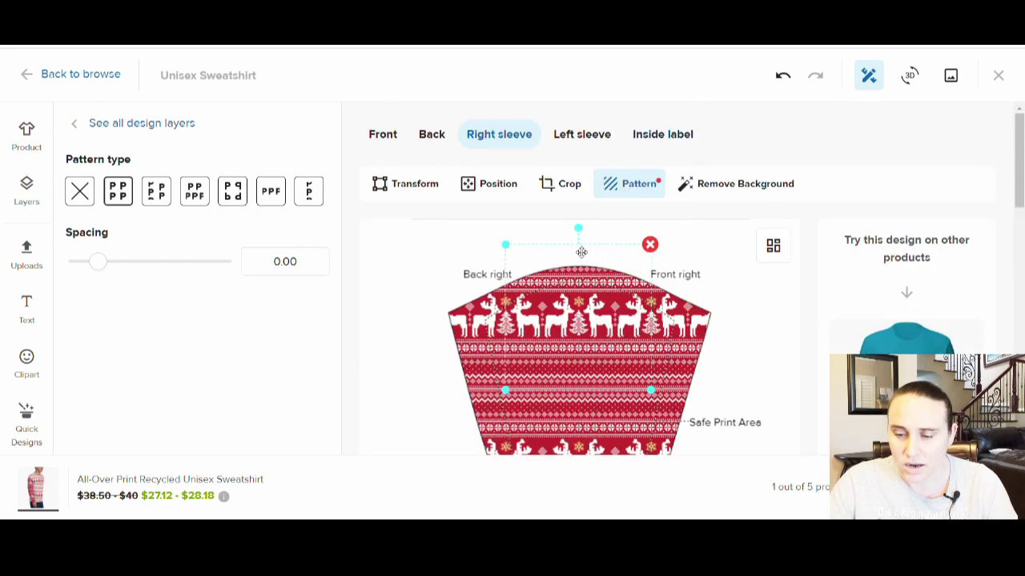
# Apply christmas-sweater-red-pattern.png from the recently used files to the sweatshirt's left sleeve.
pyautogui.click(582, 136)
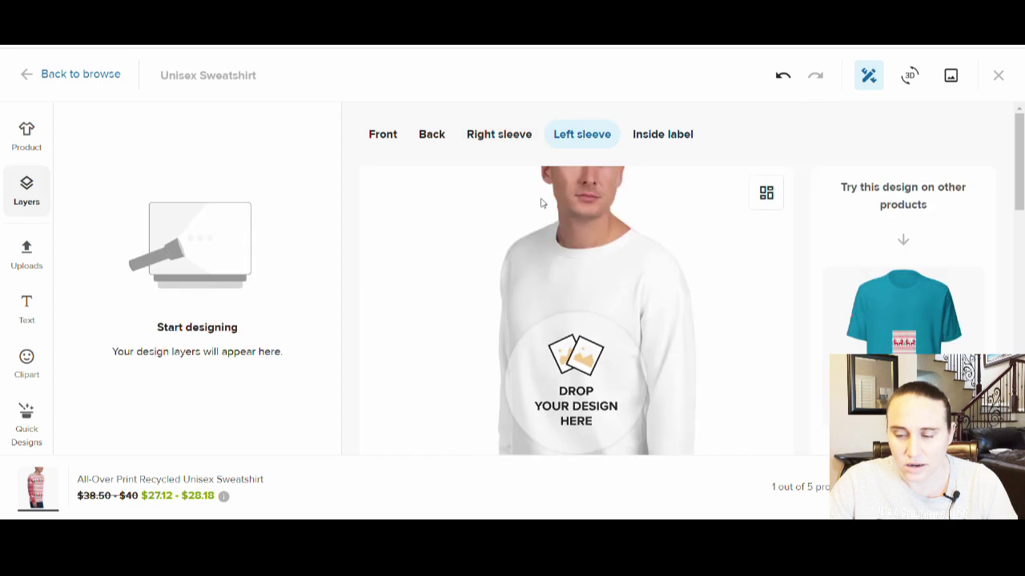
pyautogui.click(592, 382)
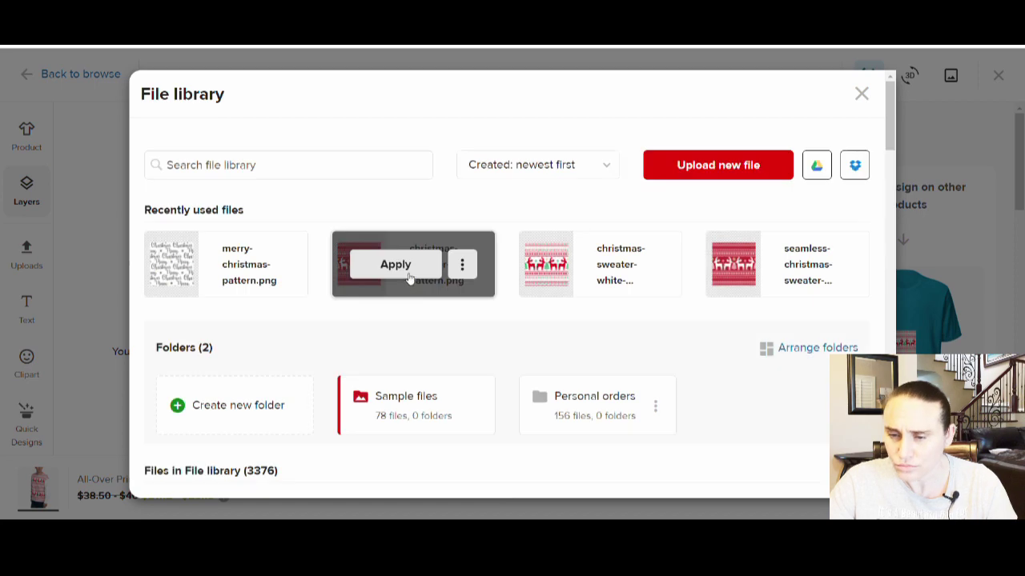
pyautogui.click(405, 278)
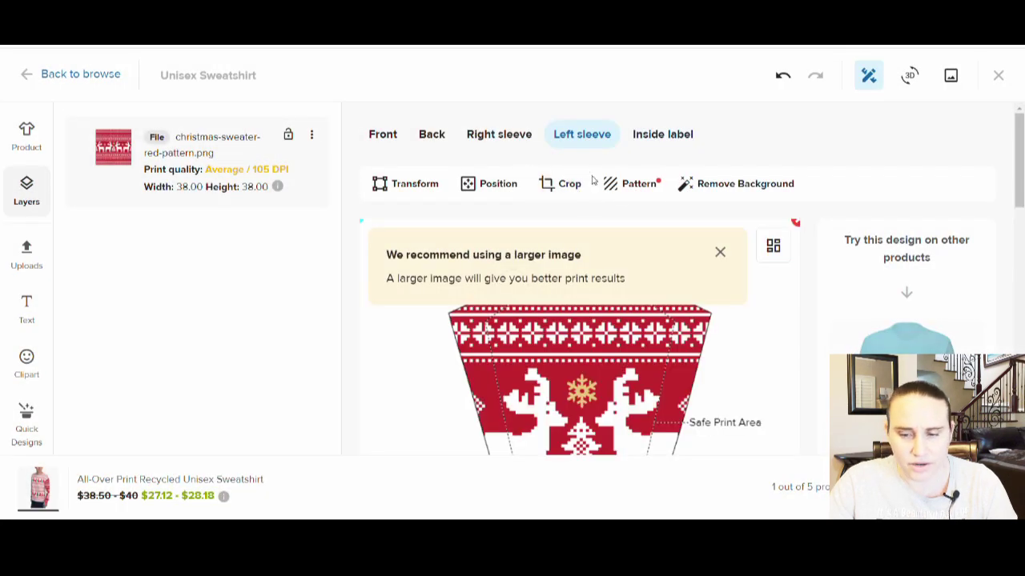
# Repeat the left sleeve's red pattern as a Block pattern and scale it to about 12.54 × 12.54.
pyautogui.click(638, 194)
pyautogui.click(117, 191)
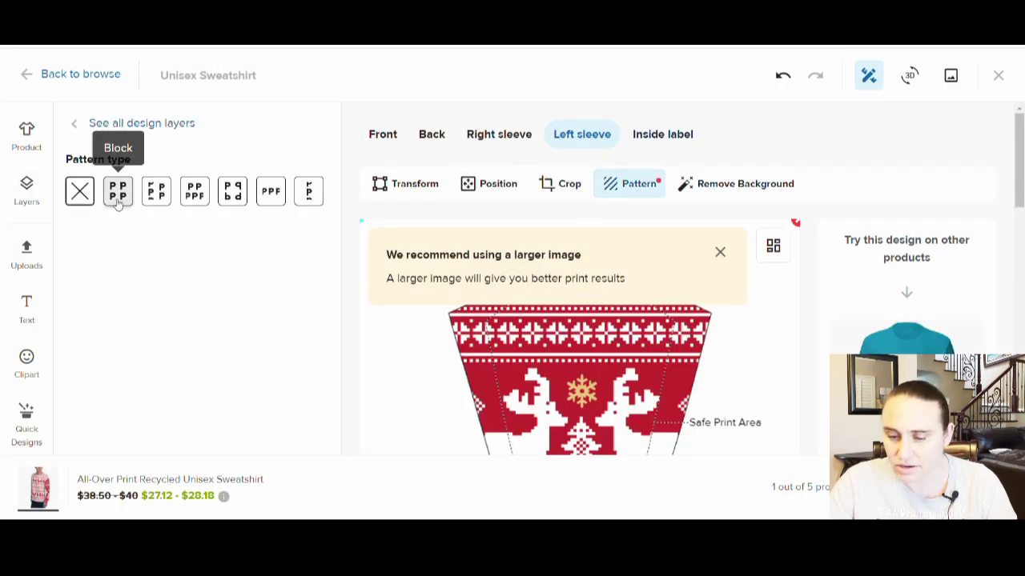
pyautogui.scroll(-3, 569, 335)
pyautogui.scroll(-2, 568, 334)
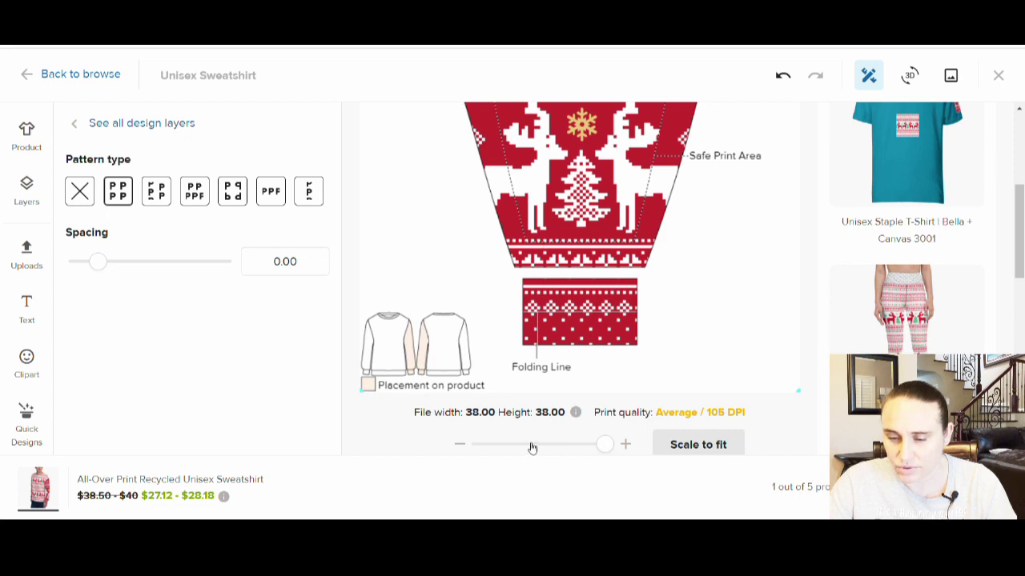
pyautogui.moveTo(533, 446); pyautogui.dragTo(505, 448)
pyautogui.scroll(4, 672, 400)
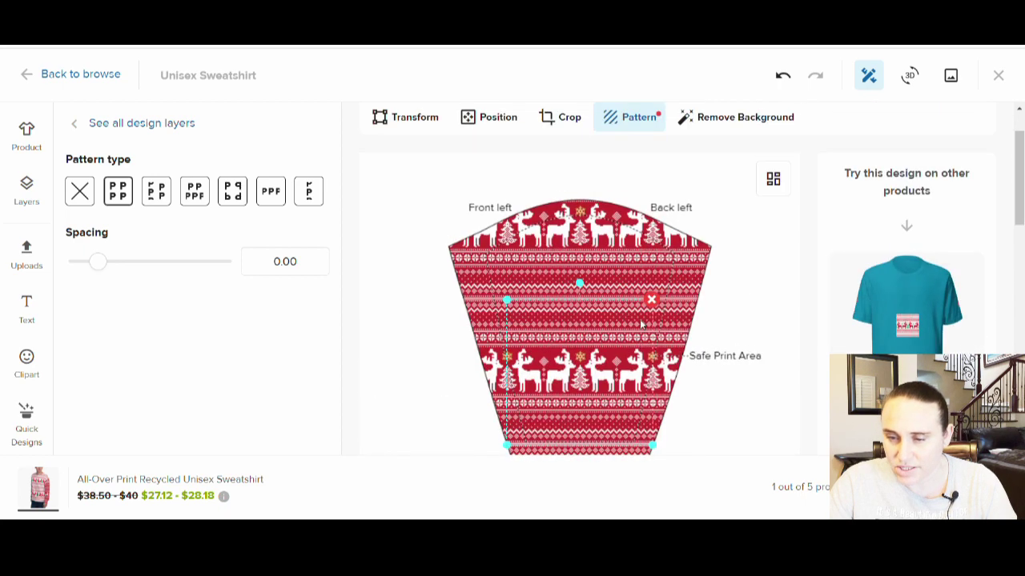
# Shift the left sleeve's pattern downward to place a full reindeer row below the shoulder curve, and check the cuff.
pyautogui.moveTo(562, 278); pyautogui.dragTo(594, 296)
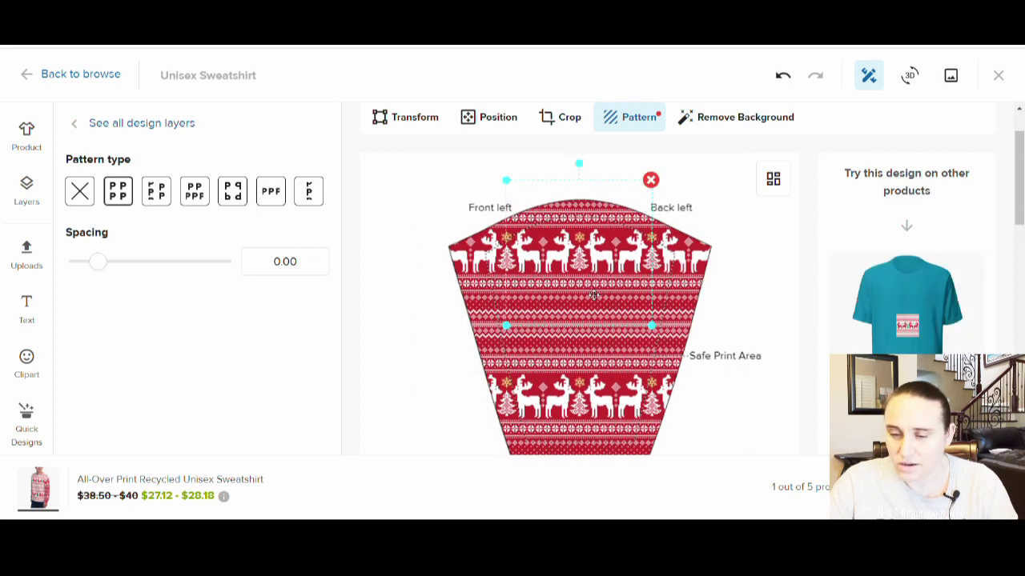
pyautogui.click(695, 275)
pyautogui.scroll(-5, 741, 269)
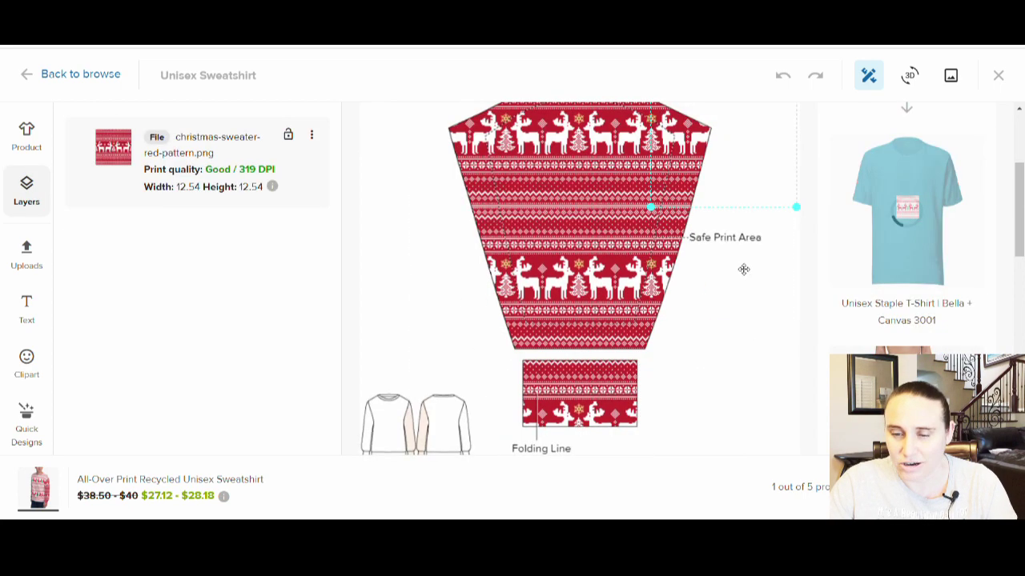
pyautogui.scroll(6, 716, 295)
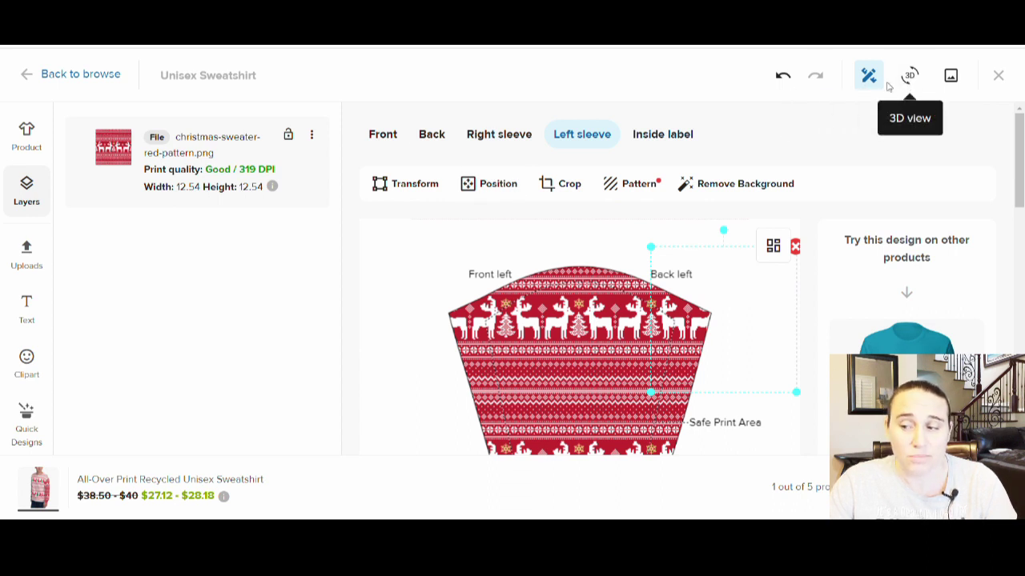
# Generate the sweatshirt's mockup previews with White as the stitch color.
pyautogui.click(951, 77)
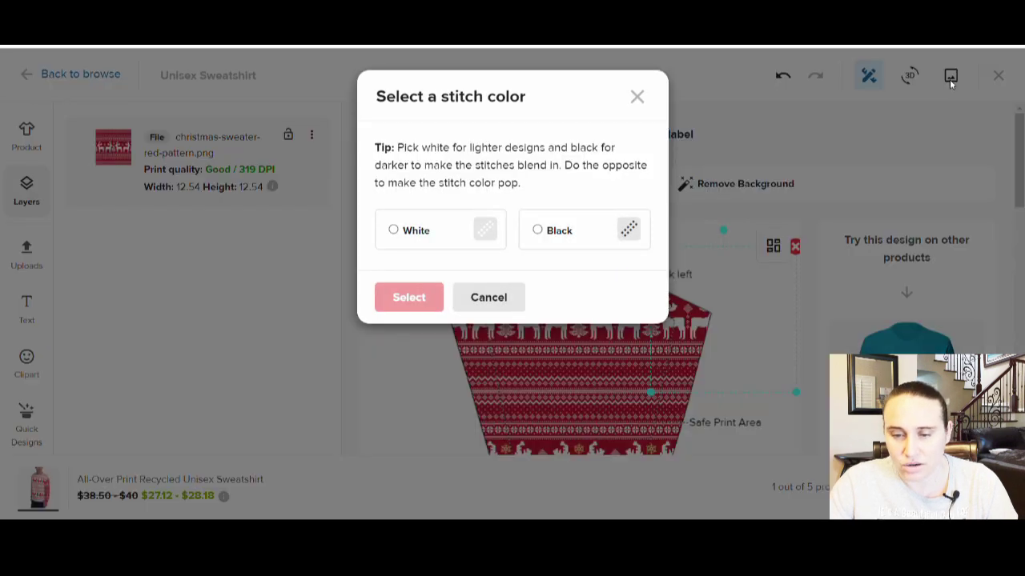
pyautogui.click(419, 227)
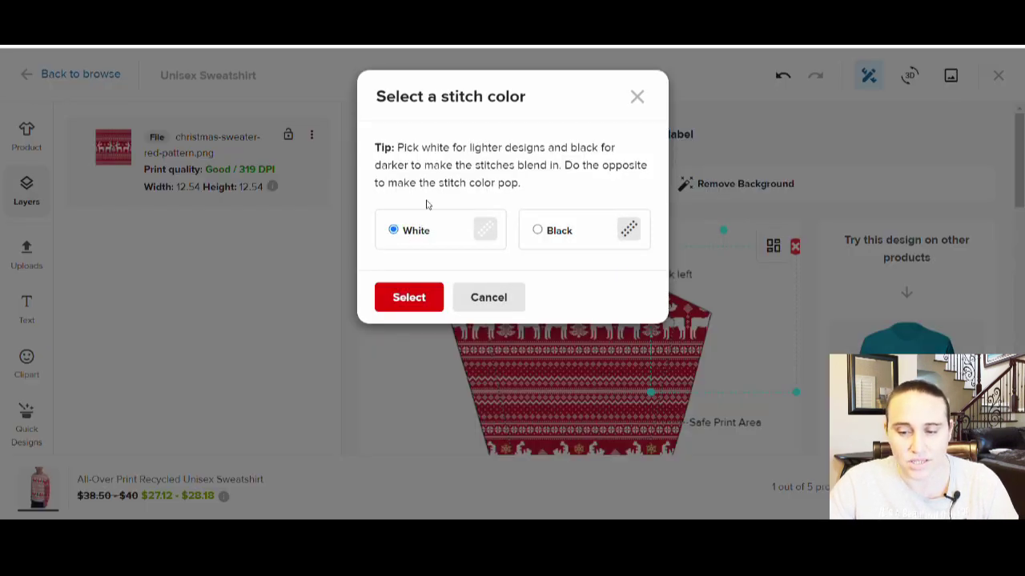
pyautogui.click(408, 297)
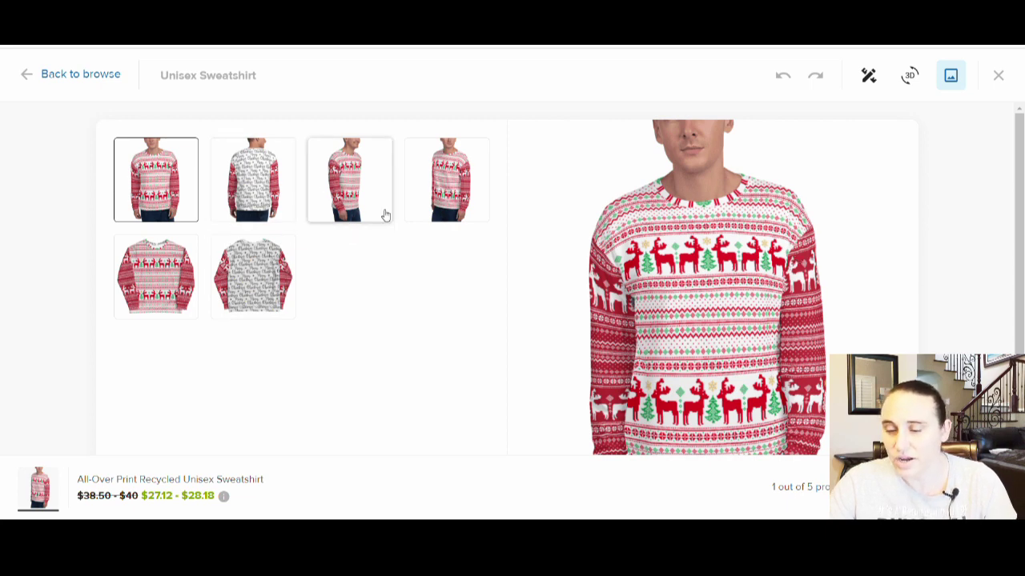
# Examine the front and back mockups, both worn and flat, for pattern placement on the body and sleeves.
pyautogui.scroll(-1, 945, 313)
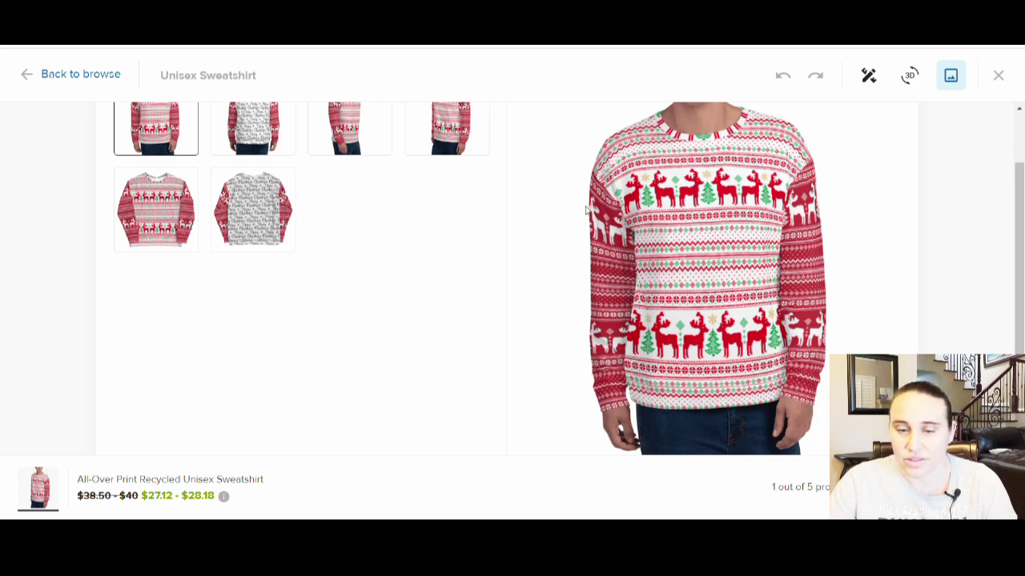
pyautogui.click(268, 152)
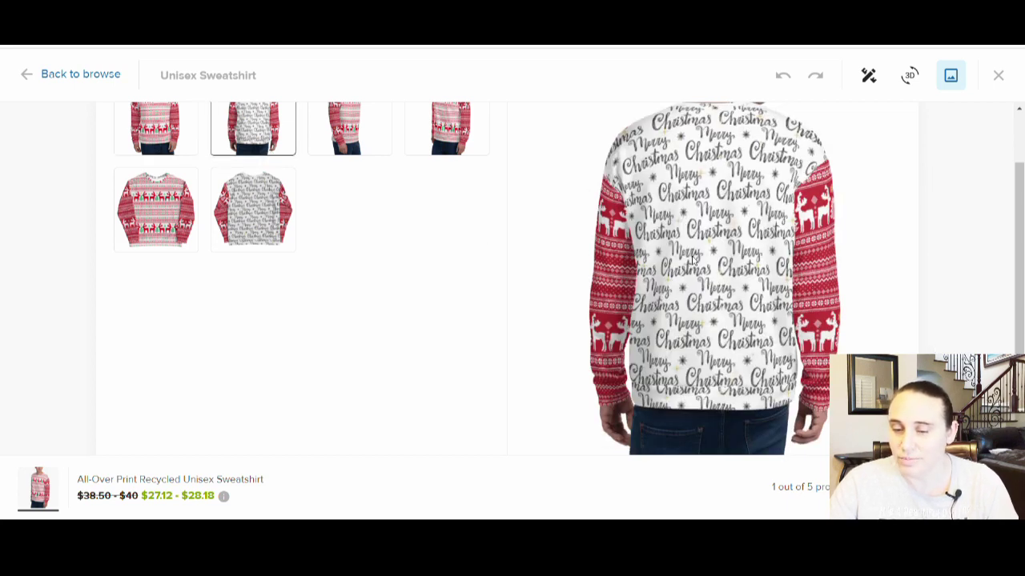
pyautogui.scroll(1, 609, 336)
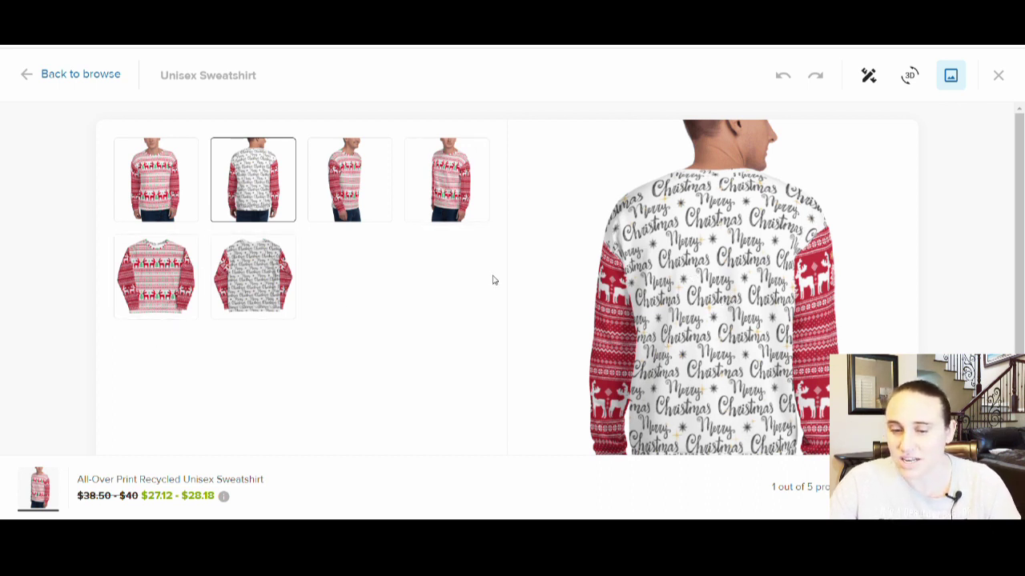
pyautogui.scroll(-2, 743, 239)
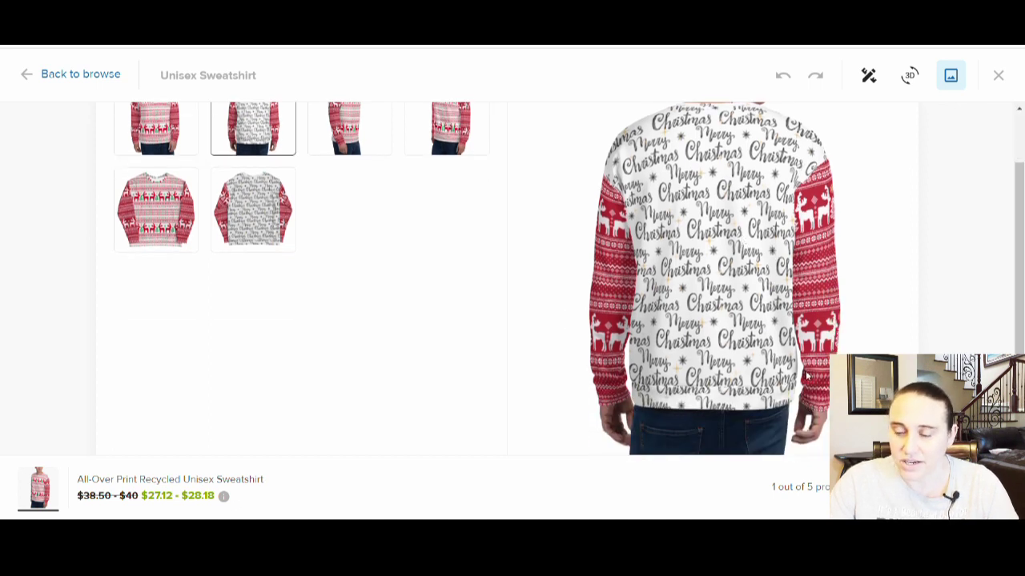
pyautogui.scroll(2, 824, 344)
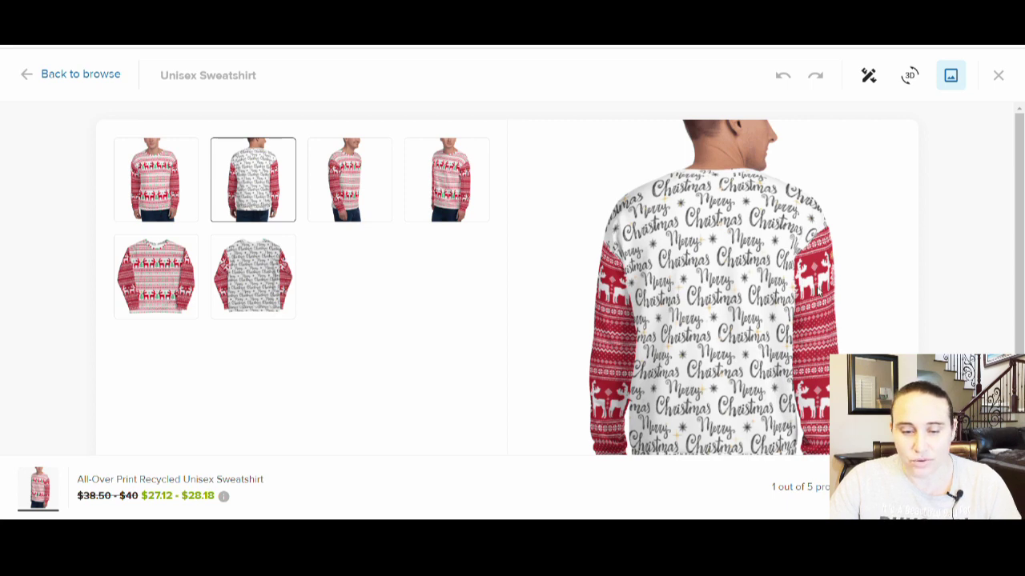
pyautogui.click(138, 276)
pyautogui.scroll(-1, 473, 270)
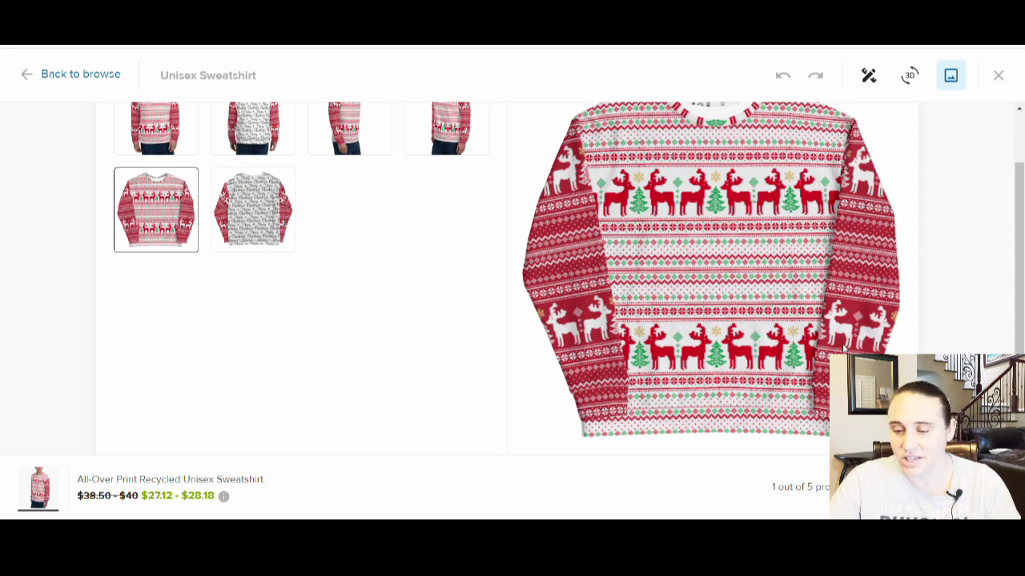
pyautogui.scroll(1, 843, 346)
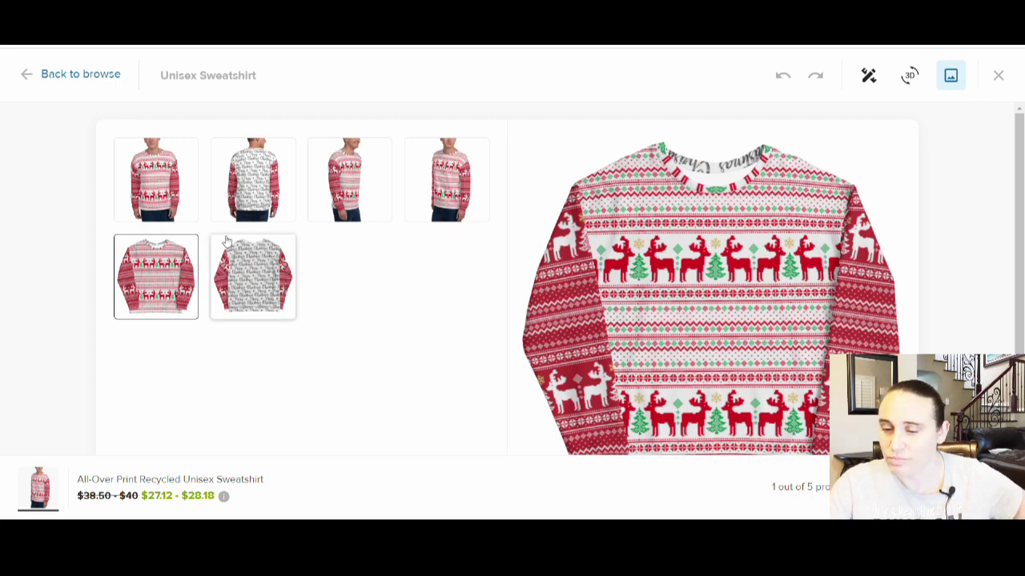
pyautogui.click(261, 288)
pyautogui.scroll(-2, 384, 277)
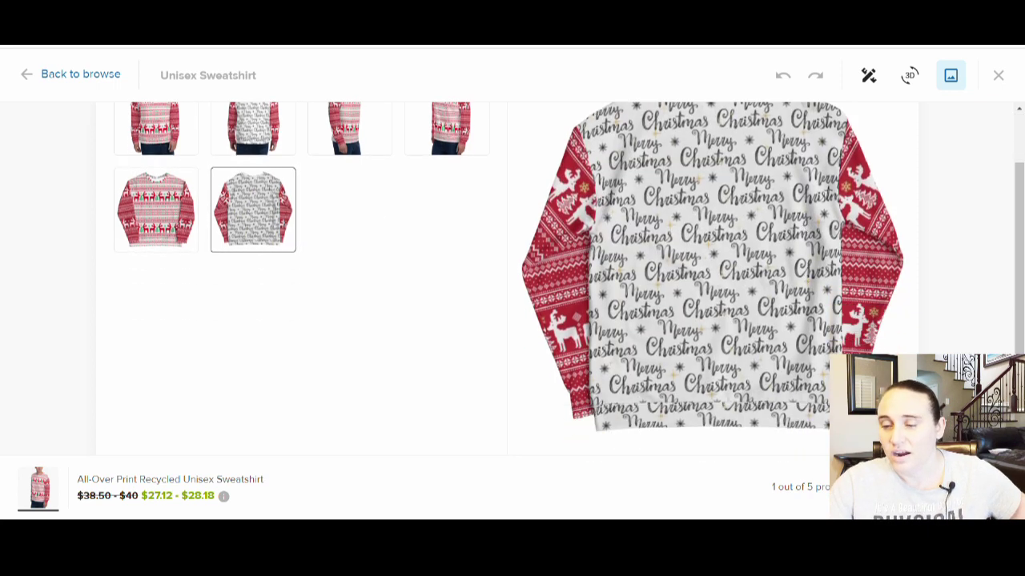
pyautogui.scroll(2, 513, 279)
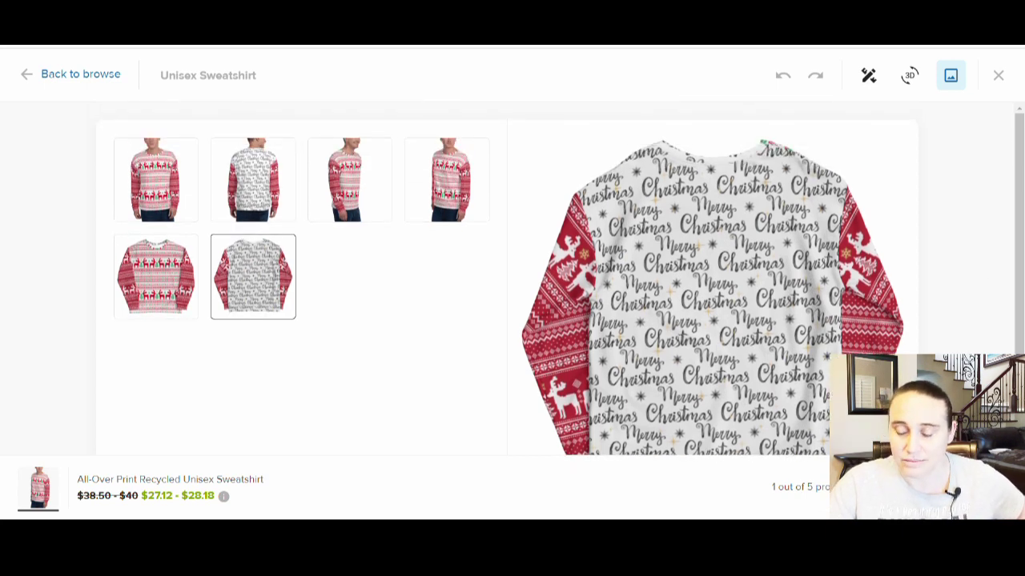
# Save the sweatshirt design as a product template and open the basic mockup choices for downloading its mockups.
pyautogui.click(945, 487)
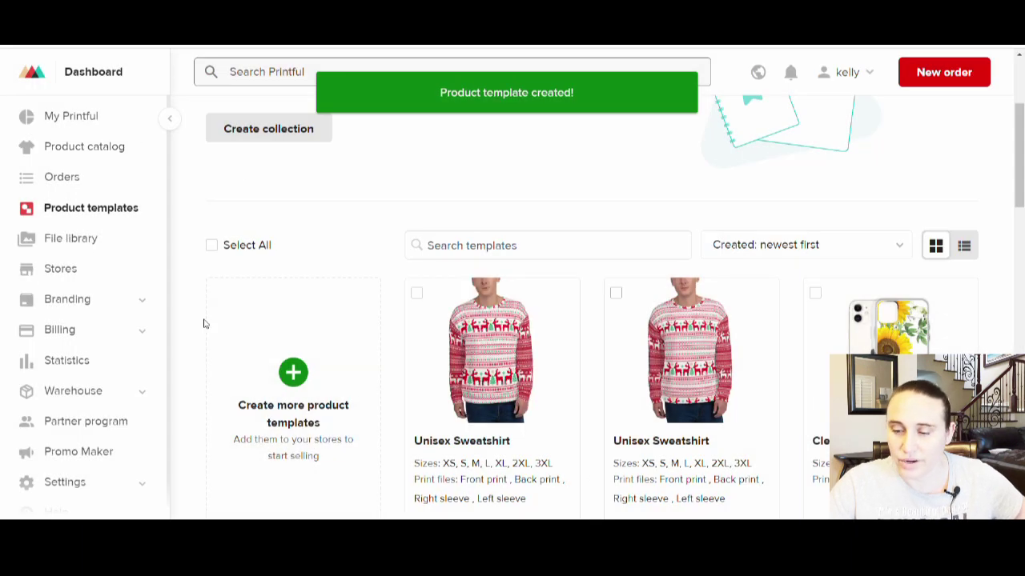
pyautogui.scroll(-1, 439, 280)
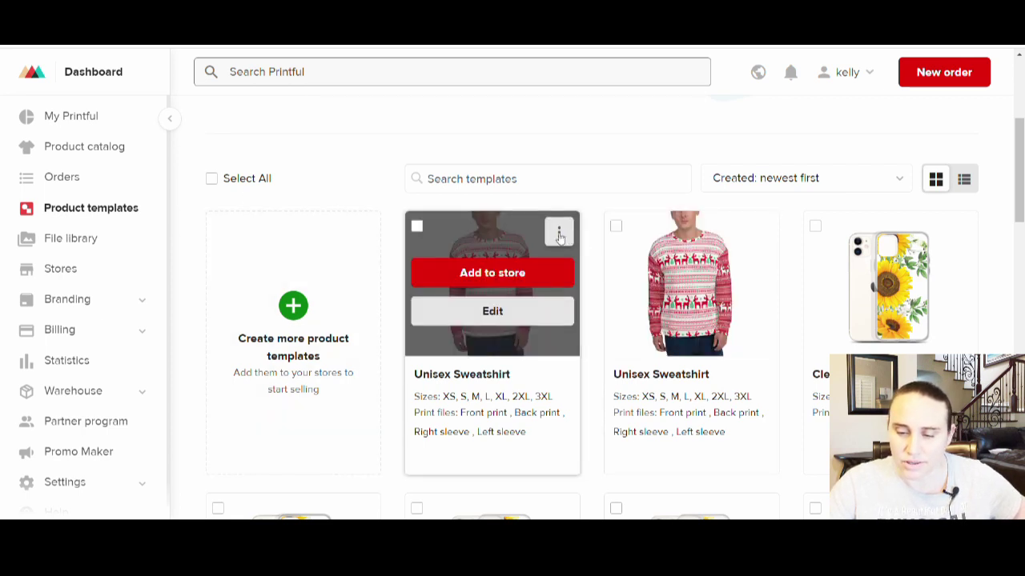
pyautogui.click(559, 232)
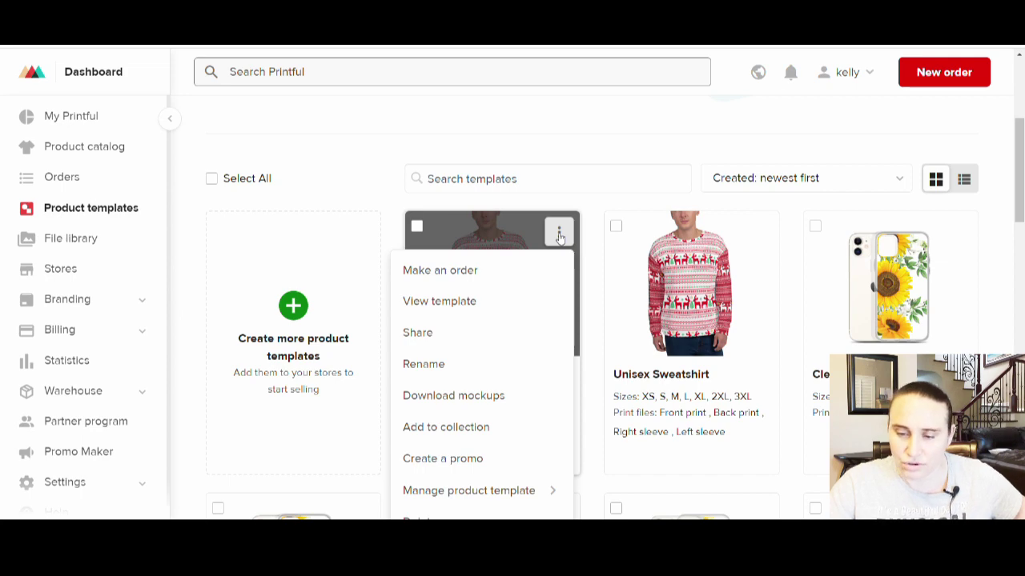
pyautogui.scroll(-2, 557, 236)
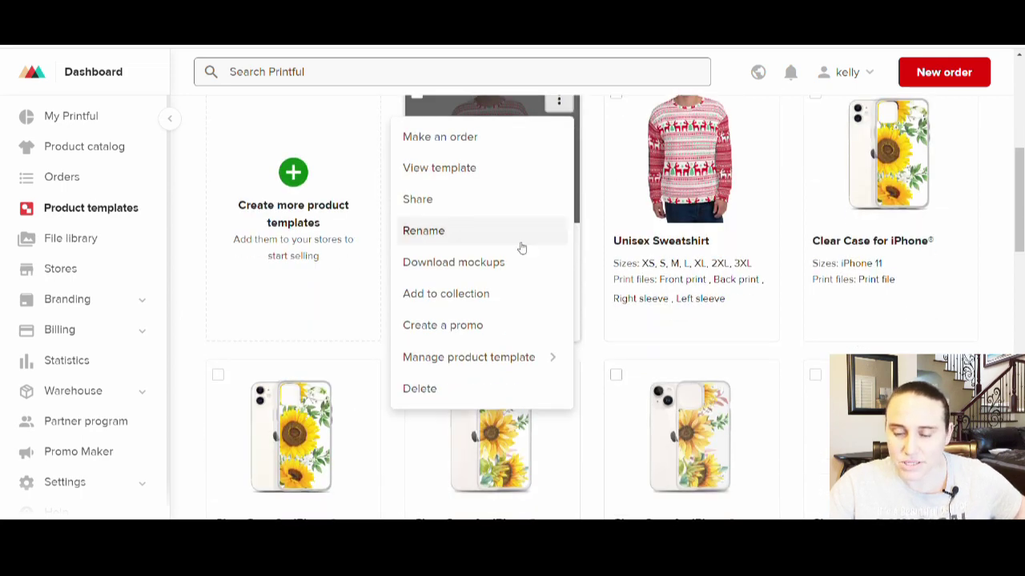
pyautogui.click(478, 266)
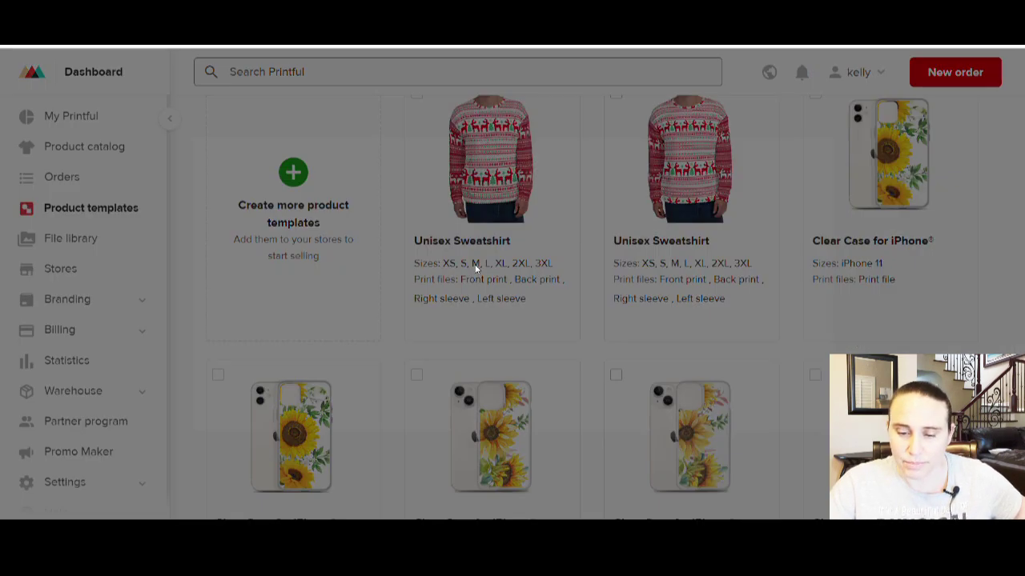
pyautogui.click(342, 380)
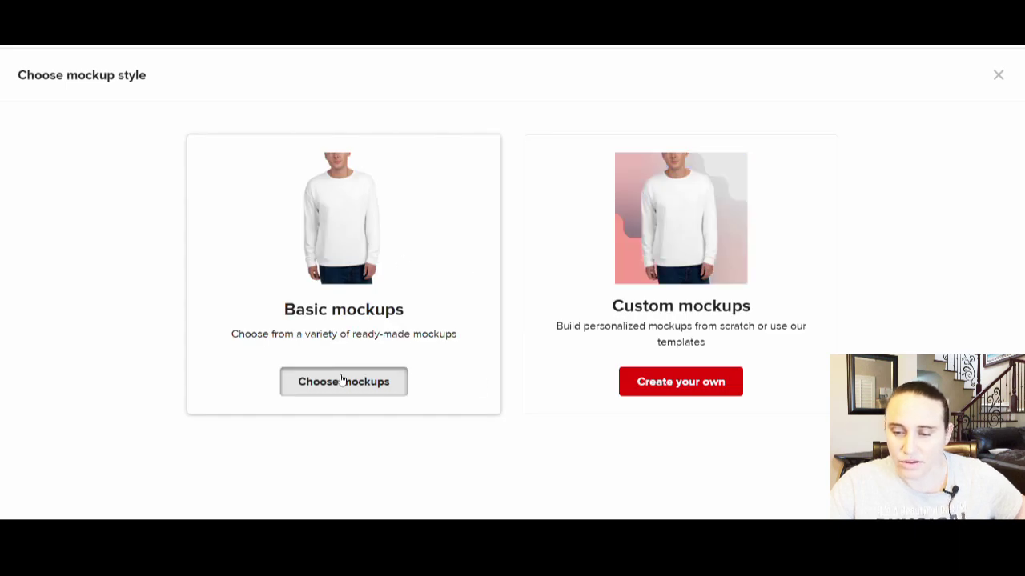
# Deselect the Men's mockups set in the basic mockup choices.
pyautogui.scroll(-1, 281, 144)
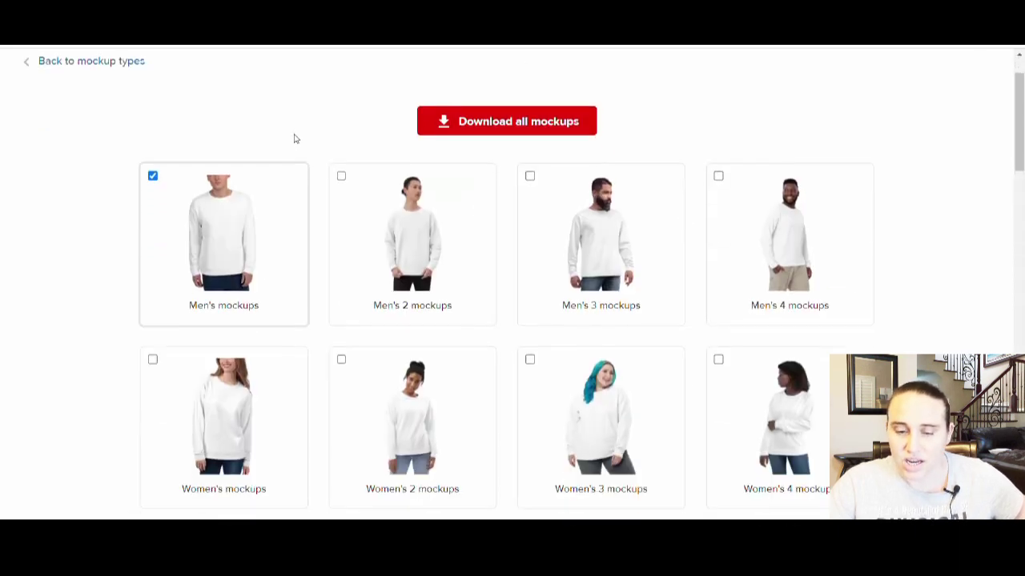
pyautogui.scroll(-1, 287, 394)
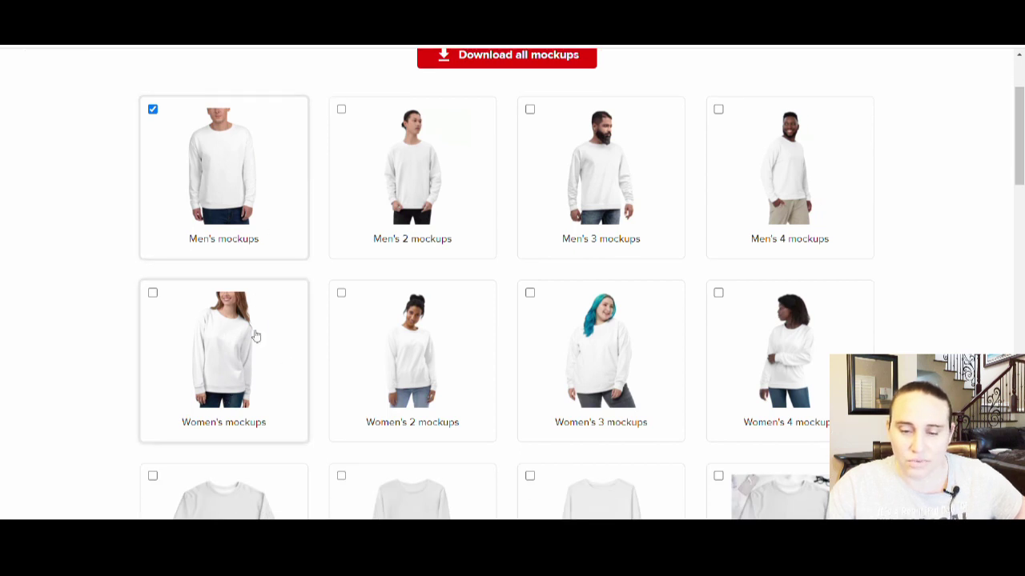
pyautogui.click(153, 110)
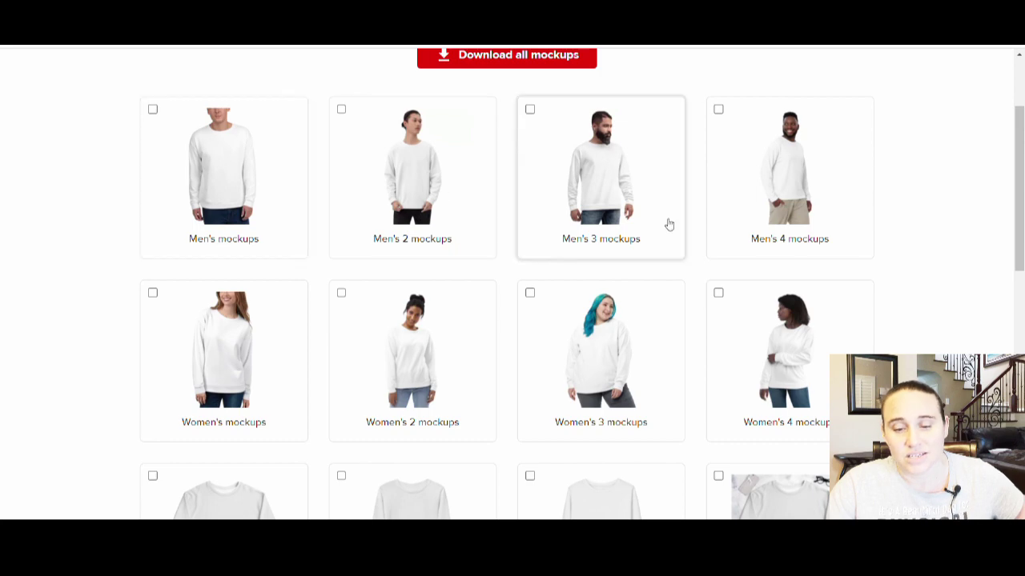
# Examine the available men's, women's, flat, hanger, lifestyle and seasonal mockup styles for the sweatshirt.
pyautogui.scroll(-2, 461, 217)
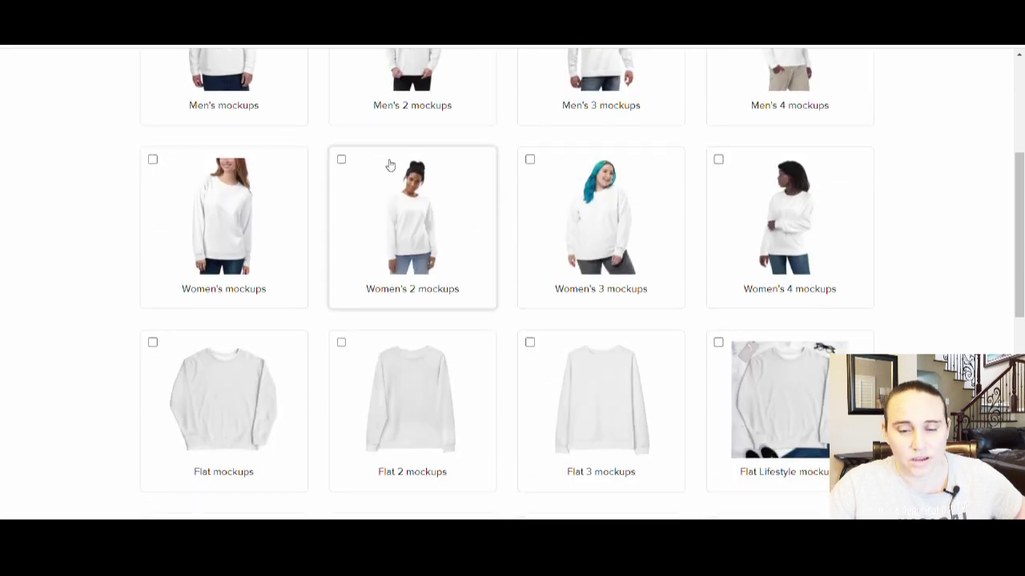
pyautogui.scroll(1, 389, 165)
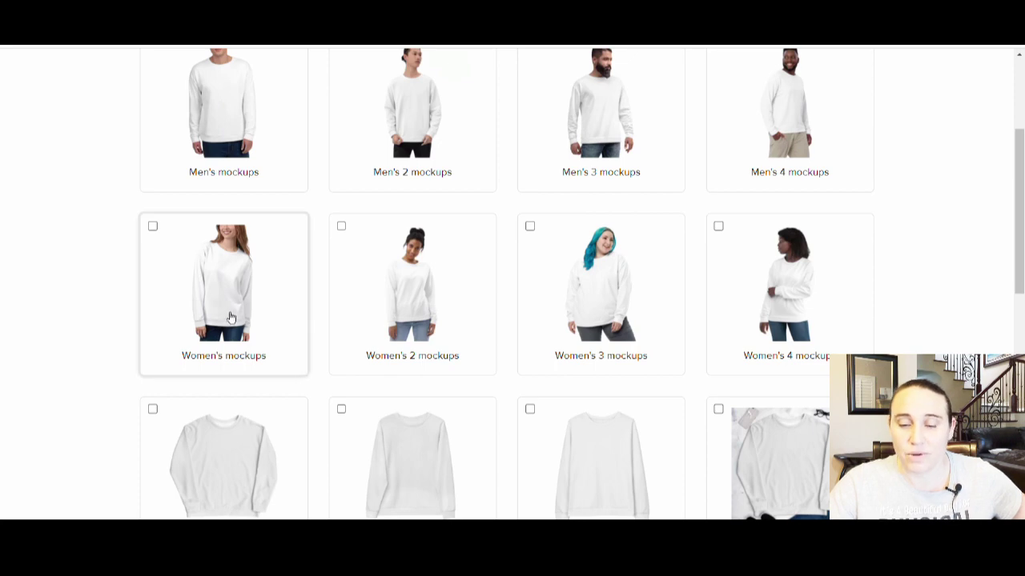
pyautogui.scroll(-2, 231, 336)
pyautogui.scroll(-2, 224, 339)
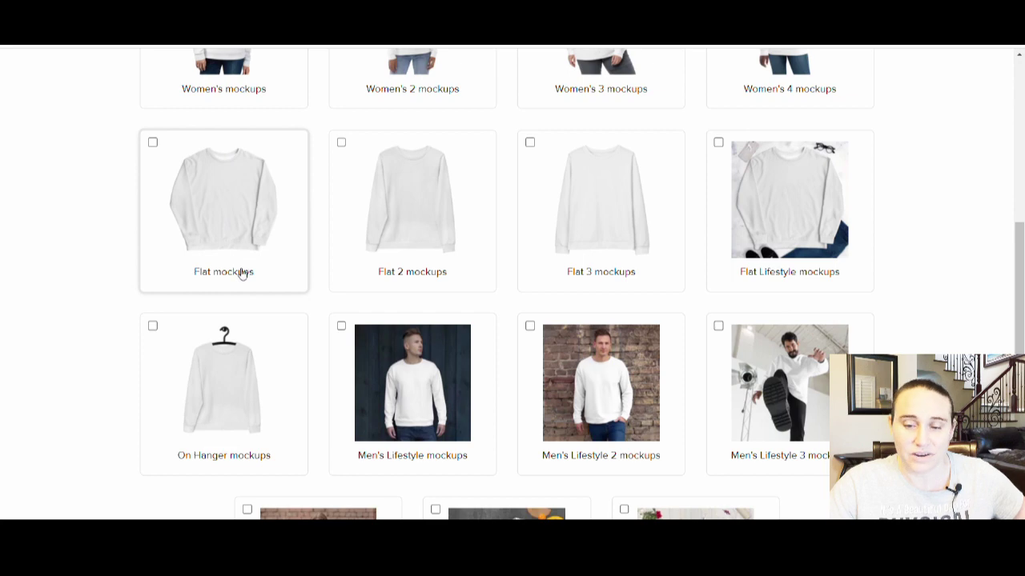
pyautogui.scroll(3, 236, 270)
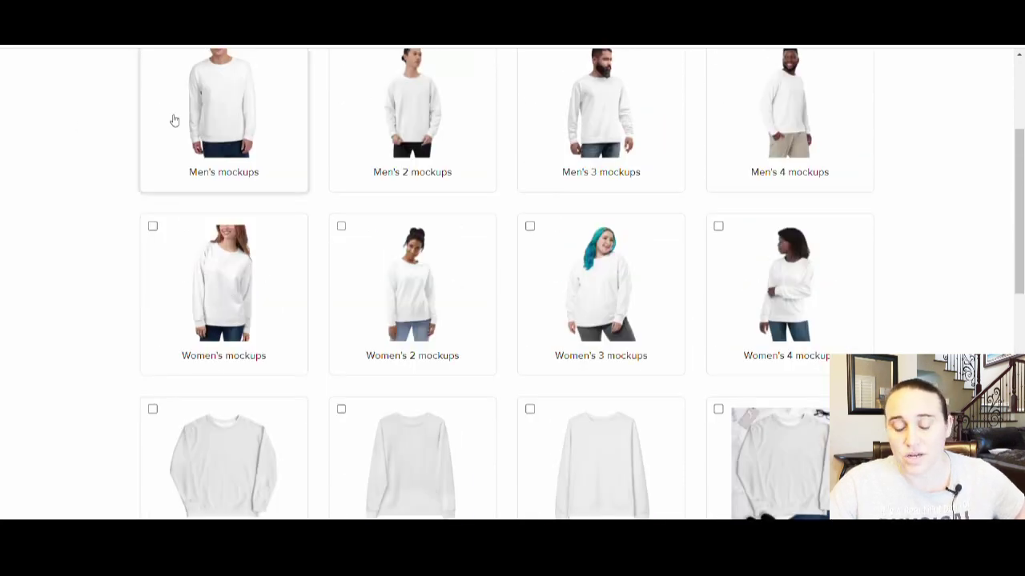
pyautogui.scroll(-2, 114, 147)
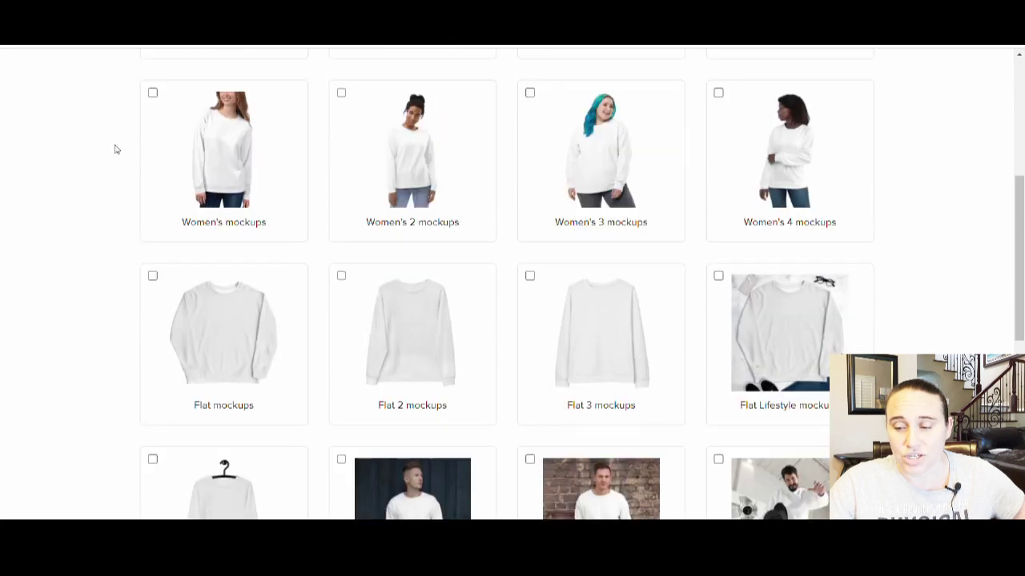
pyautogui.scroll(-1, 40, 256)
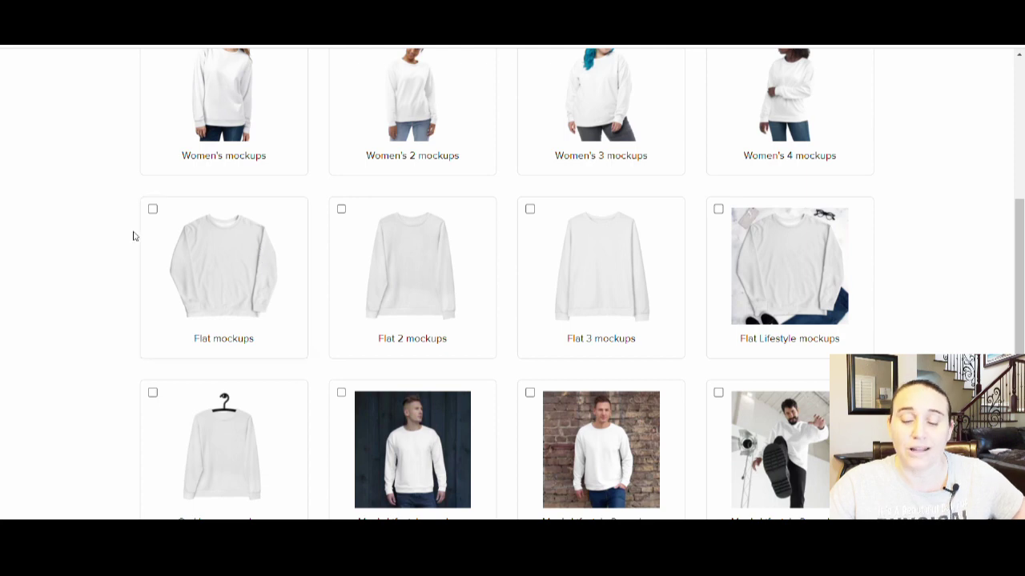
pyautogui.scroll(3, 28, 251)
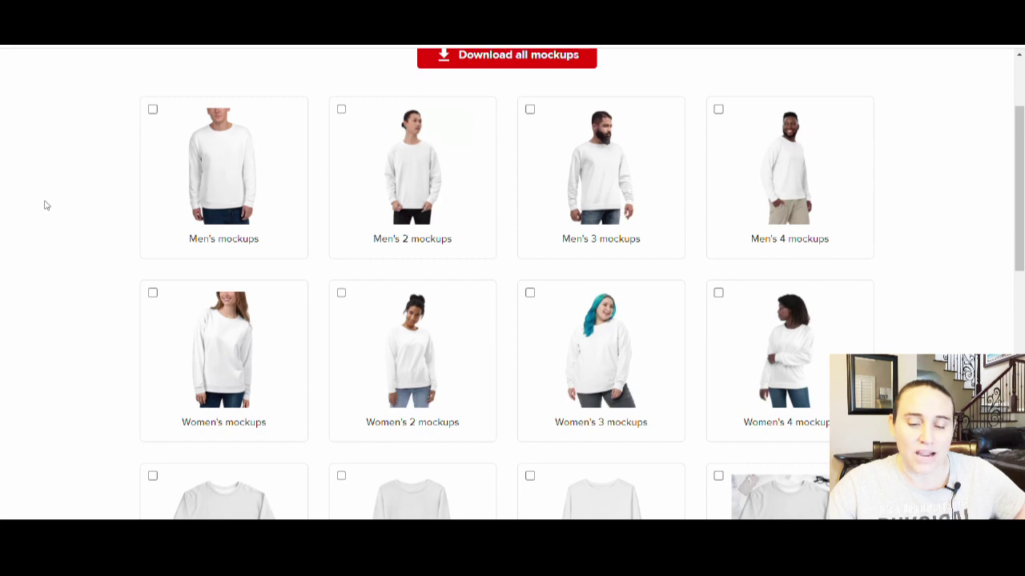
pyautogui.scroll(-3, 56, 208)
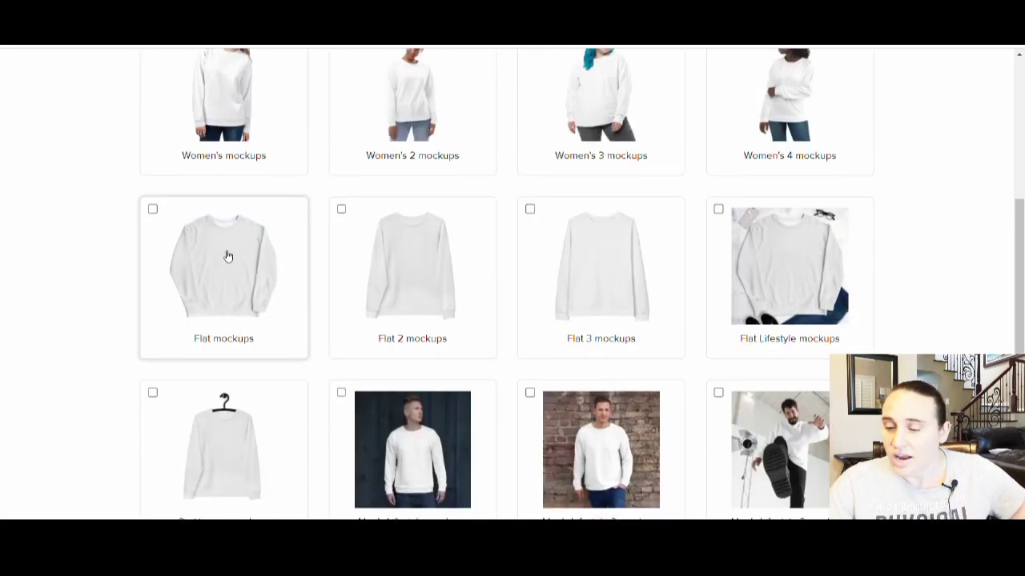
pyautogui.scroll(-2, 112, 256)
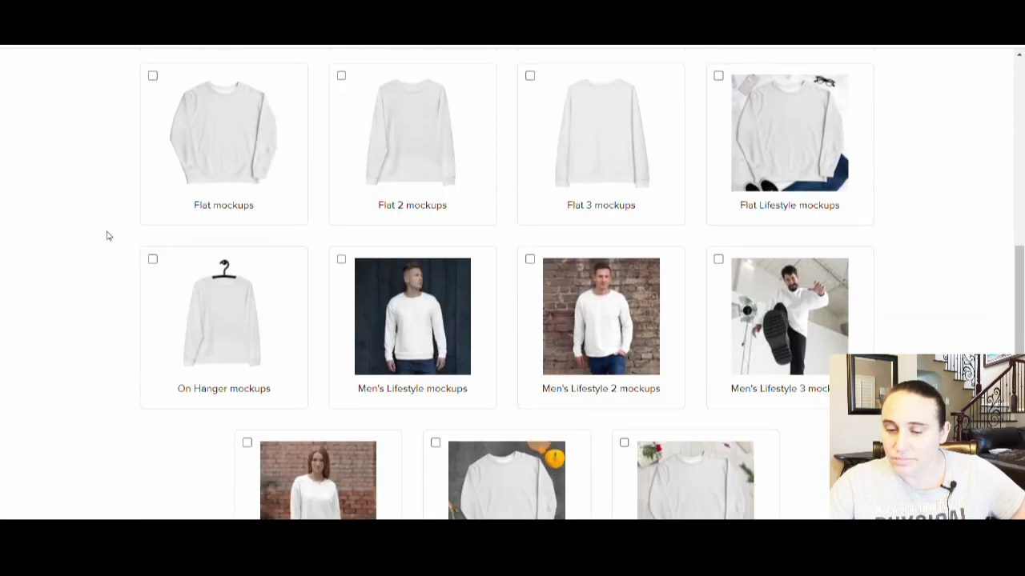
pyautogui.scroll(-2, 107, 234)
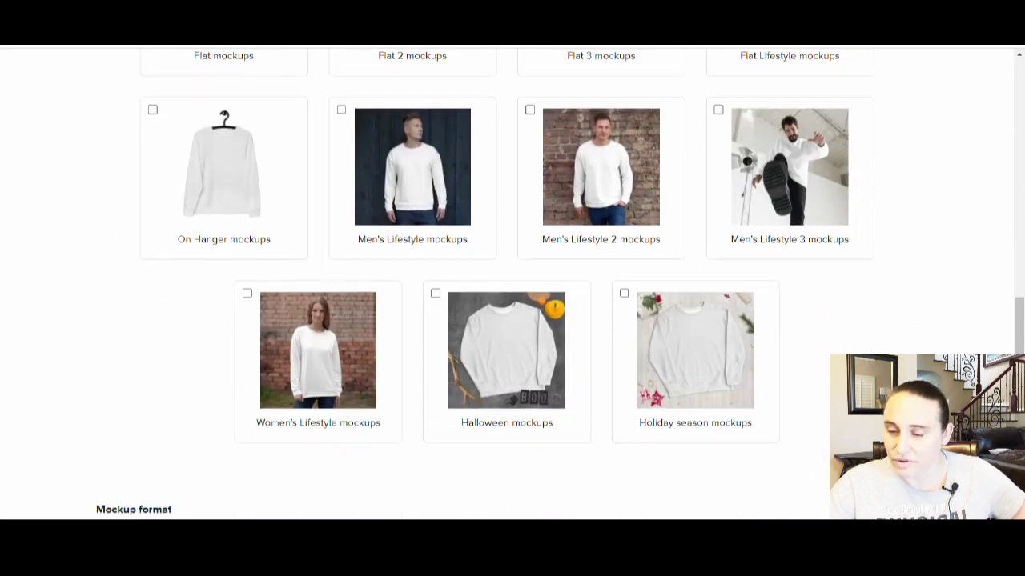
pyautogui.scroll(-1, 766, 344)
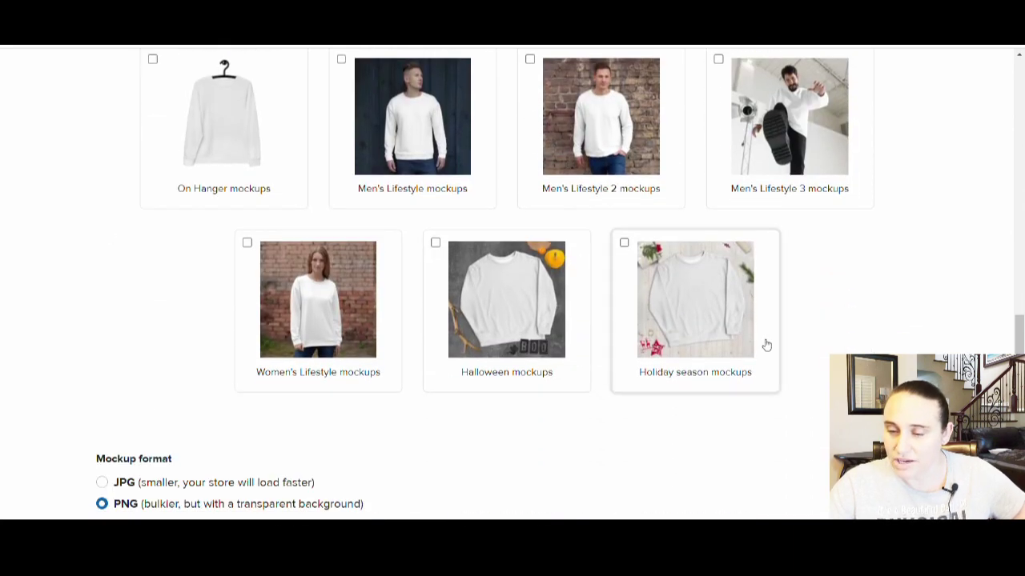
# Select the Holiday season mockups set and check its front and back variants.
pyautogui.click(711, 317)
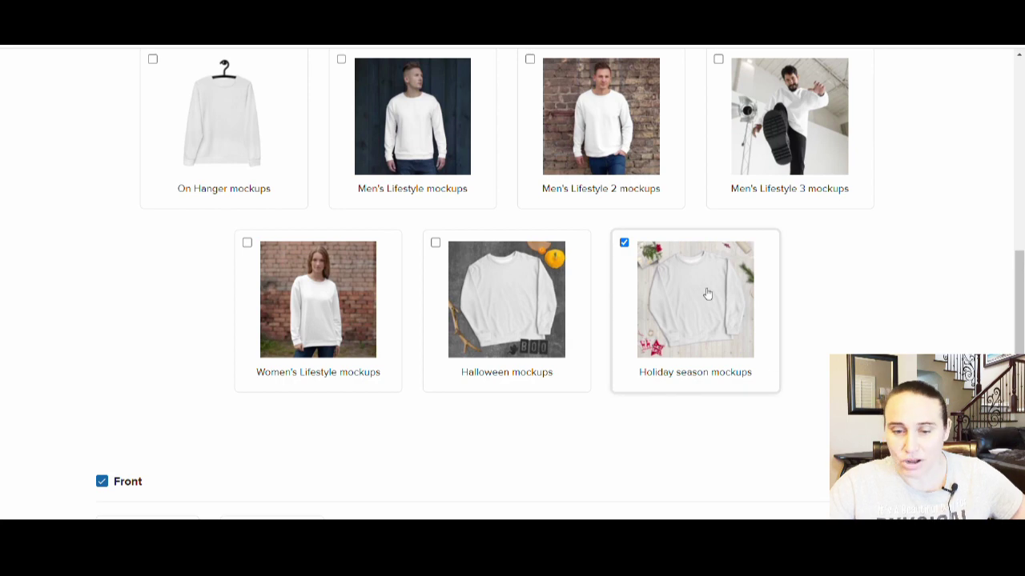
pyautogui.scroll(10, 785, 296)
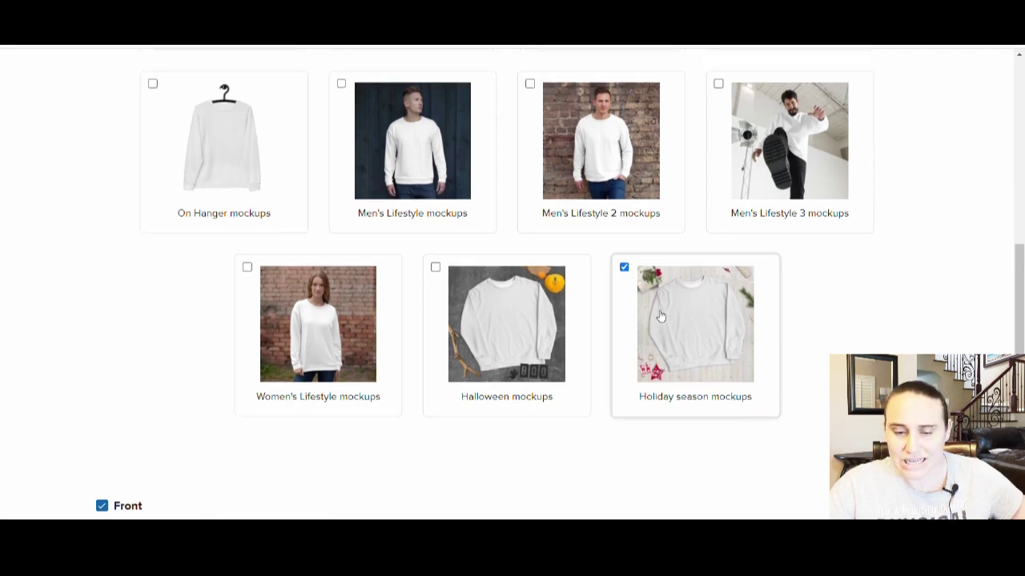
pyautogui.scroll(-9, 376, 240)
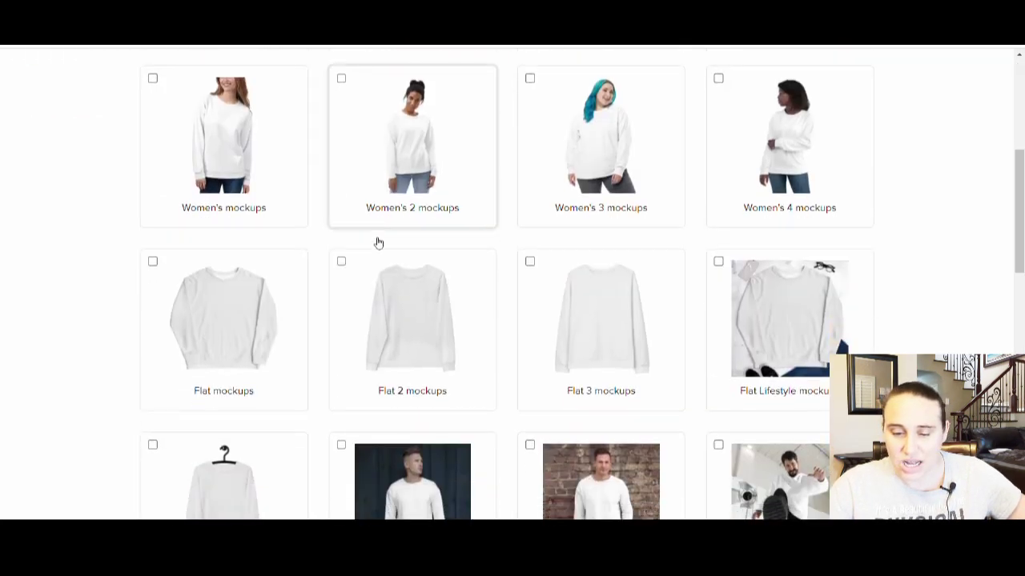
pyautogui.scroll(-3, 726, 215)
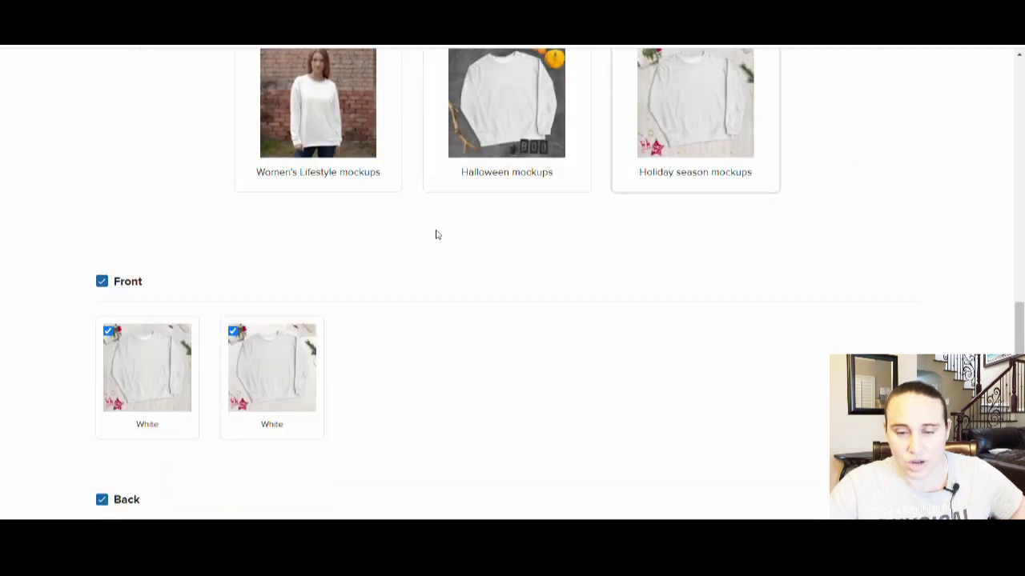
# Deselect the second White variant under both Front and Back, keeping the first holiday mockup of each.
pyautogui.scroll(-5, 583, 235)
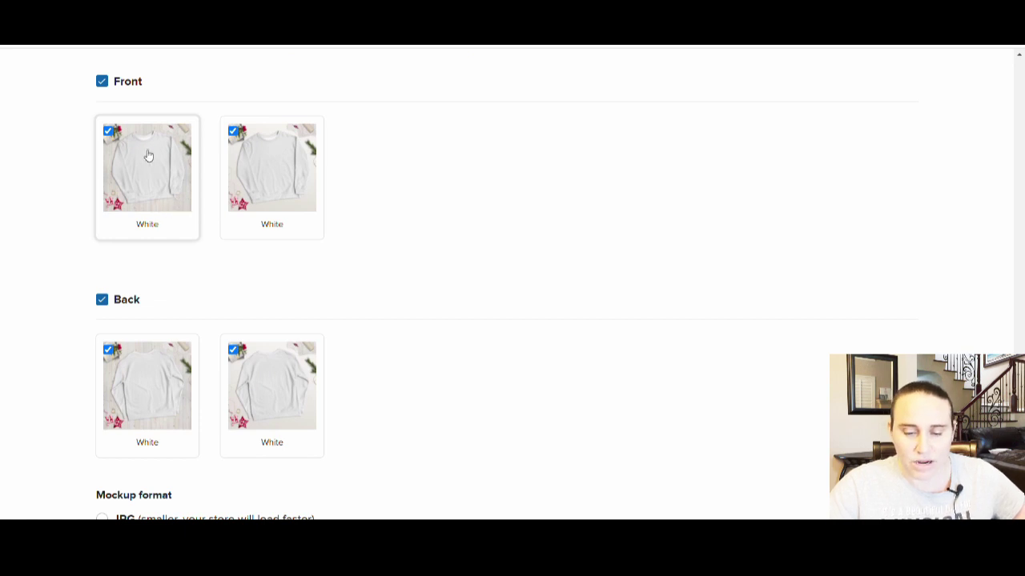
pyautogui.click(259, 184)
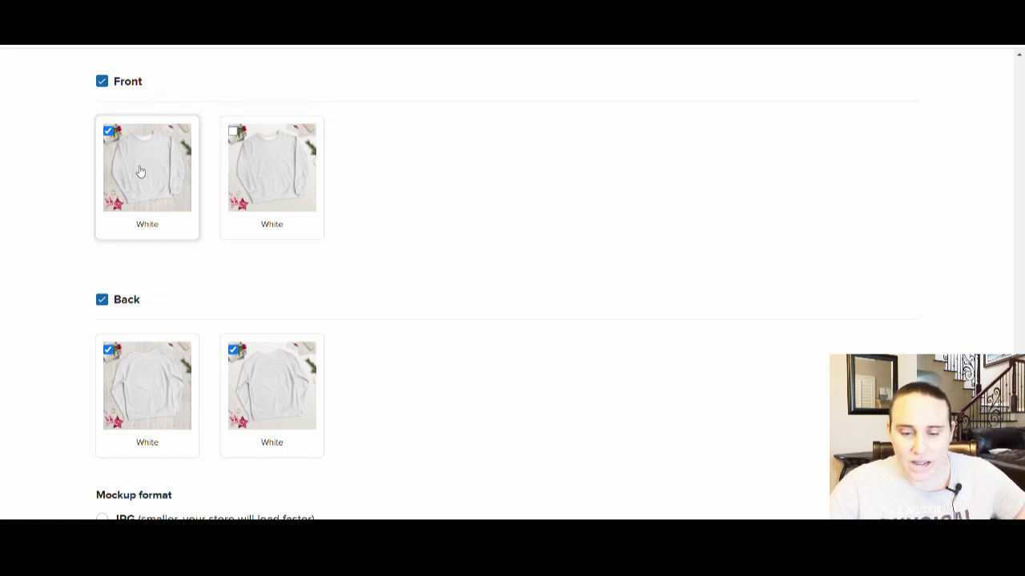
pyautogui.scroll(-2, 373, 221)
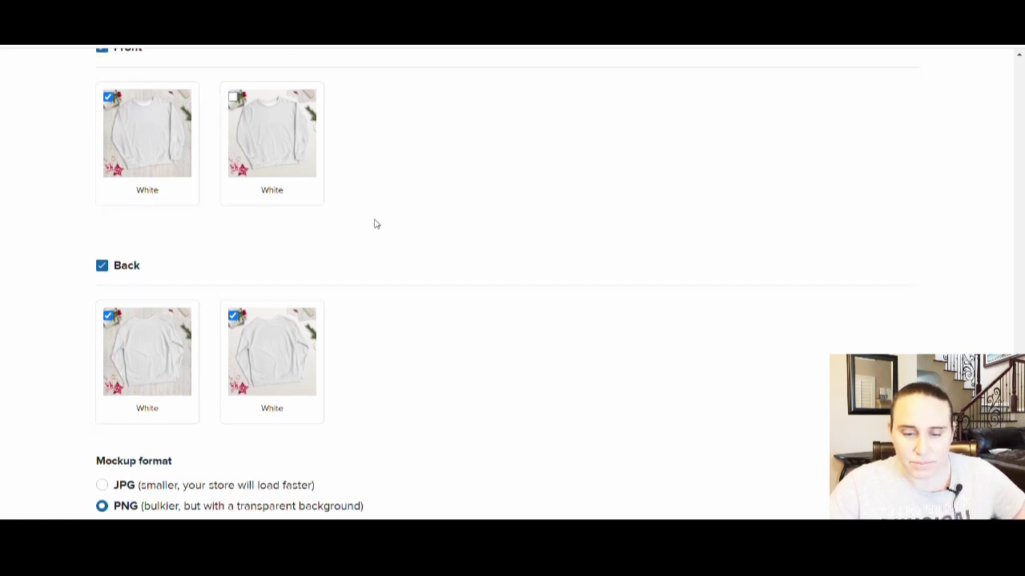
pyautogui.click(300, 361)
pyautogui.scroll(4, 350, 352)
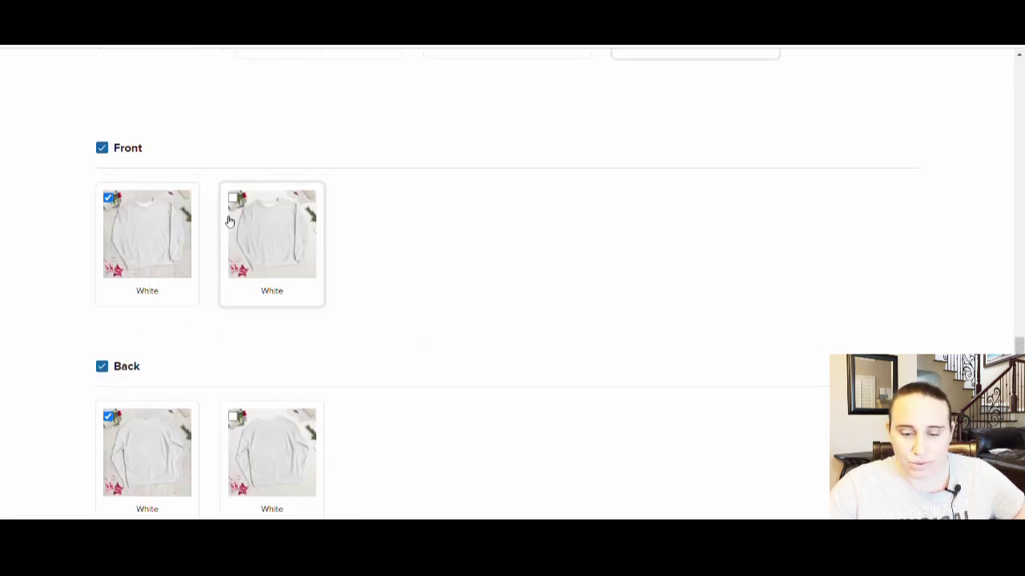
# Set the mockup format to JPG and generate the selected holiday front and back mockups.
pyautogui.scroll(-4, 435, 221)
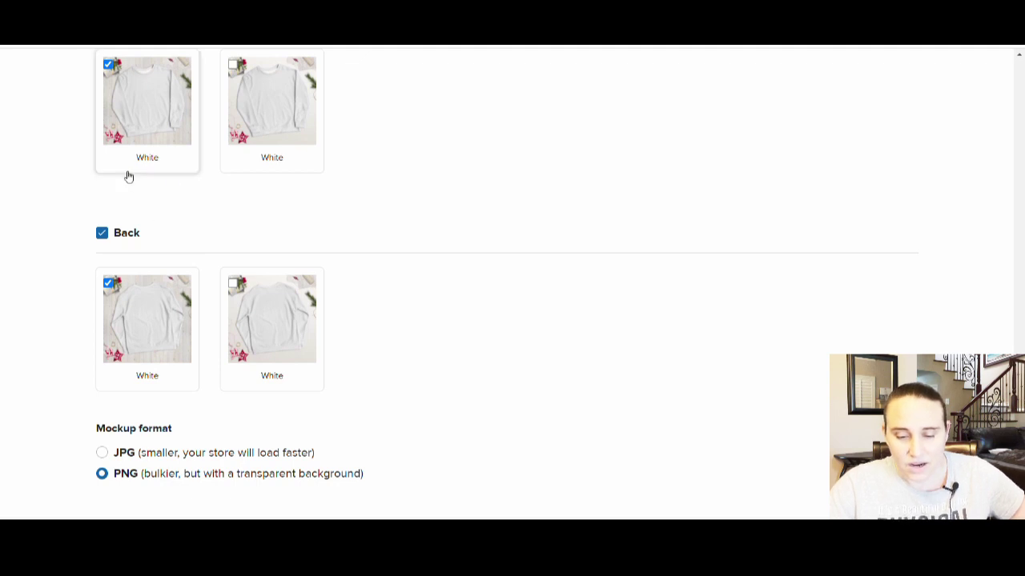
pyautogui.scroll(-2, 135, 158)
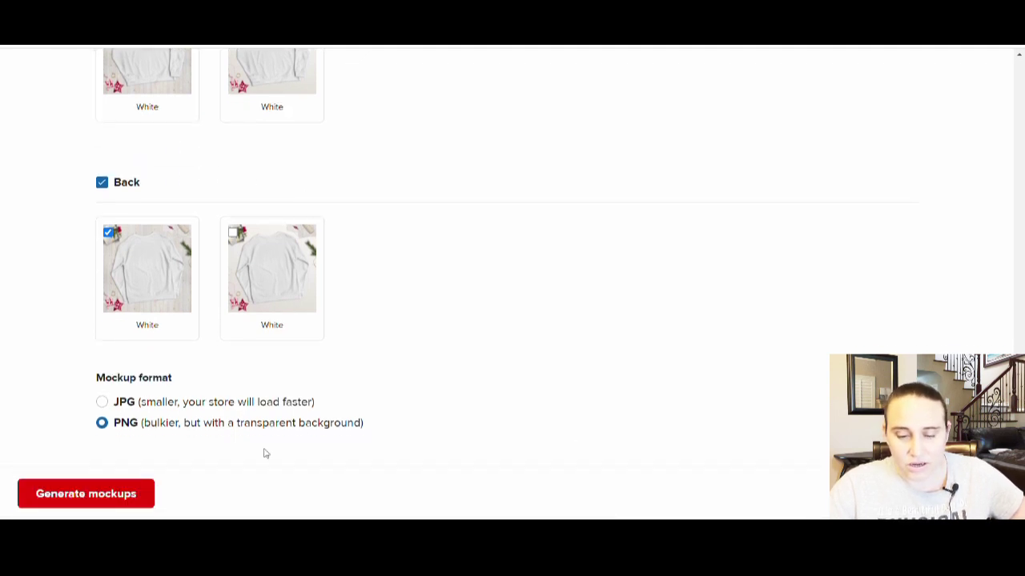
pyautogui.click(115, 408)
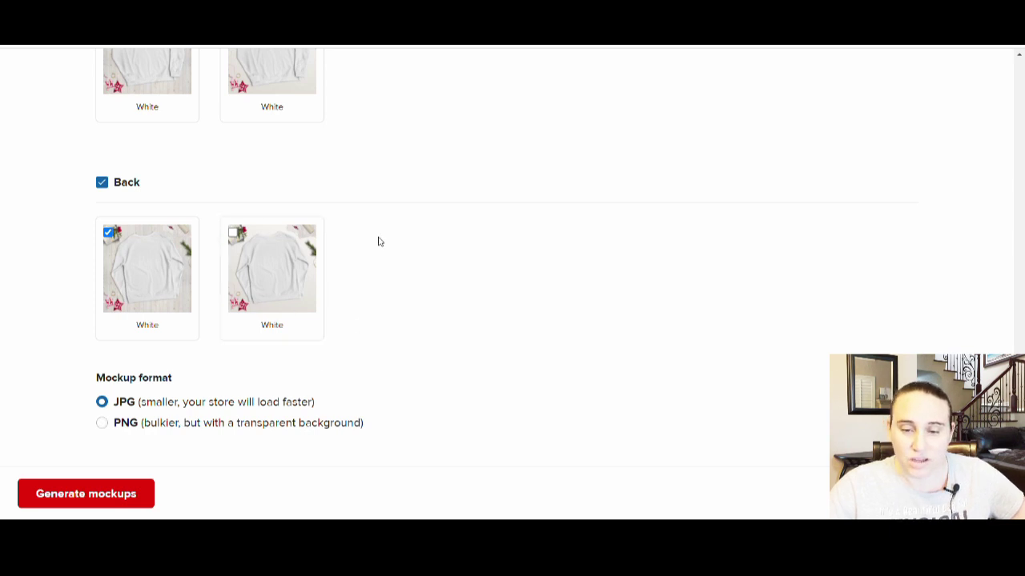
pyautogui.scroll(10, 329, 238)
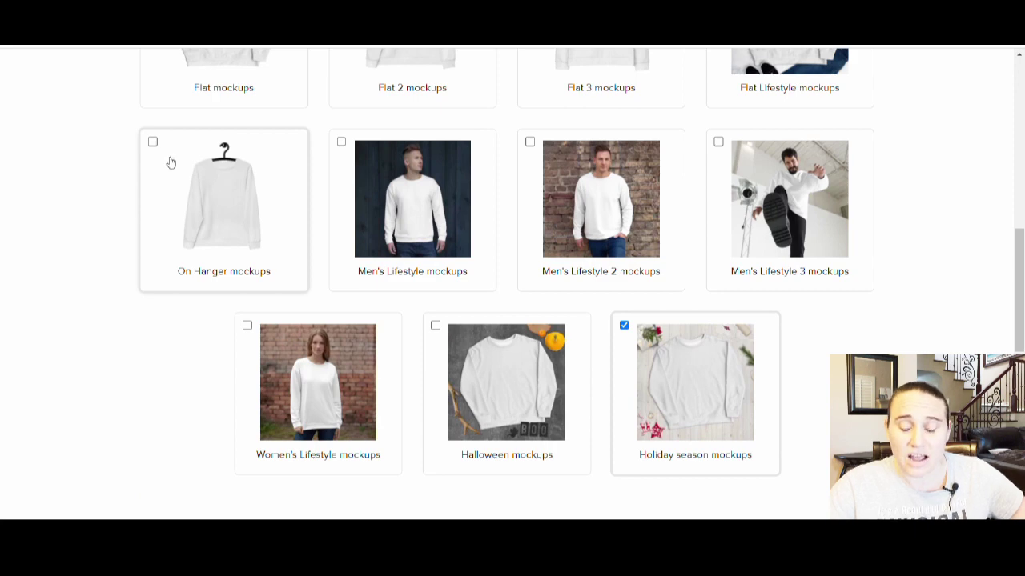
pyautogui.scroll(-6, 233, 192)
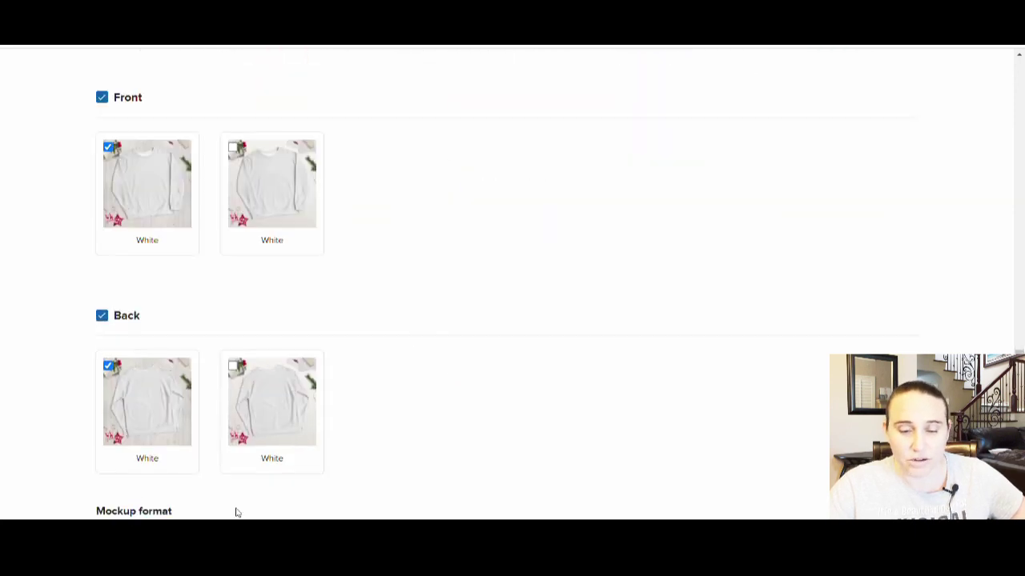
pyautogui.scroll(-2, 615, 344)
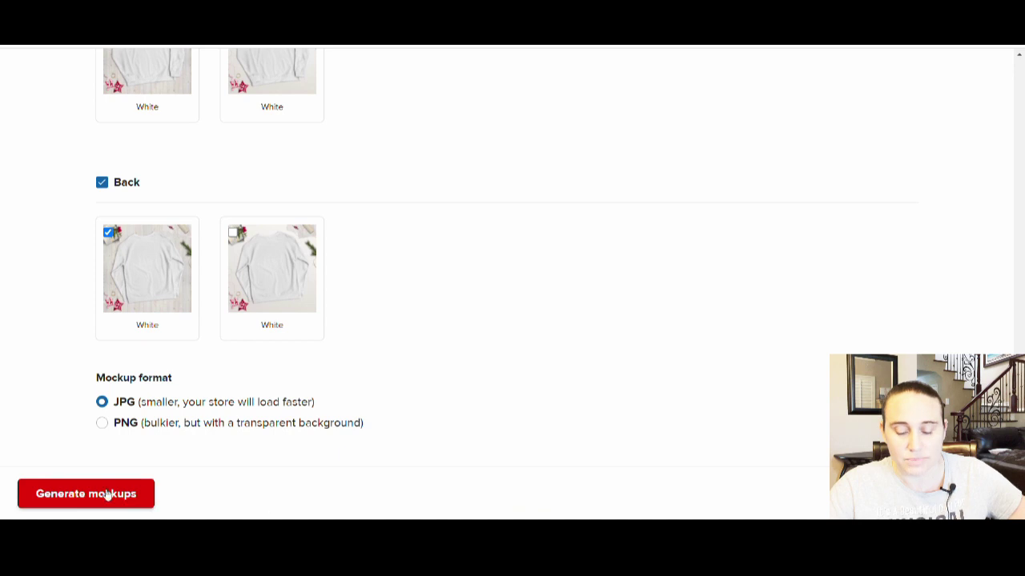
pyautogui.click(71, 501)
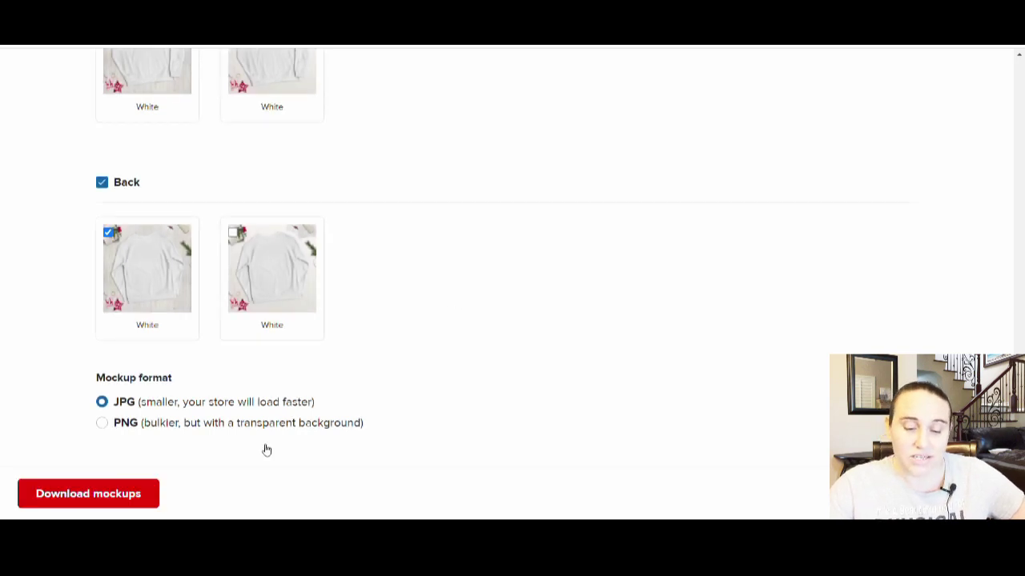
# Download the selected holiday front and back sweatshirt mockups in JPG format.
pyautogui.click(58, 502)
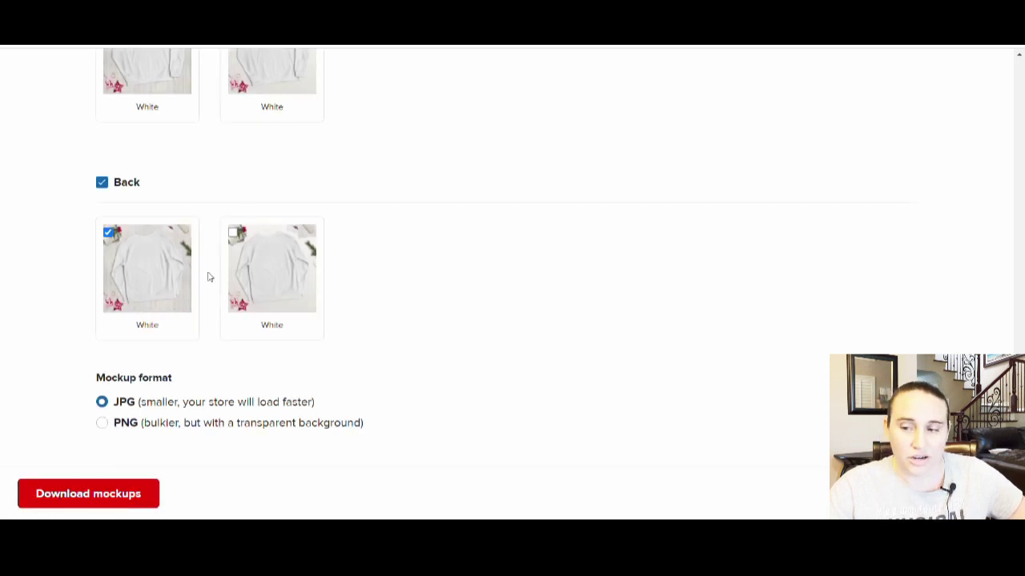
pyautogui.scroll(2, 208, 277)
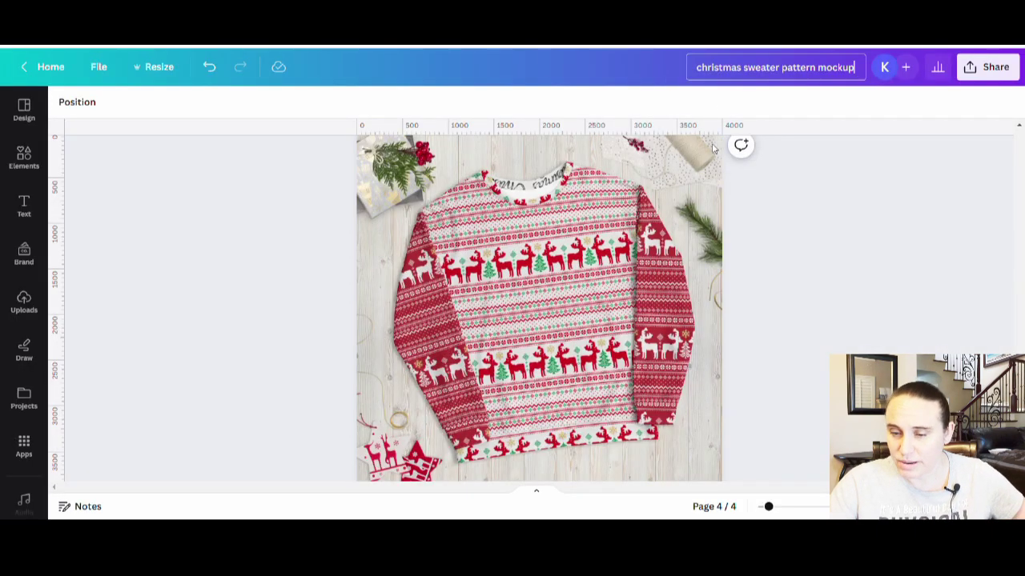
# Examine the patterned sweatshirt's holiday mockup on page 4 of the Canva design "christmas sweater pattern mockup".
pyautogui.scroll(2, 650, 246)
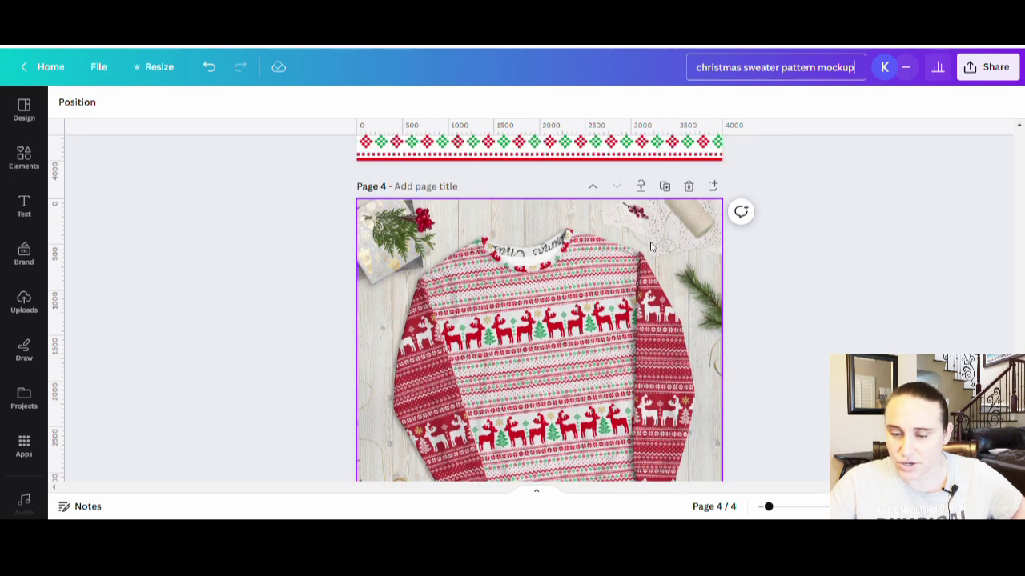
pyautogui.scroll(-2, 651, 247)
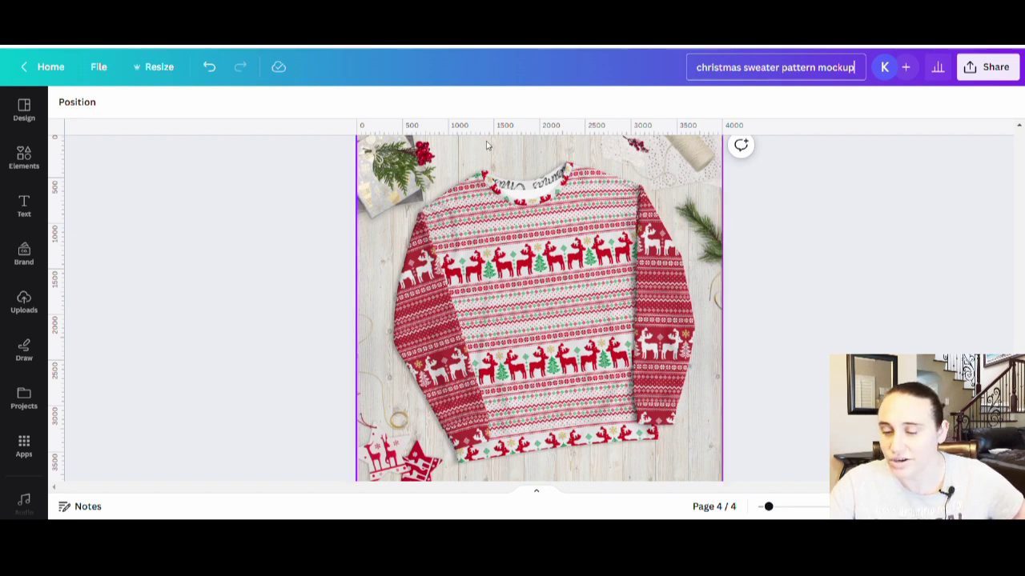
pyautogui.scroll(-2, 731, 261)
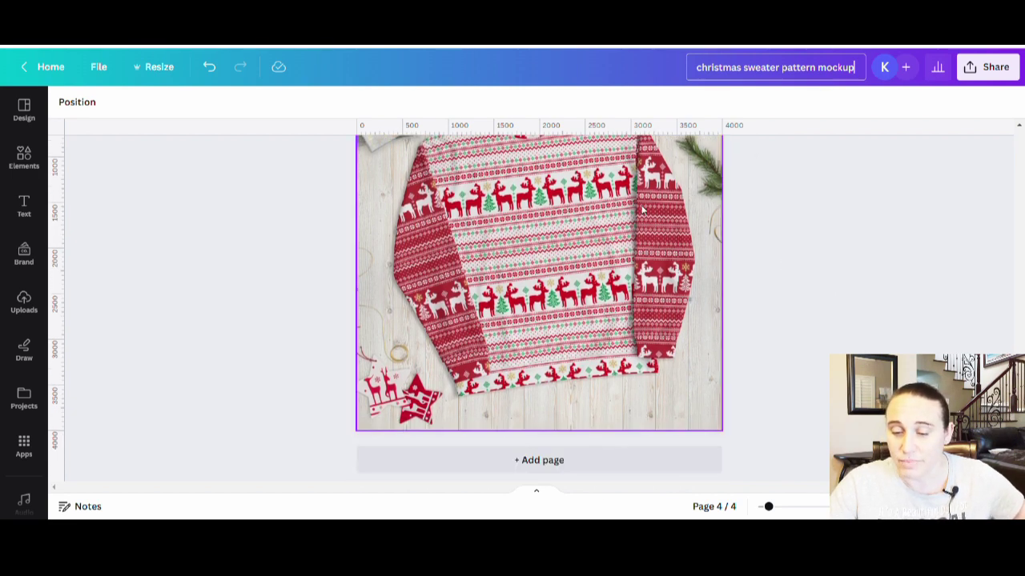
pyautogui.scroll(2, 643, 210)
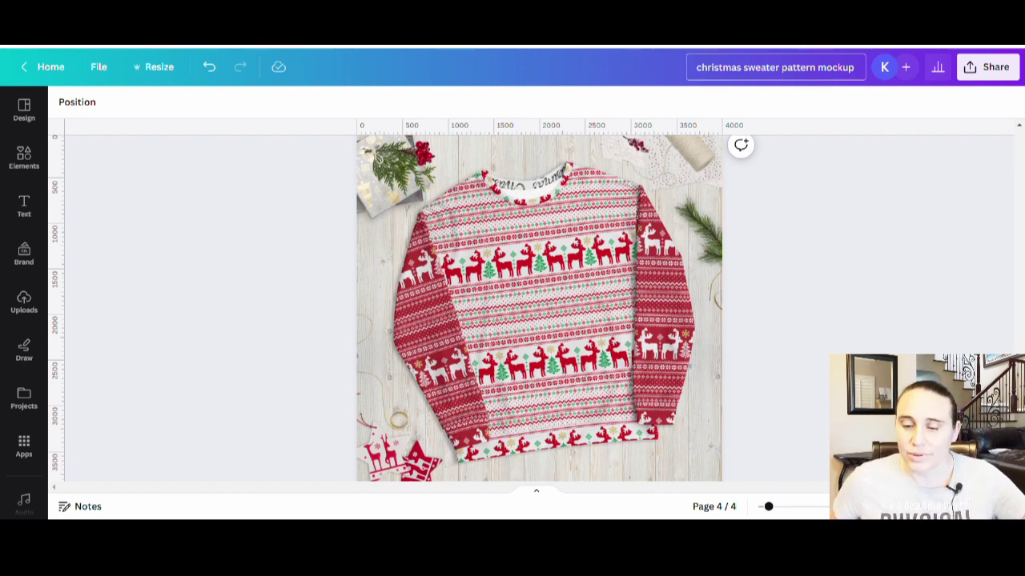
pyautogui.click(854, 68)
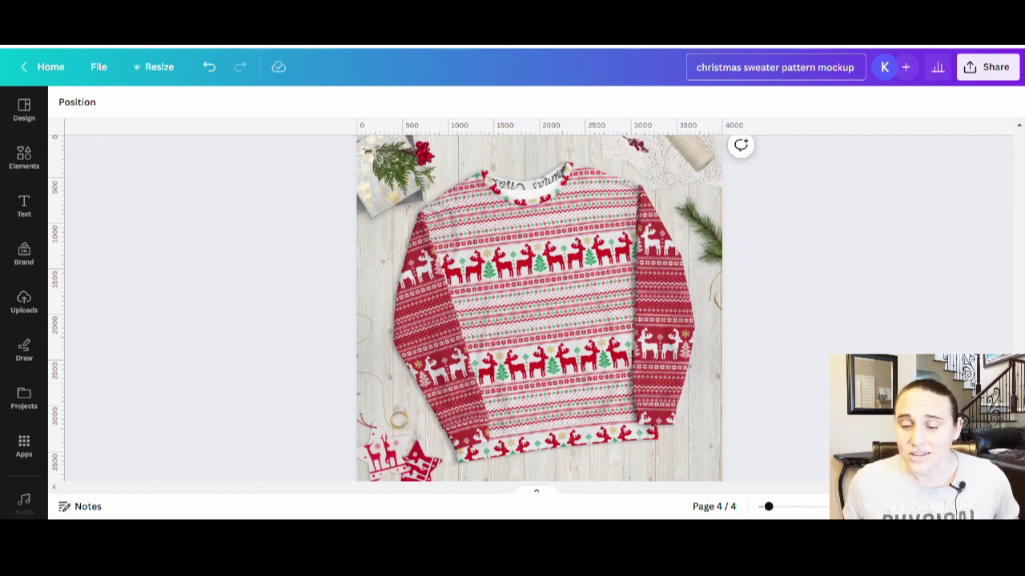
pyautogui.click(854, 67)
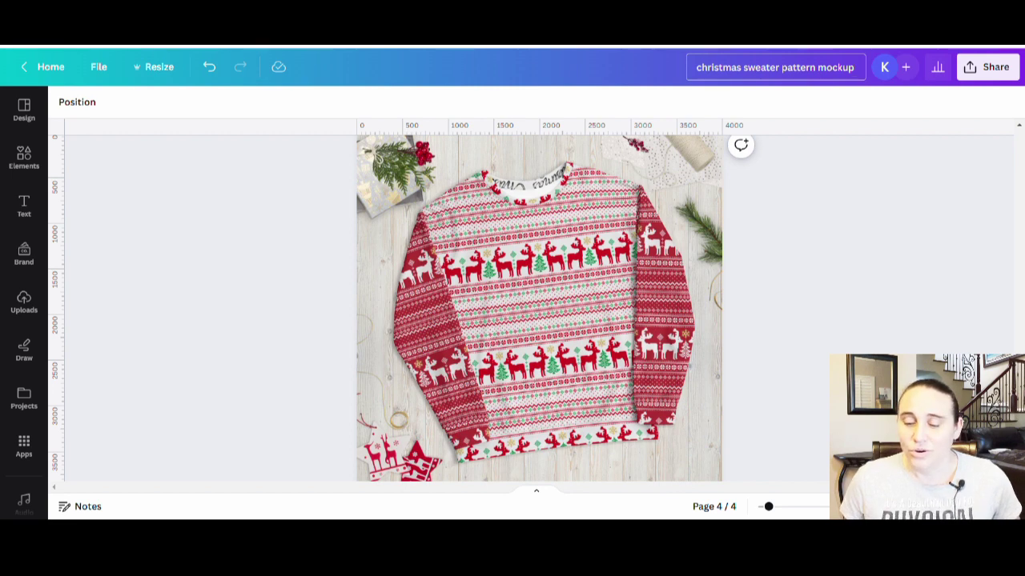